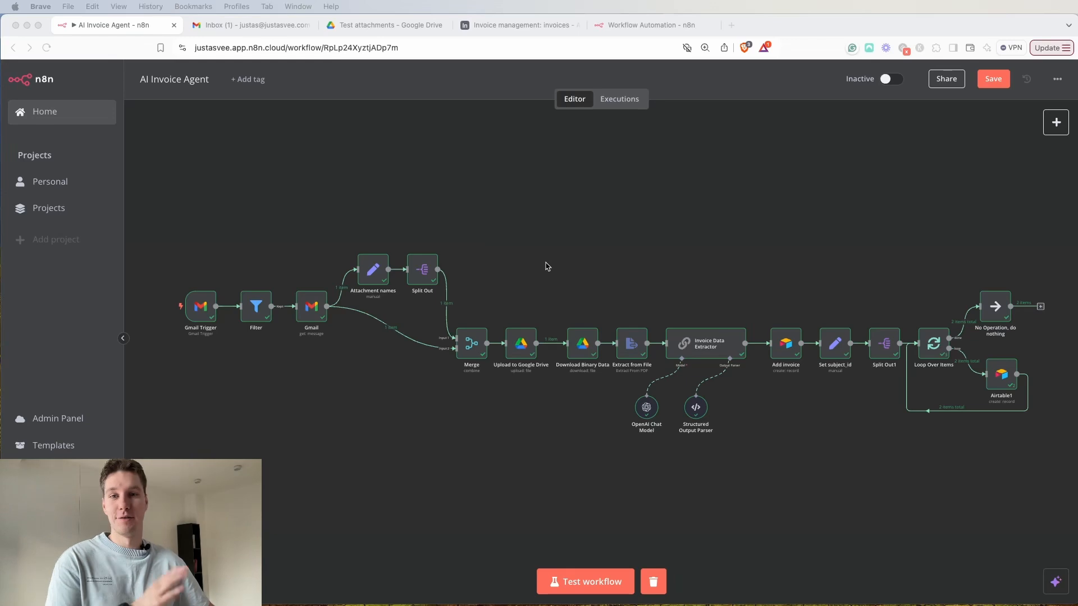
# Examine the uploaded invoice PDF in the Test attachments folder on Google Drive and close its preview.
pyautogui.click(590, 575)
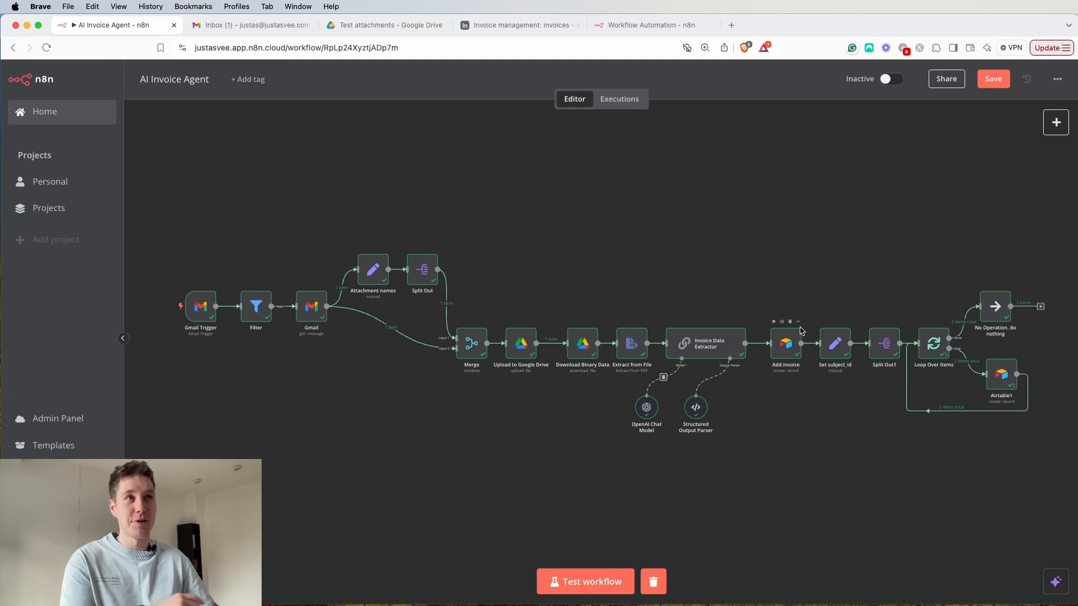
pyautogui.click(381, 27)
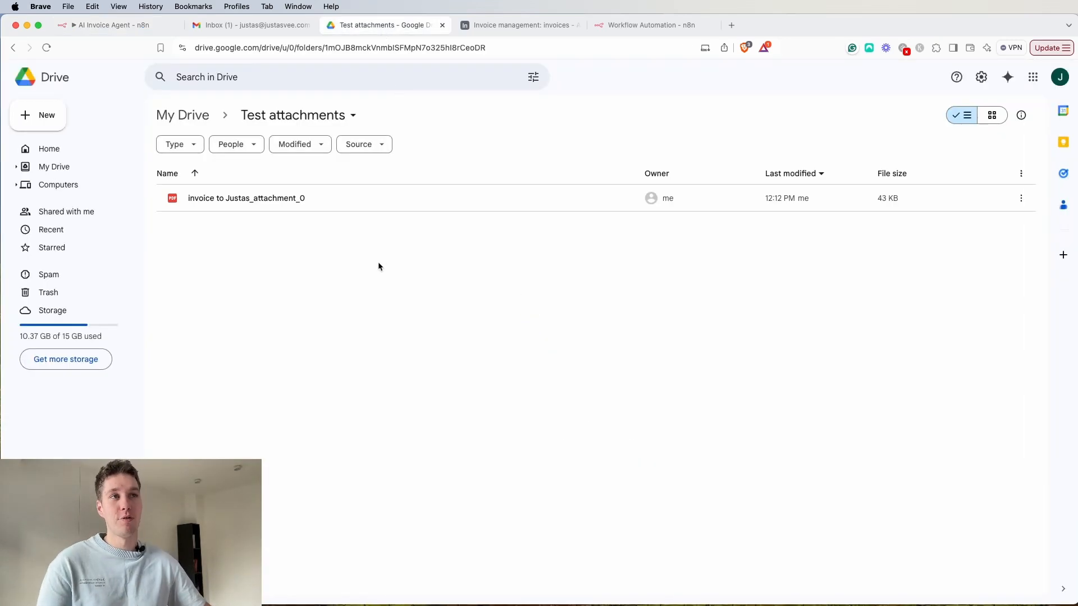
pyautogui.doubleClick(276, 201)
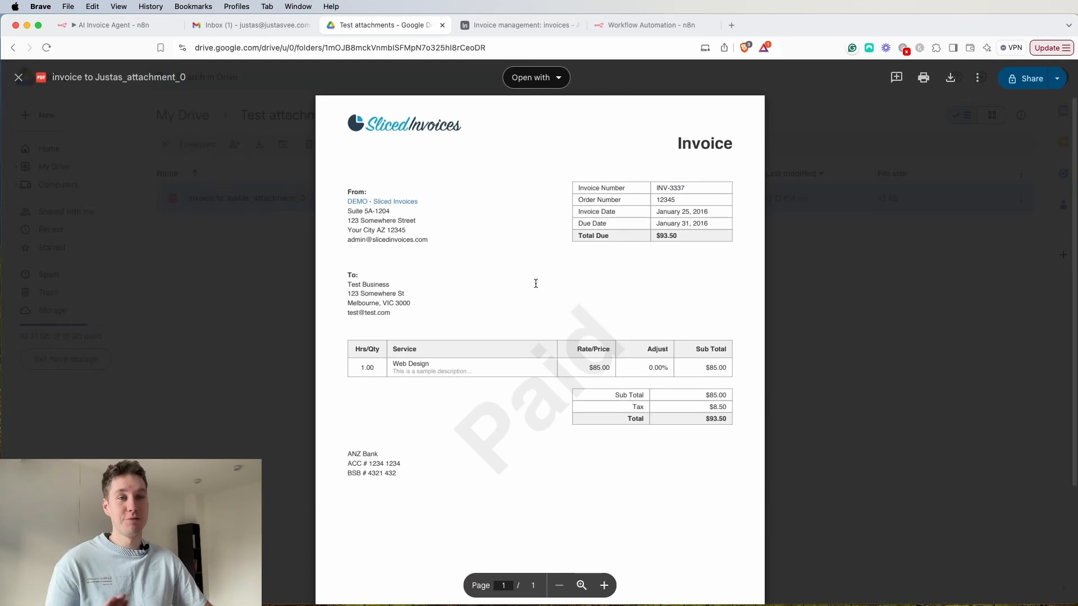
pyautogui.click(827, 299)
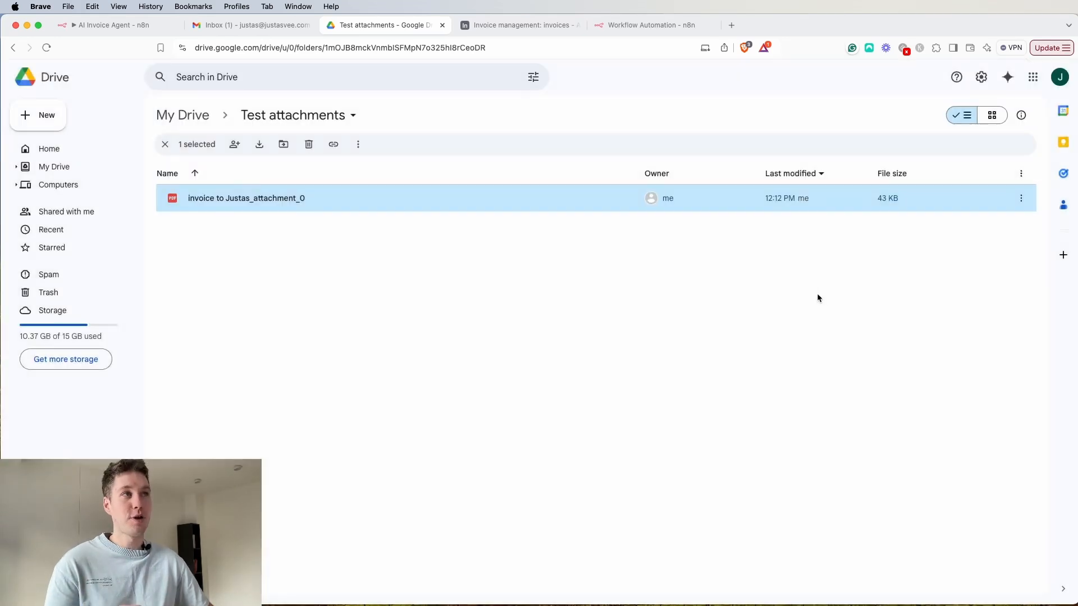
# In the Airtable Invoice management base, examine the invoice record, its linked PDF and the invoice_line_items table.
pyautogui.click(528, 28)
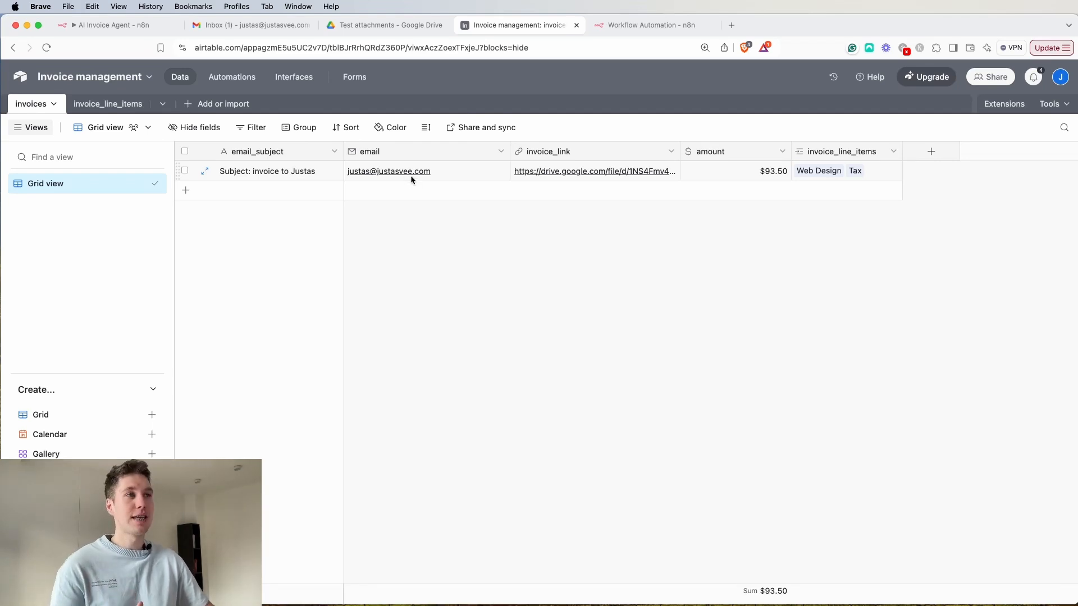
pyautogui.click(546, 175)
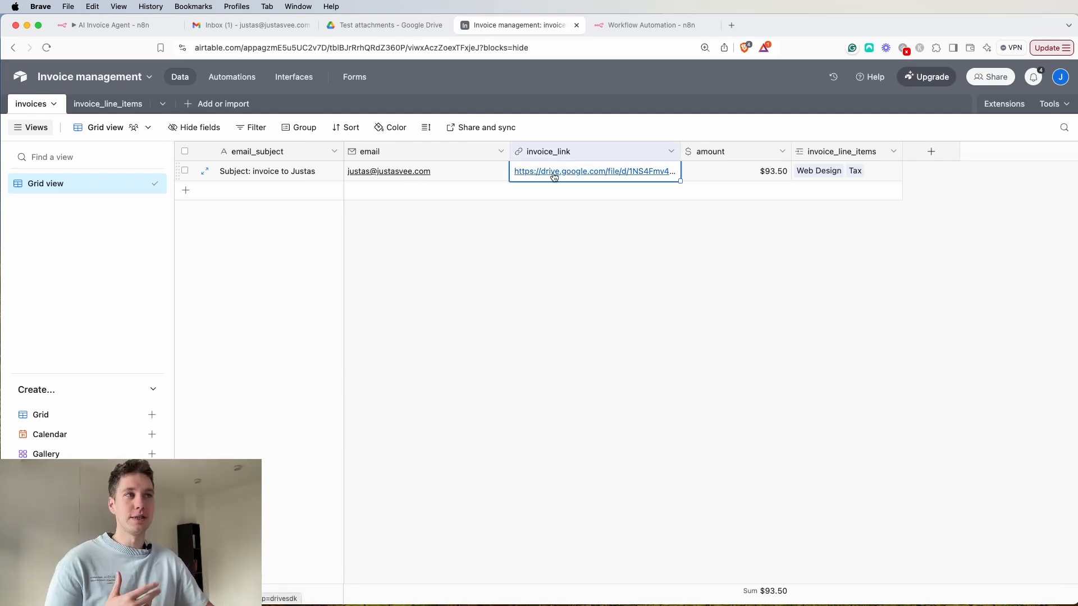
pyautogui.click(554, 176)
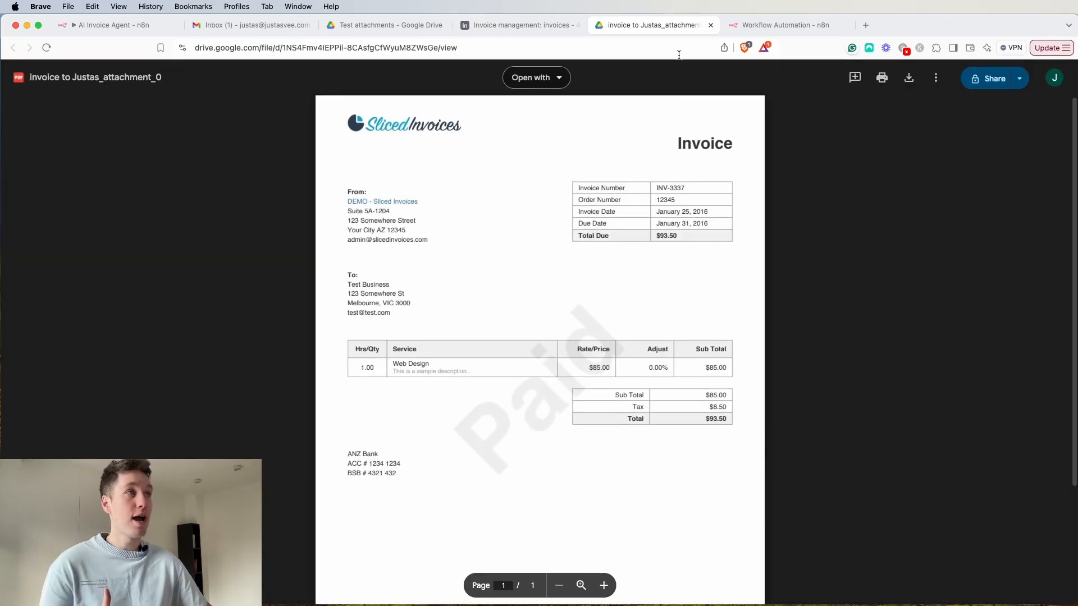
pyautogui.click(710, 25)
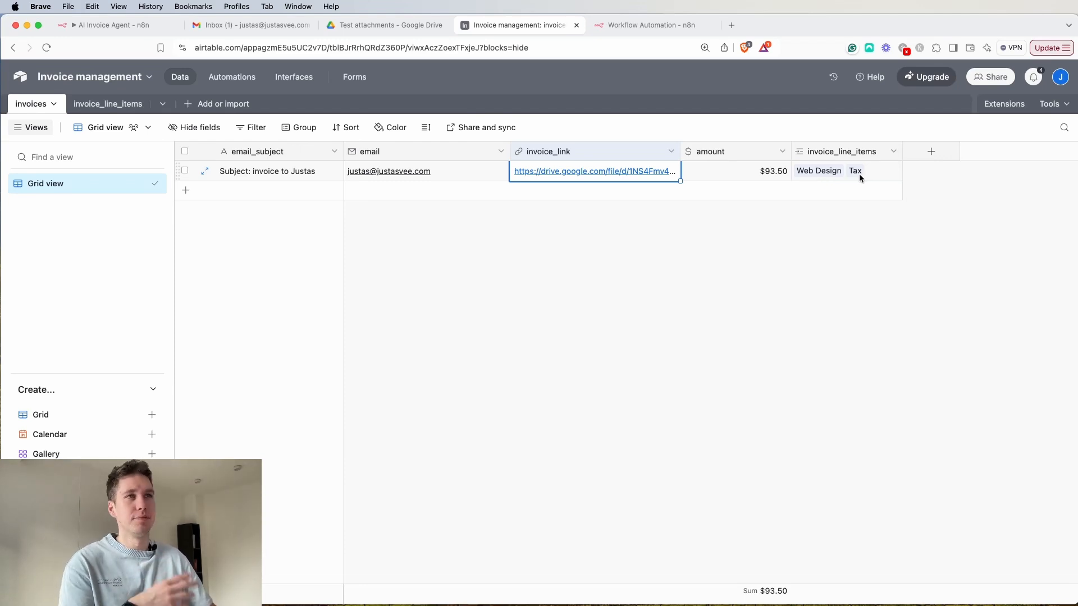
pyautogui.click(96, 107)
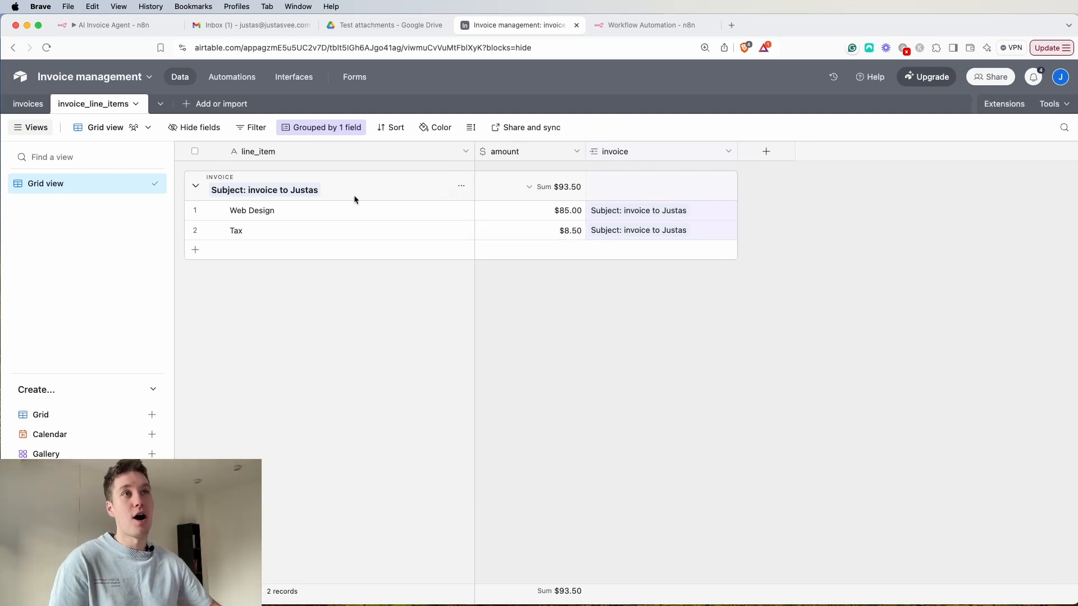
# Check the invoice e-mail in the Gmail inbox and move the AI Invoice Agent workflow's tab out of this browser window.
pyautogui.click(241, 33)
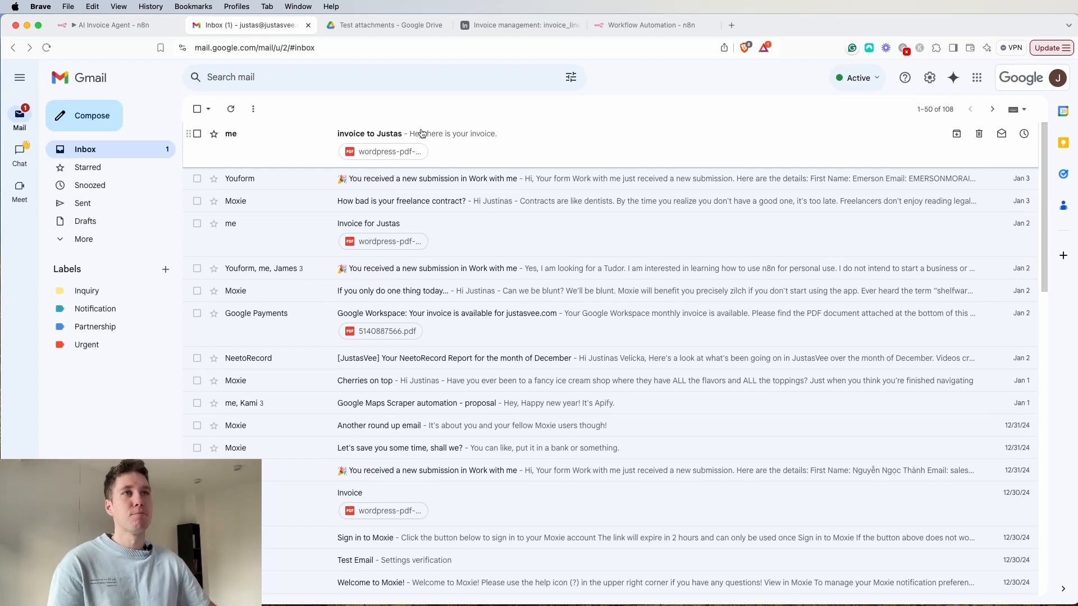
pyautogui.click(107, 25)
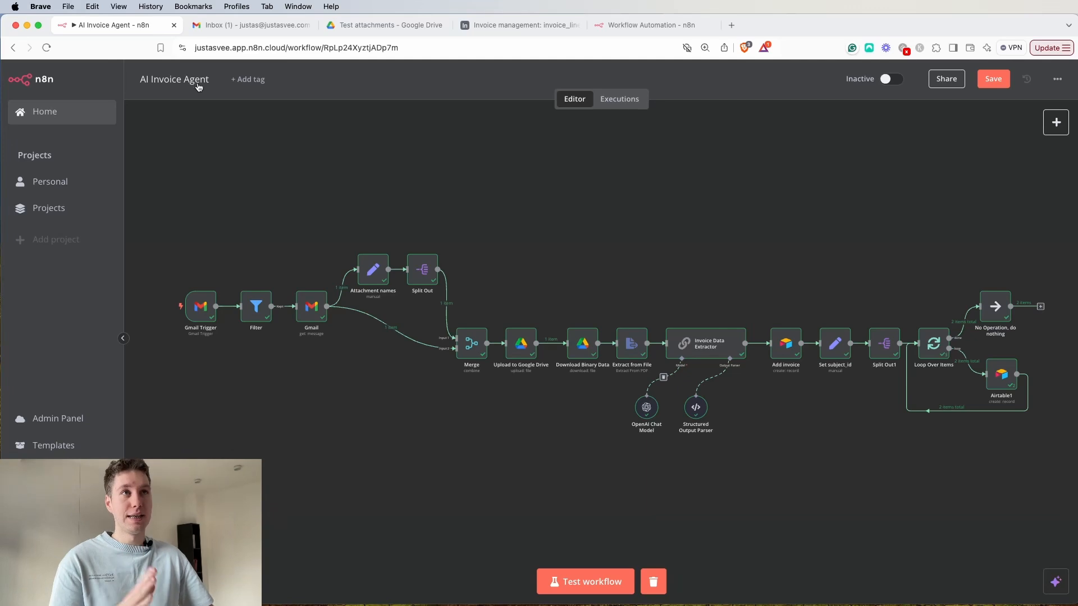
pyautogui.moveTo(128, 29); pyautogui.dragTo(1077, 207)
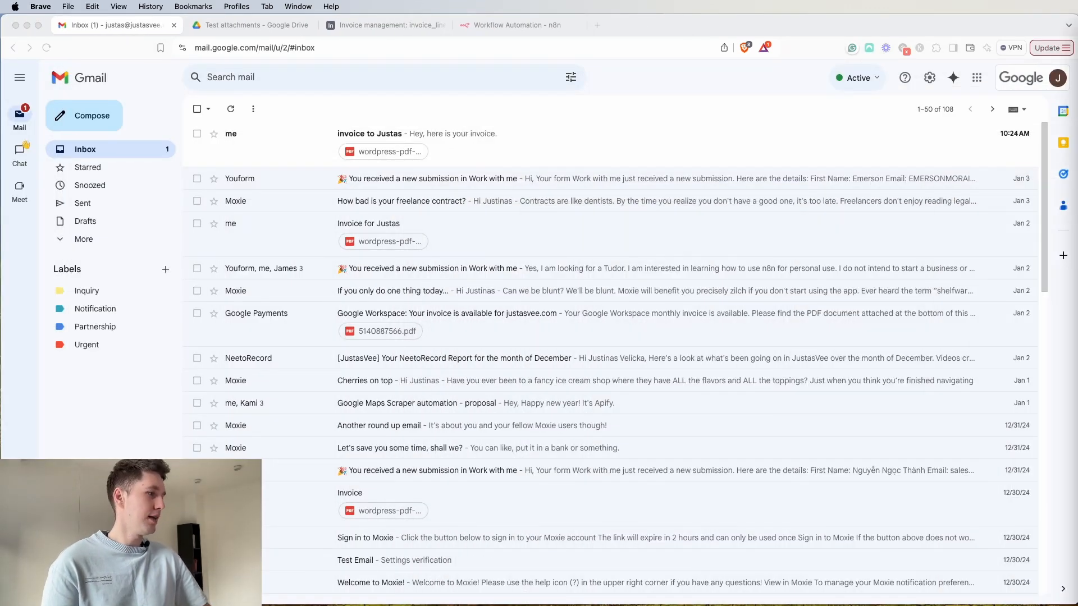
# In the empty n8n workflow, add a Gmail Trigger for received messages as the first step.
pyautogui.click(553, 25)
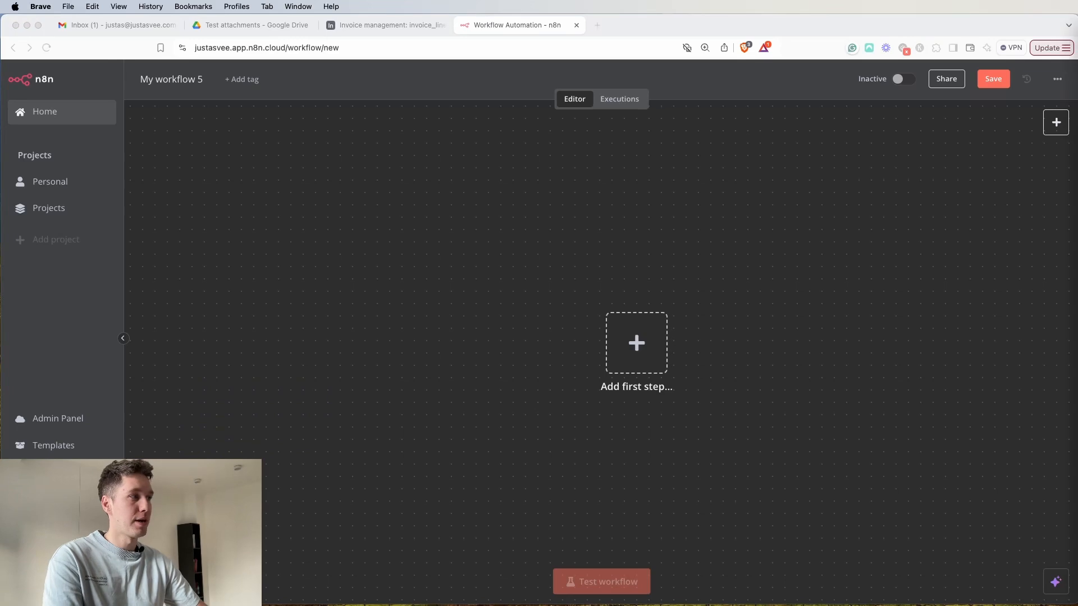
pyautogui.click(637, 347)
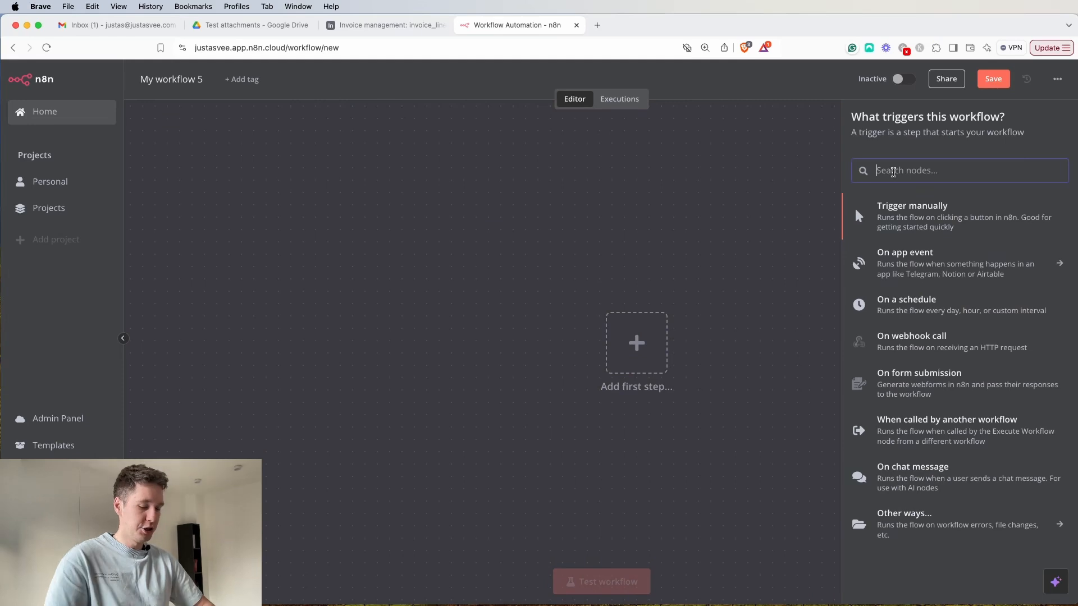
pyautogui.write('gmail')
pyautogui.click(883, 213)
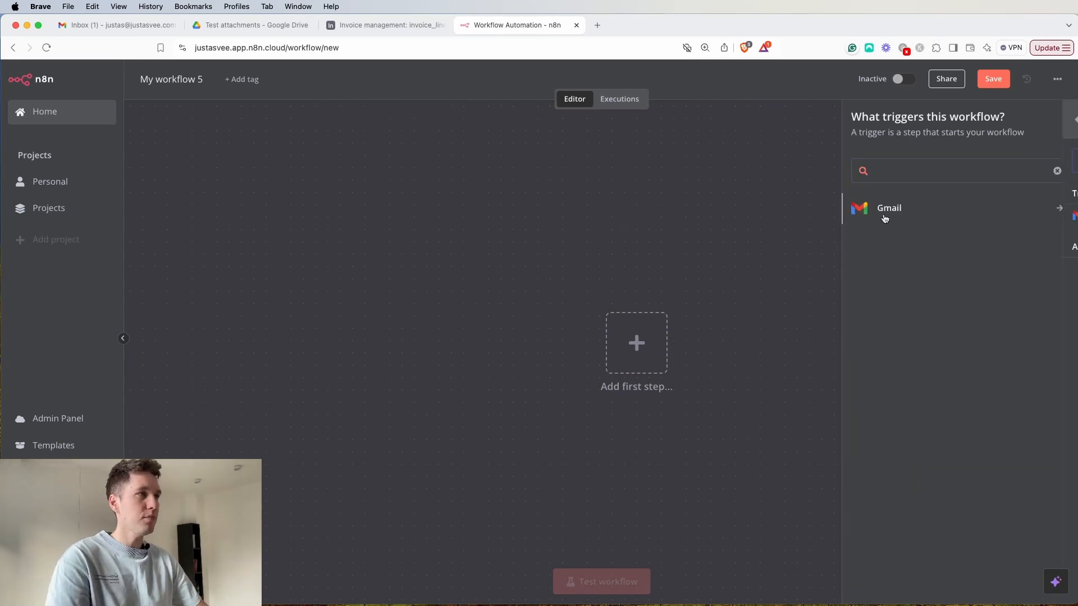
pyautogui.click(908, 218)
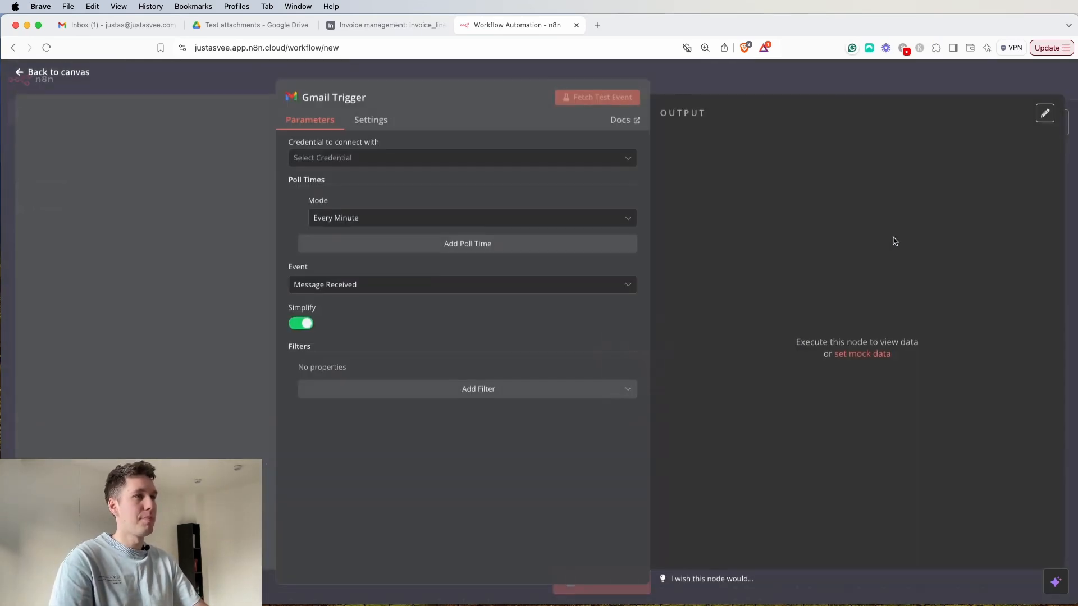
# Connect the Gmail Trigger with the first saved Gmail OAuth2 credential, disable Simplify and enable the Download Attachments option.
pyautogui.click(396, 154)
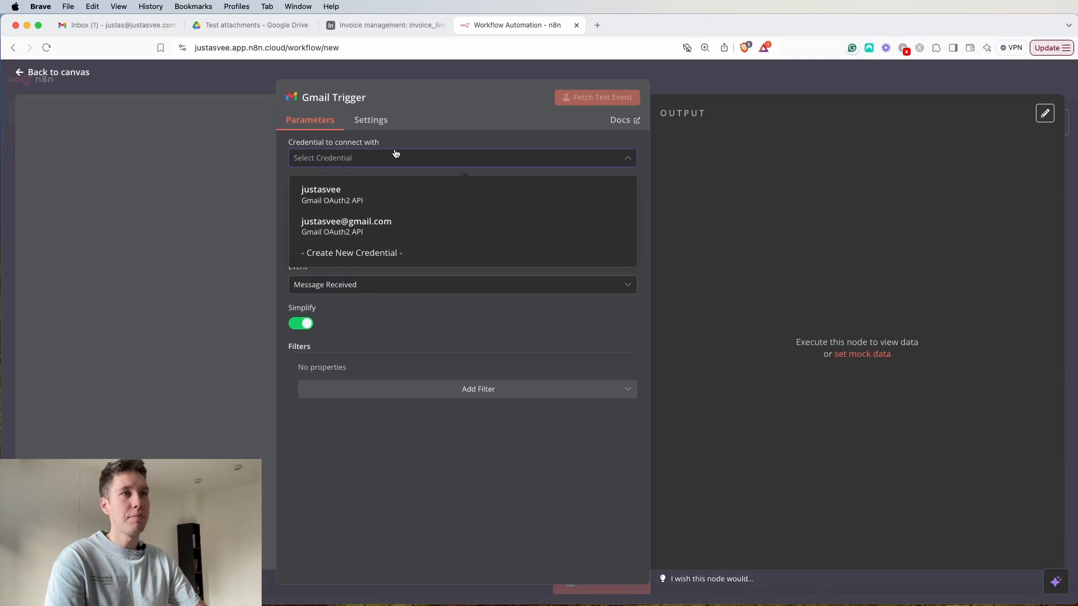
pyautogui.click(395, 202)
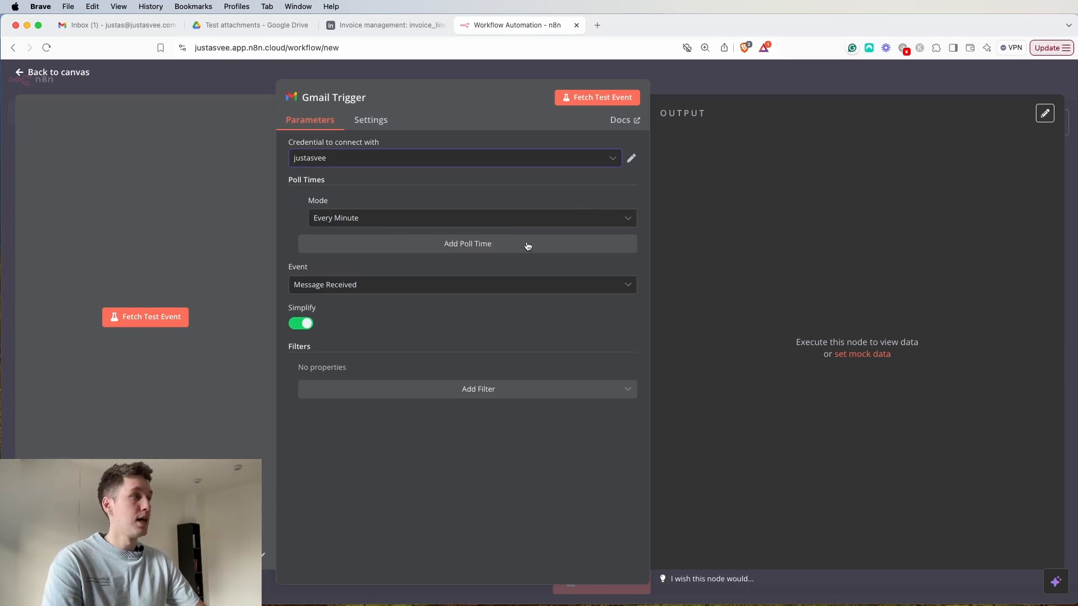
pyautogui.click(302, 324)
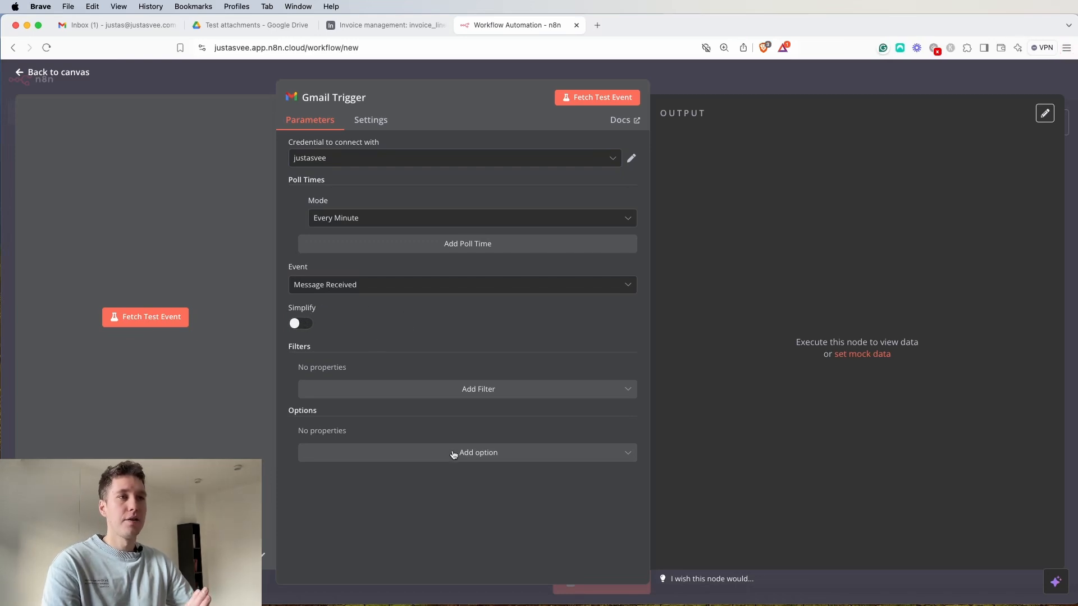
pyautogui.click(480, 458)
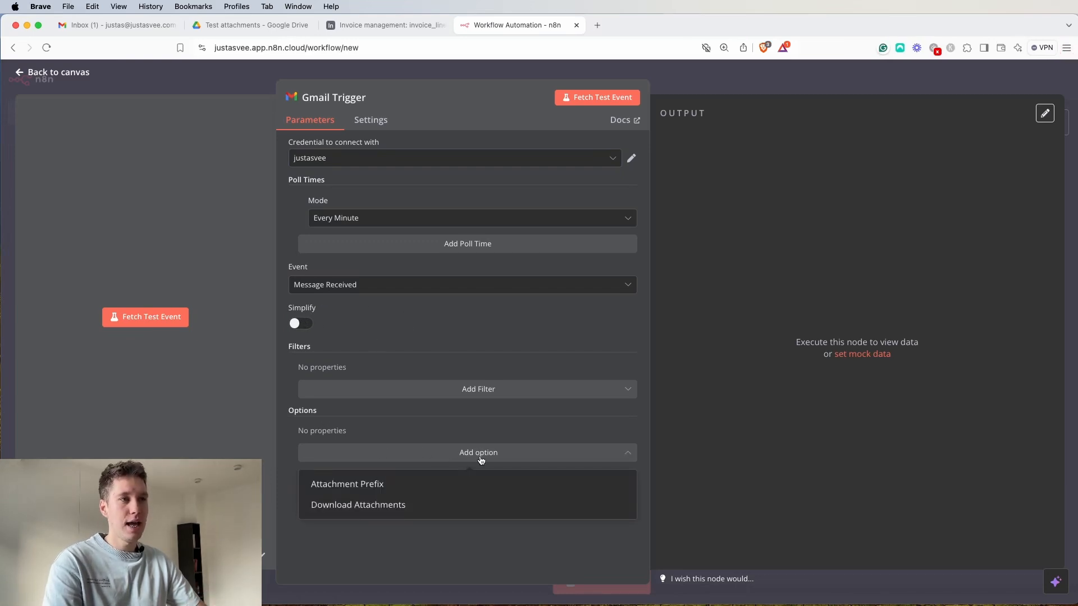
pyautogui.click(357, 505)
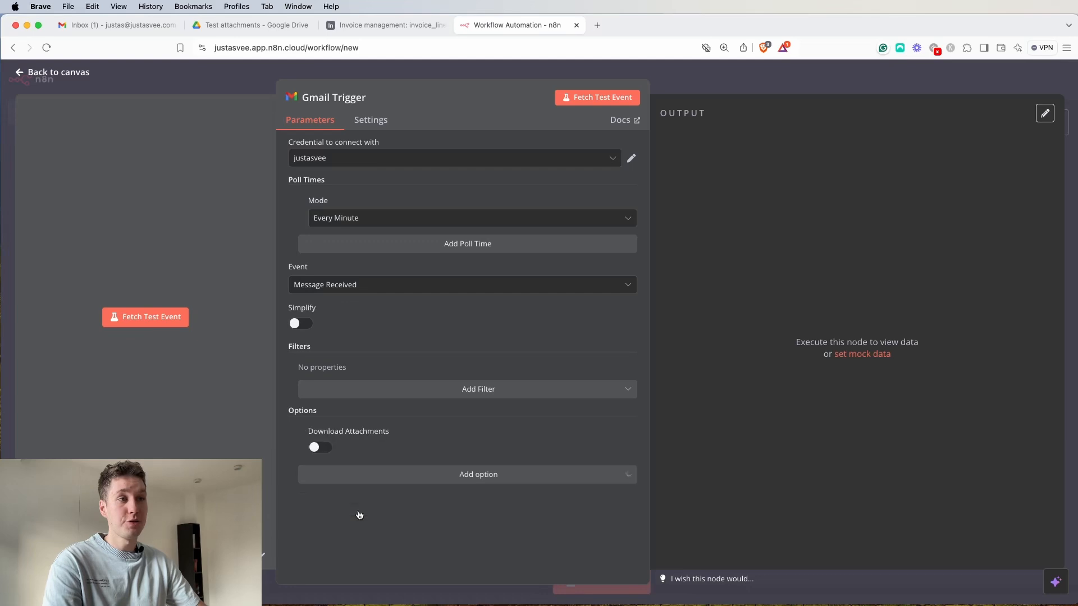
pyautogui.click(317, 447)
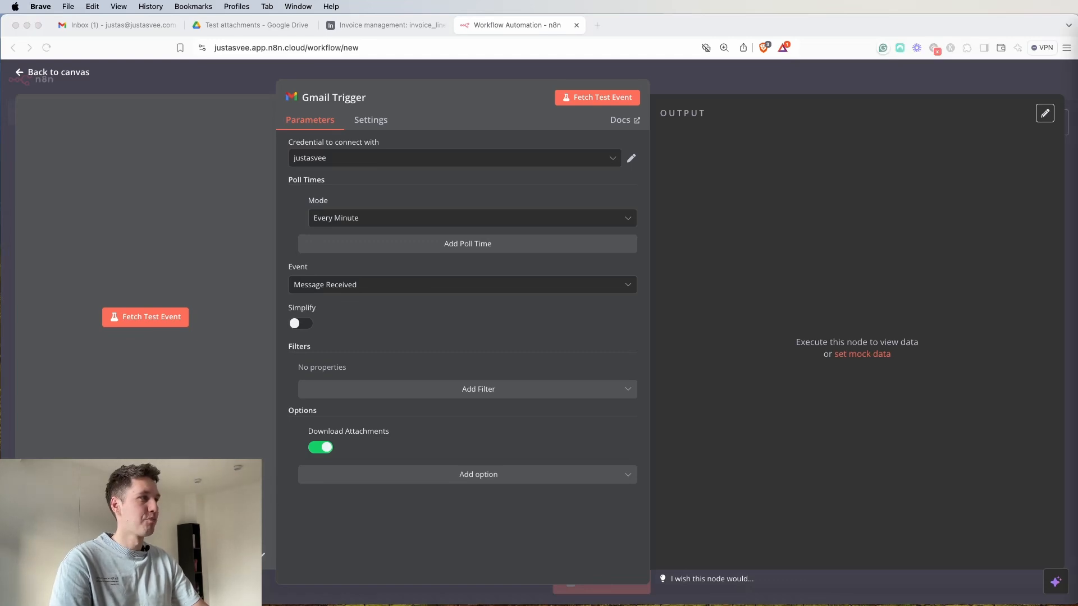
# Fetch a test event for the Gmail Trigger, check the attachment's file name and return to the canvas.
pyautogui.click(590, 101)
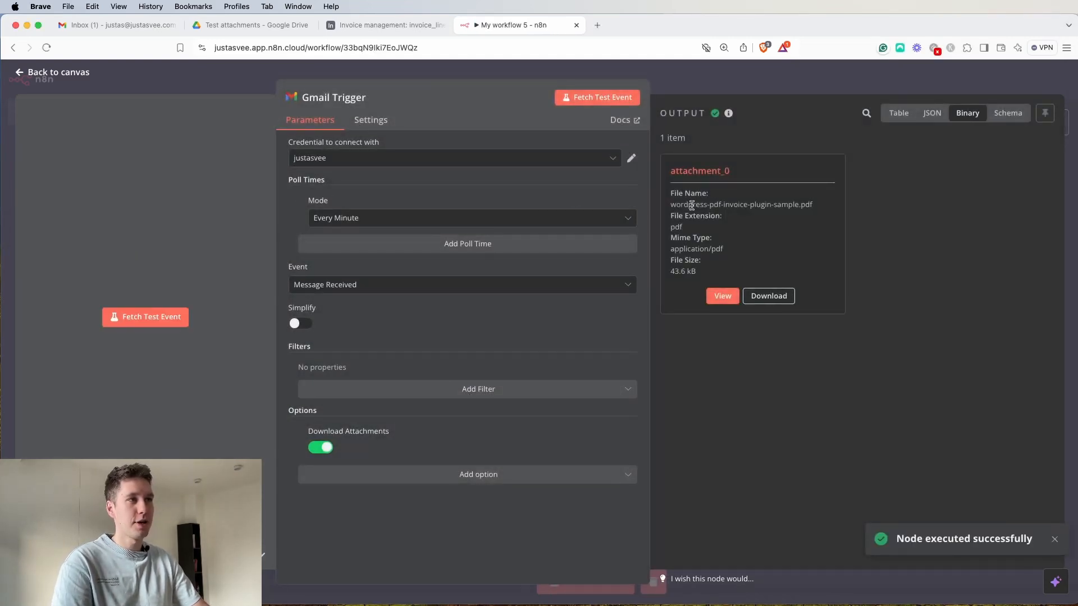
pyautogui.moveTo(672, 205); pyautogui.dragTo(814, 207)
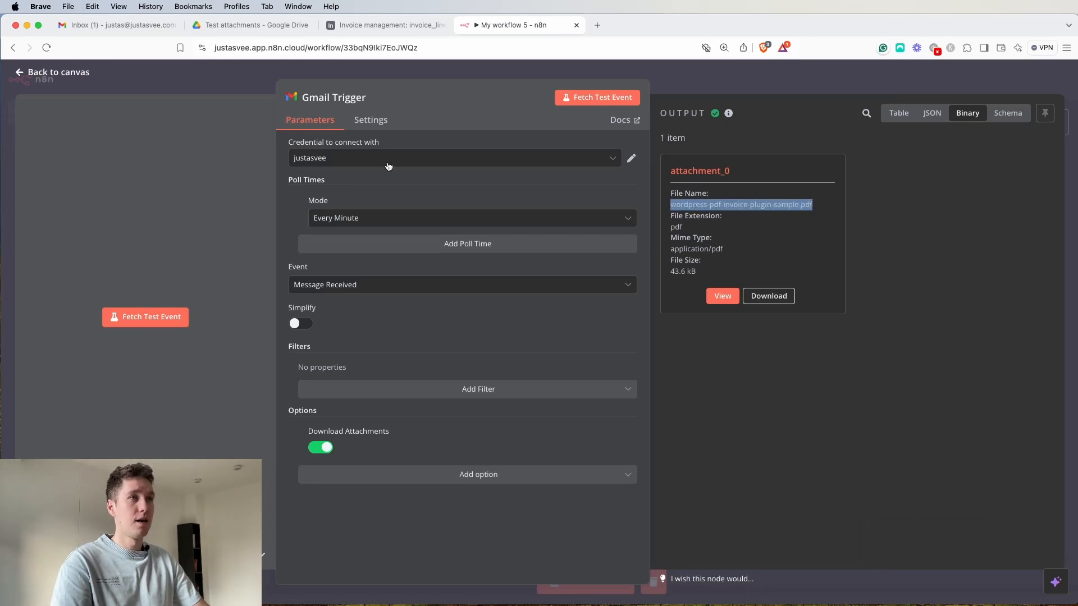
pyautogui.click(741, 90)
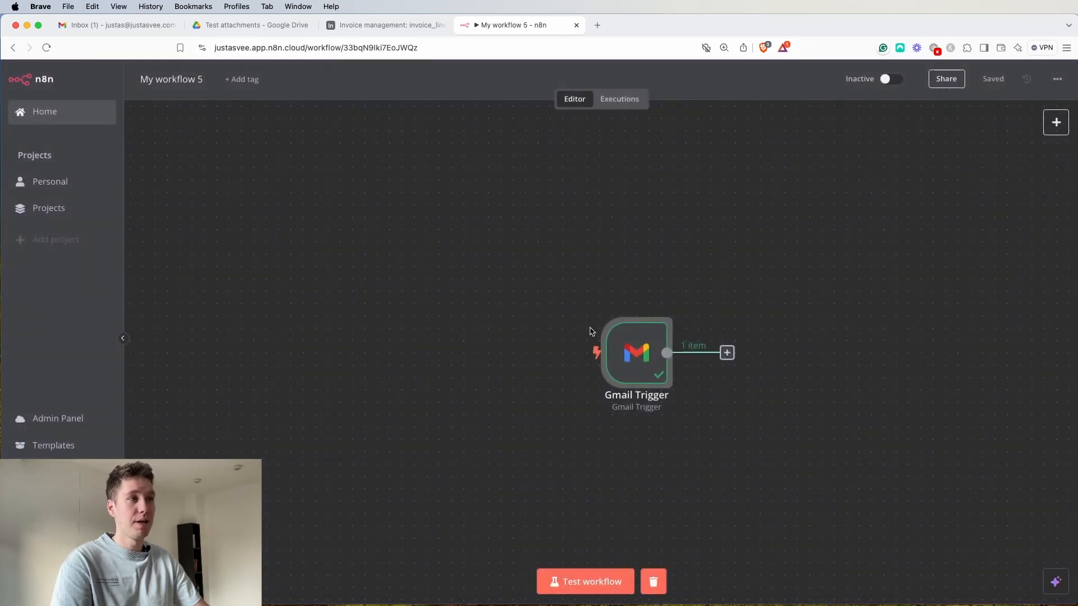
# Add a Filter node after the Gmail Trigger and look through the data types available for its condition.
pyautogui.click(727, 352)
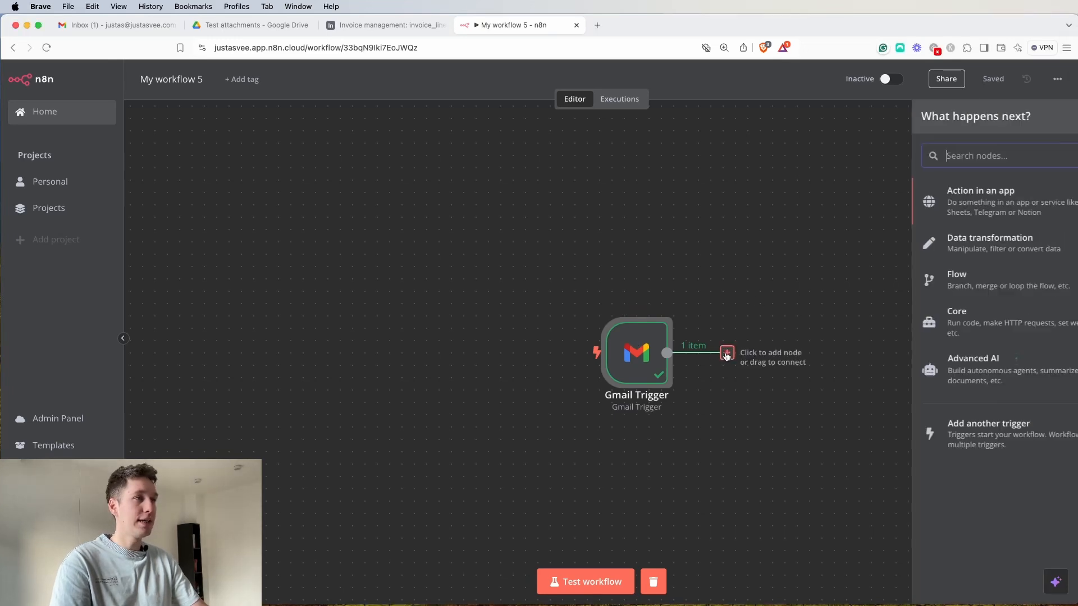
pyautogui.write('filt')
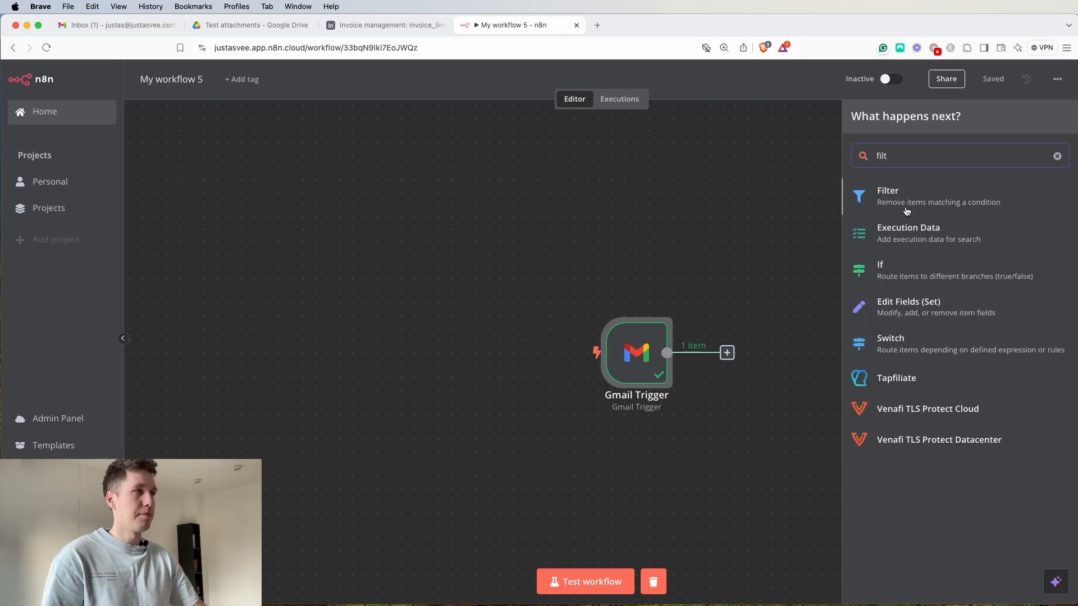
pyautogui.click(910, 197)
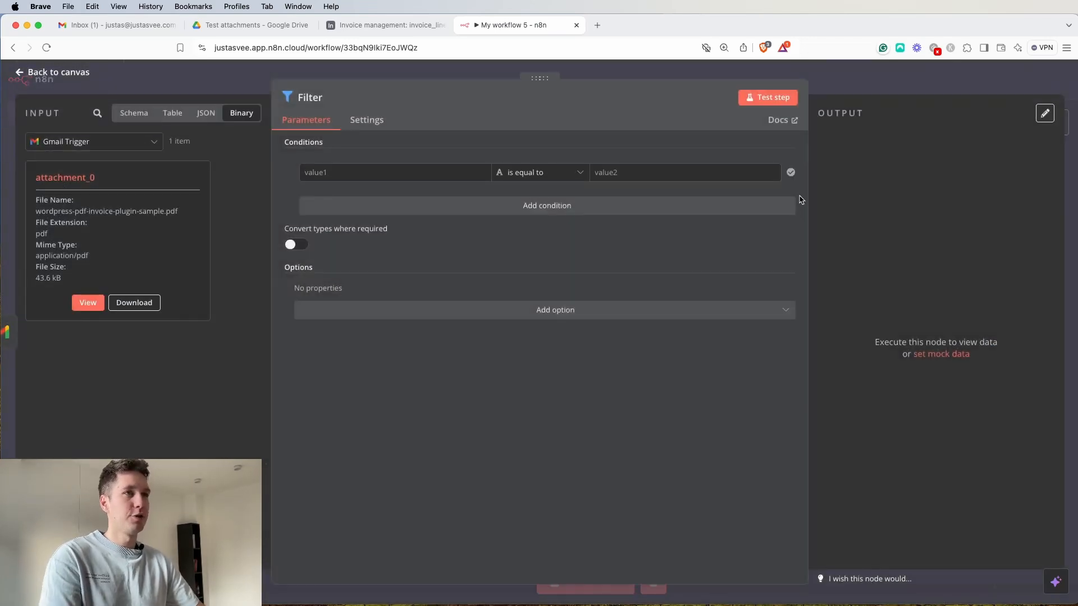
pyautogui.click(559, 176)
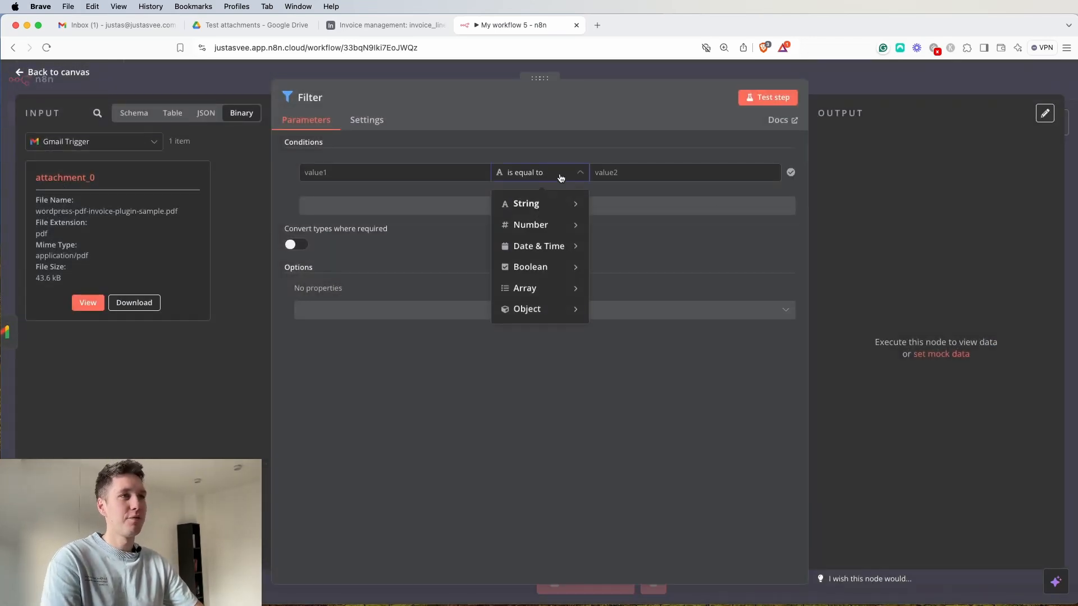
pyautogui.click(567, 133)
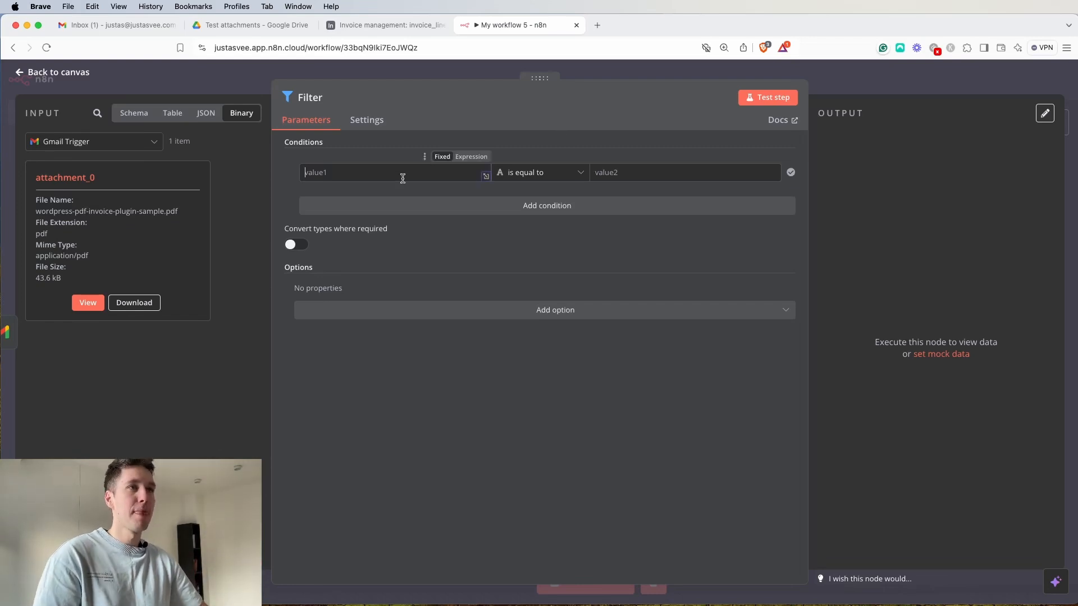
# Set the first value of the Filter condition to the expression {{ $('Gmail Trigger').item.binary }}.
pyautogui.click(471, 157)
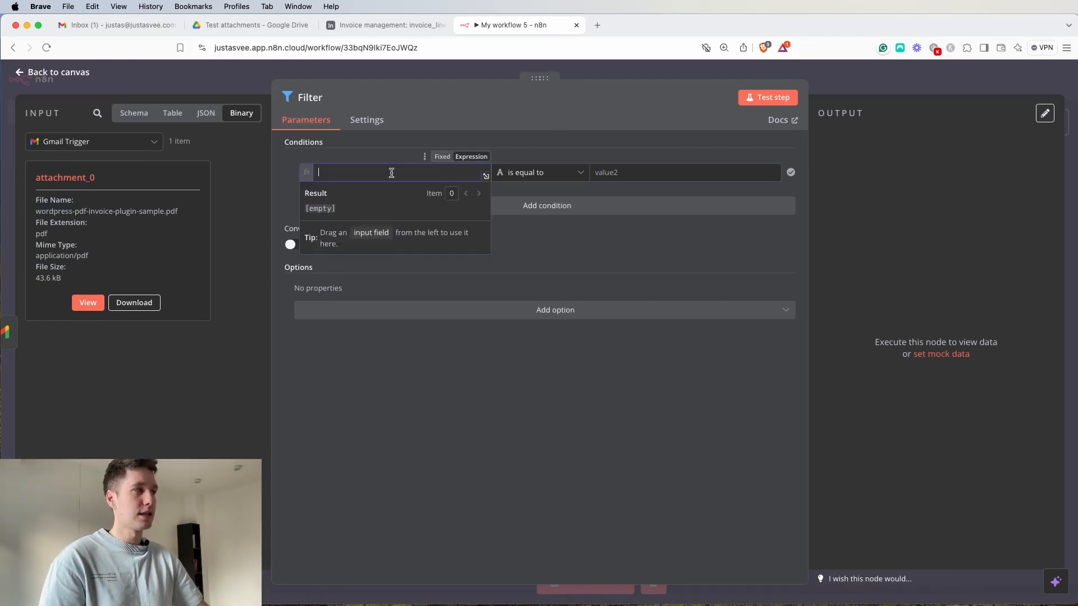
pyautogui.write('{{')
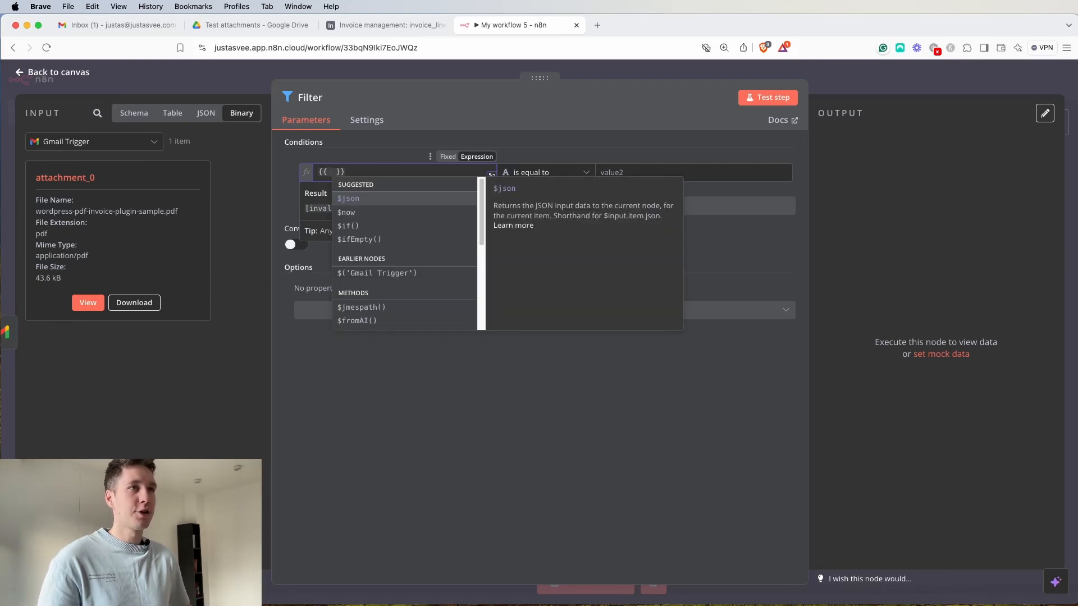
pyautogui.press('Down')
pyautogui.press('Down')
pyautogui.press('Down')
pyautogui.press('Down')
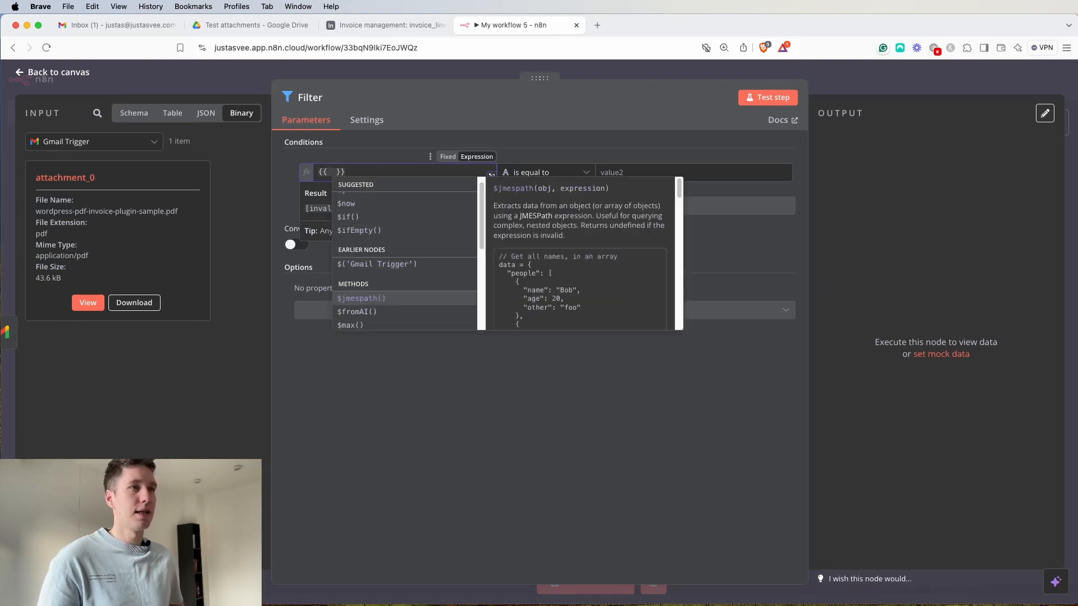
pyautogui.press('Return')
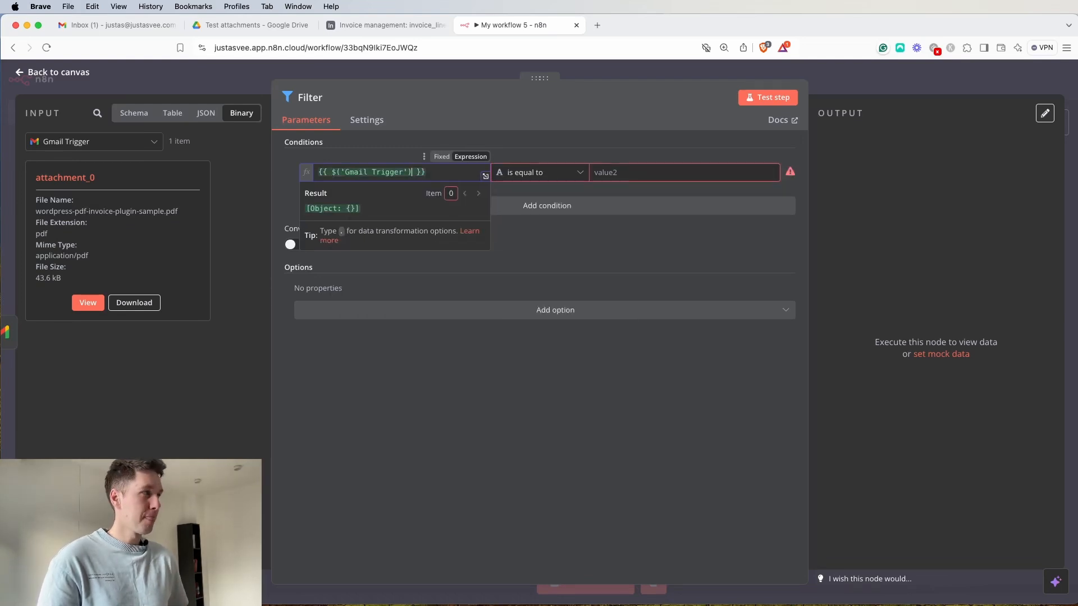
pyautogui.write('.item')
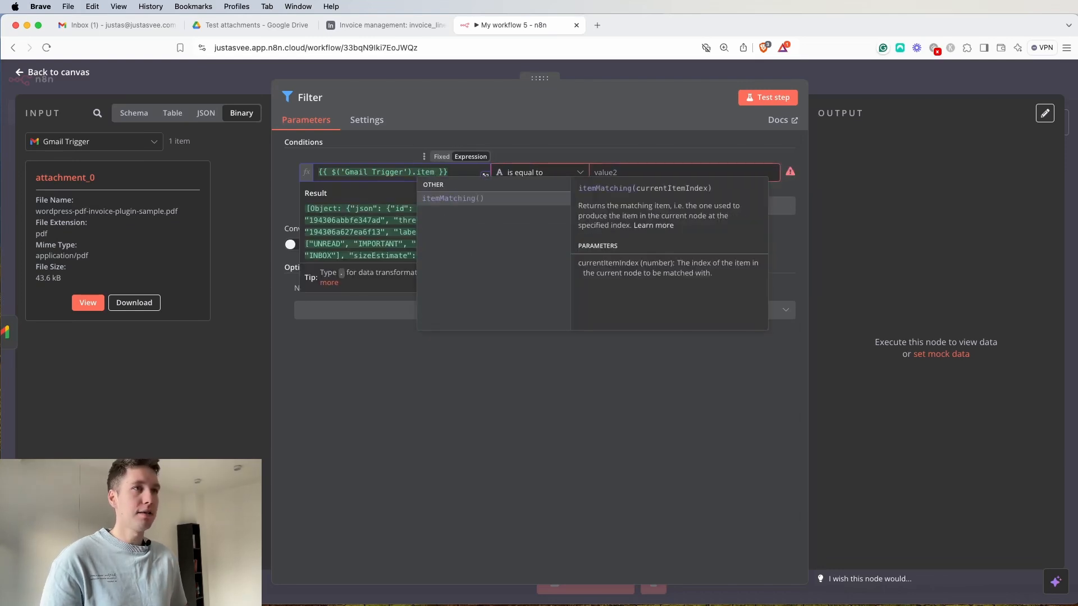
pyautogui.write('.')
pyautogui.press('Down')
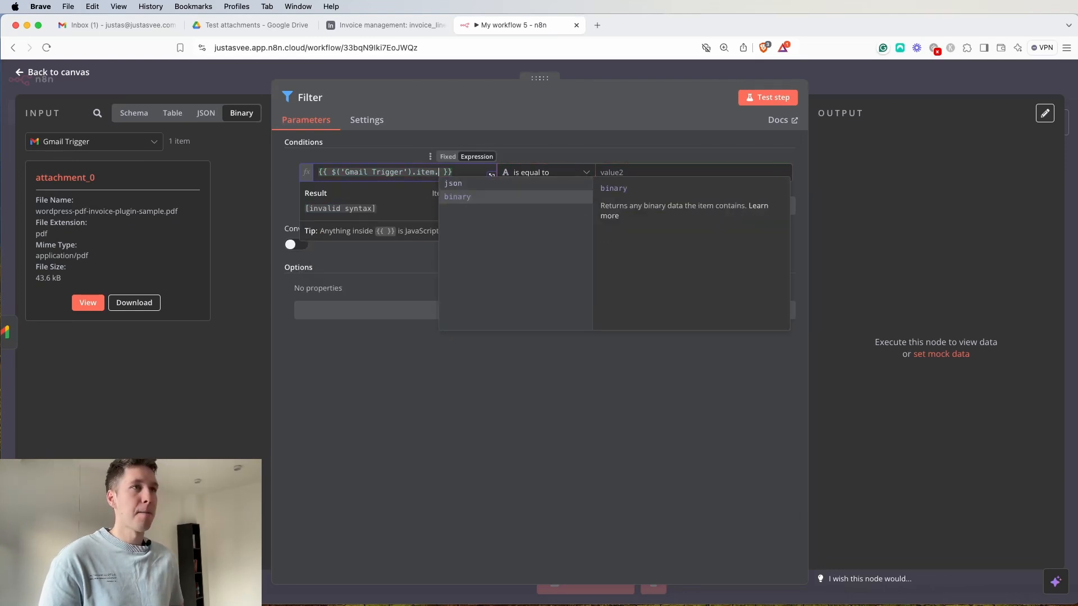
pyautogui.press('Return')
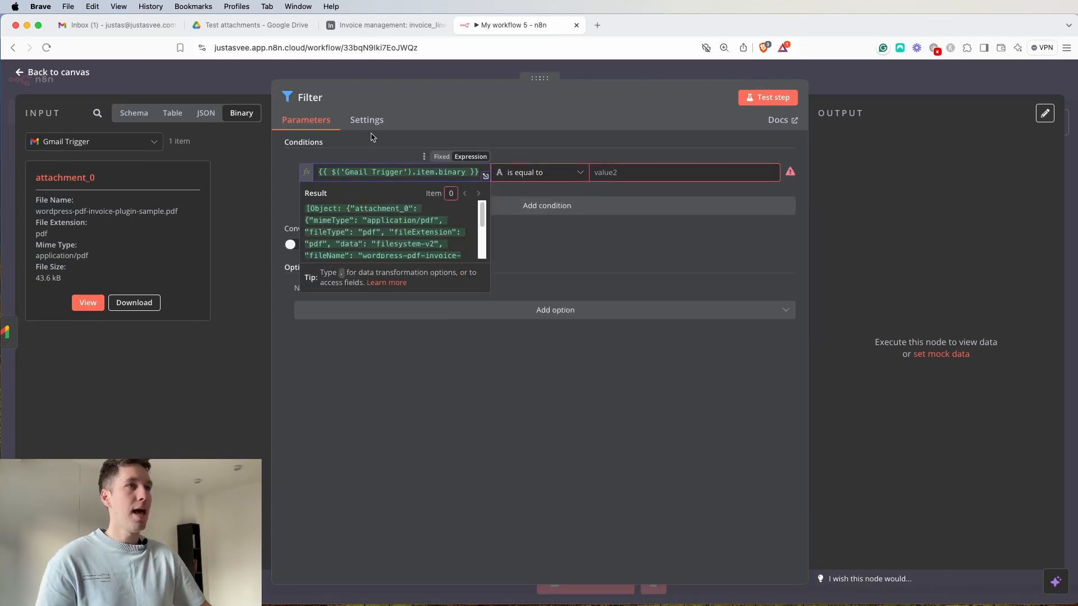
# Set the Filter condition's operator to Object exists, test the node and return to the canvas.
pyautogui.click(522, 174)
pyautogui.moveTo(554, 311)
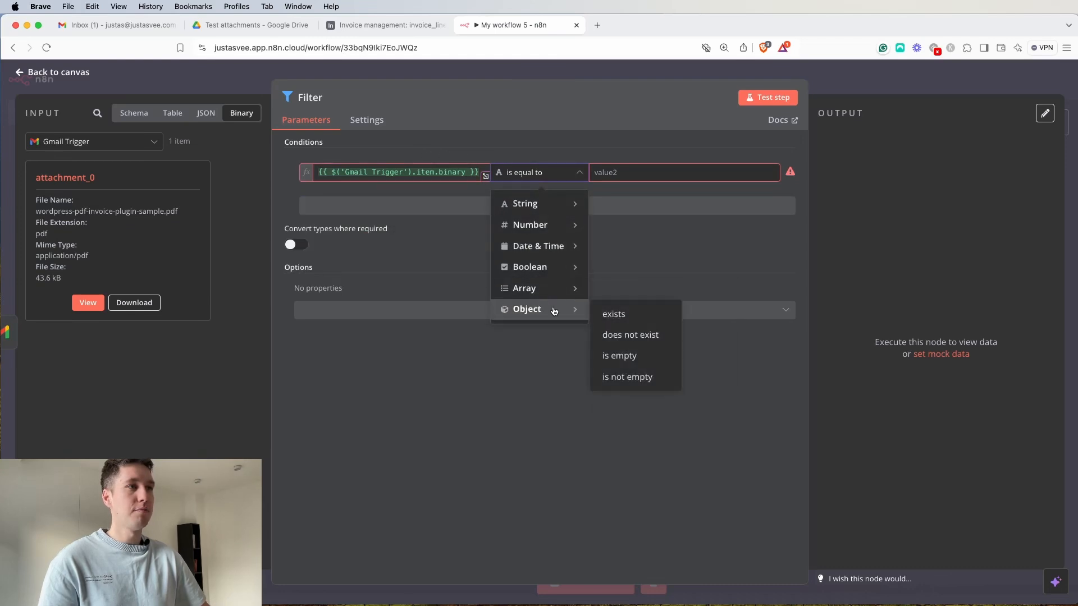
pyautogui.click(612, 314)
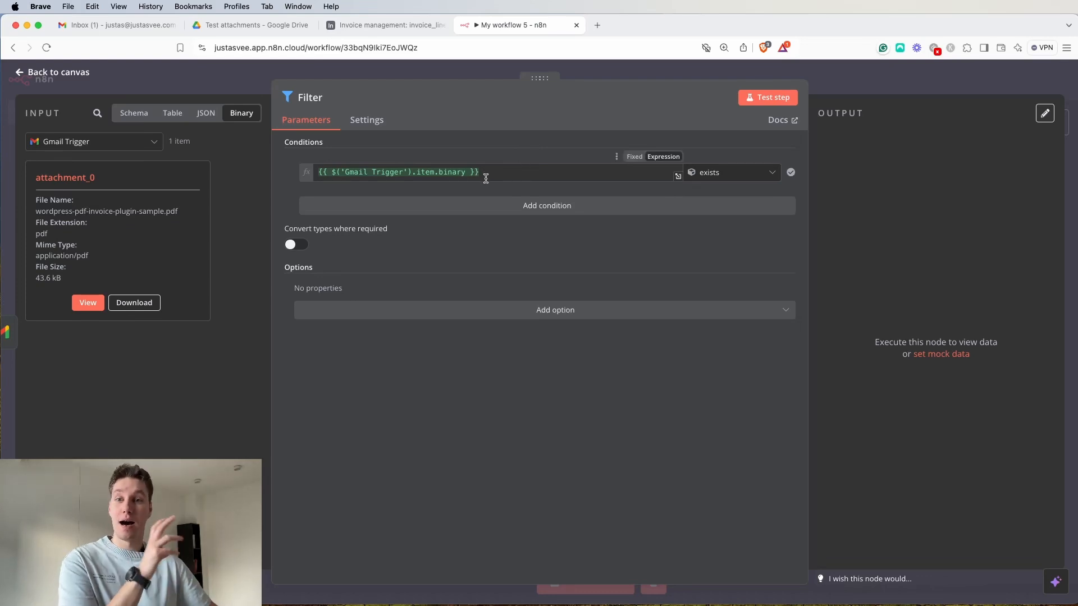
pyautogui.click(772, 99)
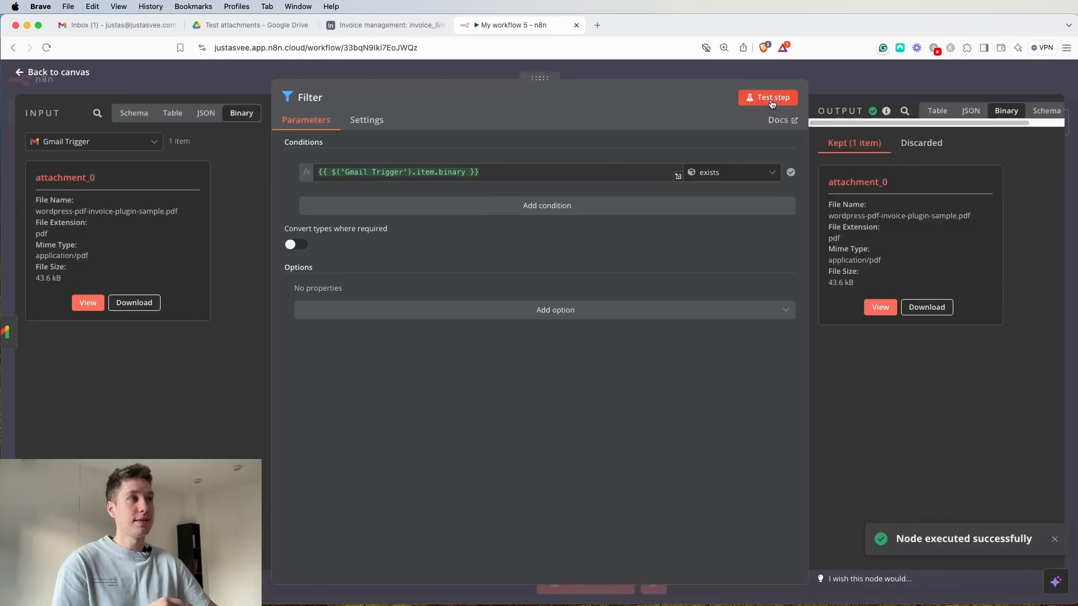
pyautogui.click(847, 84)
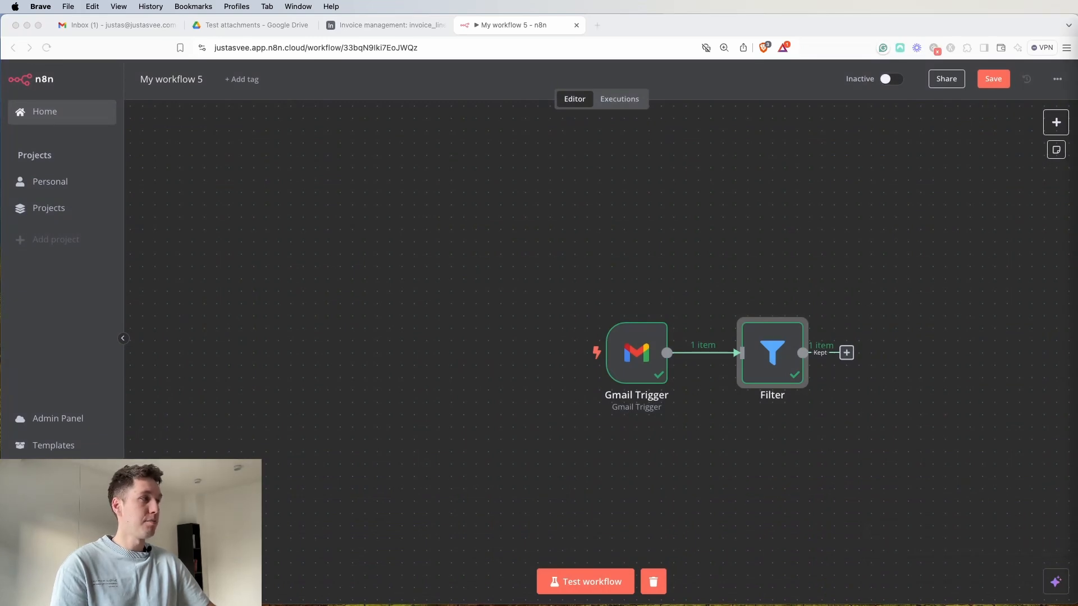
# Add a Gmail node with the Get a message action after the Filter node.
pyautogui.moveTo(908, 230); pyautogui.dragTo(668, 236)
pyautogui.click(599, 353)
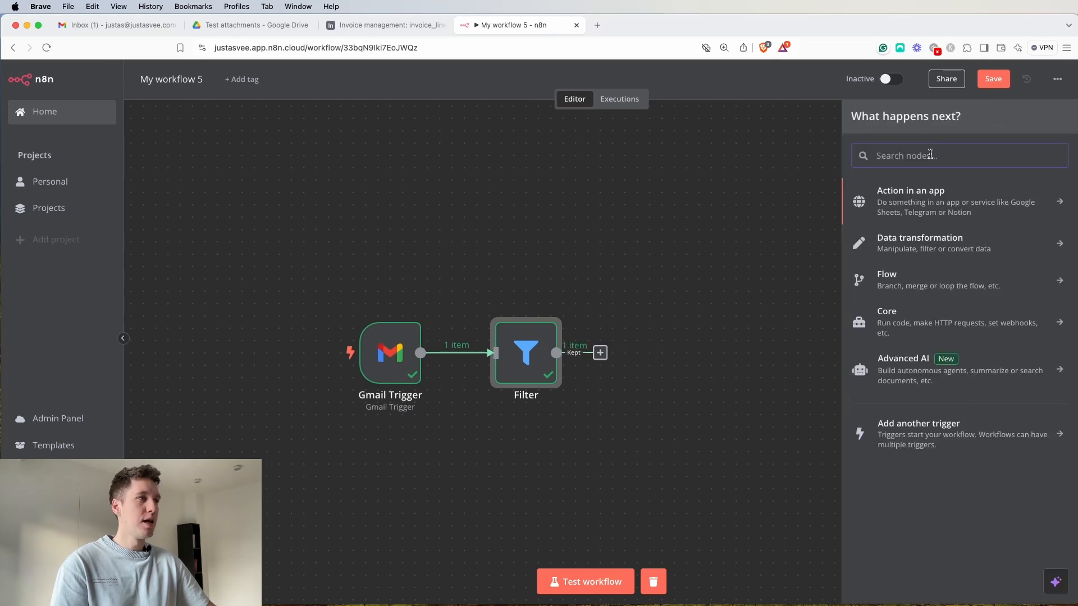
pyautogui.write('gmail')
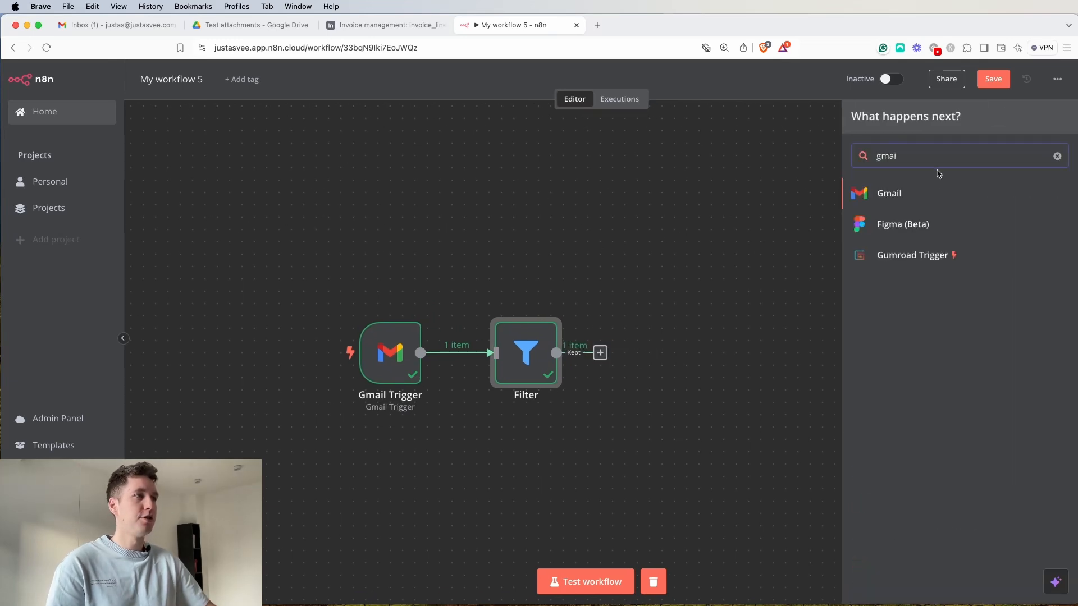
pyautogui.click(932, 188)
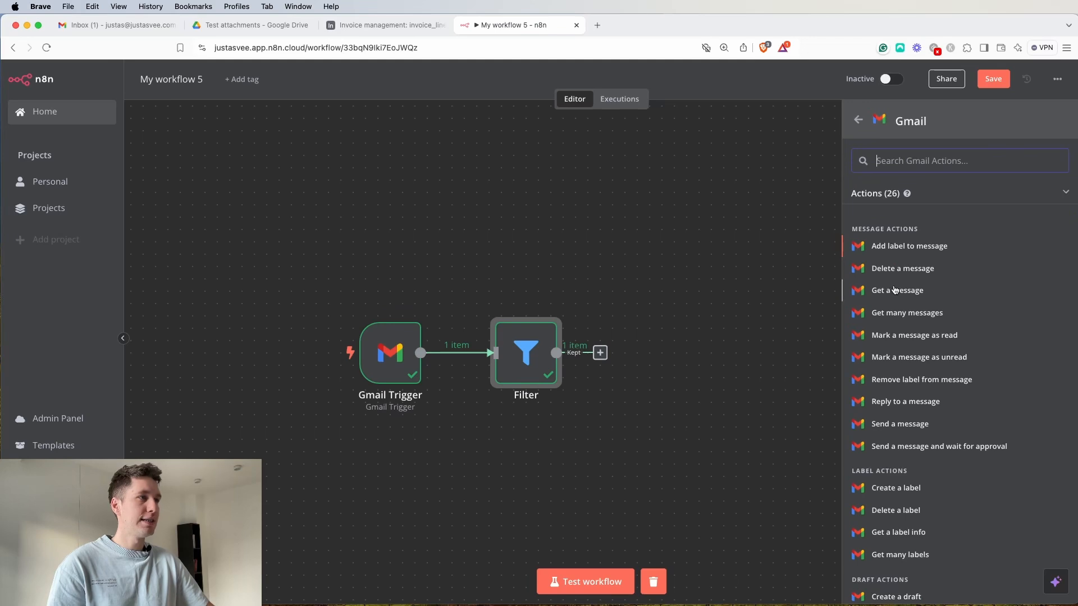
pyautogui.click(895, 292)
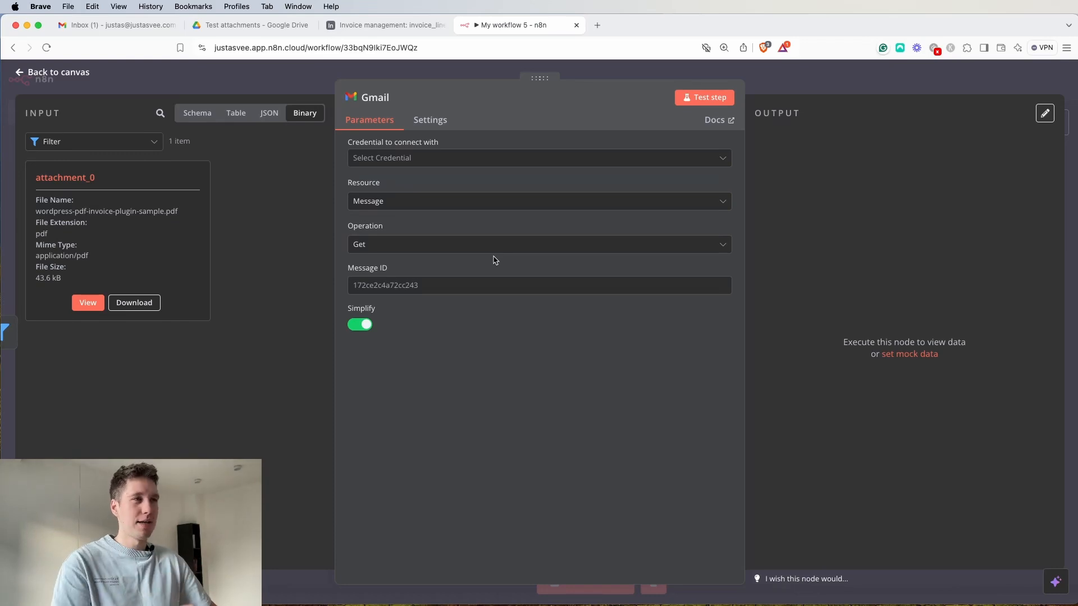
# Connect the Gmail node with the saved Gmail credential and map the Gmail Trigger's id to Message ID.
pyautogui.click(467, 161)
pyautogui.click(423, 202)
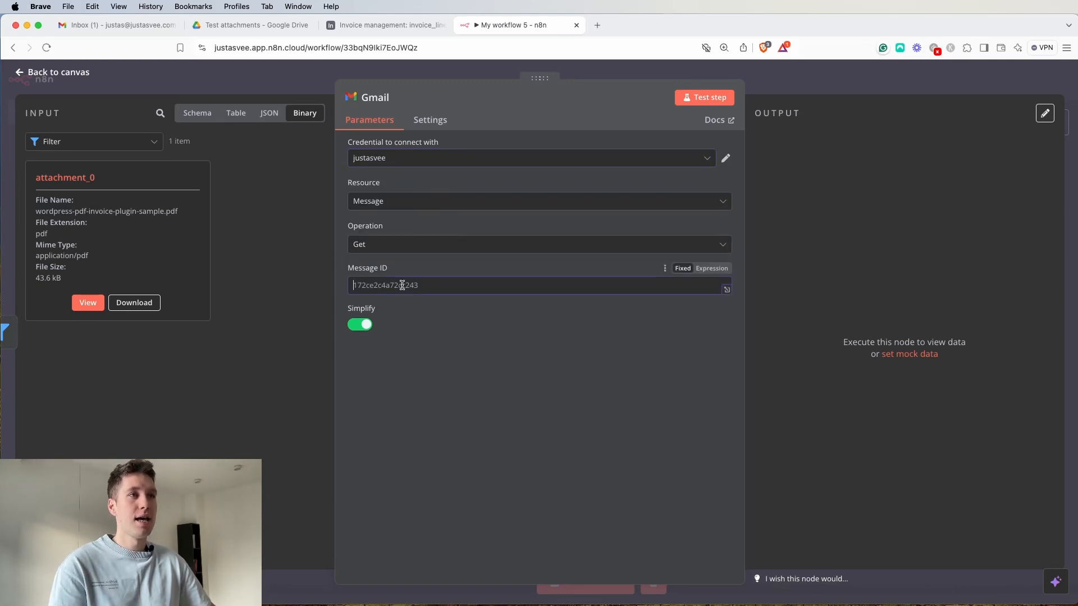
pyautogui.click(203, 115)
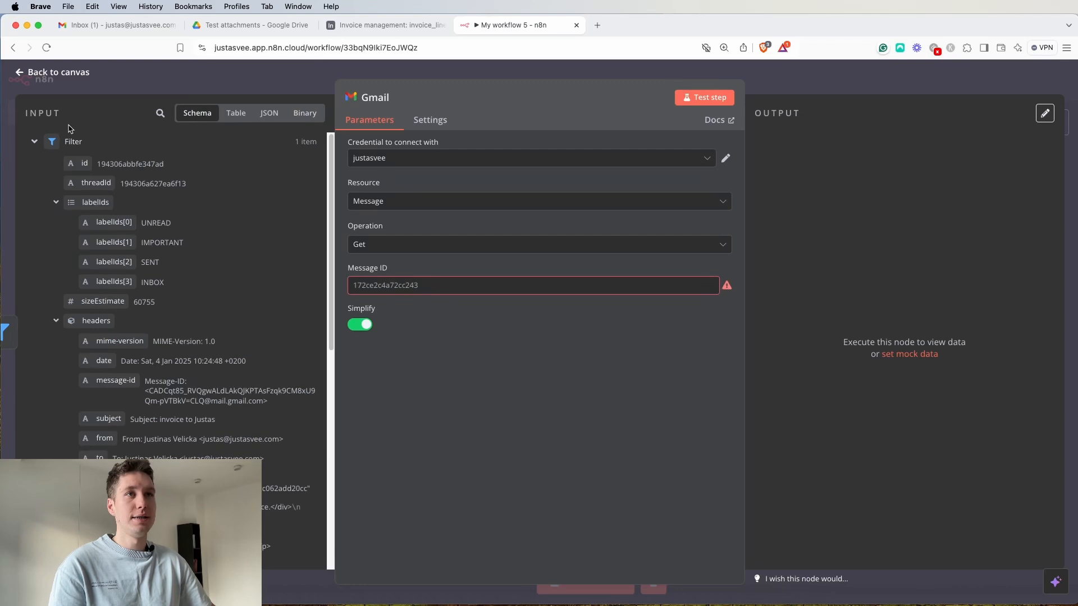
pyautogui.click(35, 143)
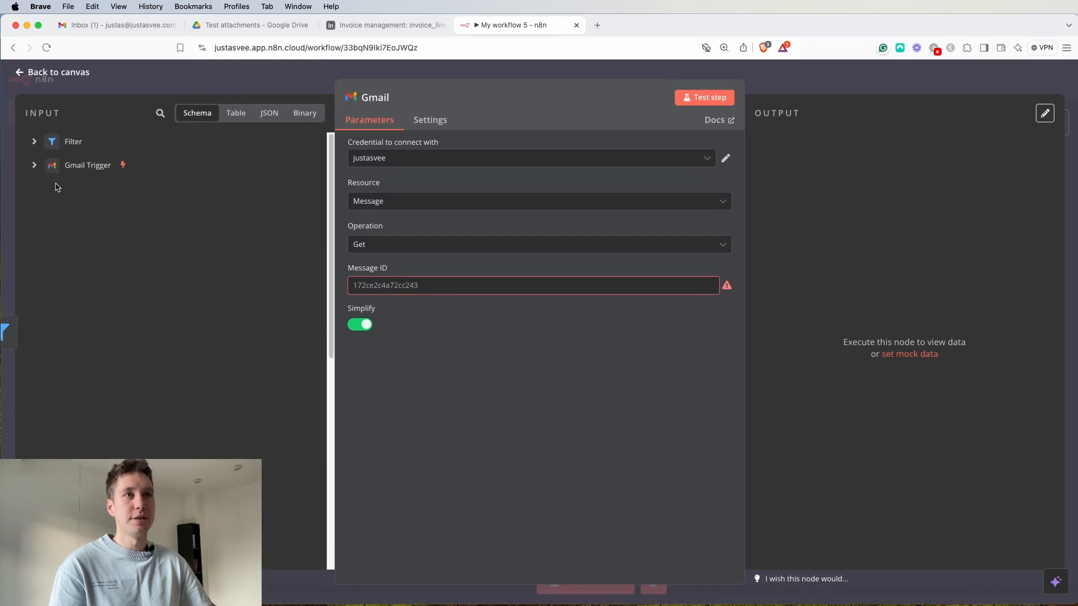
pyautogui.click(34, 162)
pyautogui.moveTo(84, 163); pyautogui.dragTo(404, 285)
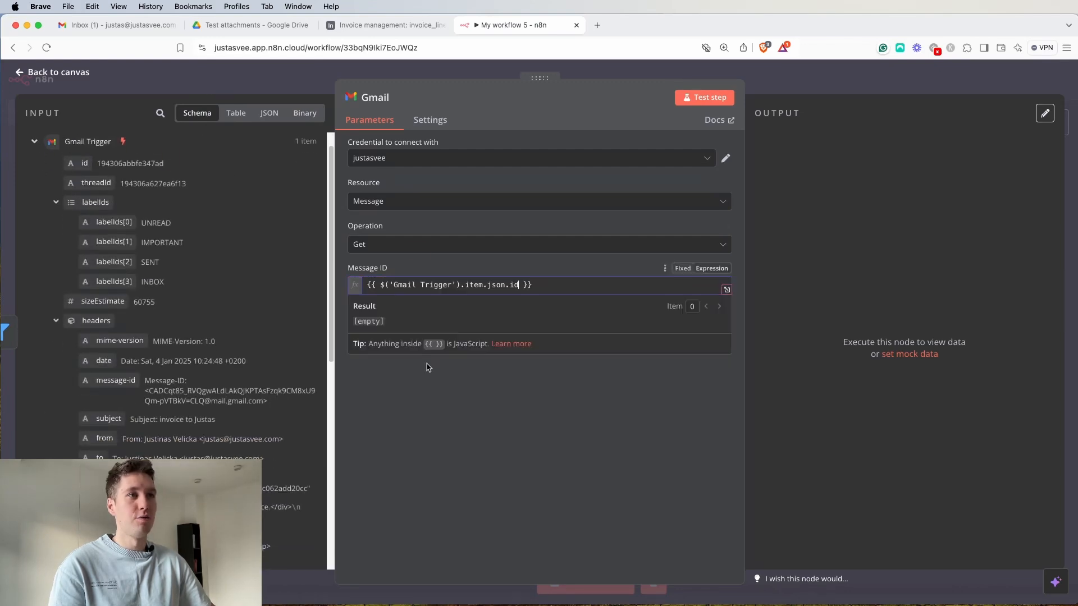
# Disable Simplify, enable the Download Attachments option, test the Gmail node and return to the canvas.
pyautogui.click(366, 337)
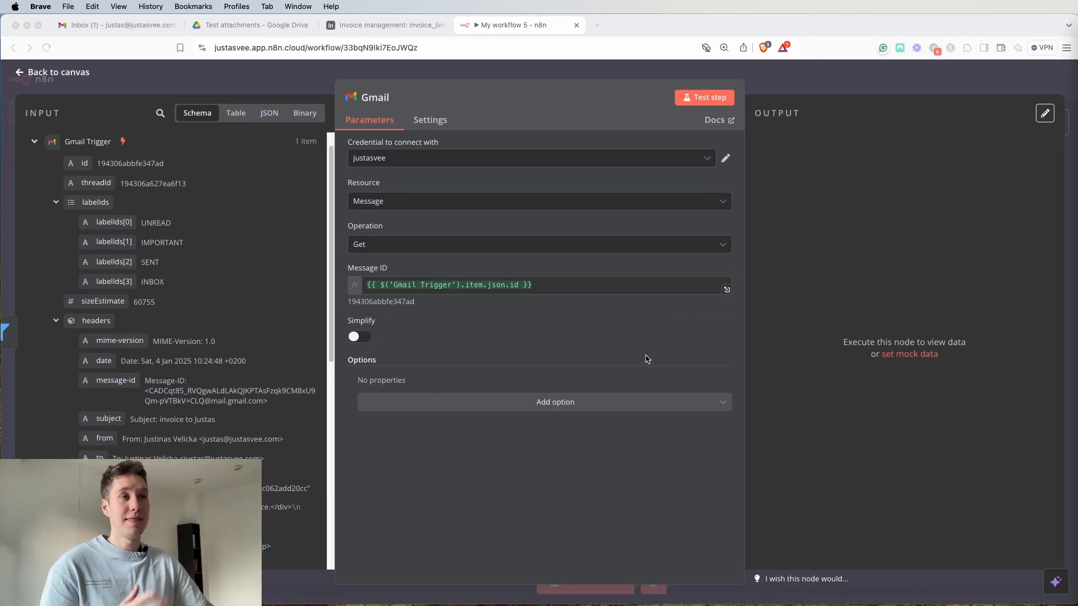
pyautogui.click(505, 406)
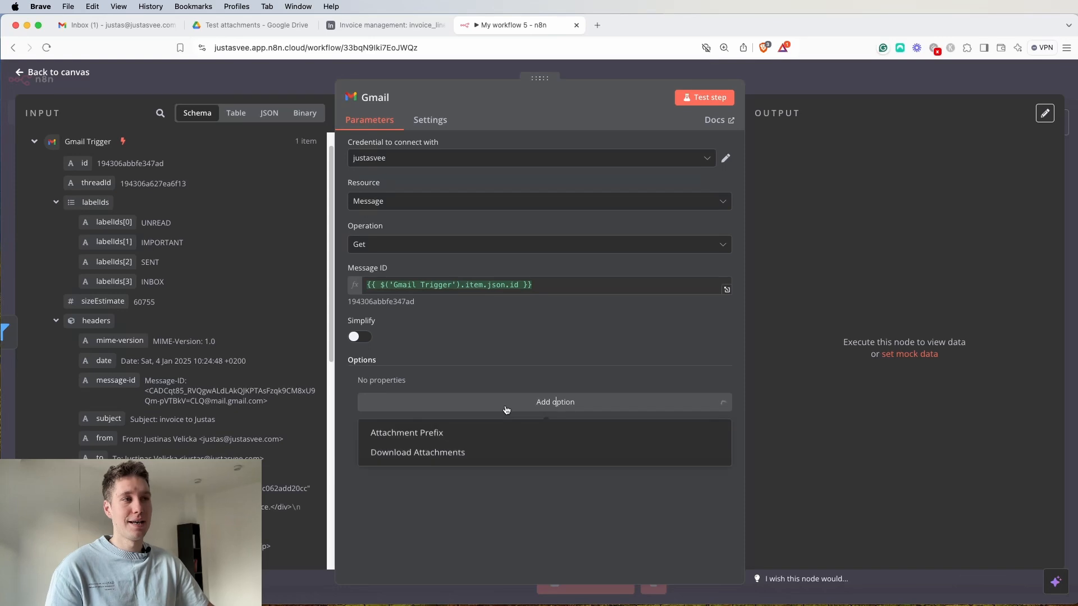
pyautogui.click(468, 455)
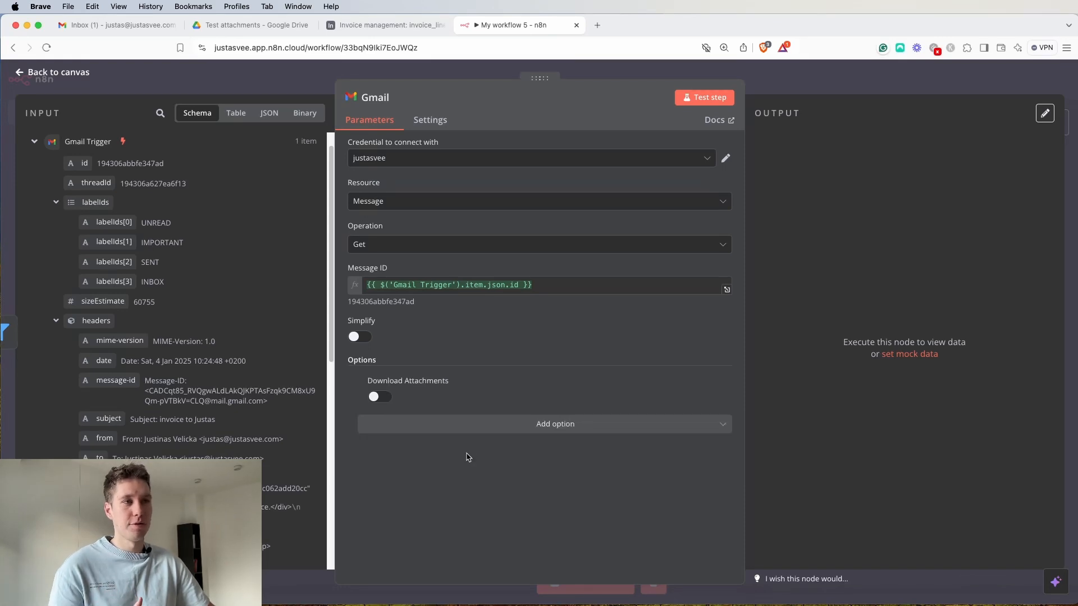
pyautogui.click(386, 398)
pyautogui.click(708, 97)
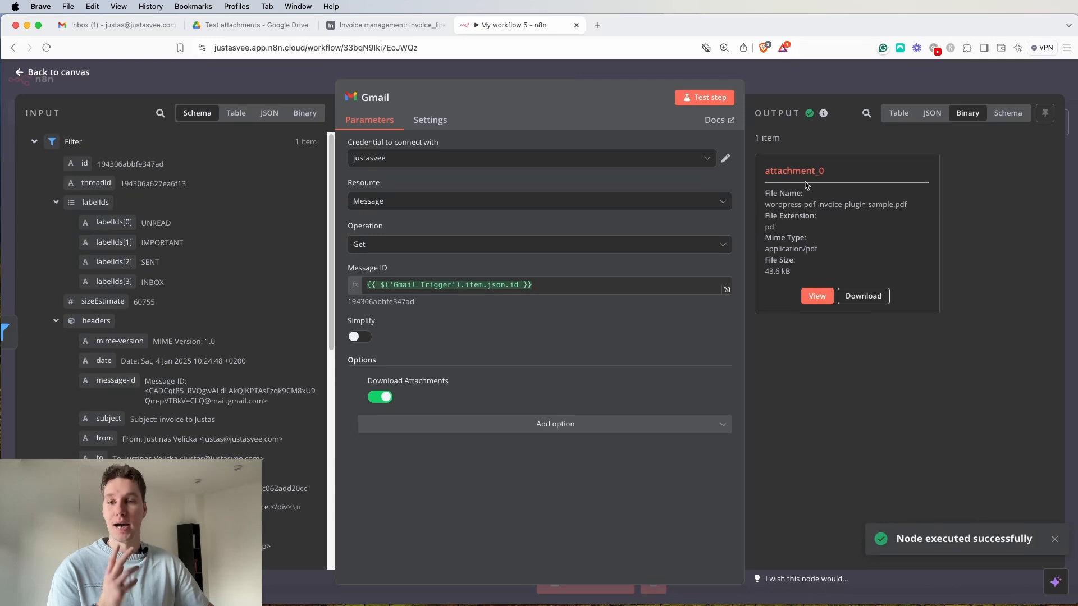
pyautogui.click(851, 77)
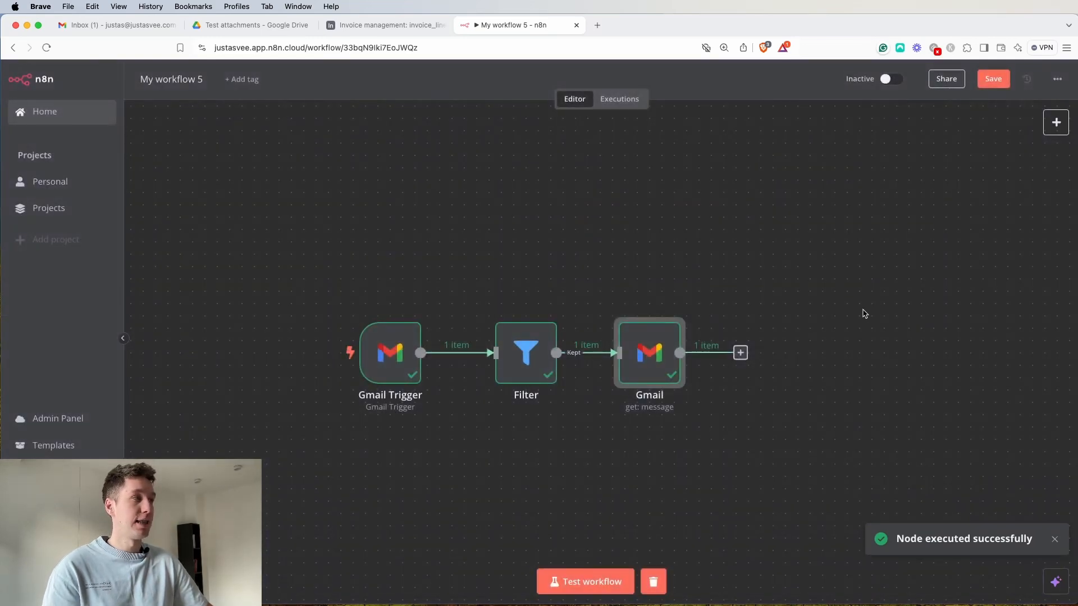
# Add an Edit Fields (Set) node after the Gmail node.
pyautogui.moveTo(865, 314); pyautogui.dragTo(752, 310)
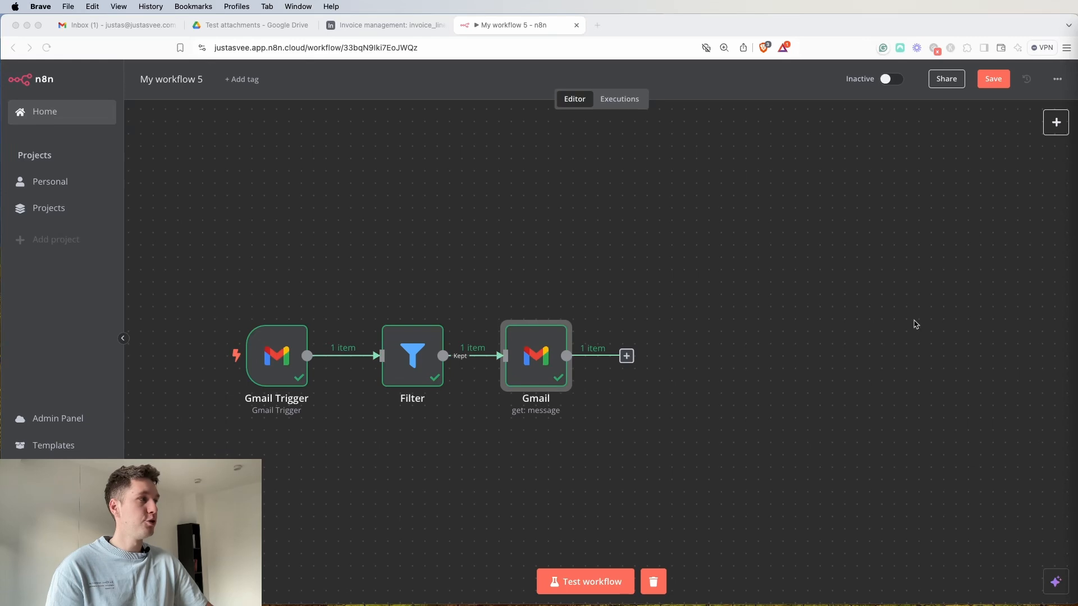
pyautogui.click(627, 356)
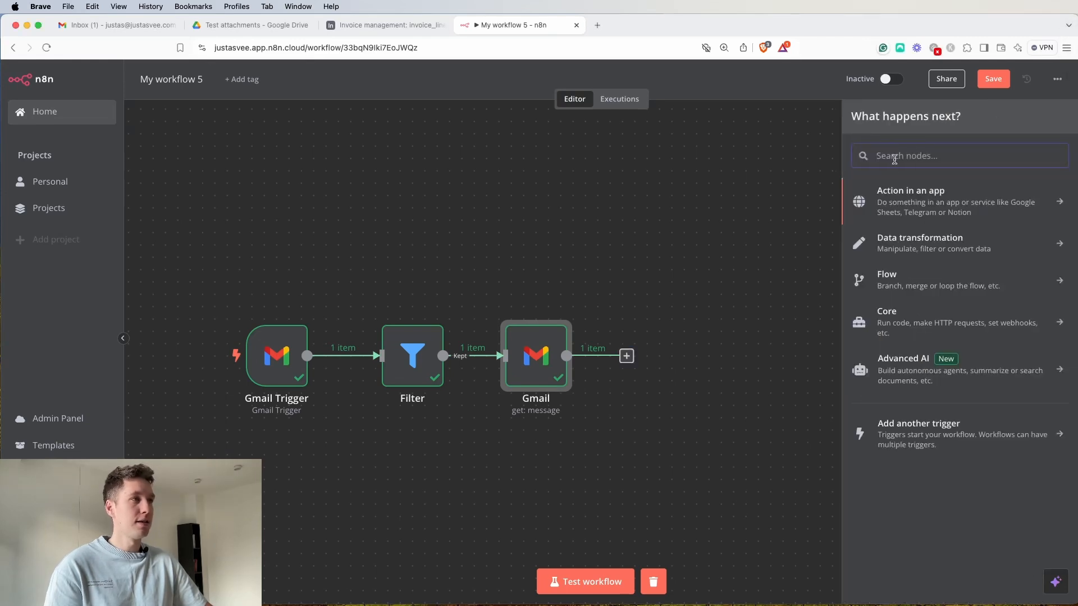
pyautogui.write('set')
pyautogui.click(920, 196)
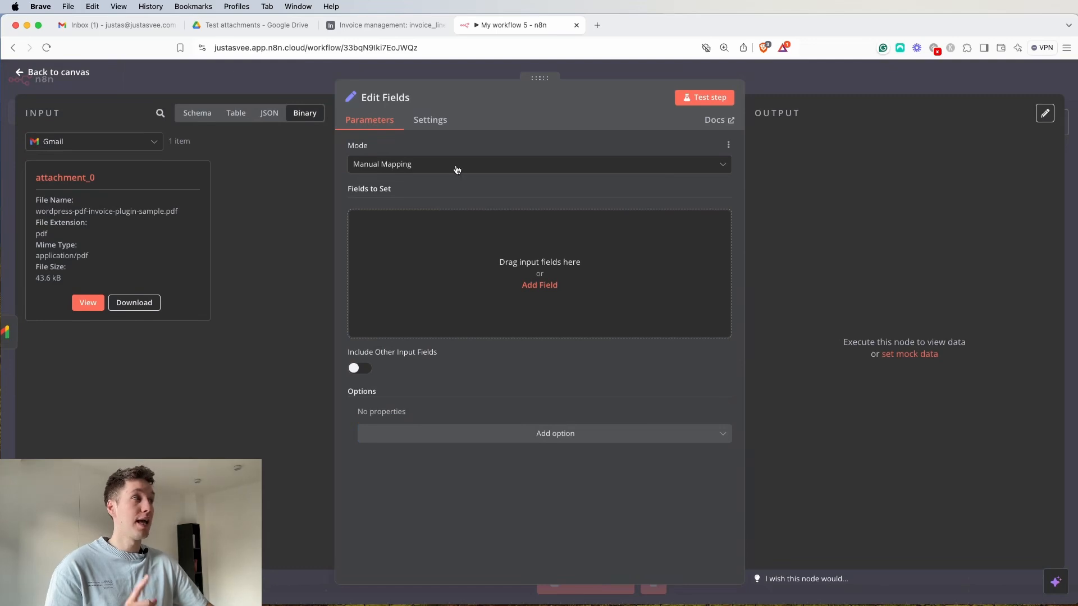
# Add a field named attachments of type Array to the Edit Fields node.
pyautogui.click(469, 270)
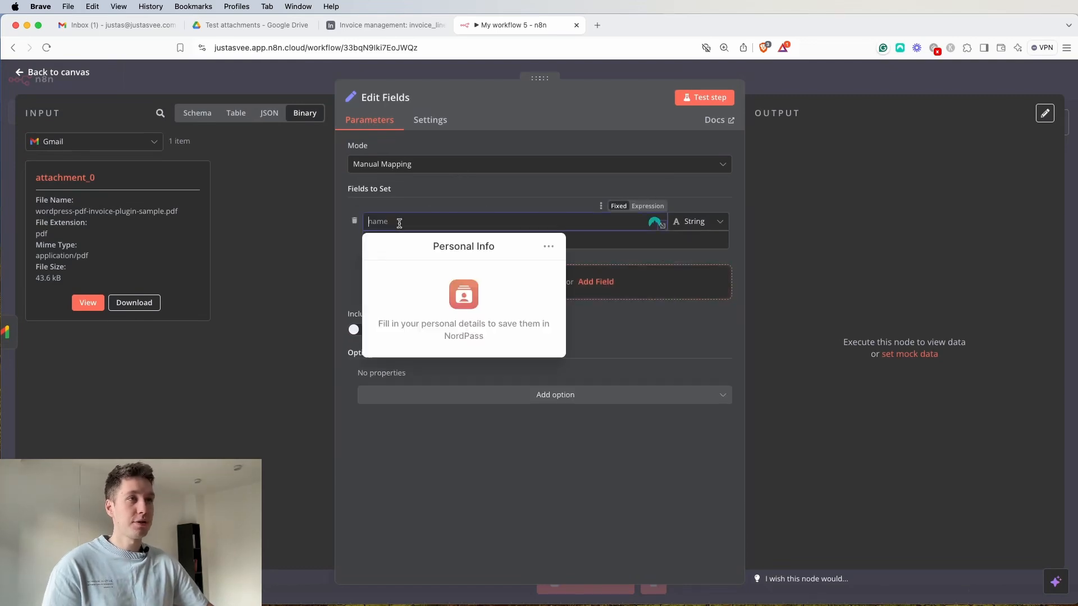
pyautogui.write('a')
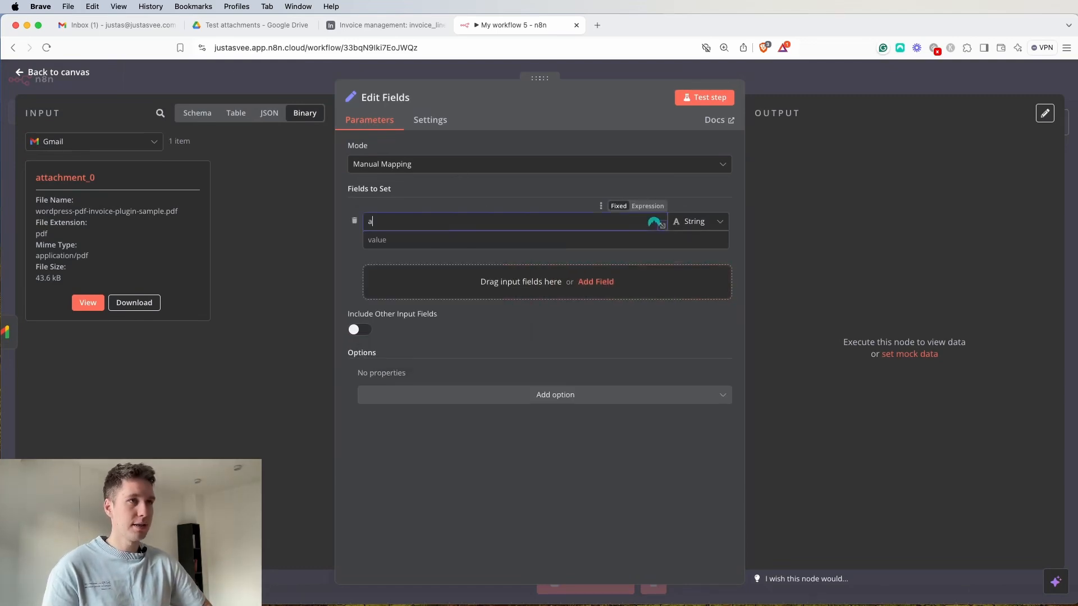
pyautogui.write('ttac')
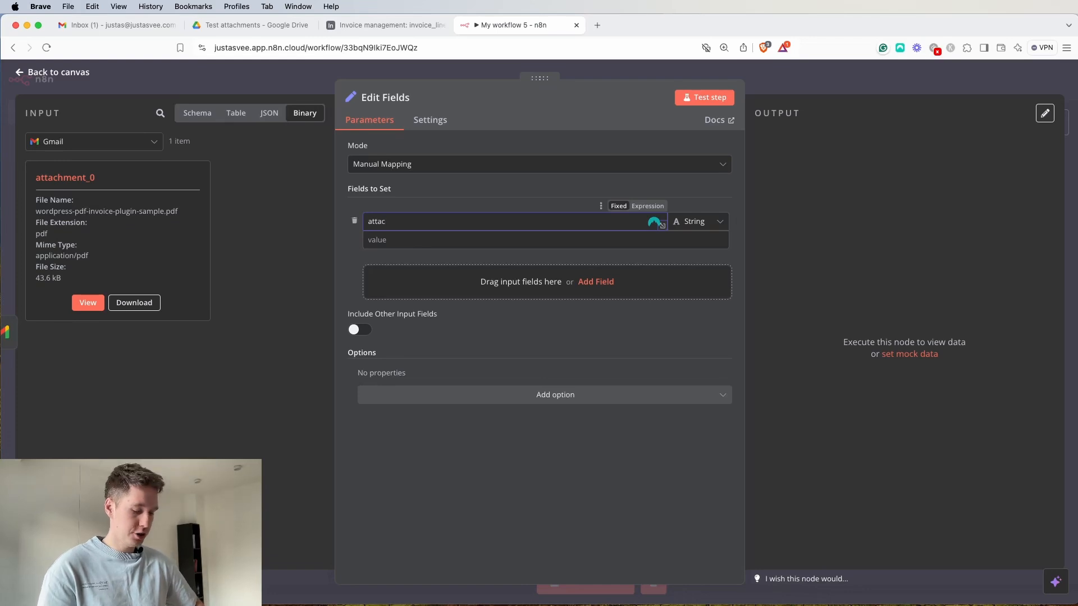
pyautogui.write('hments')
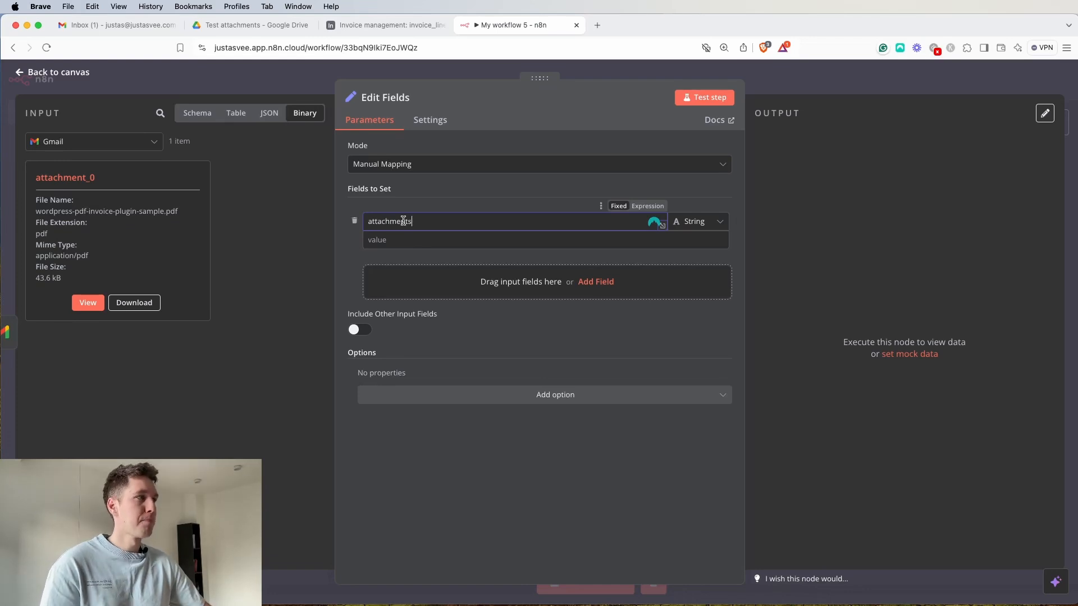
pyautogui.click(711, 229)
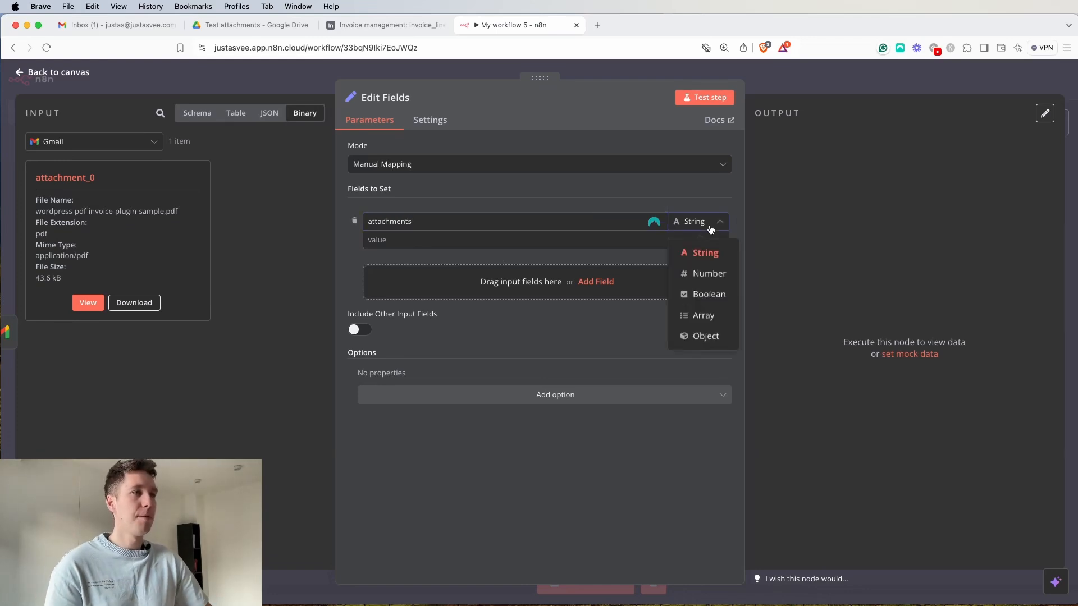
pyautogui.click(704, 316)
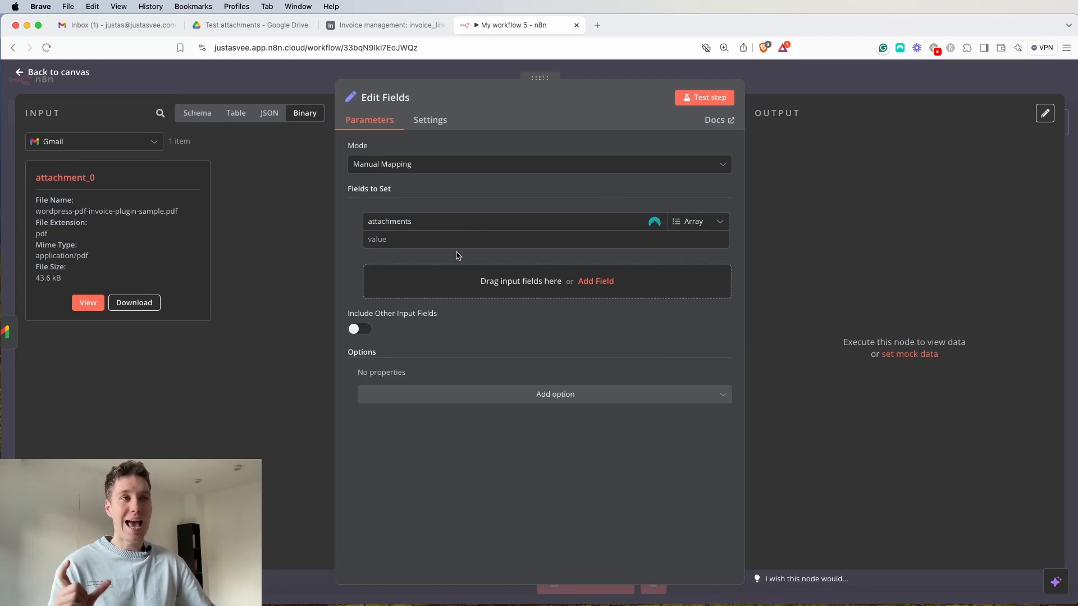
# Set the attachments field's value to the expression {{$('Gmail').item.binary.keys()}}.
pyautogui.moveTo(95, 179); pyautogui.dragTo(44, 178)
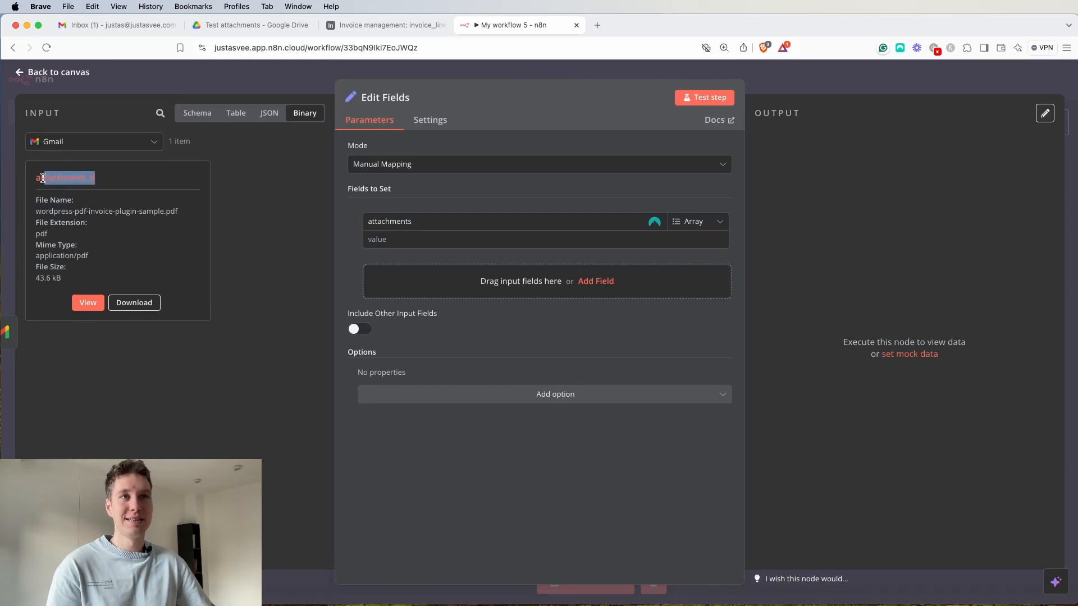
pyautogui.click(423, 240)
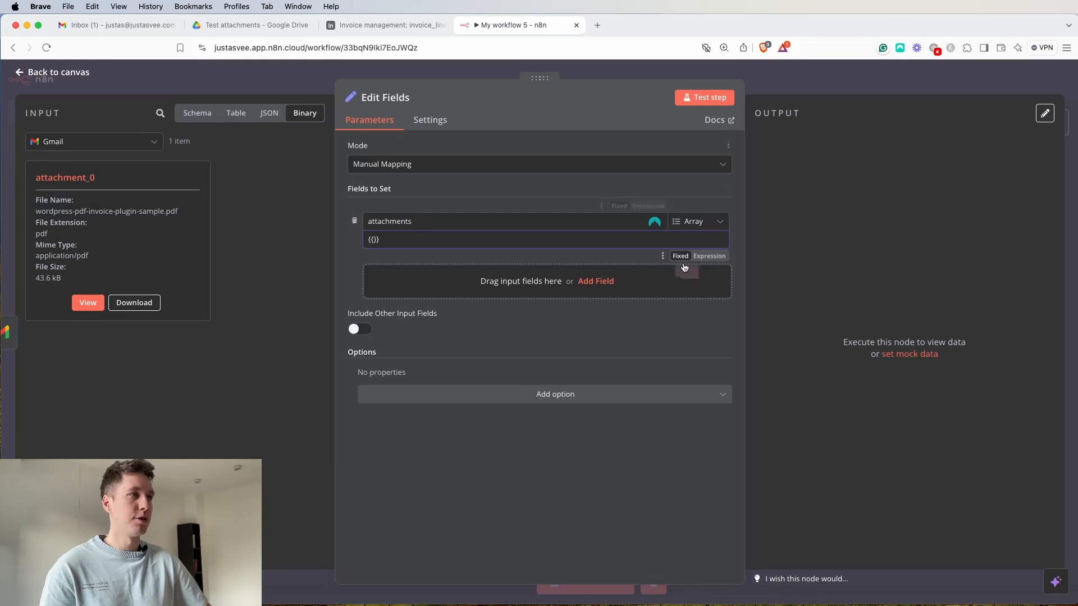
pyautogui.click(708, 258)
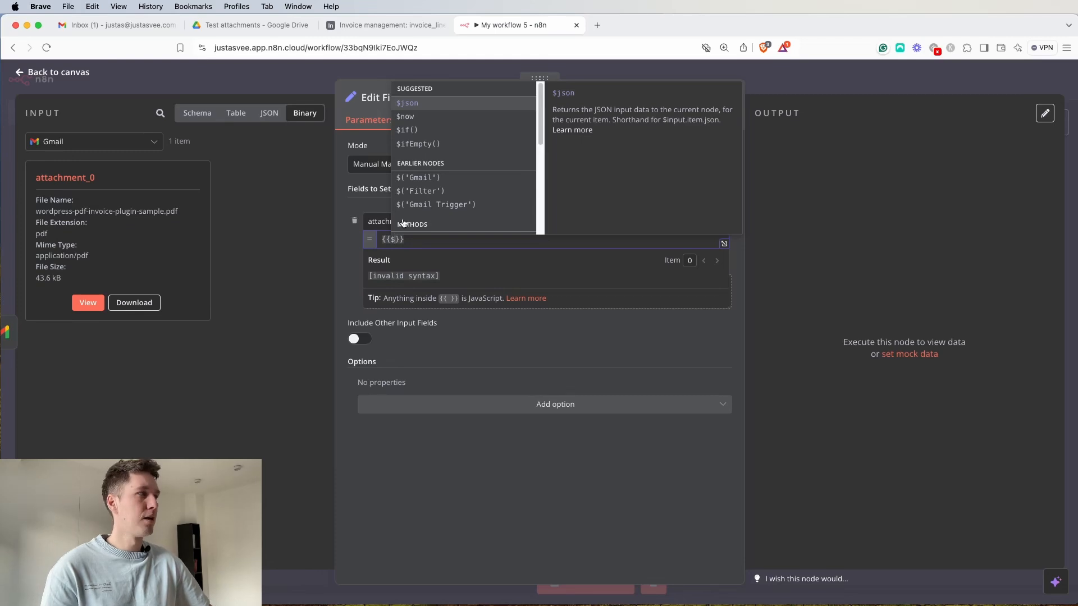
pyautogui.click(418, 178)
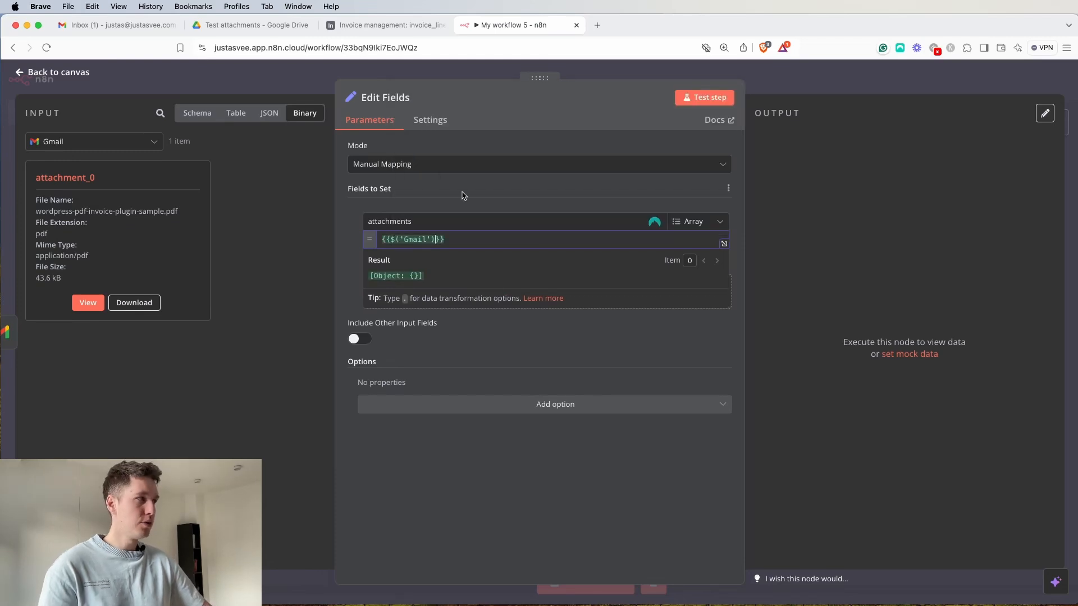
pyautogui.write('.item.')
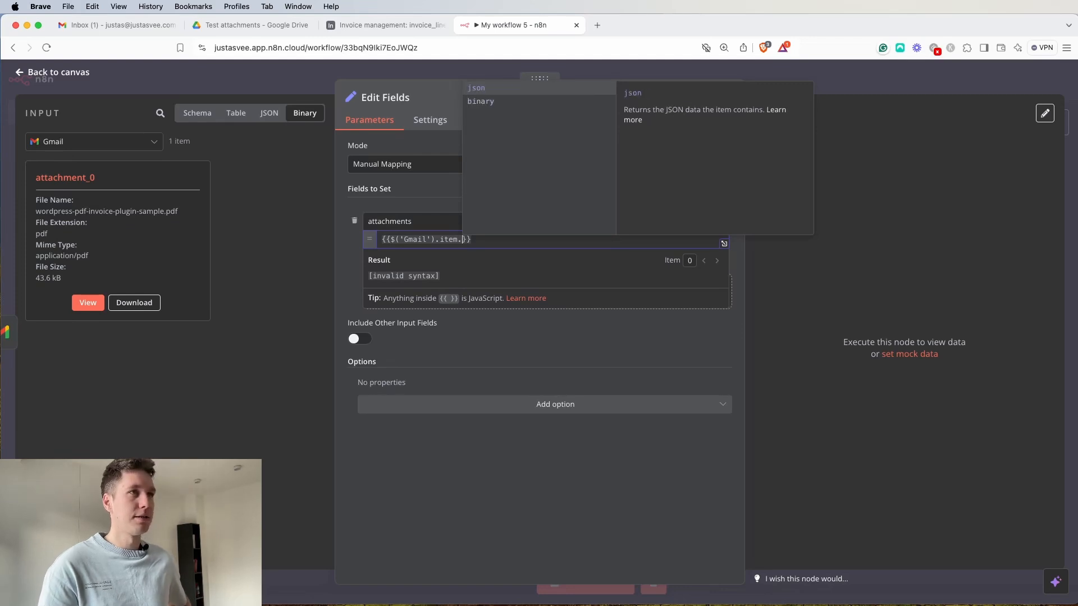
pyautogui.press('Down')
pyautogui.press('Return')
pyautogui.write('.')
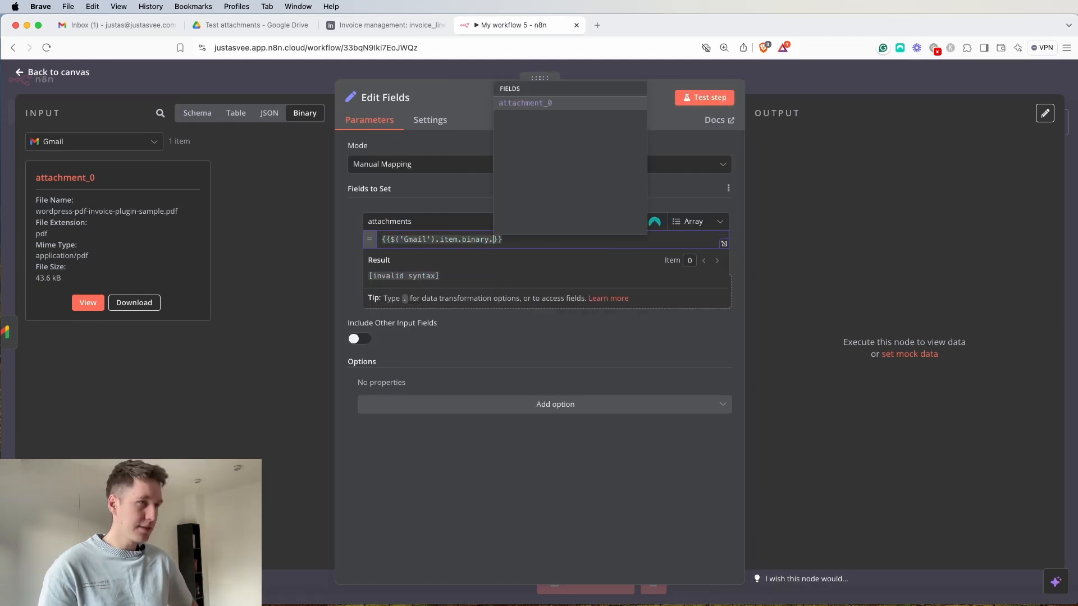
pyautogui.write('key')
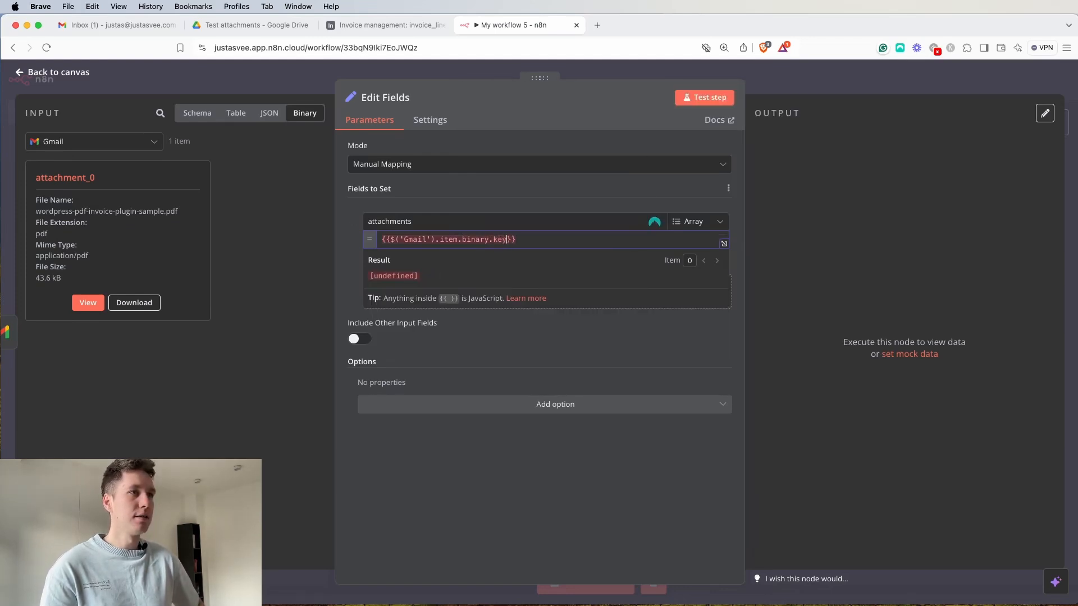
pyautogui.write('s')
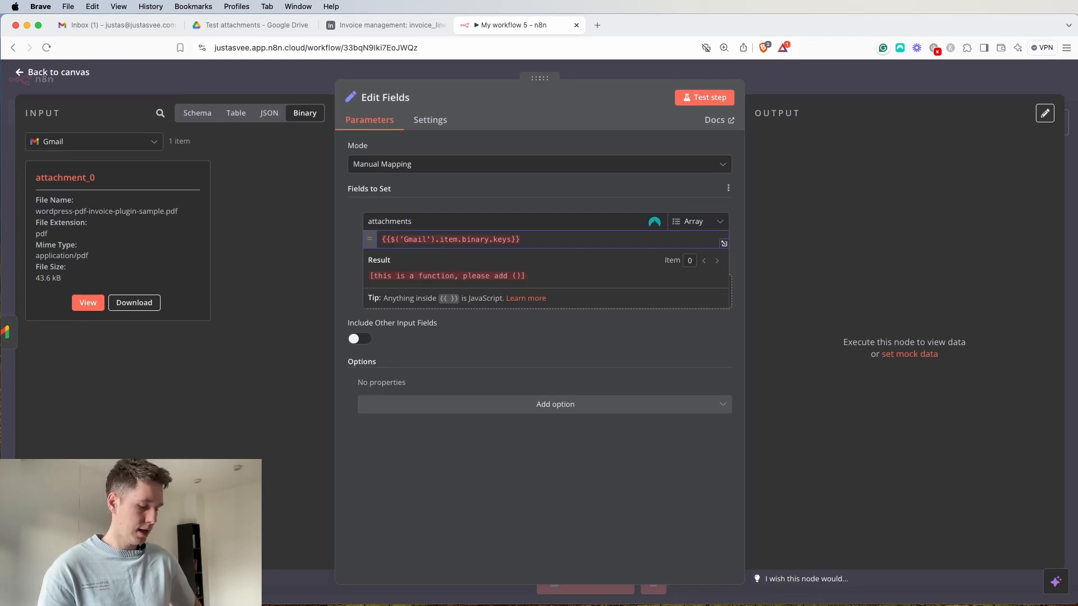
pyautogui.write('(')
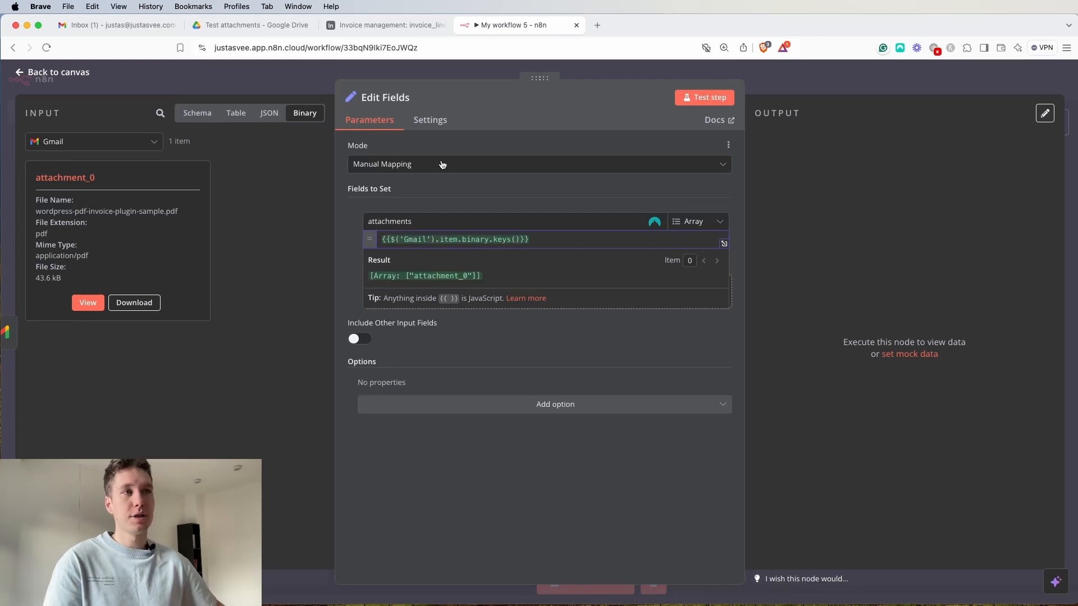
pyautogui.moveTo(370, 276); pyautogui.dragTo(468, 277)
pyautogui.moveTo(40, 178); pyautogui.dragTo(103, 178)
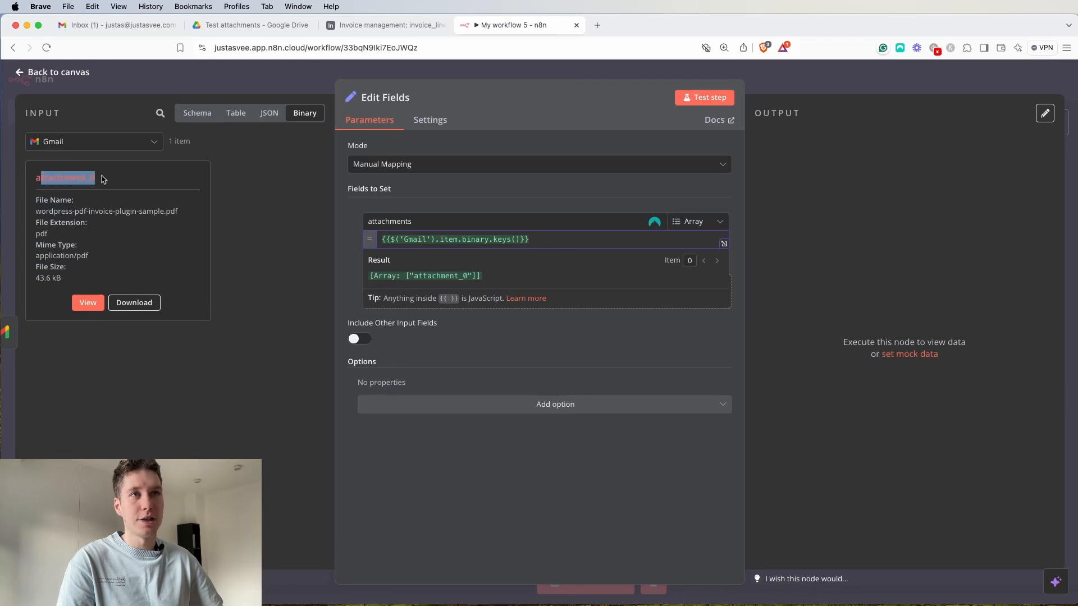
pyautogui.click(103, 178)
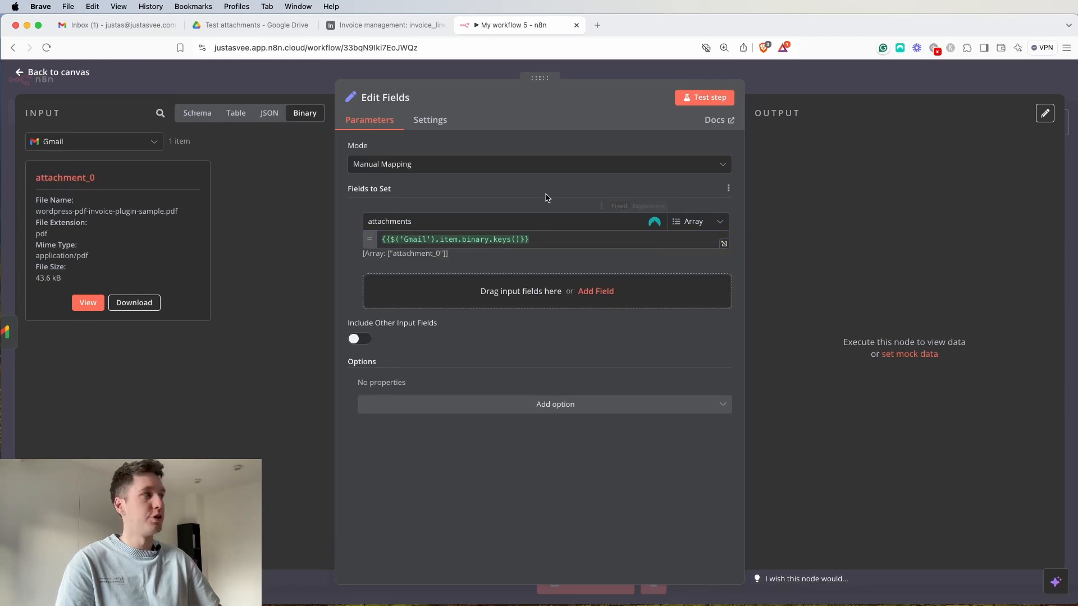
# Add a String field named message_id mapped to the Gmail node's id and test the Edit Fields node.
pyautogui.click(540, 289)
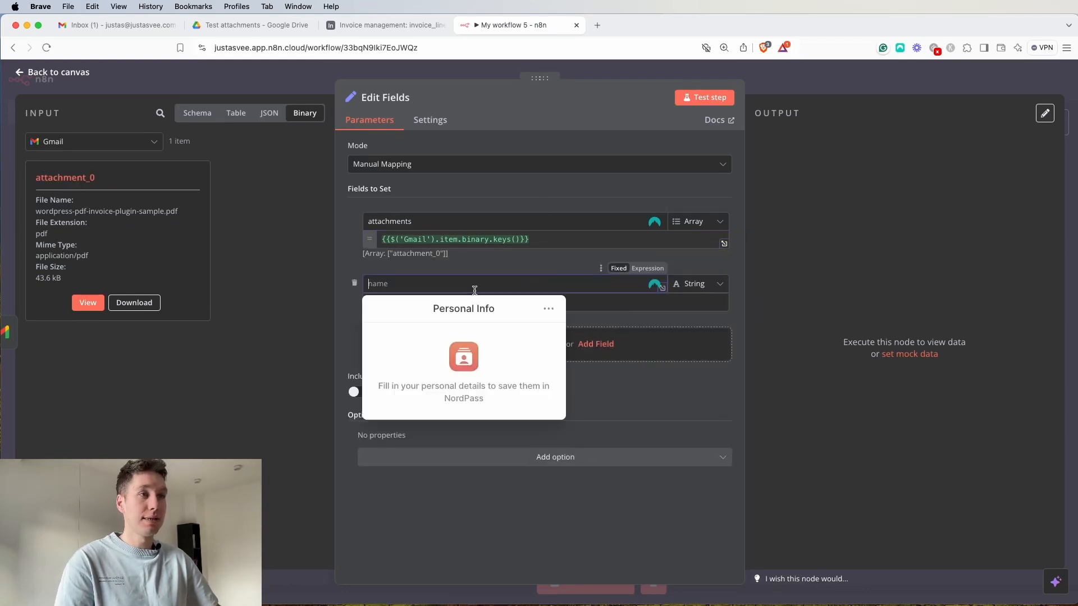
pyautogui.write('message_id')
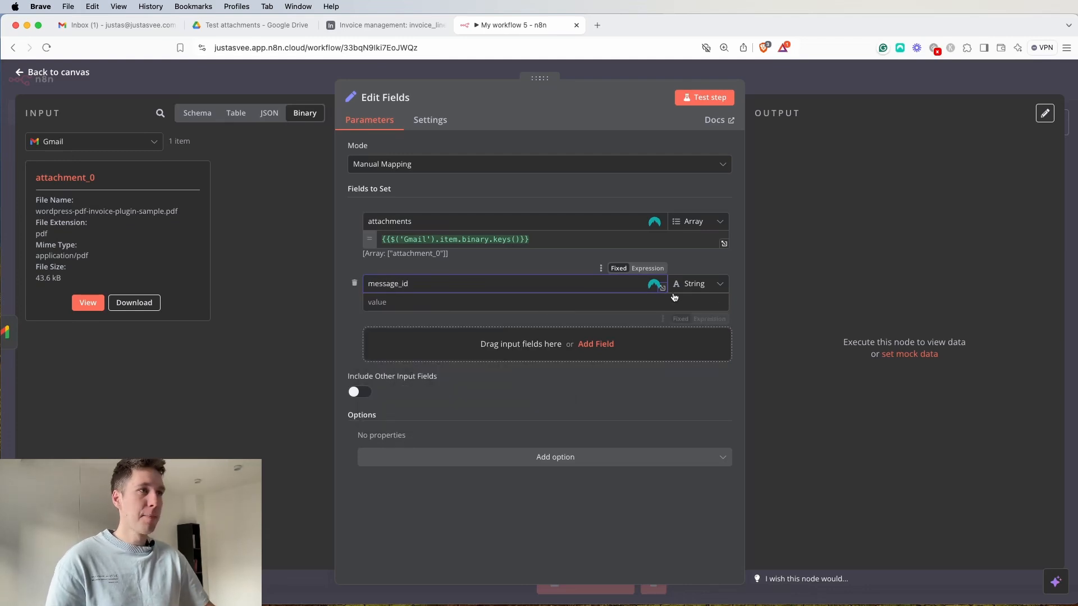
pyautogui.click(562, 302)
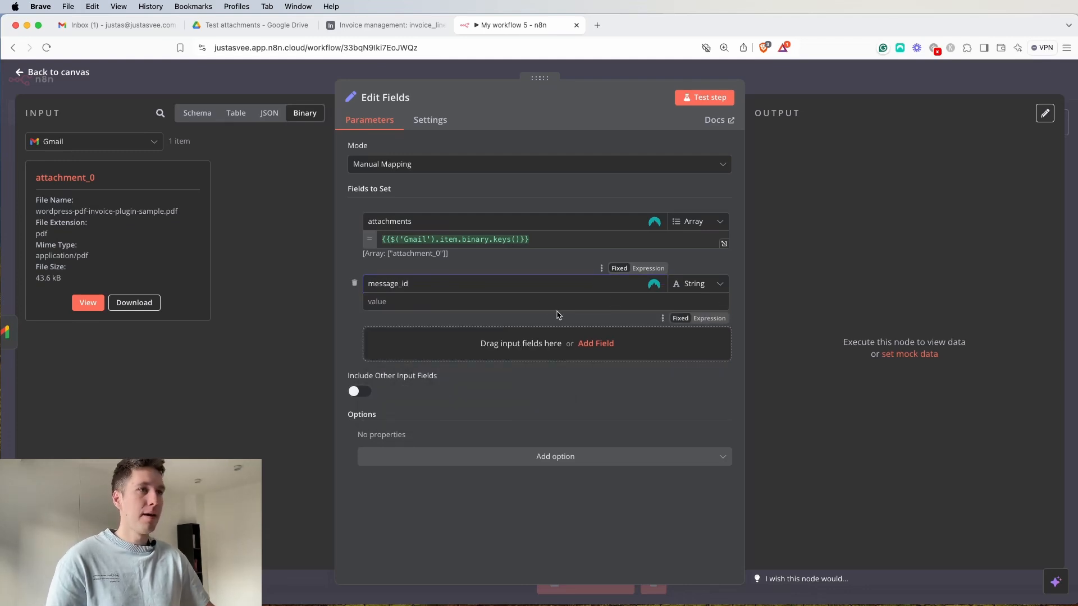
pyautogui.click(709, 319)
pyautogui.click(195, 112)
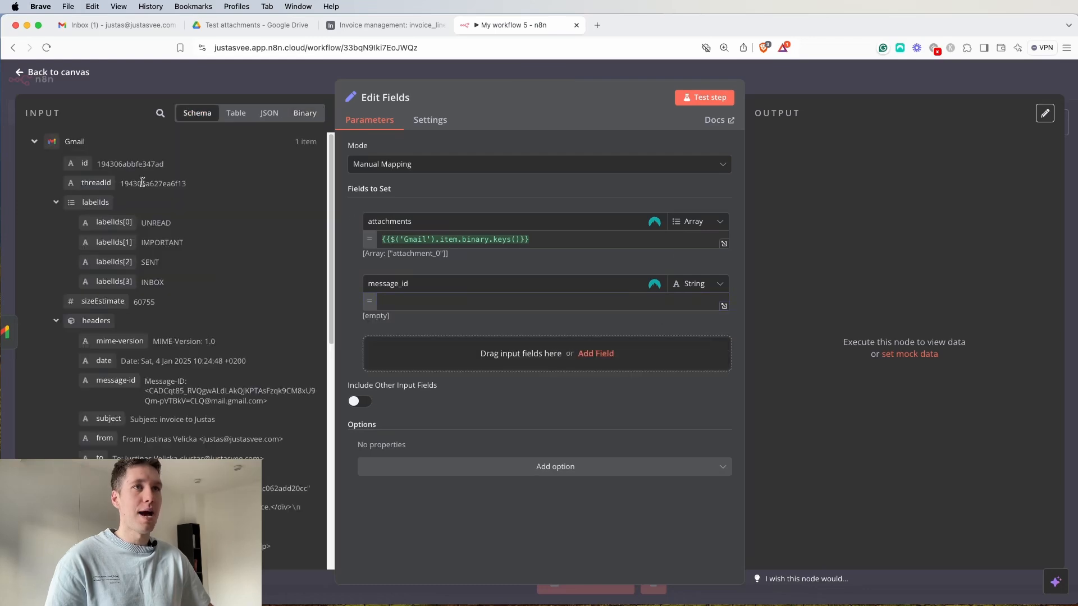
pyautogui.moveTo(84, 163); pyautogui.dragTo(396, 302)
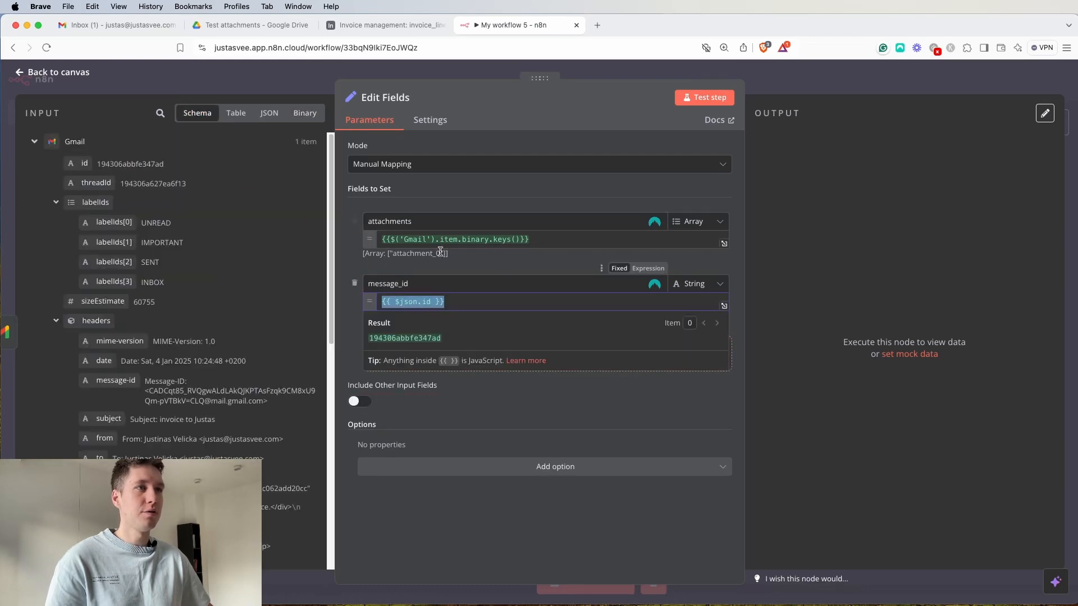
pyautogui.click(527, 144)
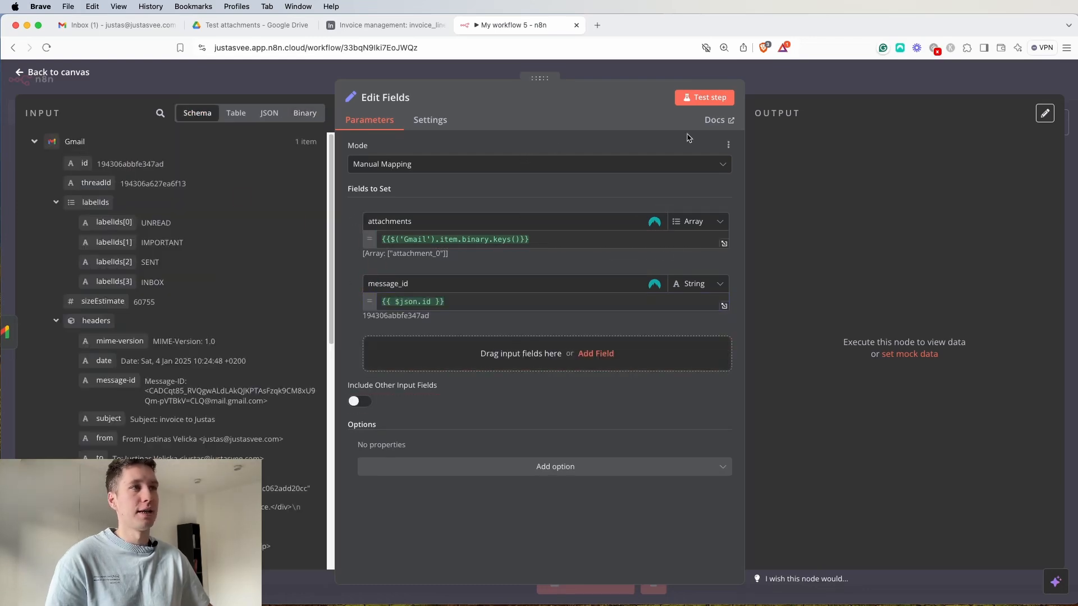
pyautogui.click(704, 97)
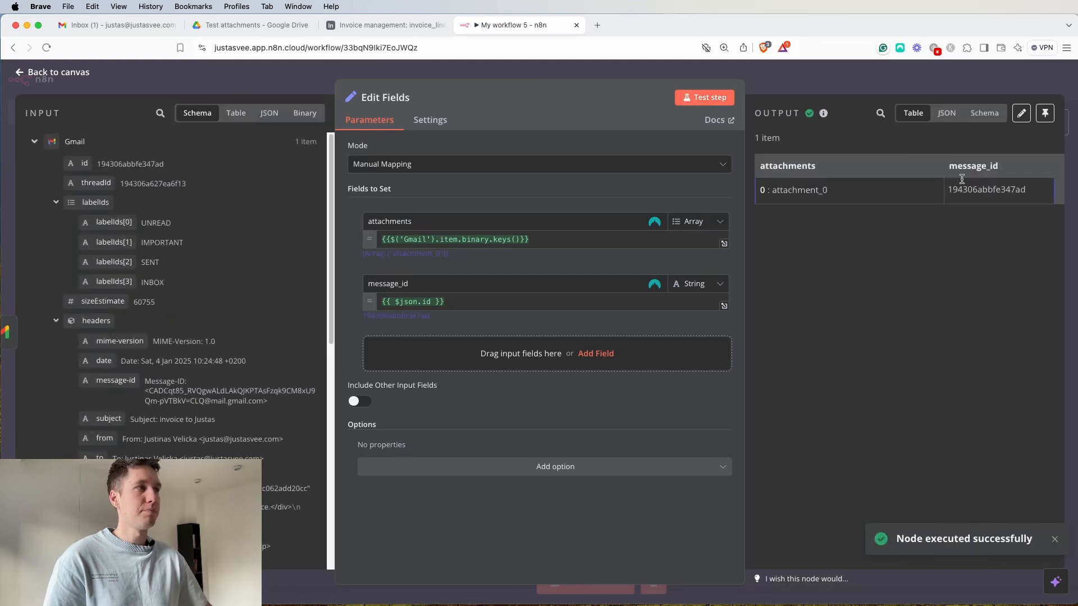
pyautogui.click(851, 74)
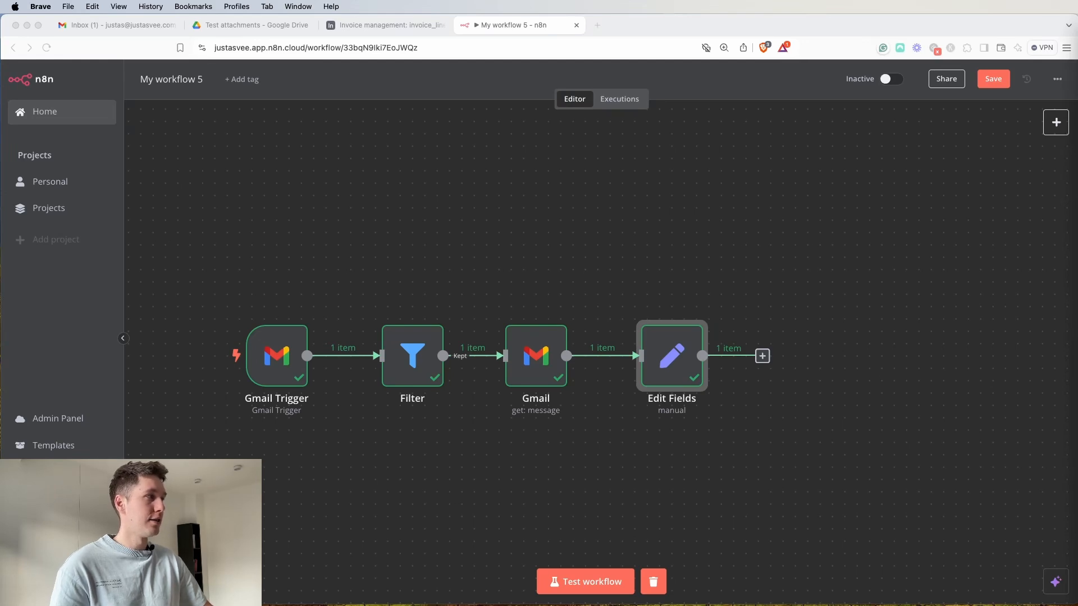
# Add a Split Out node after the Edit Fields node.
pyautogui.click(762, 357)
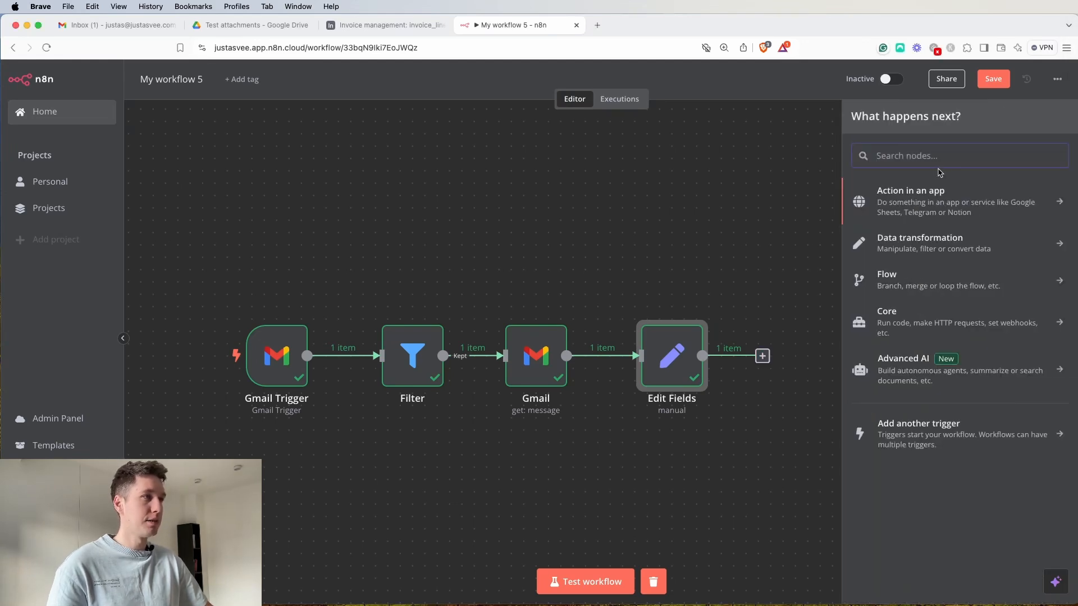
pyautogui.write('split')
pyautogui.click(953, 206)
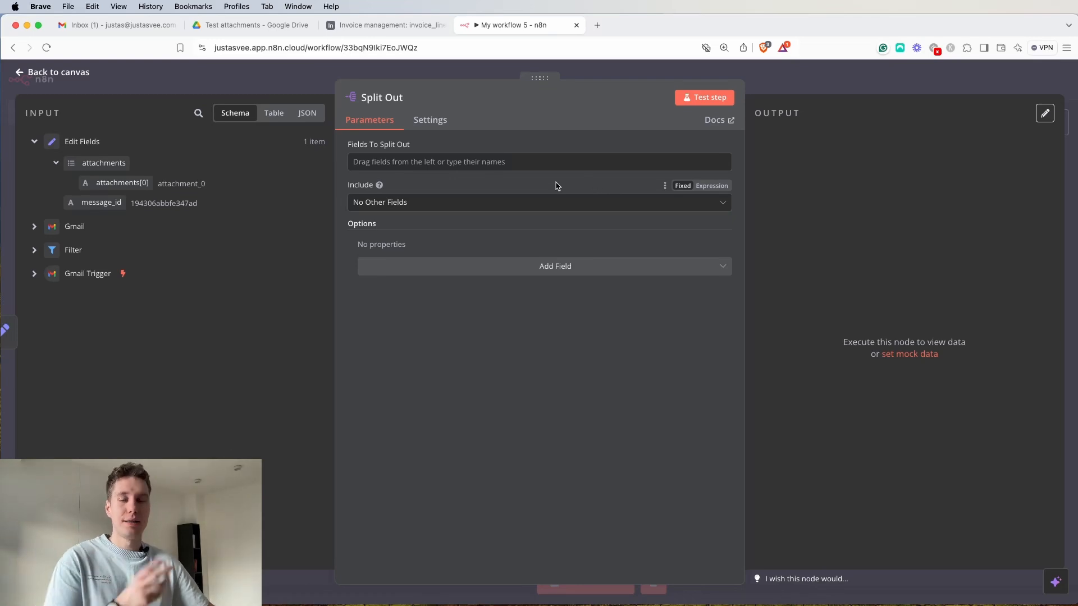
# Set the Split Out node to split the attachments field and include All Other Fields.
pyautogui.click(449, 159)
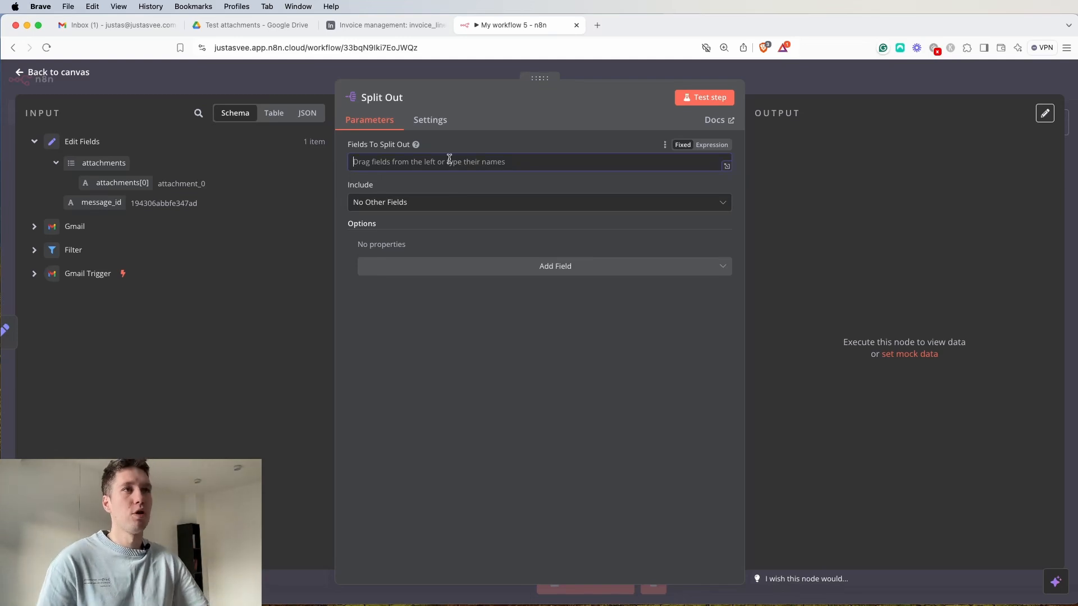
pyautogui.moveTo(104, 163); pyautogui.dragTo(404, 165)
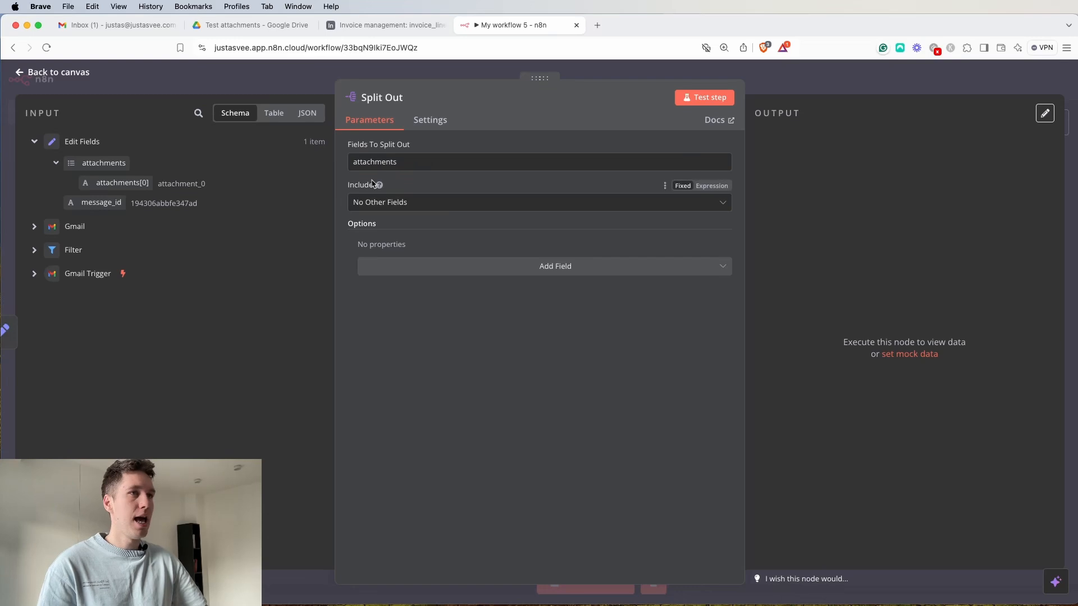
pyautogui.click(424, 208)
pyautogui.click(414, 254)
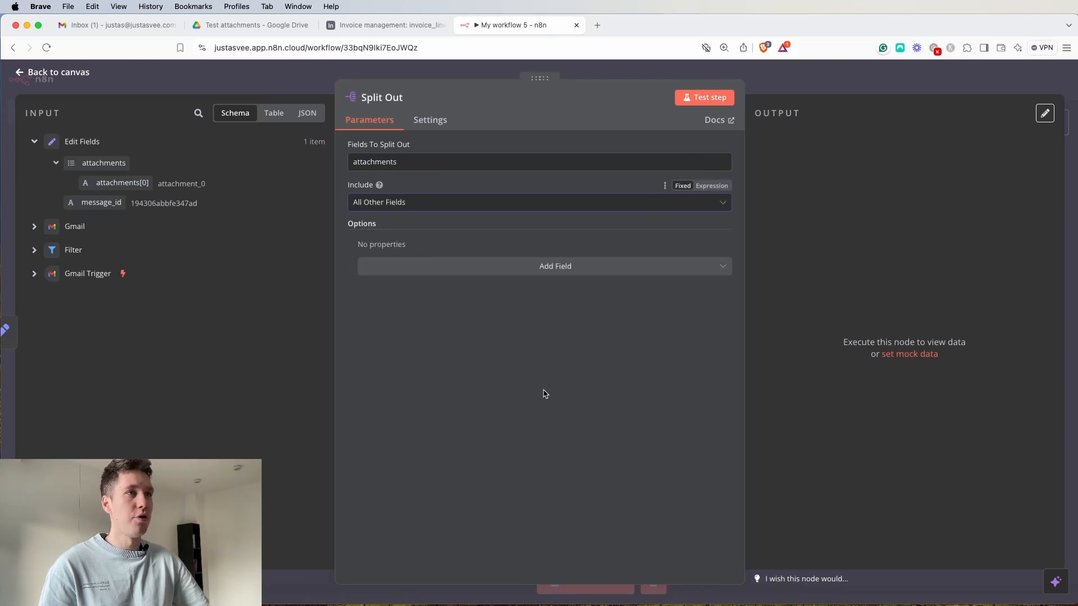
# Test the Split Out node and inspect its output as JSON before returning to the canvas.
pyautogui.click(705, 97)
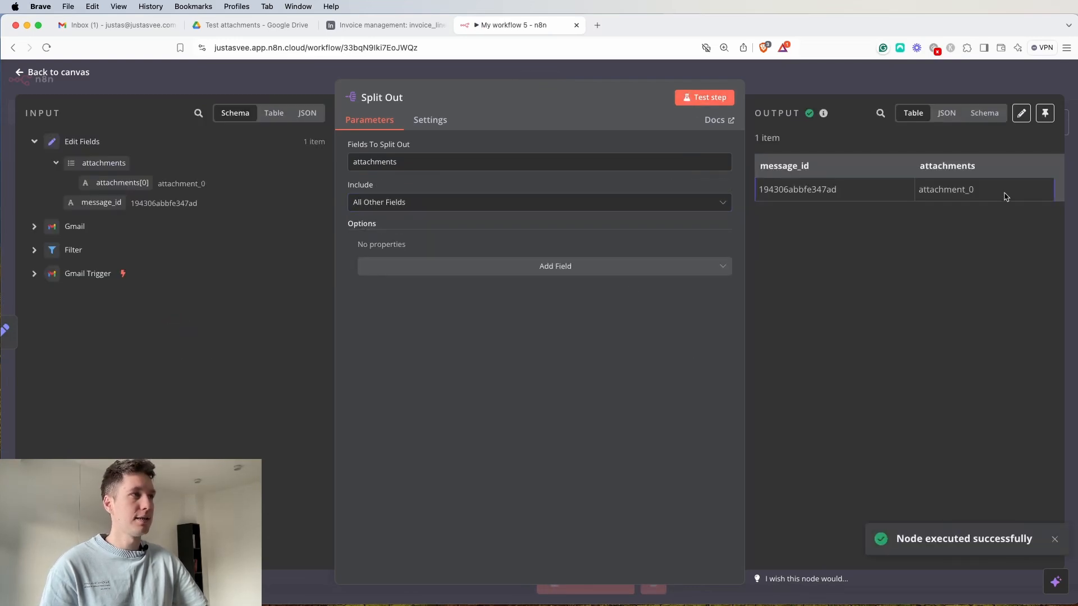
pyautogui.click(949, 115)
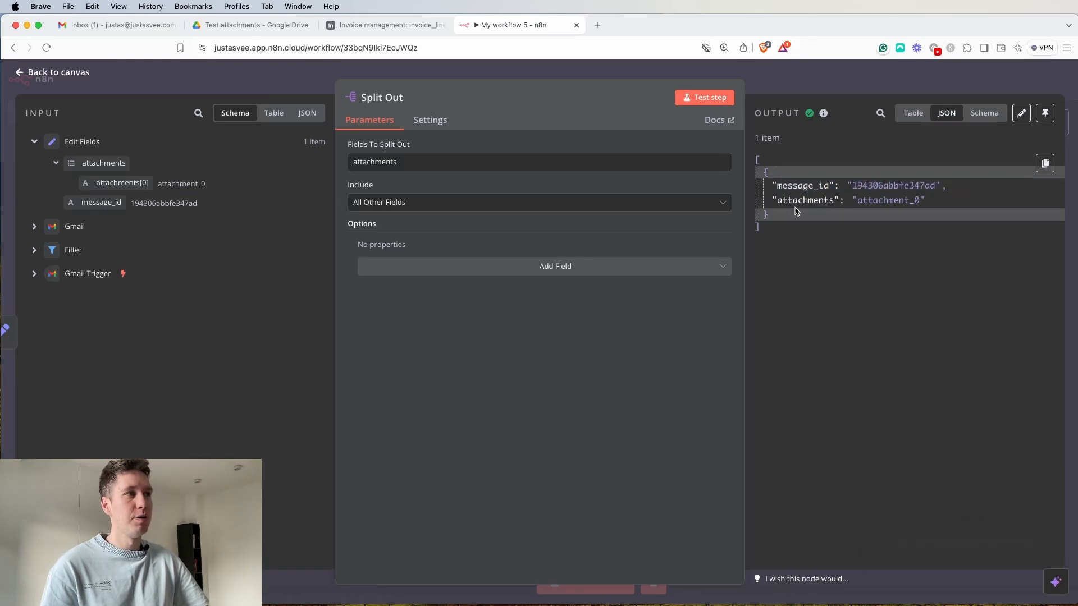
pyautogui.moveTo(772, 216); pyautogui.dragTo(763, 178)
pyautogui.press('Escape')
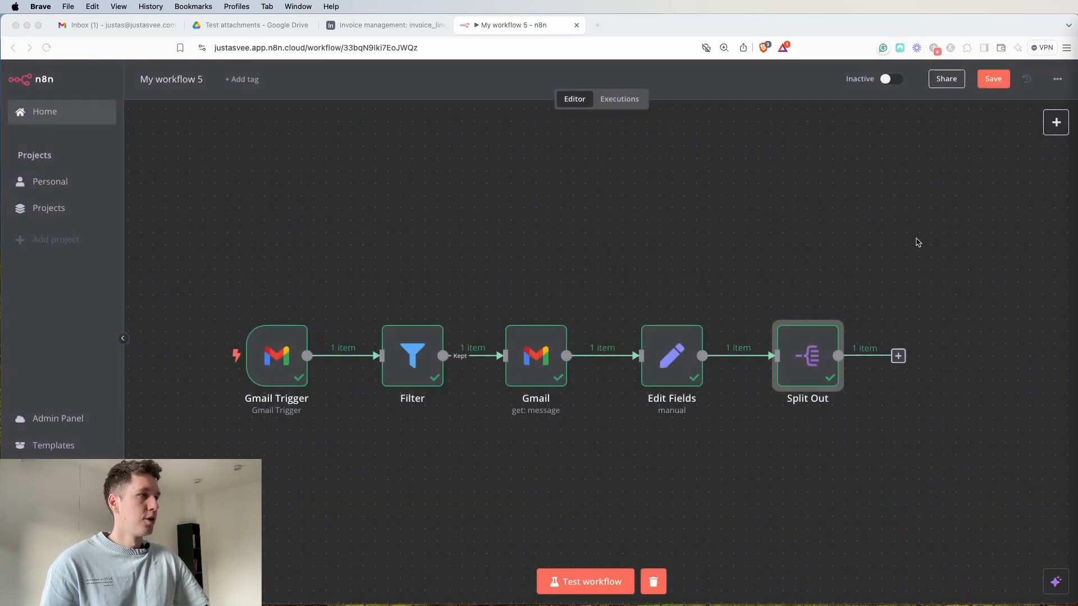
# Move the Edit Fields and Split Out nodes up into a branch above the Gmail node's row.
pyautogui.hscroll(5, 917, 242)
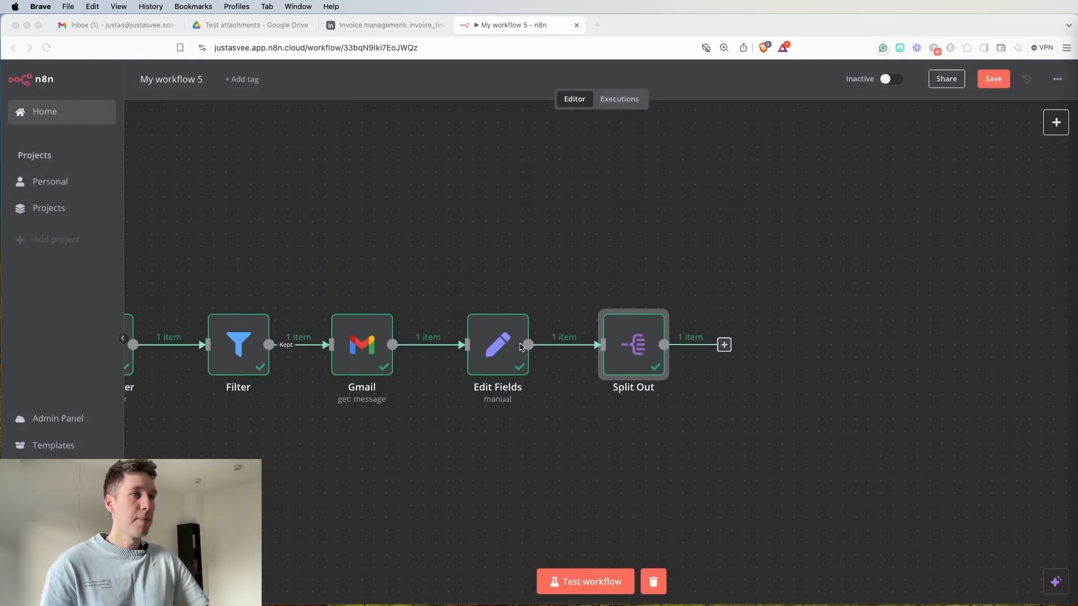
pyautogui.moveTo(520, 346); pyautogui.dragTo(518, 235)
pyautogui.moveTo(610, 343); pyautogui.dragTo(623, 232)
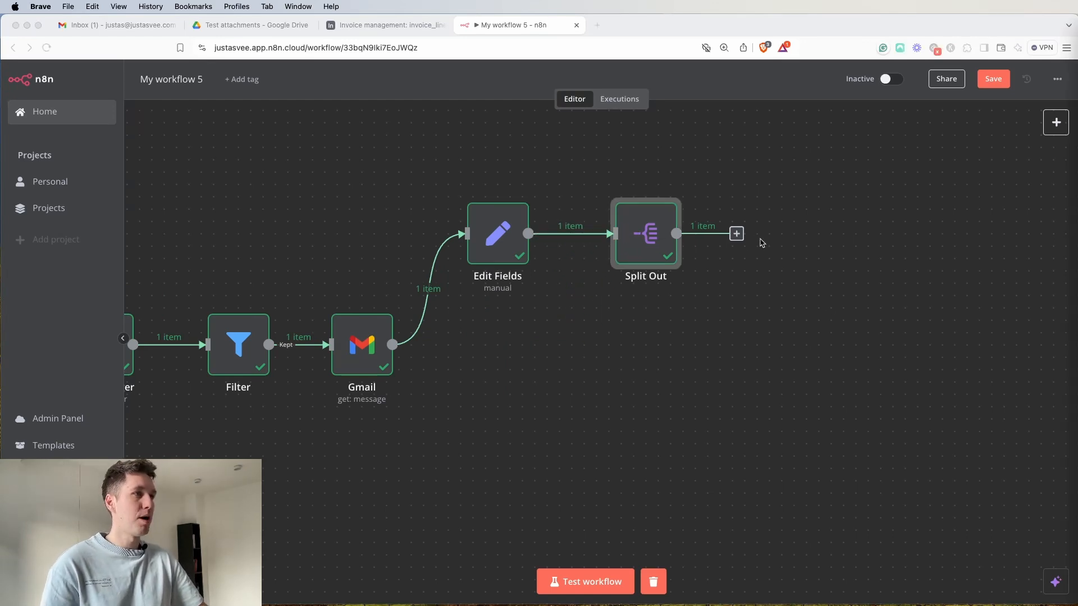
# Add a Merge node in Combine mode after Split Out and position it lower, roughly level with the Gmail node.
pyautogui.click(737, 233)
pyautogui.write('merge')
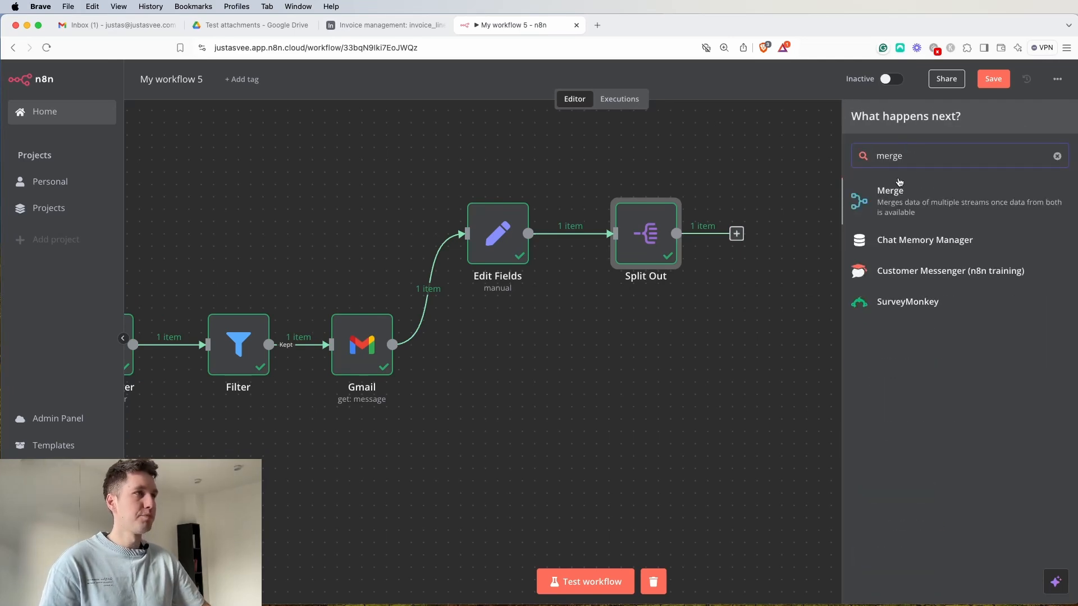
pyautogui.click(899, 215)
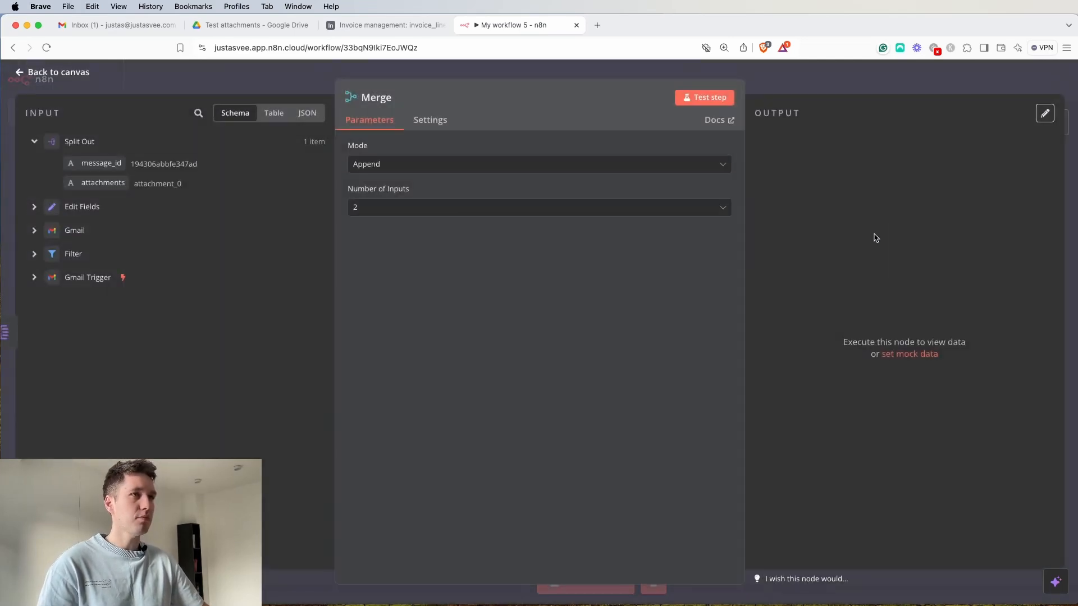
pyautogui.click(496, 167)
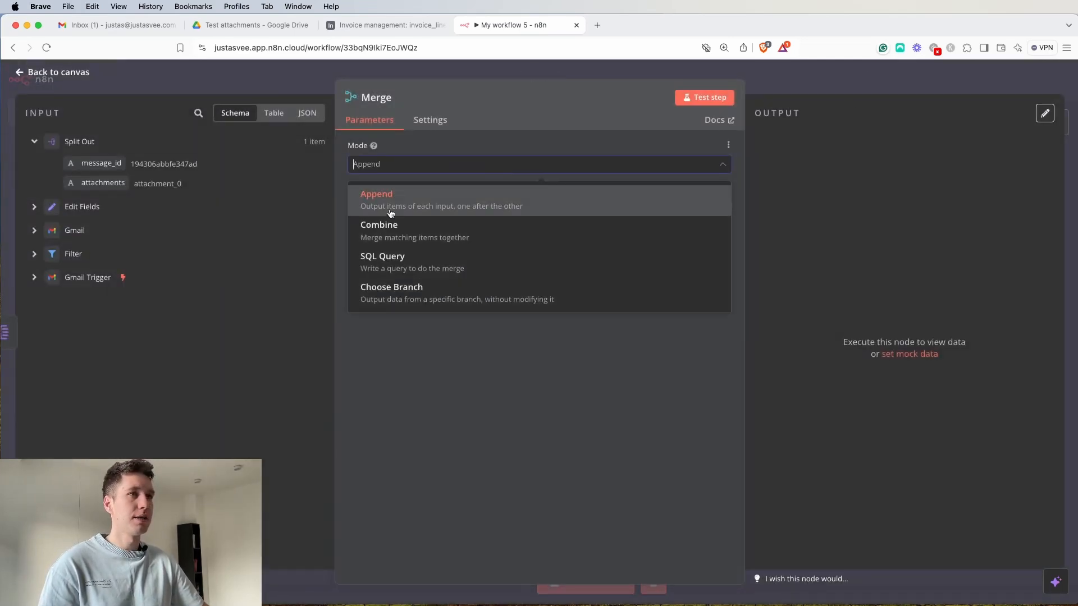
pyautogui.click(386, 230)
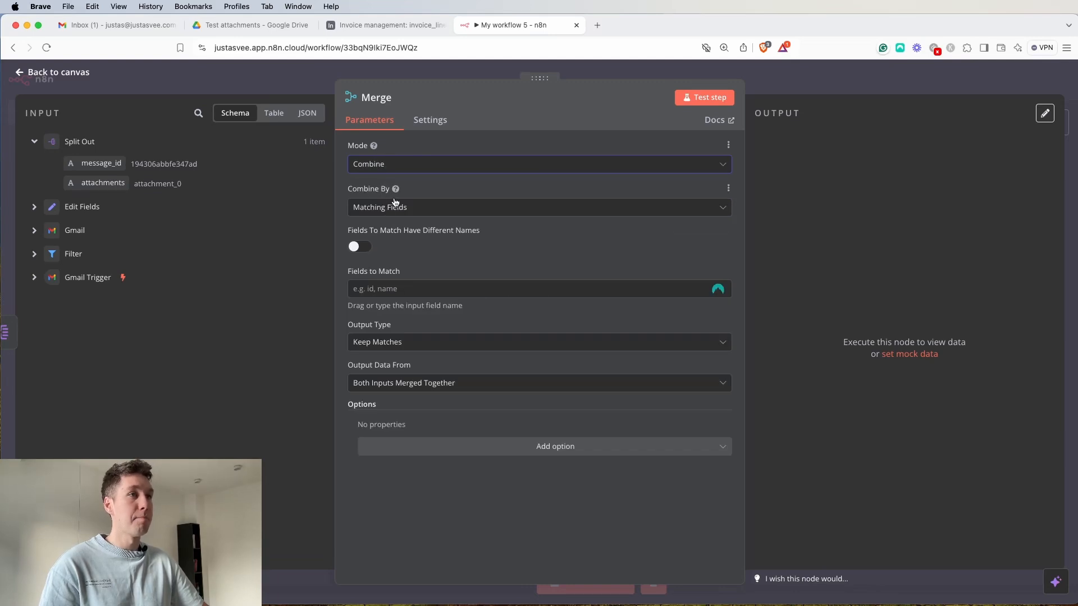
pyautogui.click(819, 89)
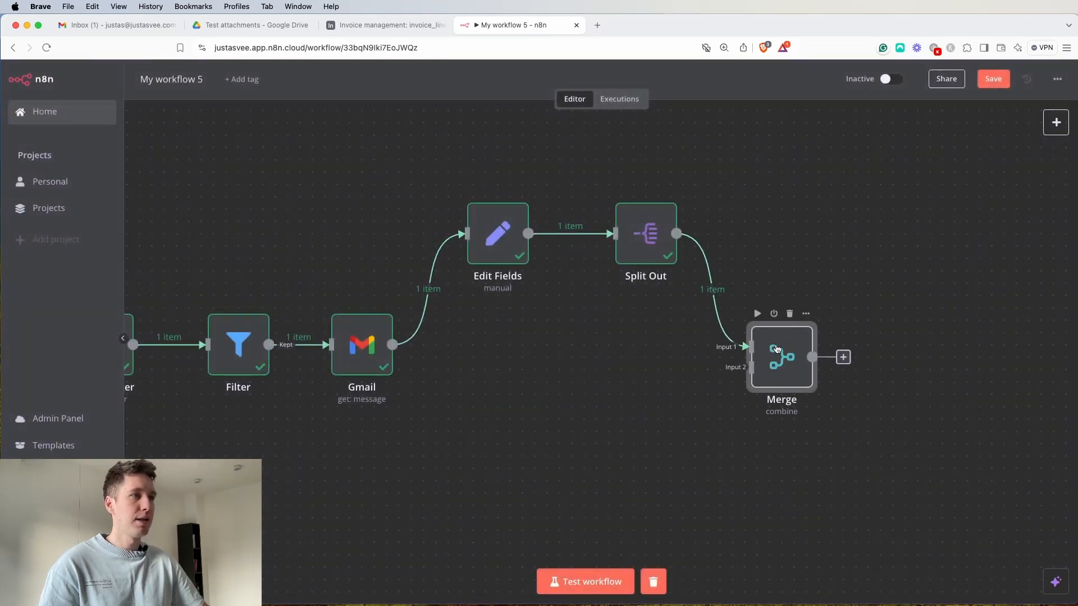
pyautogui.moveTo(776, 349); pyautogui.dragTo(777, 361)
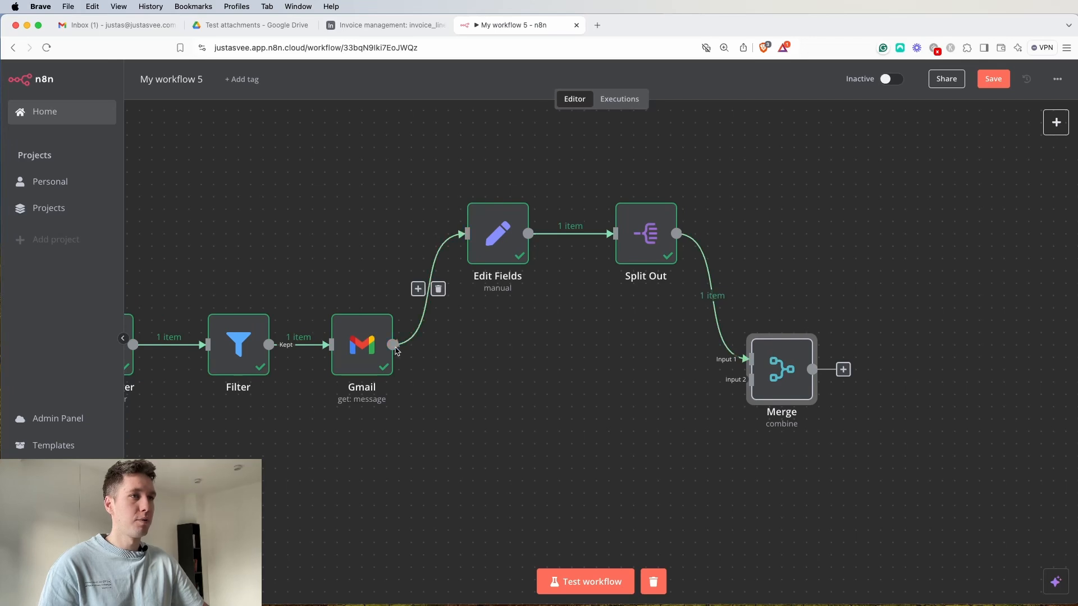
# Connect the Gmail node to Merge's Input 2, allow match fields with different names, and set the Input 1 Field to message_id.
pyautogui.moveTo(393, 345); pyautogui.dragTo(735, 386)
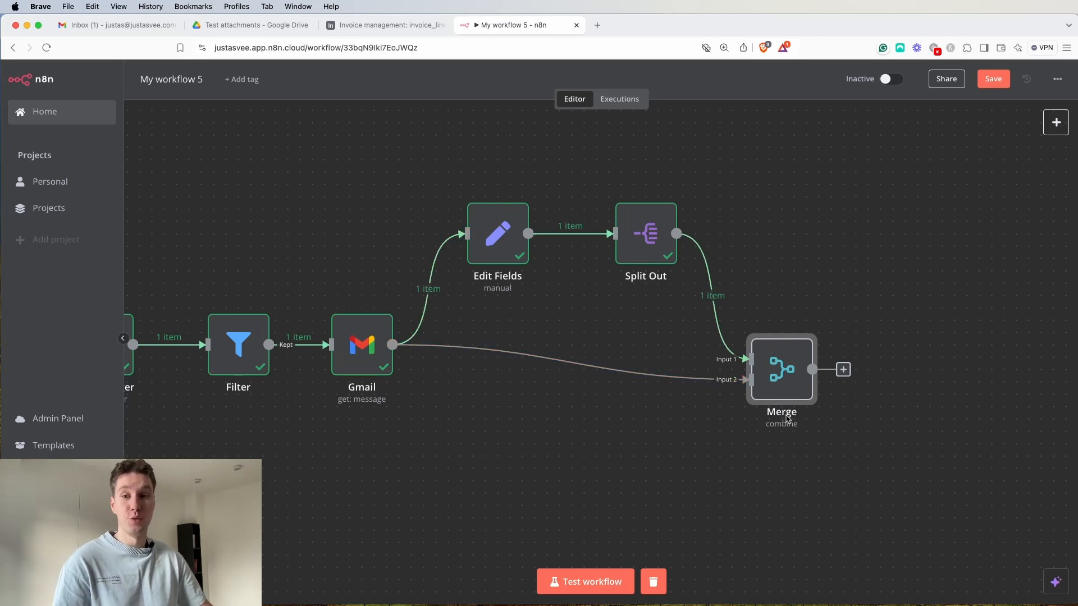
pyautogui.doubleClick(780, 368)
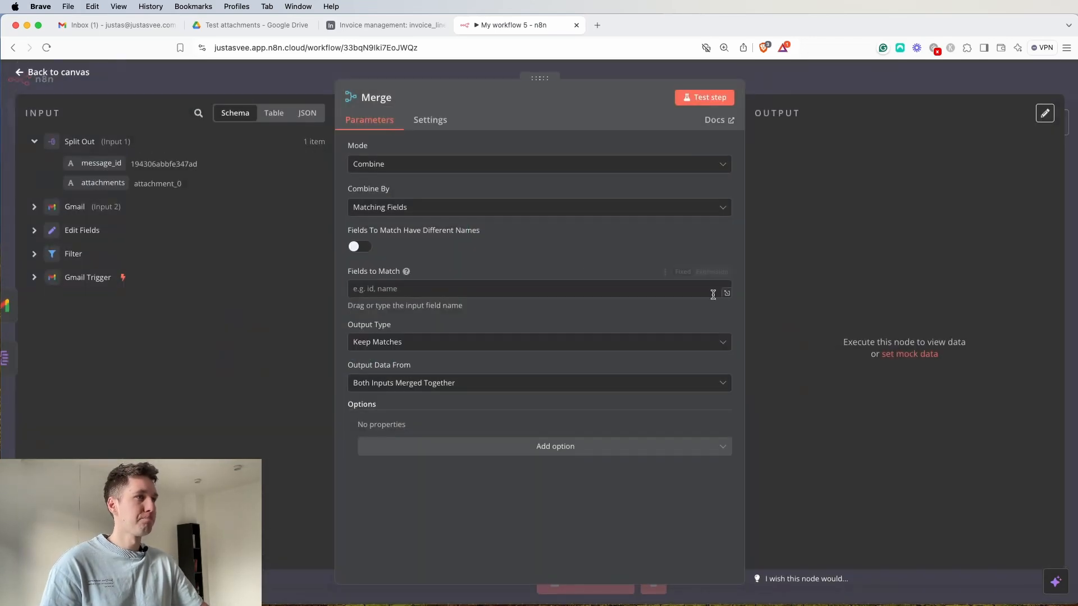
pyautogui.click(362, 247)
pyautogui.click(443, 308)
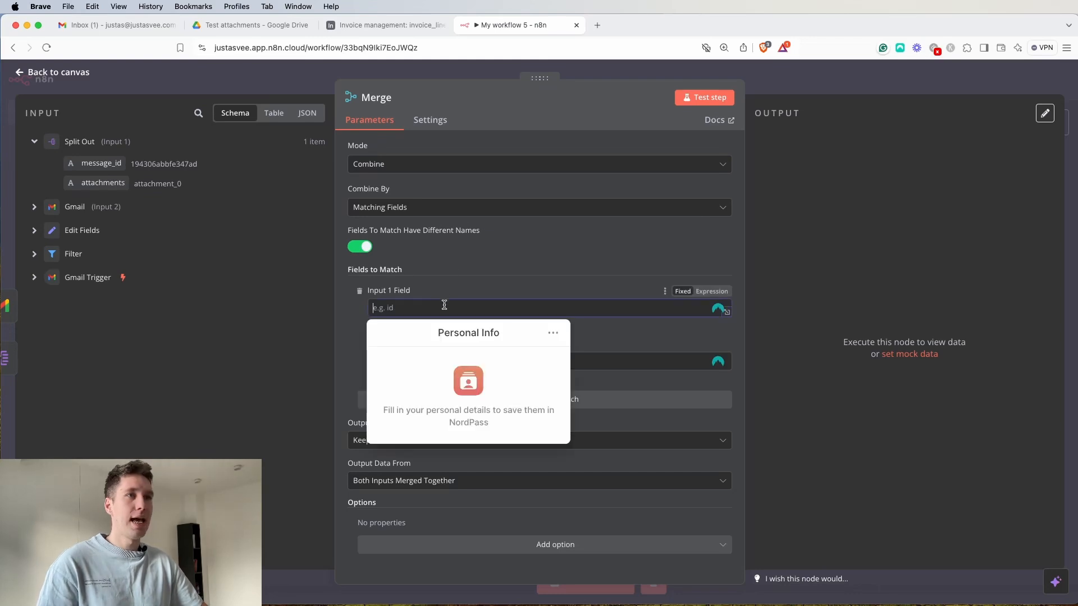
pyautogui.moveTo(99, 163); pyautogui.dragTo(393, 308)
# Set the Merge node's Input 2 Field to the Gmail id field and return to the canvas.
pyautogui.click(407, 363)
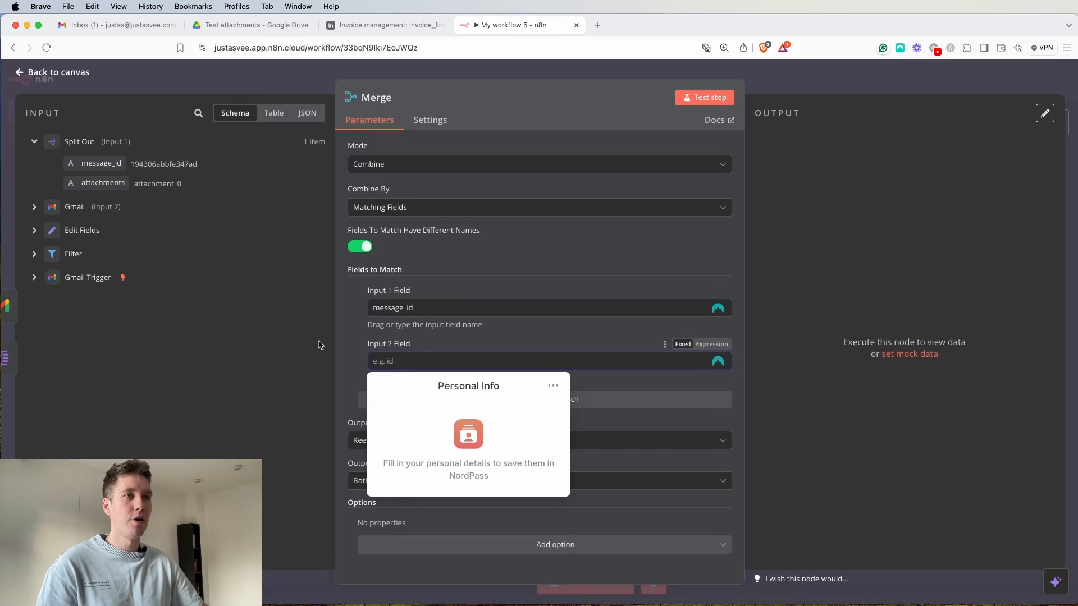
pyautogui.click(33, 208)
pyautogui.scroll(-2, 84, 225)
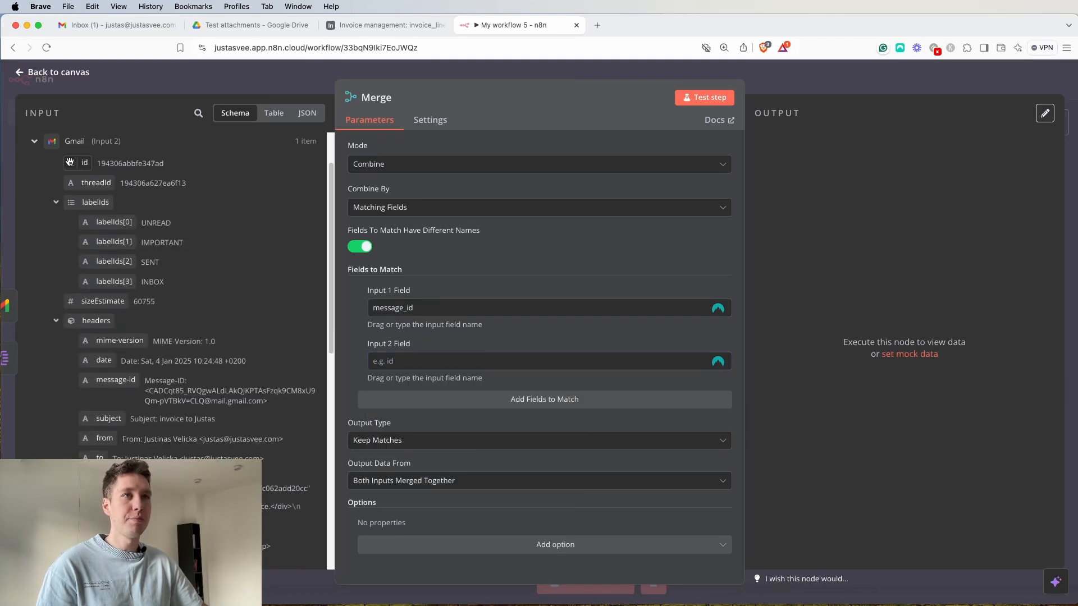
pyautogui.moveTo(84, 164); pyautogui.dragTo(384, 365)
pyautogui.click(472, 348)
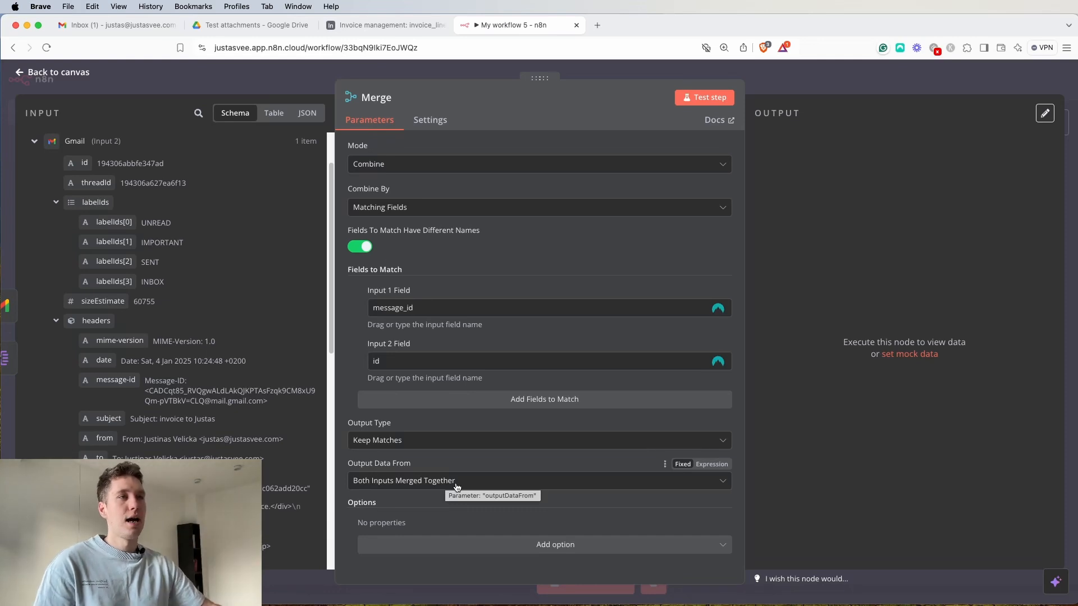
pyautogui.click(752, 76)
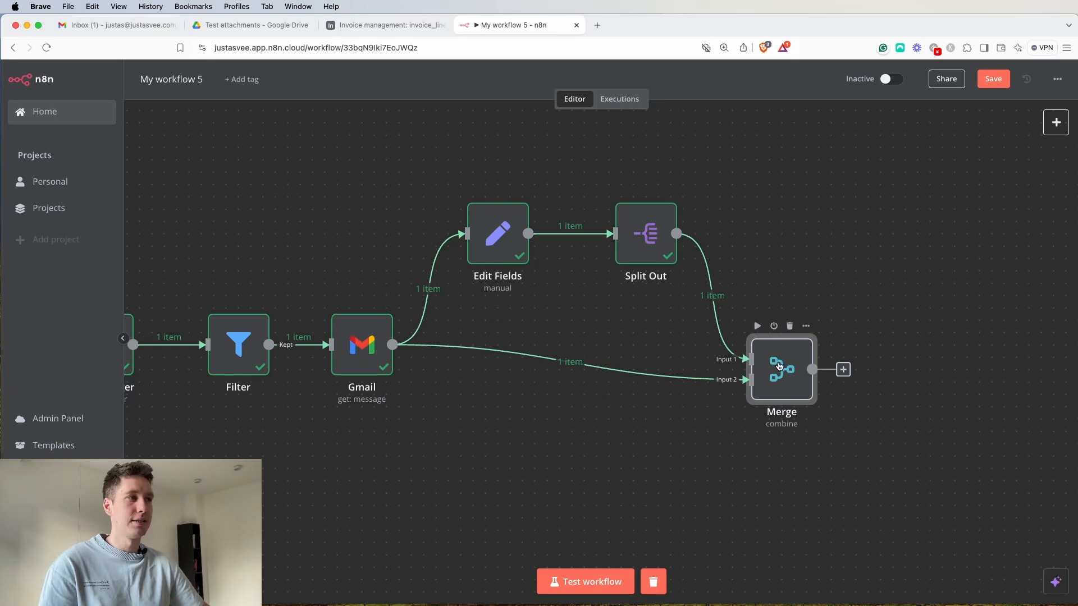
# Run the Merge node, inspect its binary output, and return to the canvas.
pyautogui.click(758, 326)
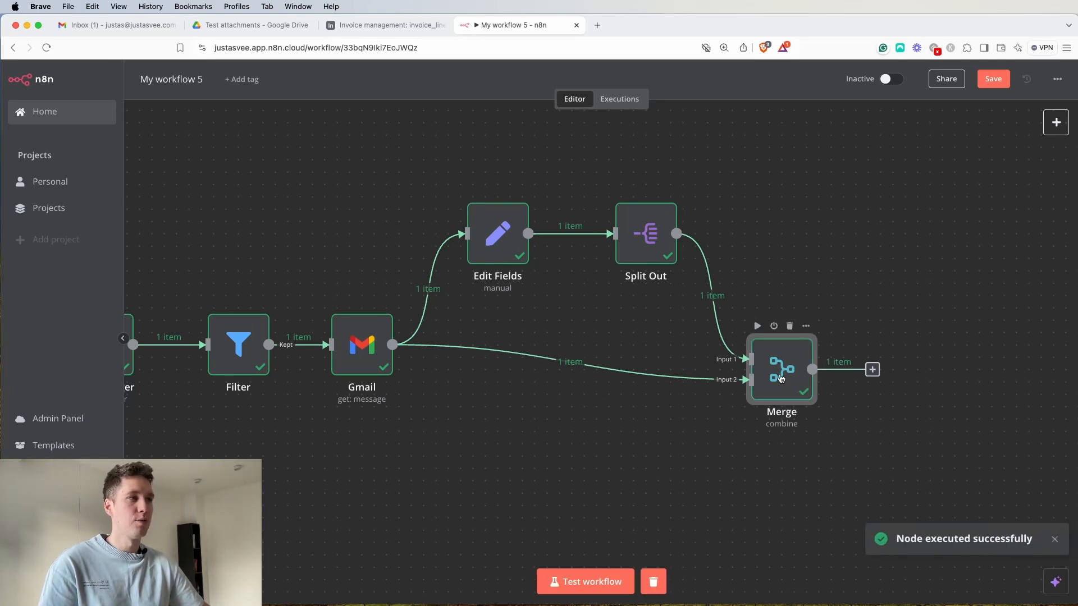
pyautogui.doubleClick(781, 379)
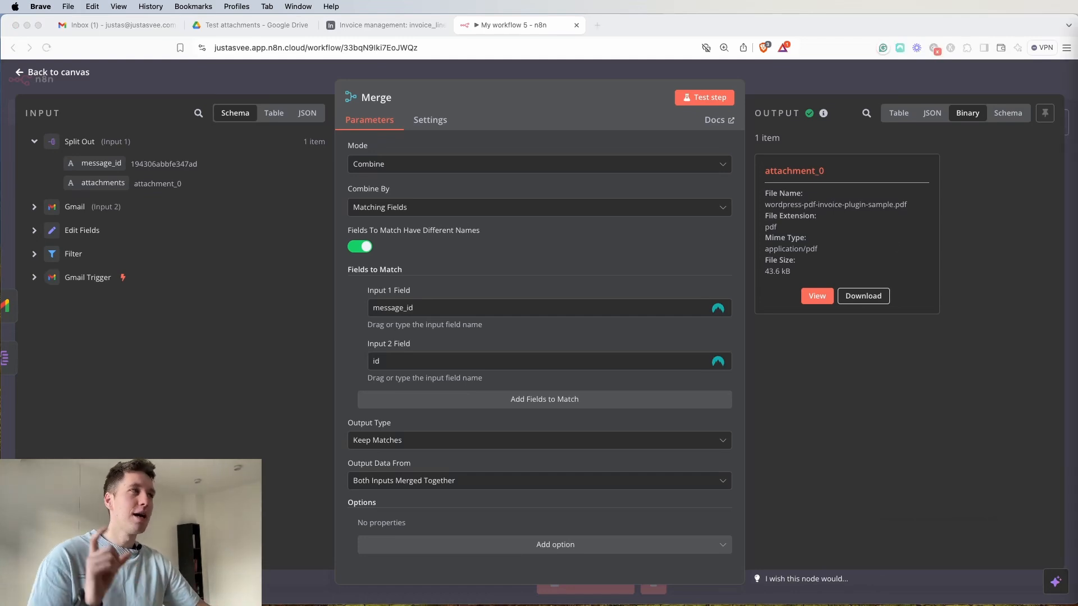
pyautogui.click(803, 85)
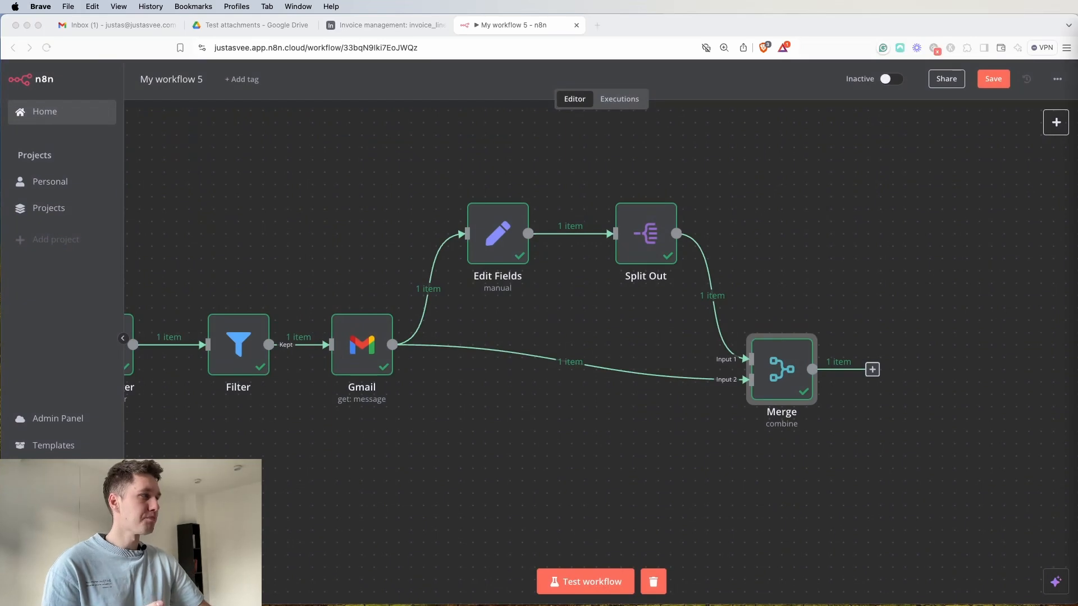
# Add a Google Drive node with the Upload file action after the Merge node.
pyautogui.moveTo(878, 288); pyautogui.dragTo(613, 284)
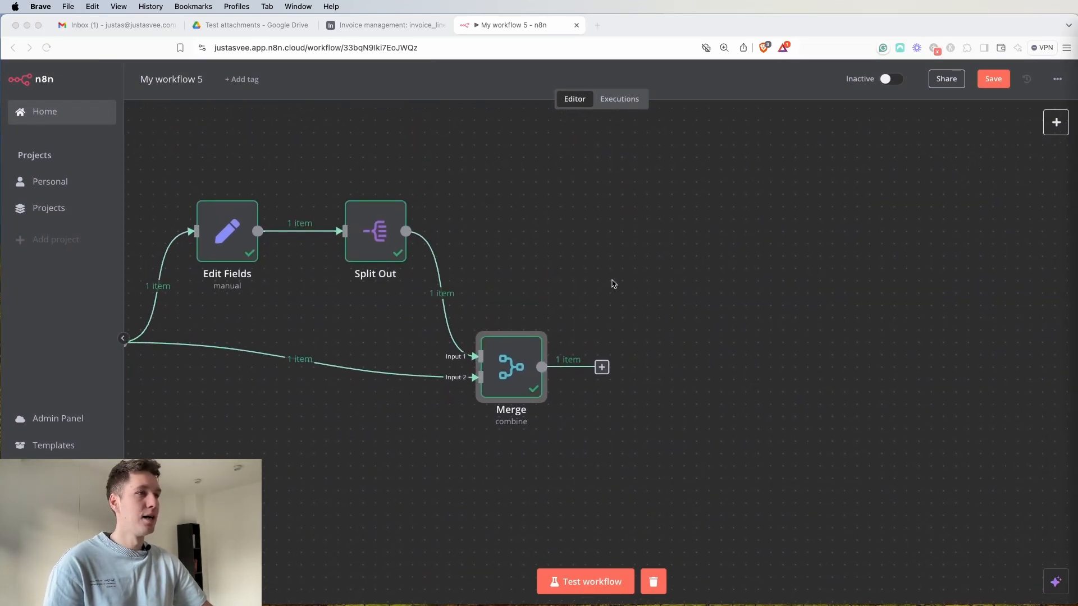
pyautogui.click(602, 368)
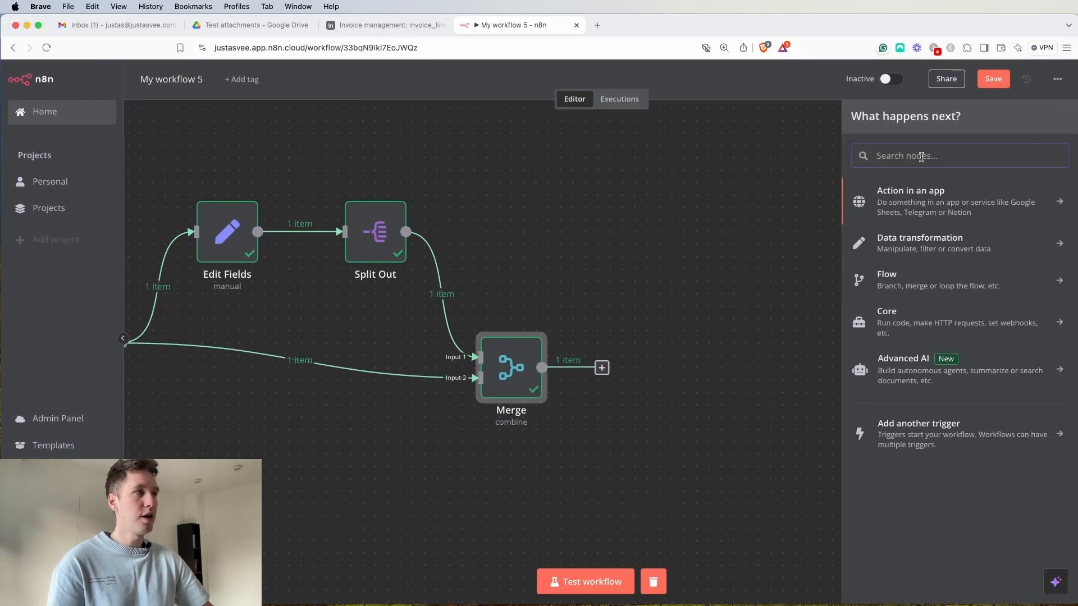
pyautogui.write('google')
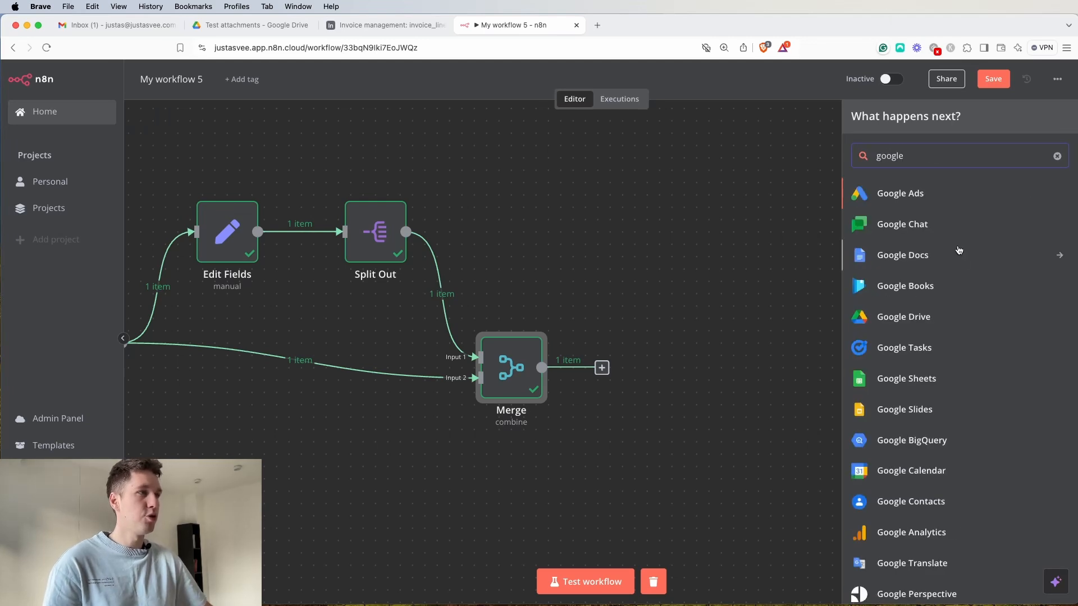
pyautogui.click(903, 317)
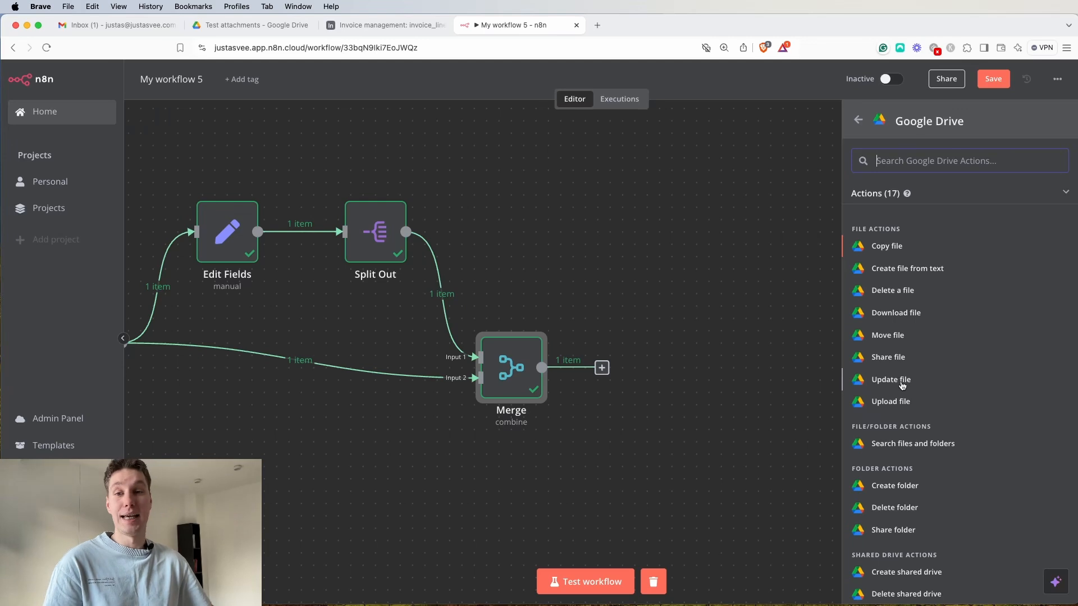
pyautogui.click(891, 402)
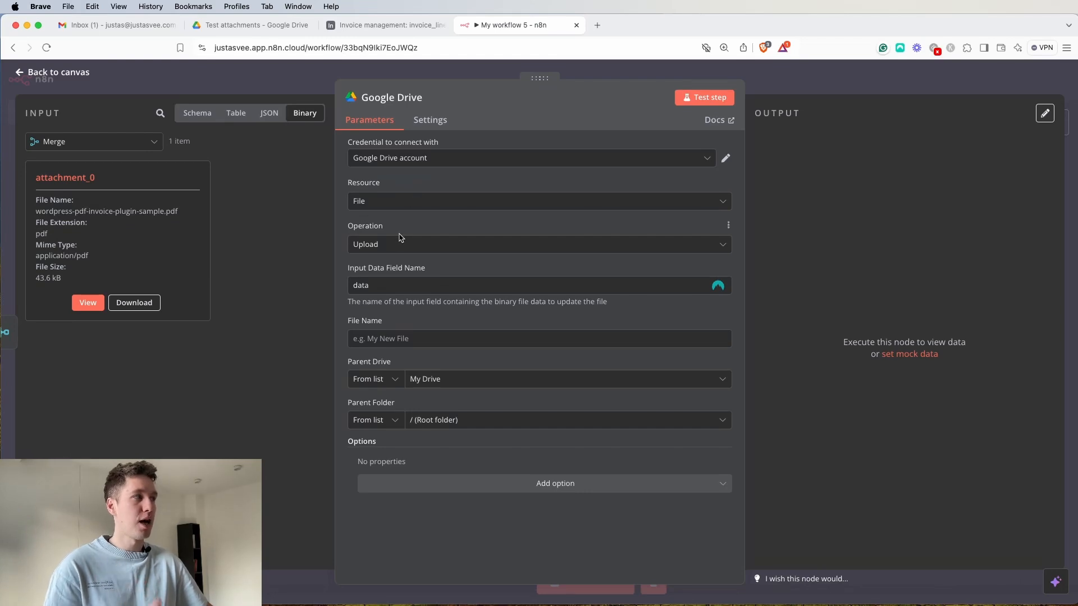
# Set the upload's Input Data Field Name to the expression {{ $json.attachments }} using Merge's attachments field.
pyautogui.click(418, 282)
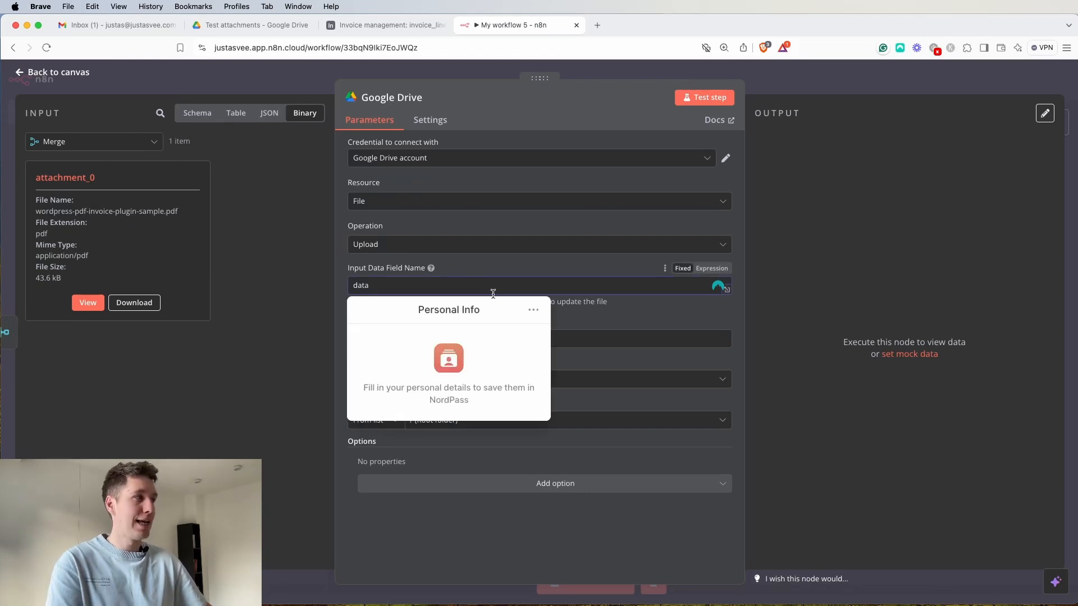
pyautogui.click(712, 268)
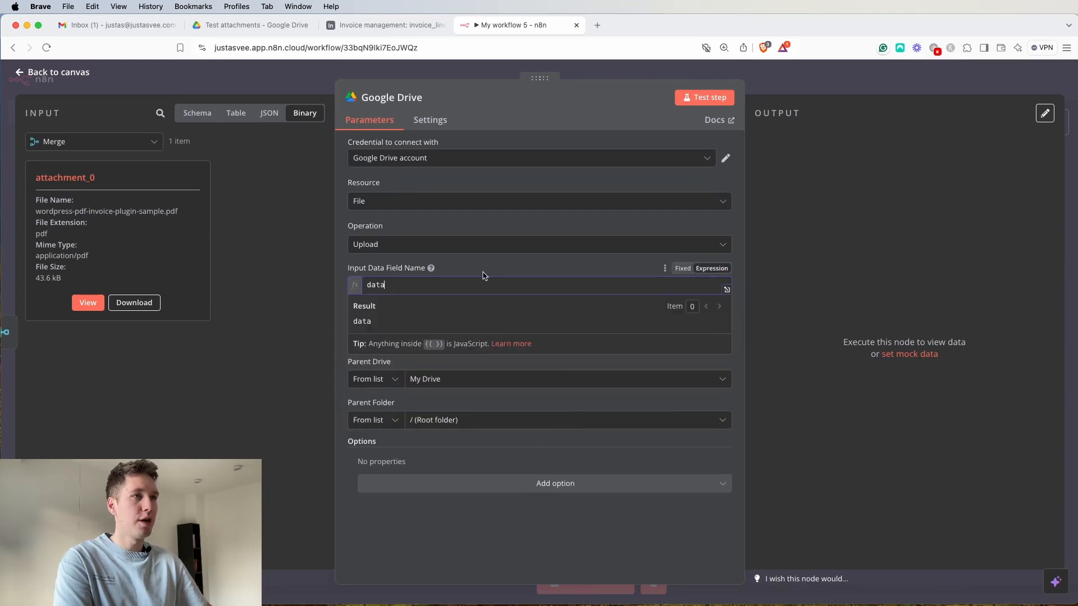
pyautogui.doubleClick(414, 284)
pyautogui.press('BackSpace')
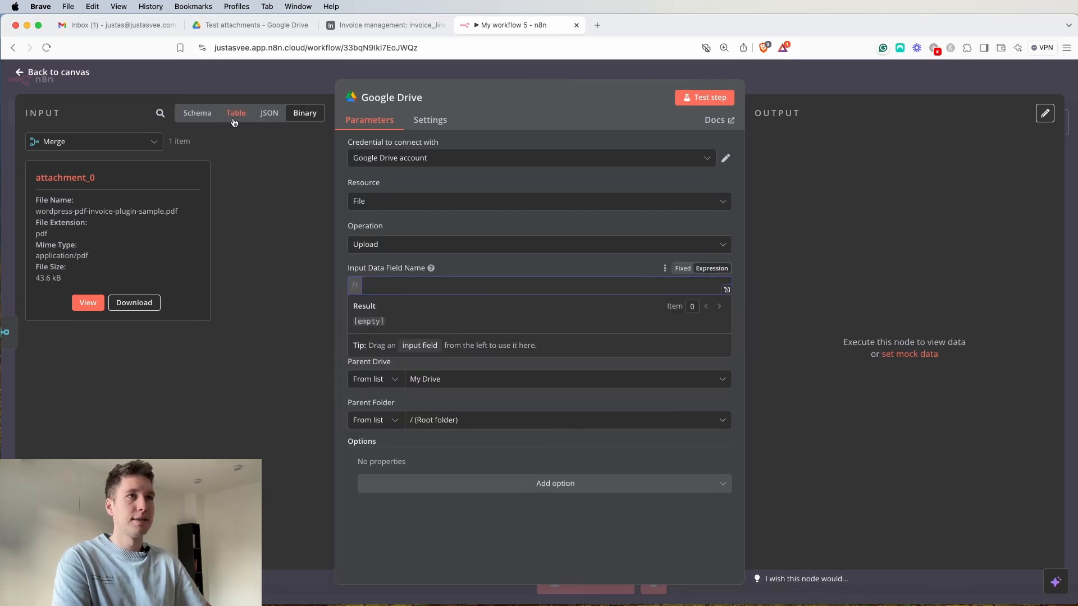
pyautogui.click(193, 116)
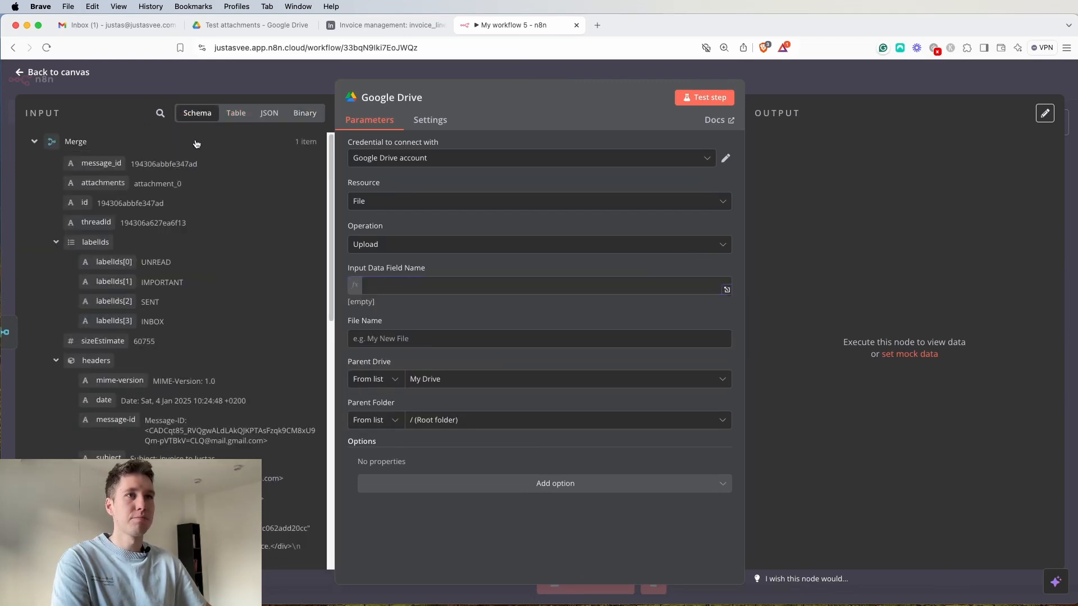
pyautogui.click(390, 287)
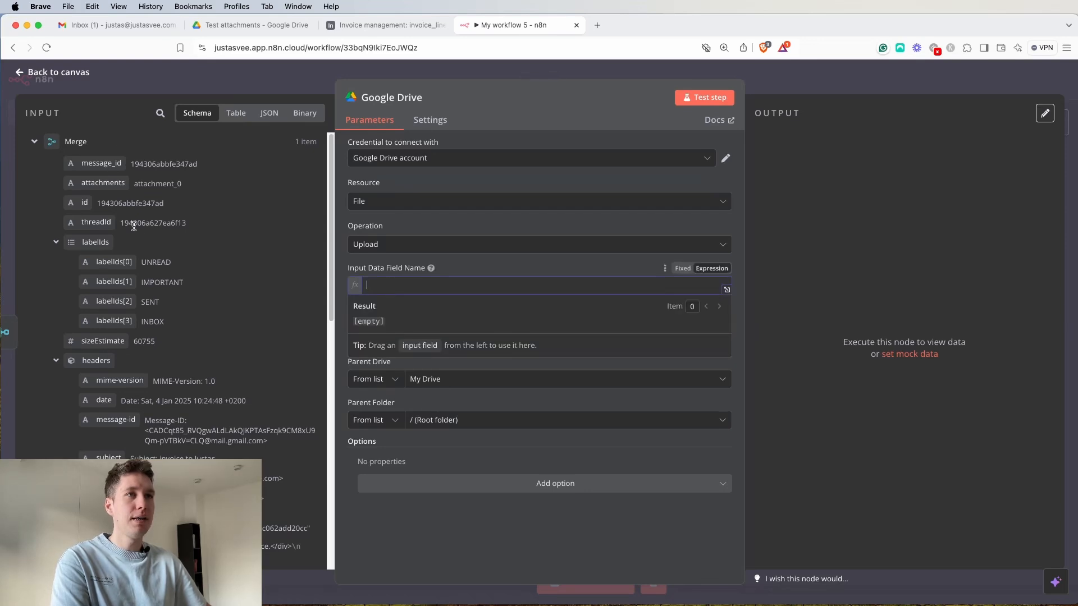
pyautogui.moveTo(103, 182); pyautogui.dragTo(394, 285)
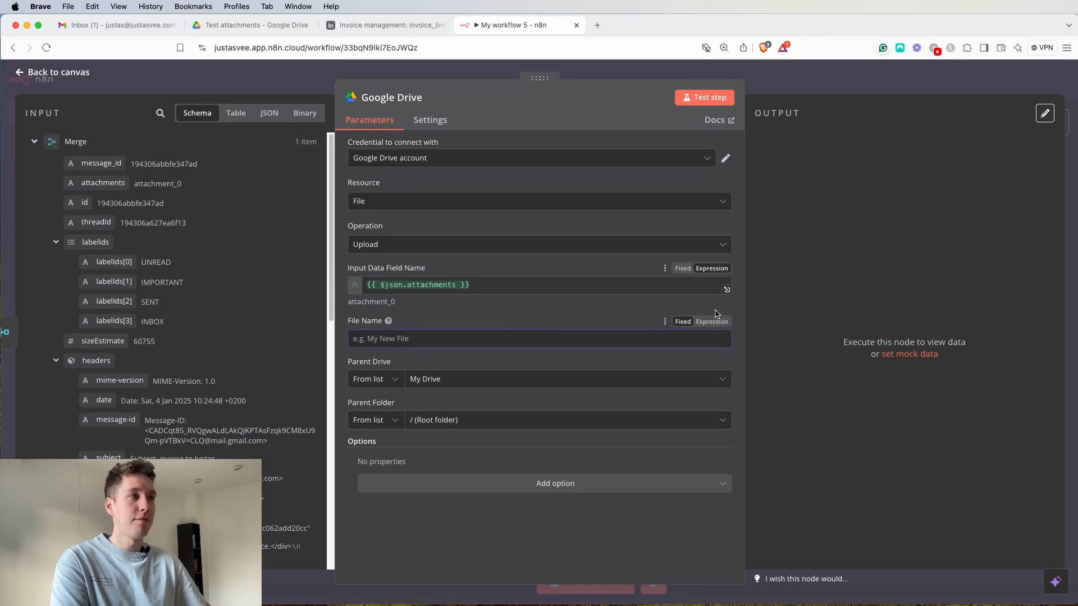
# Make the Google Drive File Name an expression and begin it with a reference to the Gmail node, {{ $('Gmail') }}.
pyautogui.click(712, 321)
pyautogui.click(440, 314)
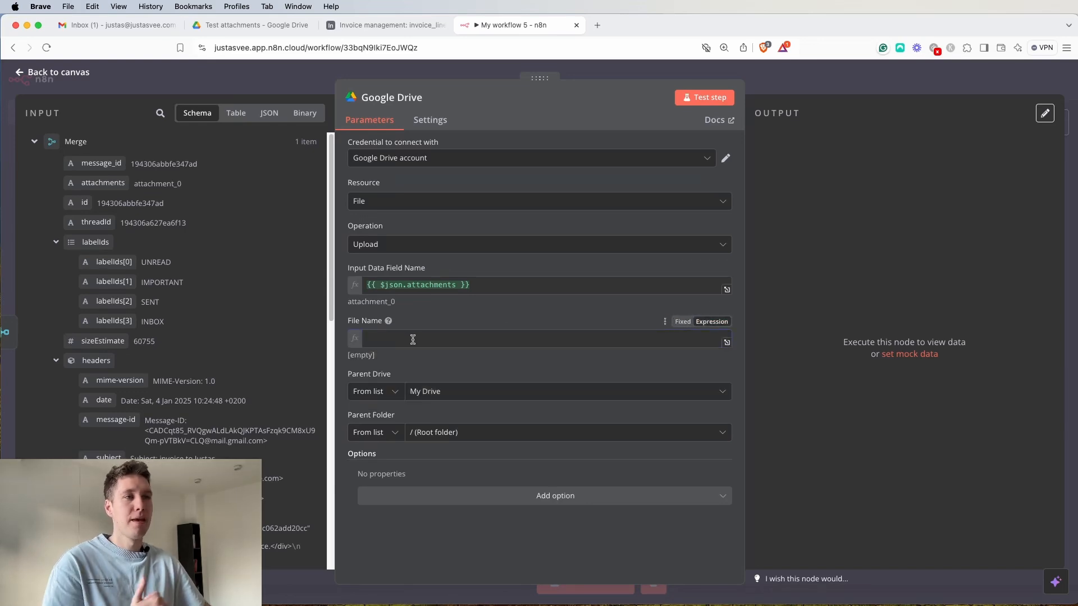
pyautogui.click(412, 339)
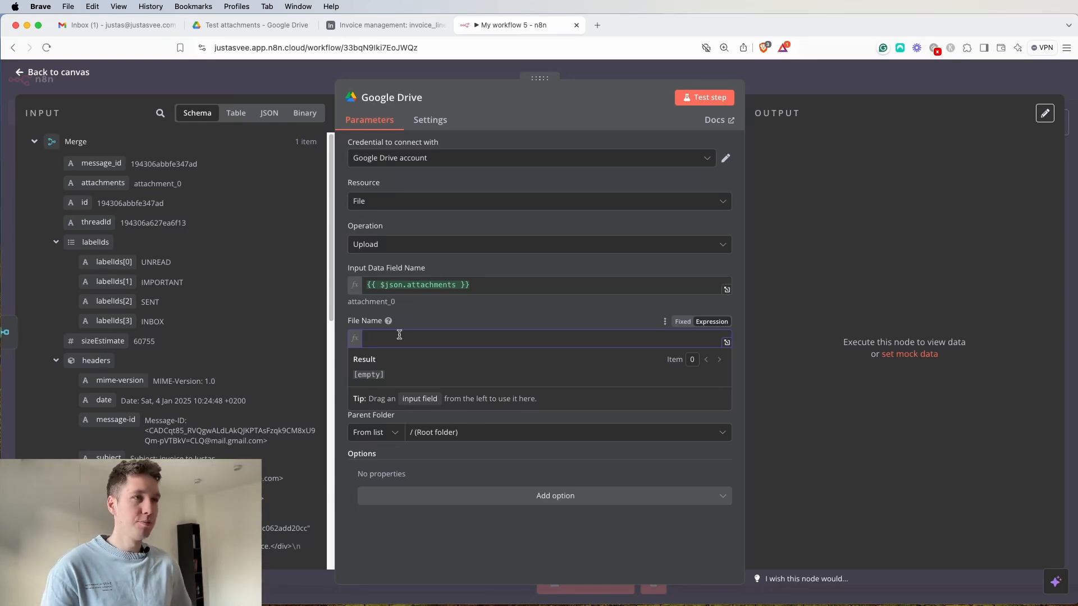
pyautogui.write('{{ ')
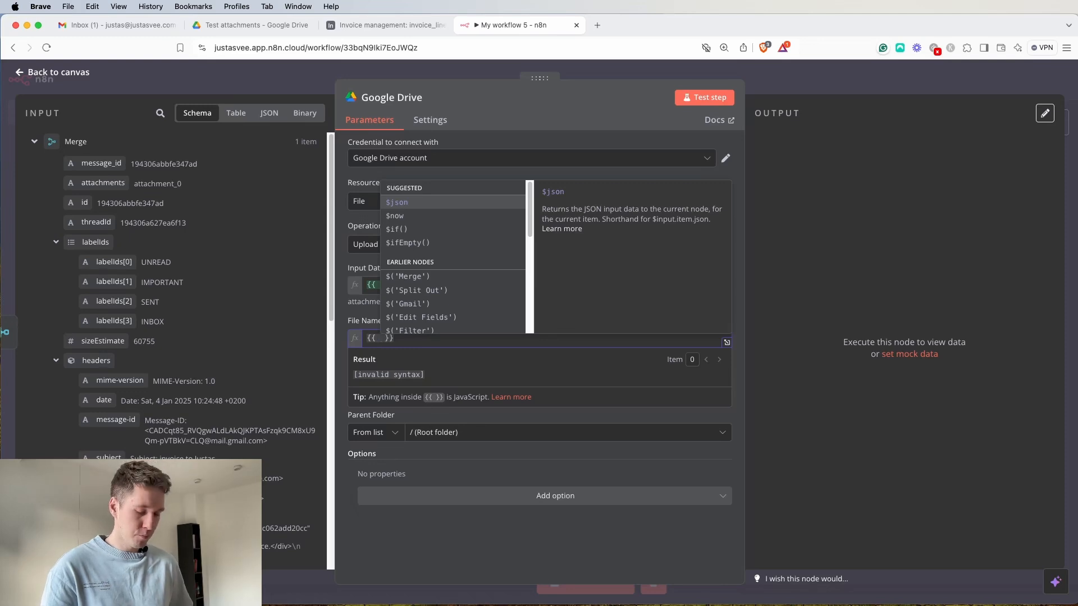
pyautogui.write('$')
pyautogui.press('Down')
pyautogui.press('Down')
pyautogui.press('Down')
pyautogui.press('Down')
pyautogui.press('Down')
pyautogui.press('Down')
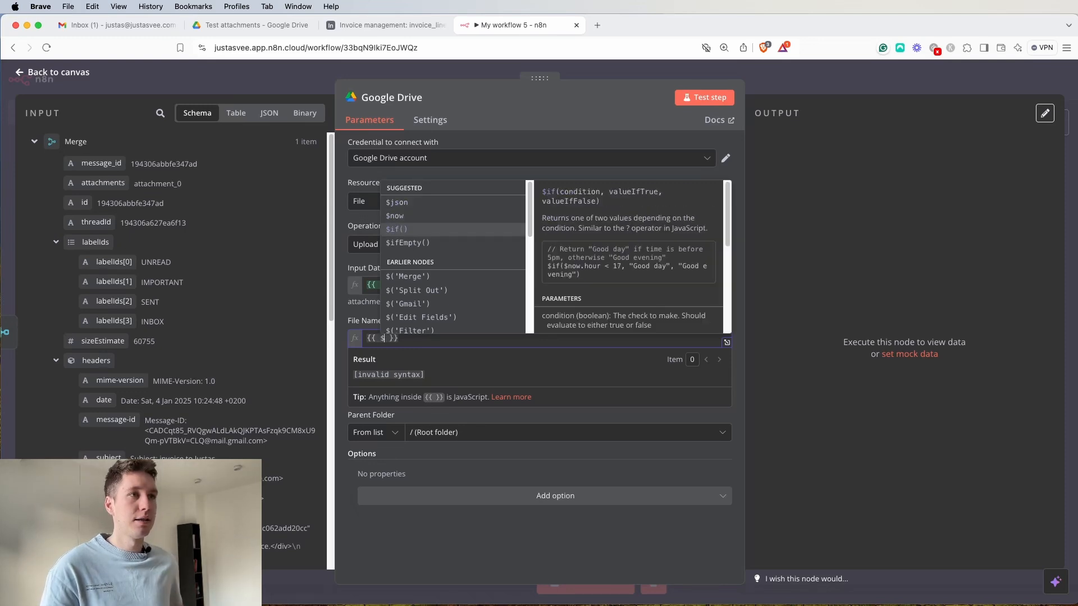
pyautogui.press('Return')
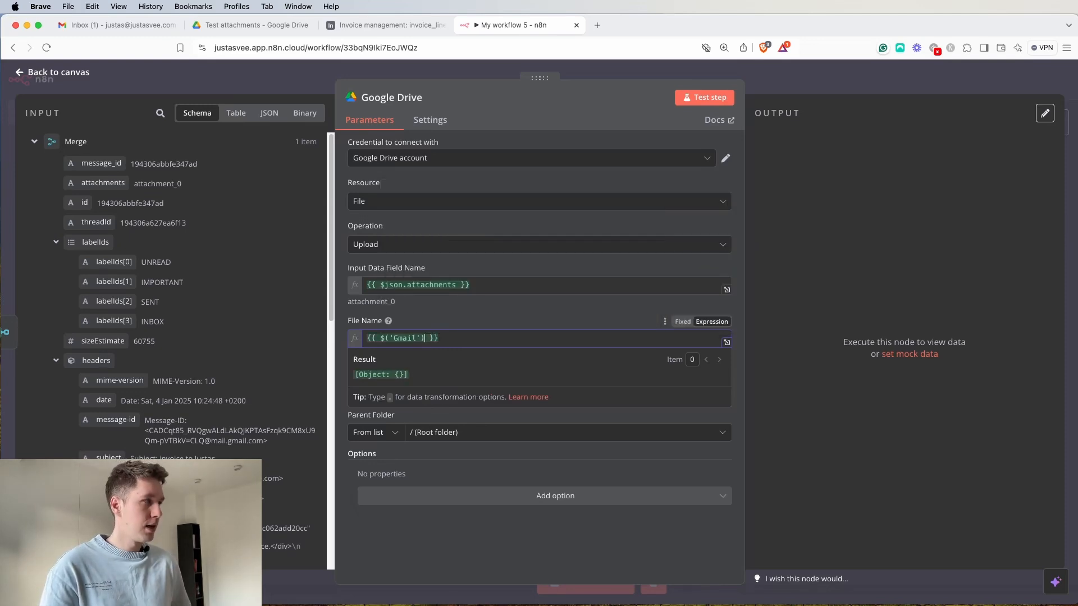
# Extend the Gmail reference in File Name to the email subject, giving {{ $('Gmail').item.json.subject }}, and check the result.
pyautogui.write('.item')
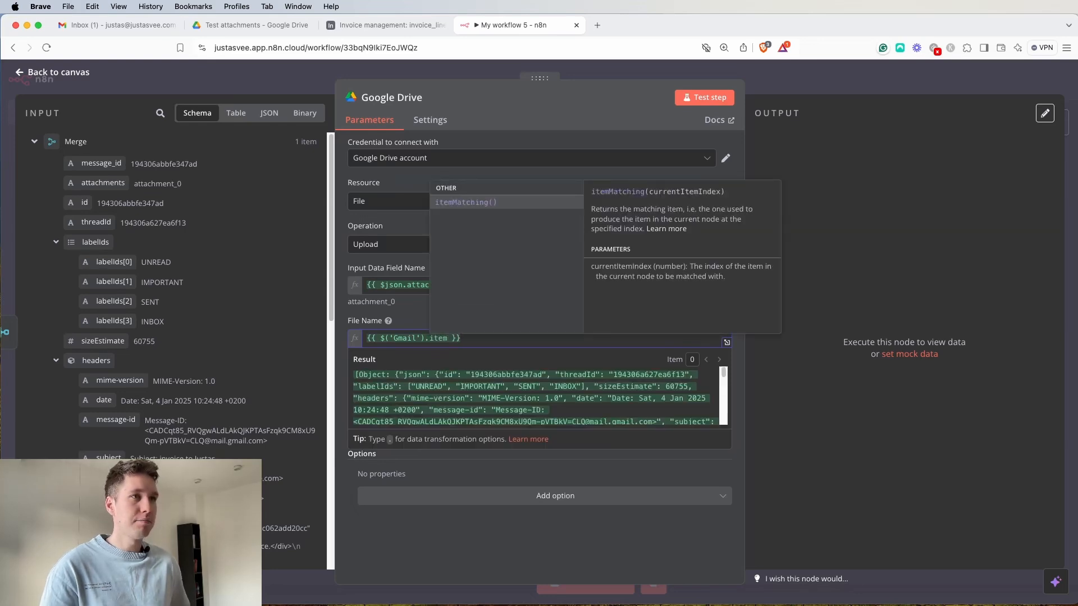
pyautogui.write('.json')
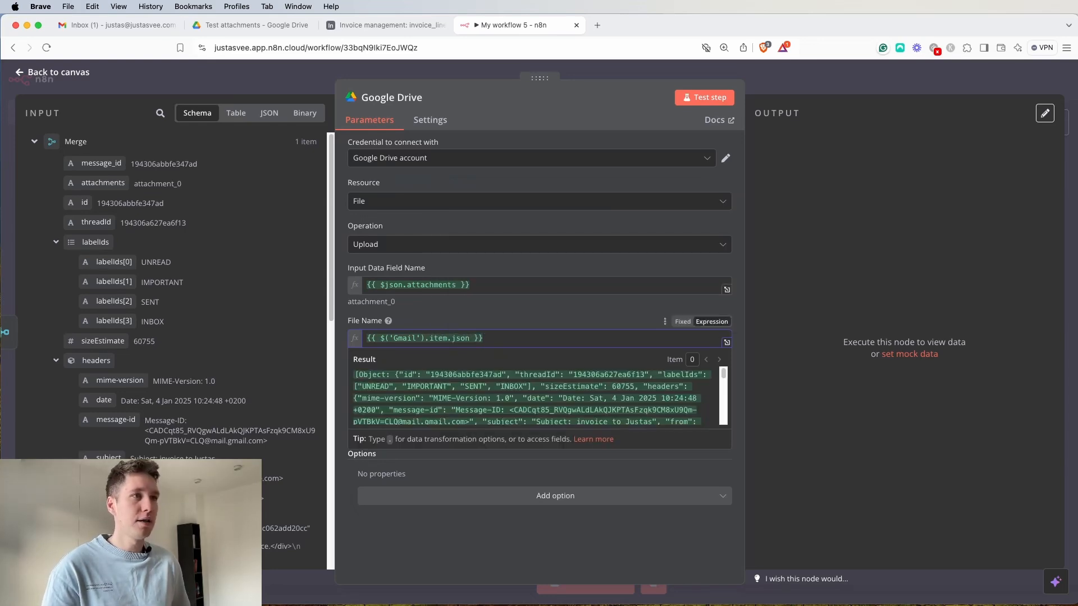
pyautogui.write('.')
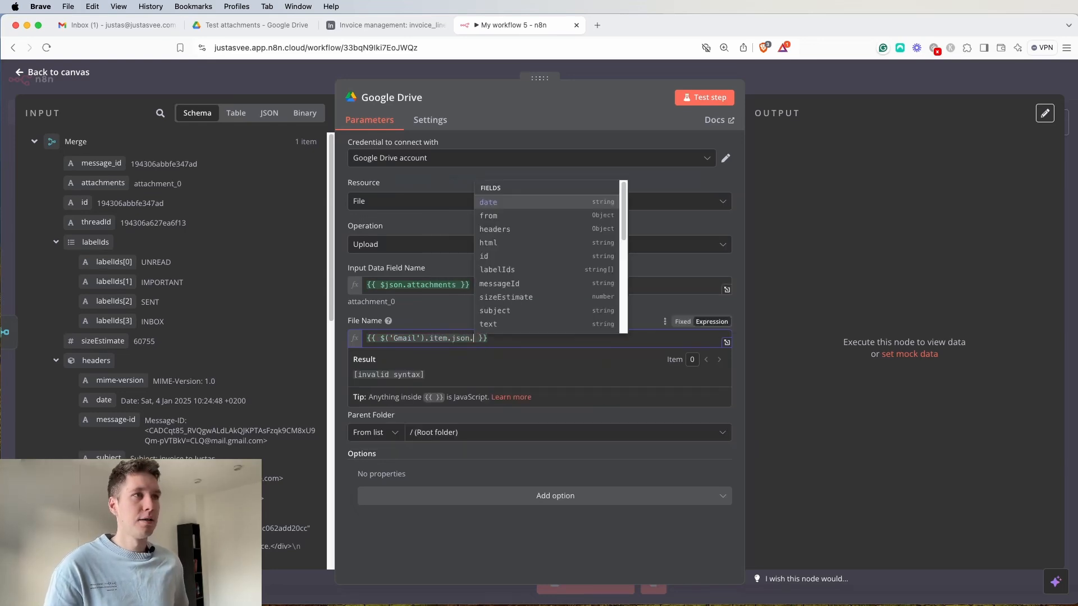
pyautogui.press('Down')
pyautogui.press('Down')
pyautogui.press('Down')
pyautogui.press('Down')
pyautogui.press('Down')
pyautogui.press('Down')
pyautogui.press('Down')
pyautogui.press('Down')
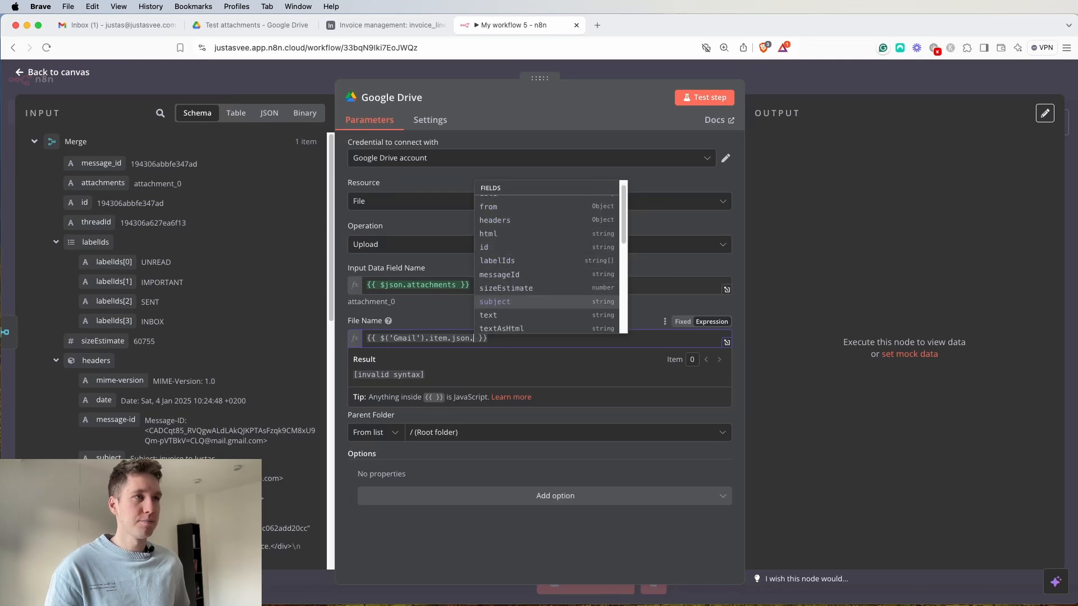
pyautogui.press('Return')
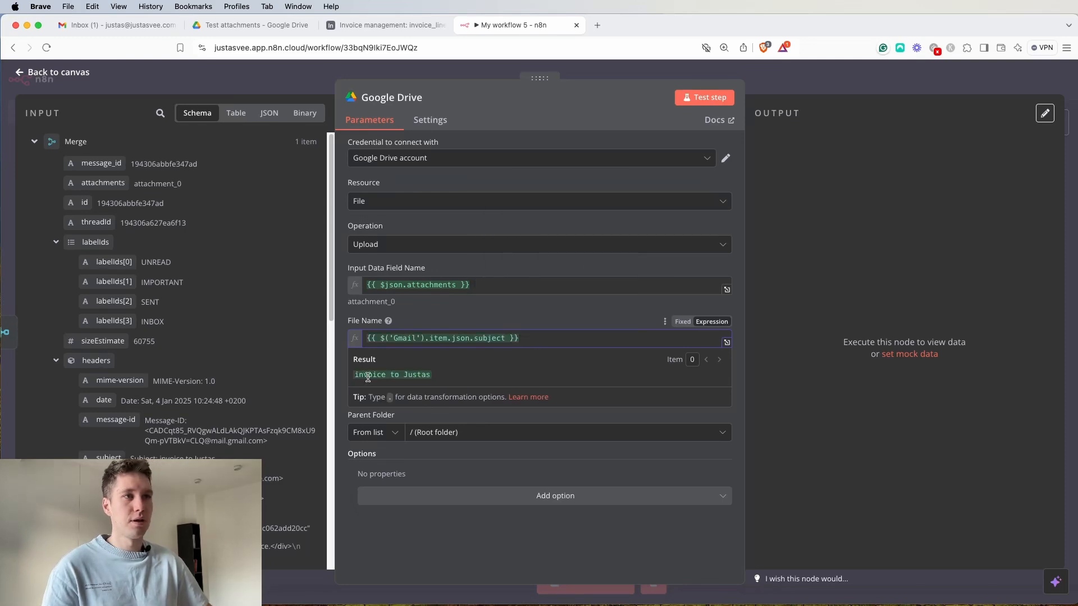
pyautogui.moveTo(357, 376); pyautogui.dragTo(422, 374)
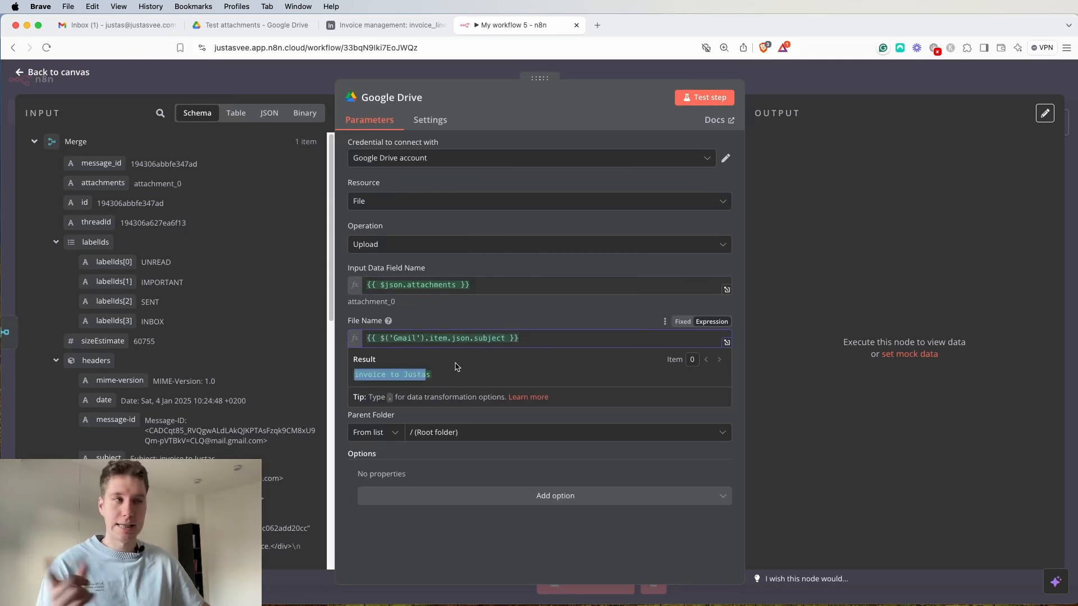
# Append an underscore and {{ $('Merge').item.json.attachments }} to the File Name expression, then check the resulting name.
pyautogui.click(527, 334)
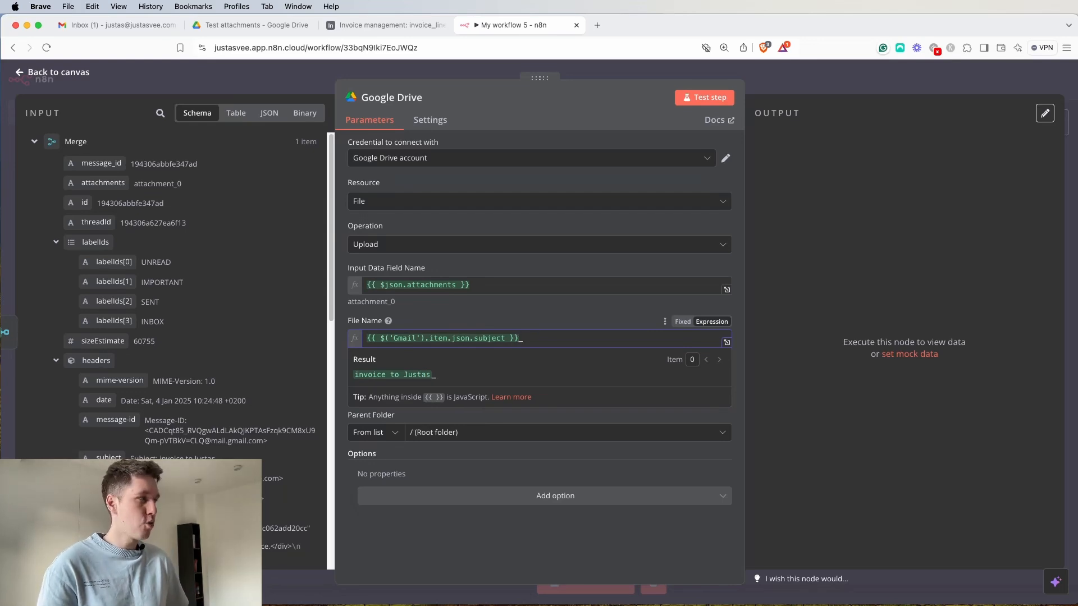
pyautogui.write('_{{ $')
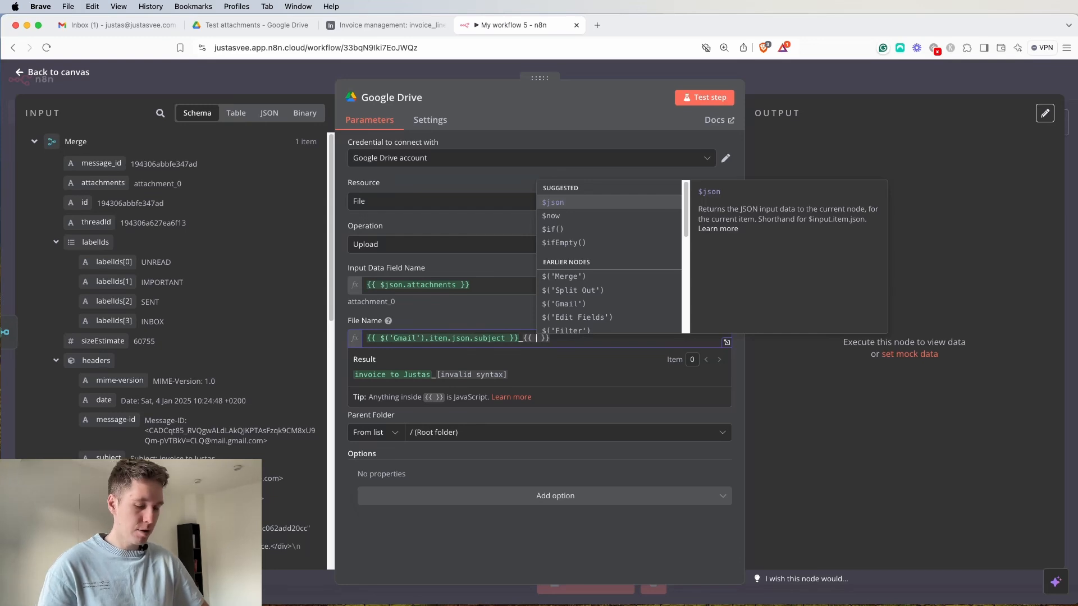
pyautogui.click(596, 276)
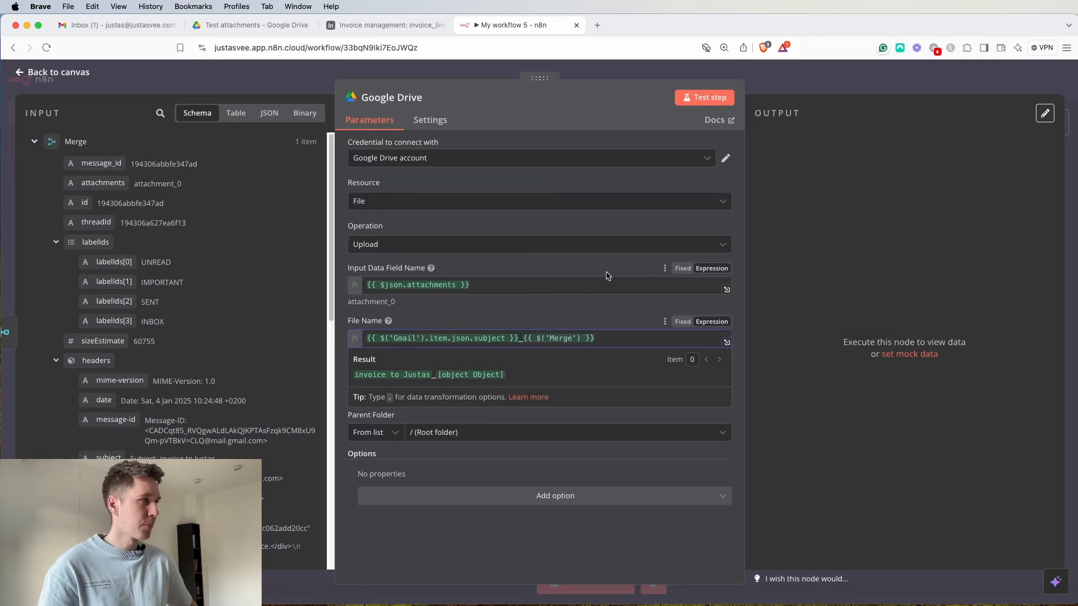
pyautogui.write('.item.json')
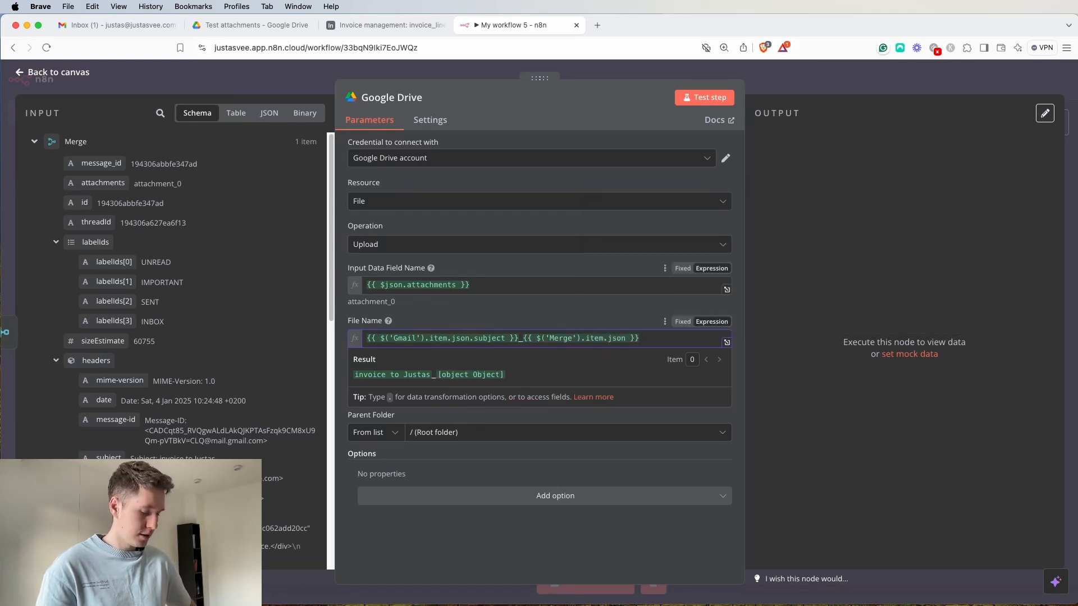
pyautogui.write('.a')
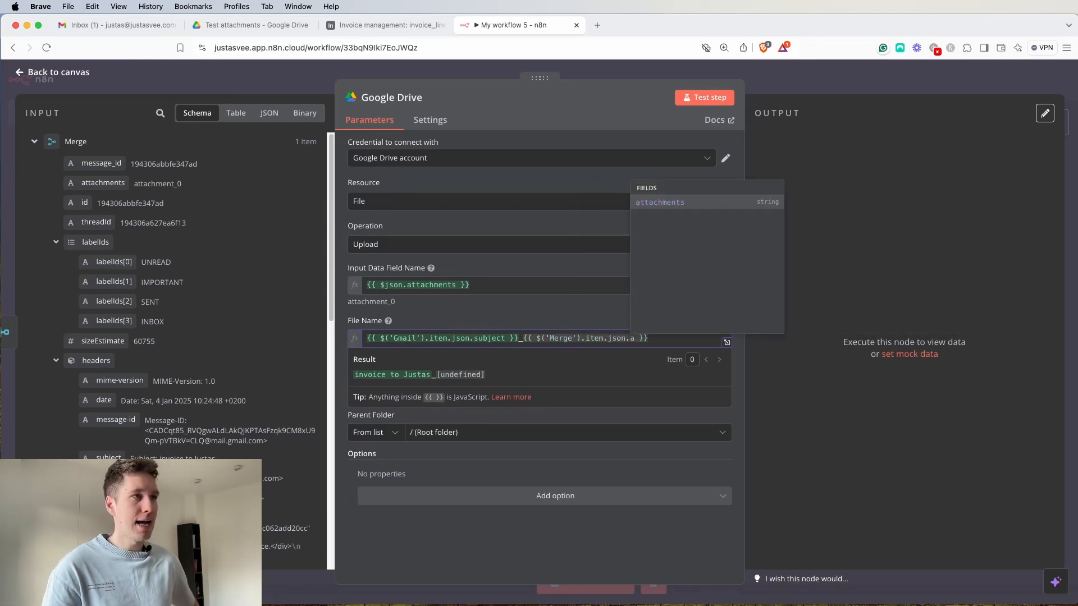
pyautogui.press('Return')
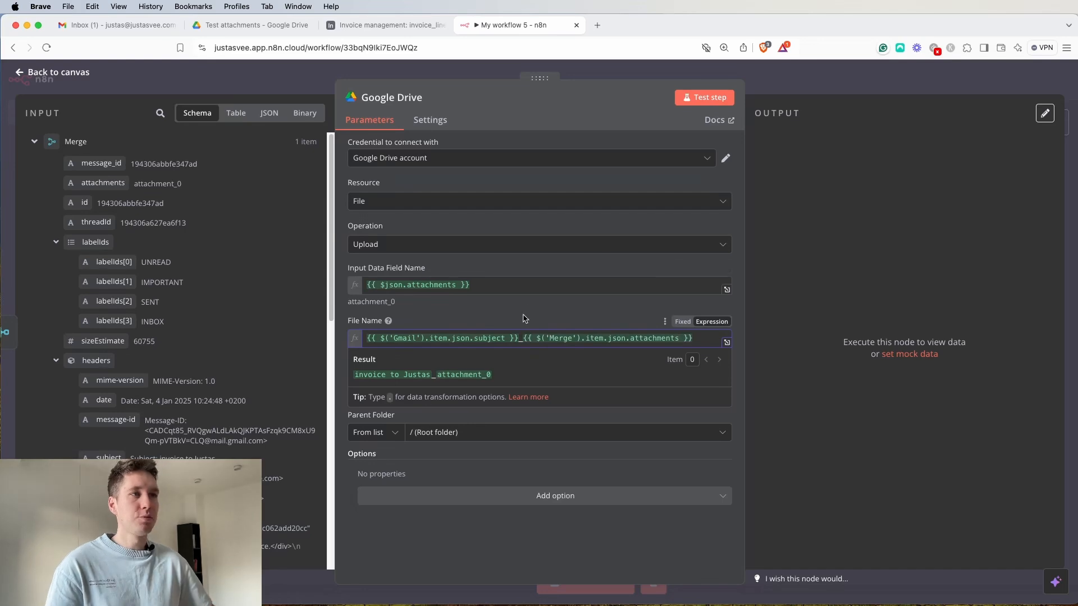
pyautogui.click(523, 318)
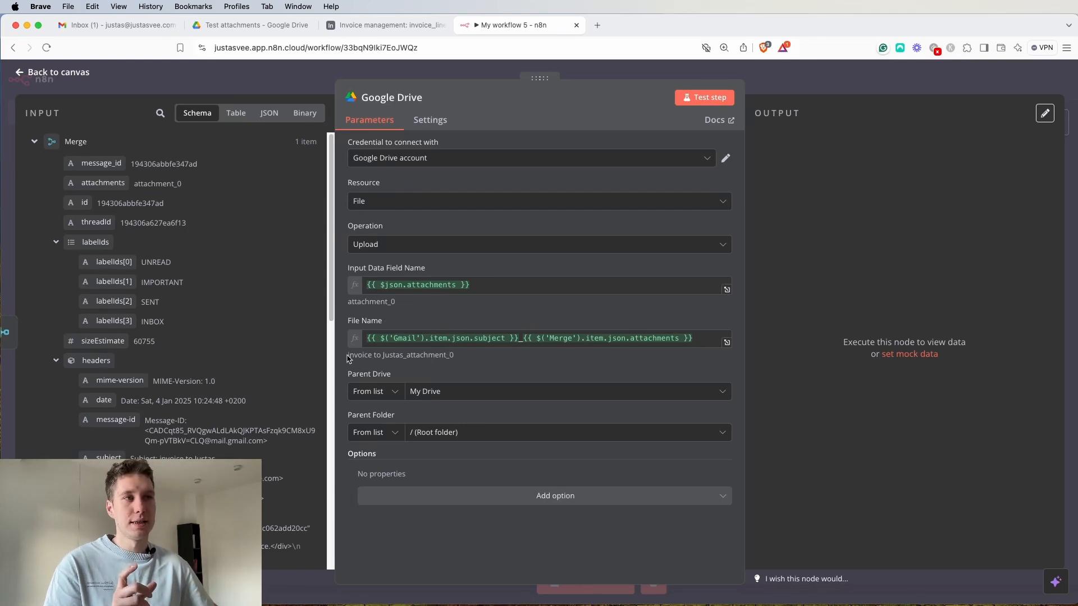
pyautogui.moveTo(347, 355); pyautogui.dragTo(401, 356)
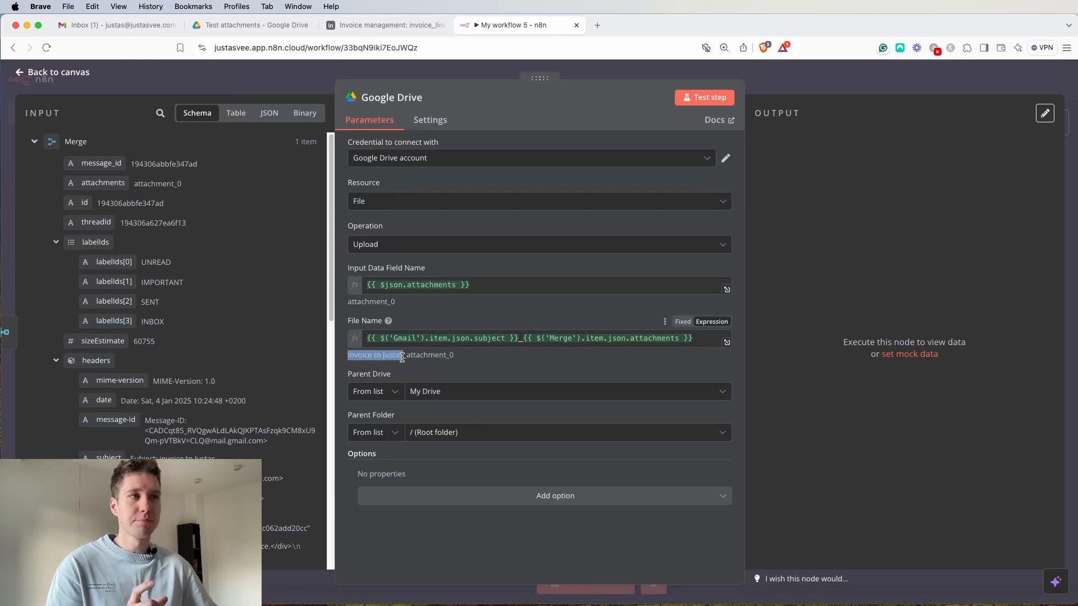
# Check the target folder in Google Drive and set the upload's Parent Folder to Test attachments.
pyautogui.click(230, 24)
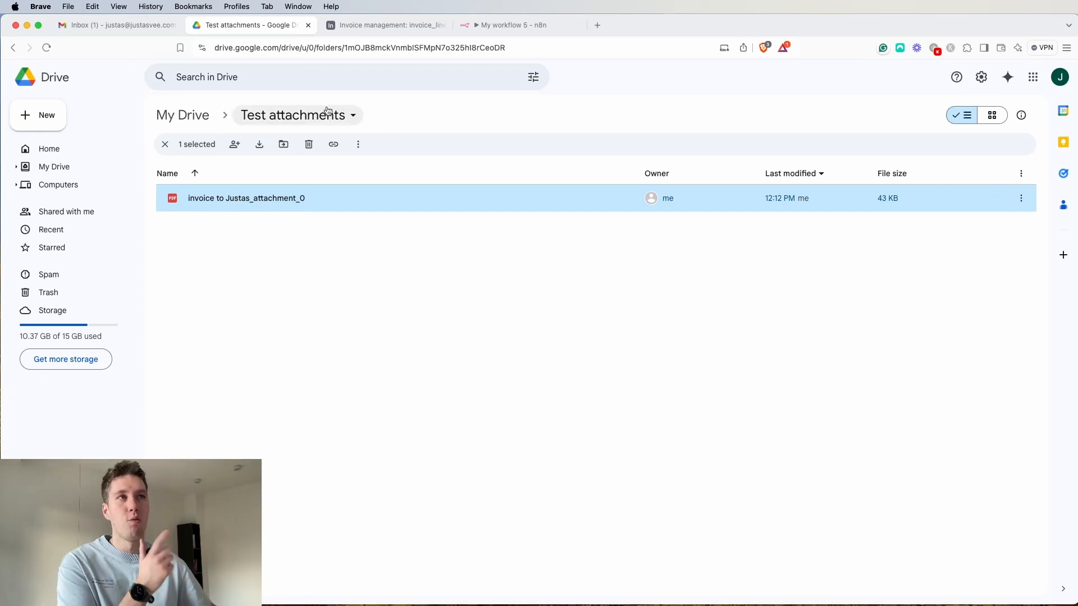
pyautogui.click(501, 25)
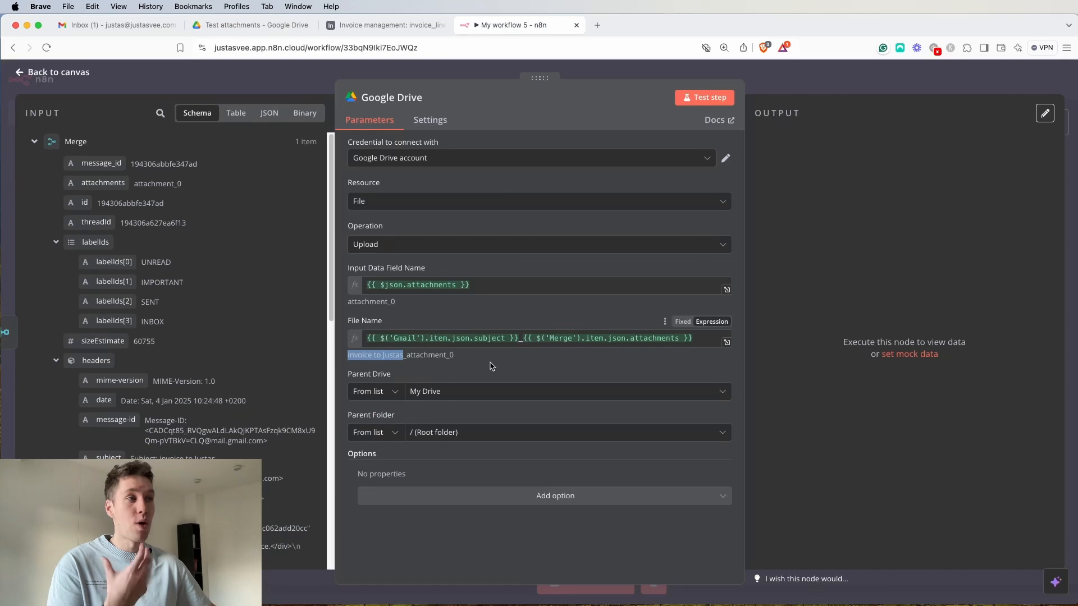
pyautogui.click(443, 432)
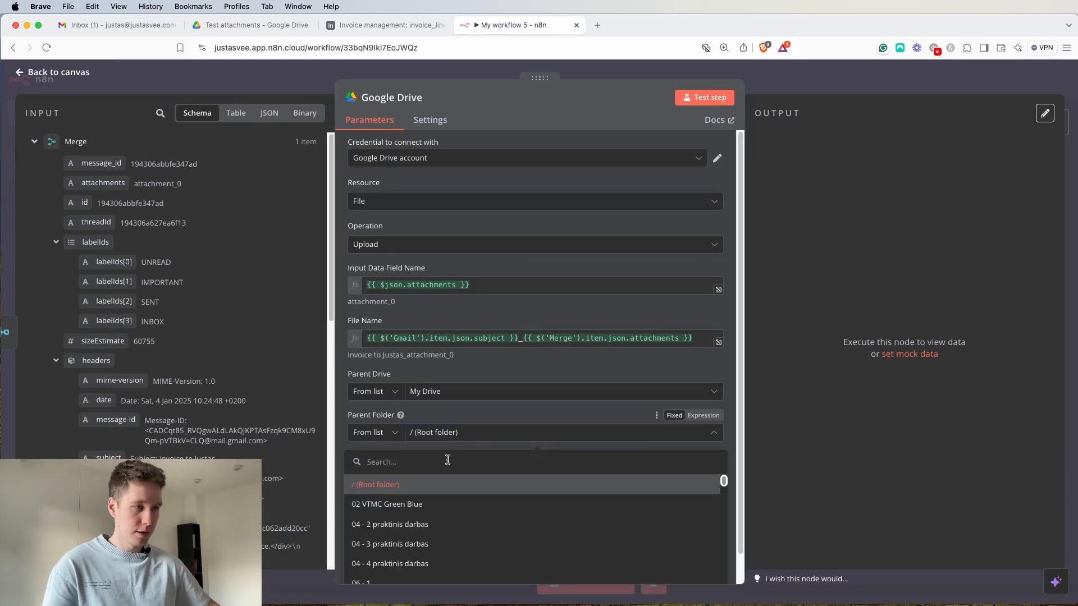
pyautogui.write('test')
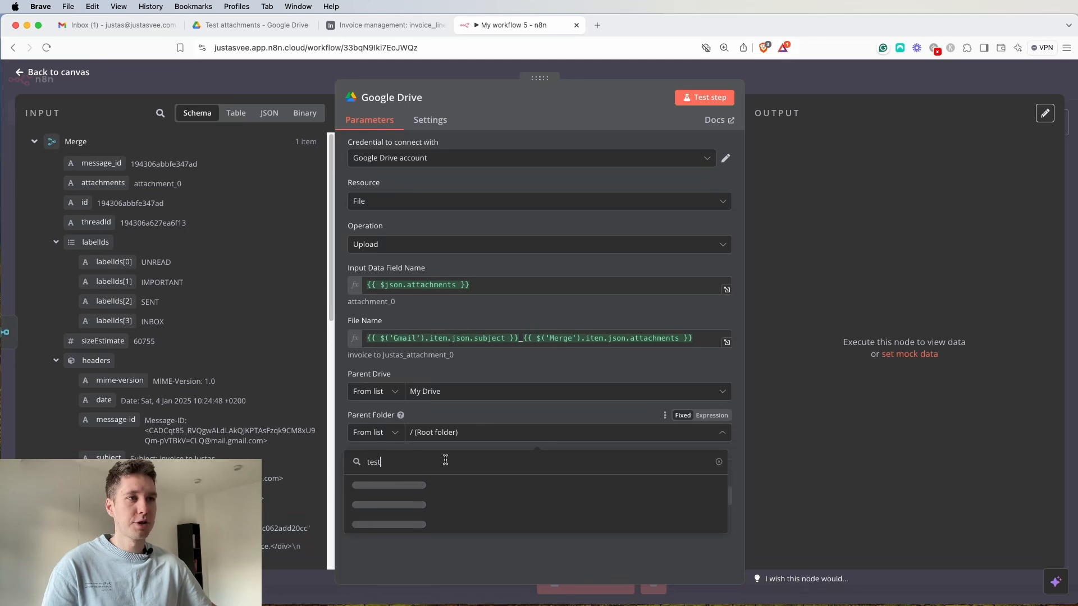
pyautogui.click(416, 483)
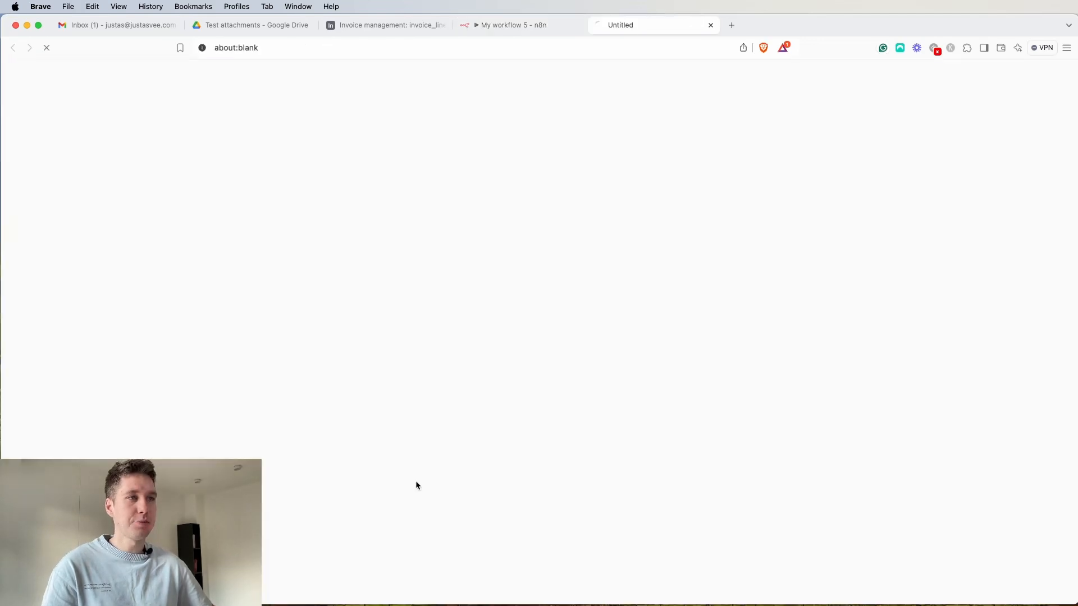
pyautogui.click(508, 25)
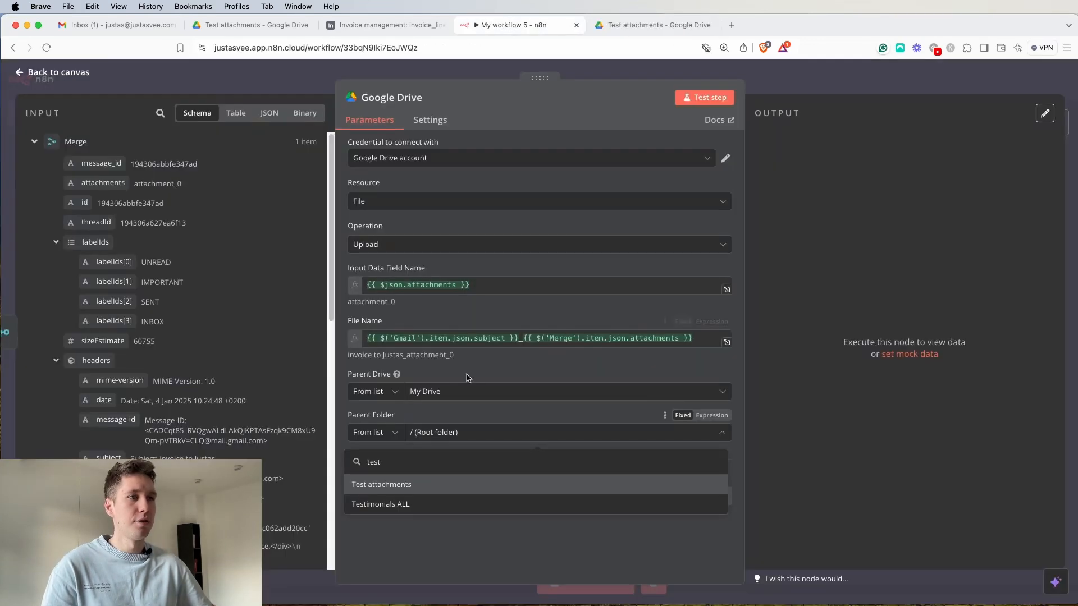
pyautogui.click(381, 484)
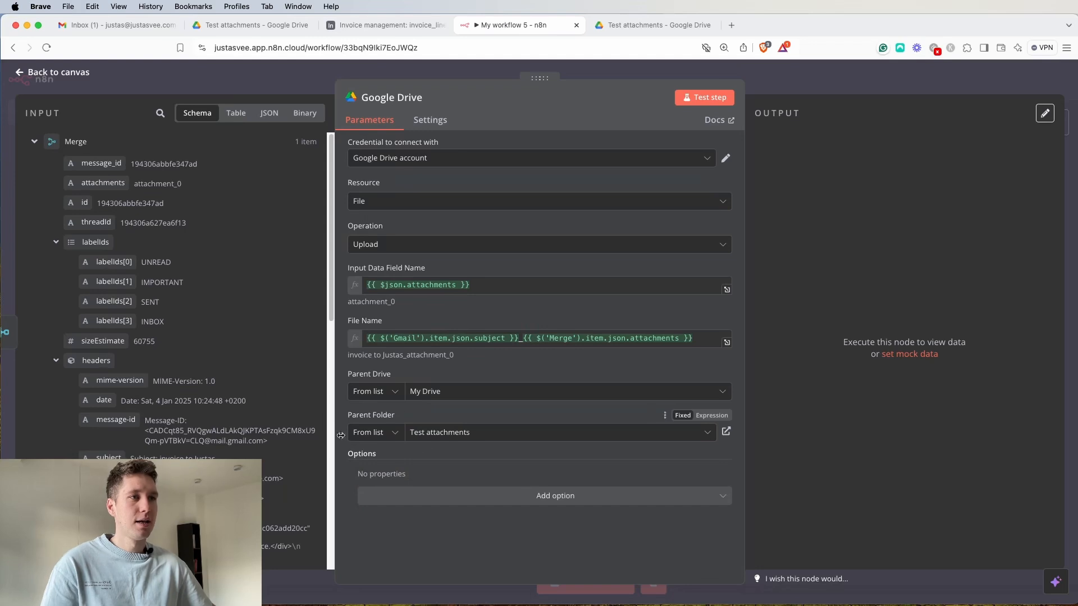
# Test the upload node and refresh the Test attachments folder in Google Drive to check for the file.
pyautogui.click(712, 100)
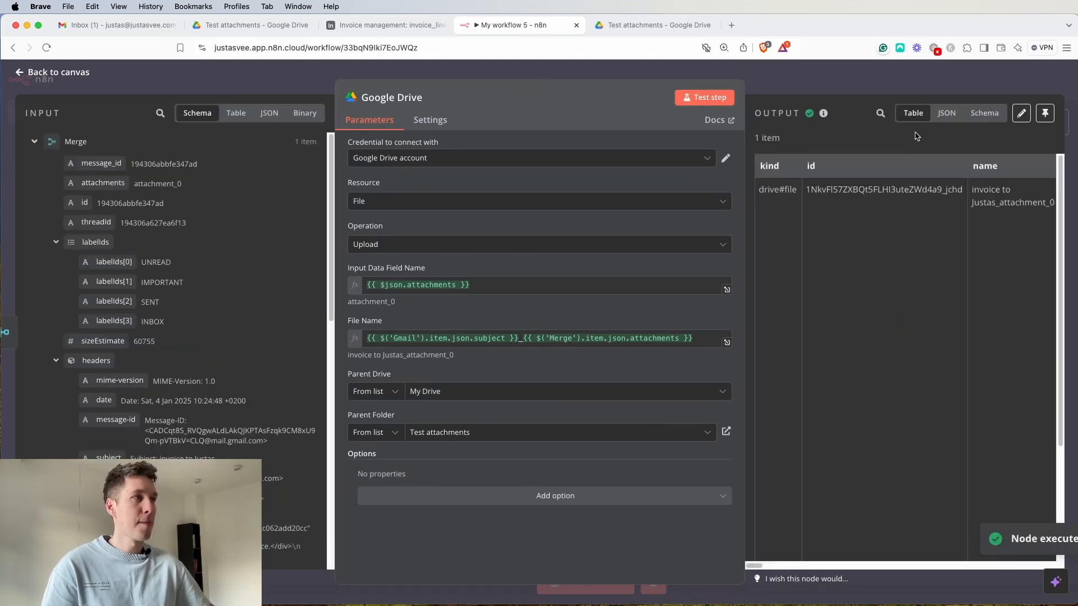
pyautogui.click(632, 26)
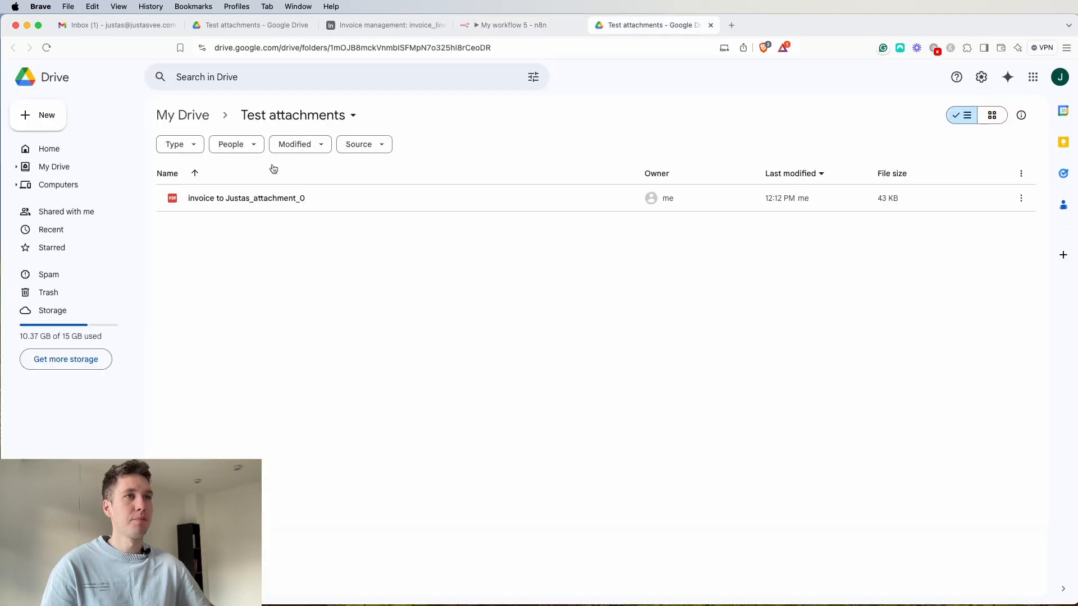
pyautogui.click(46, 48)
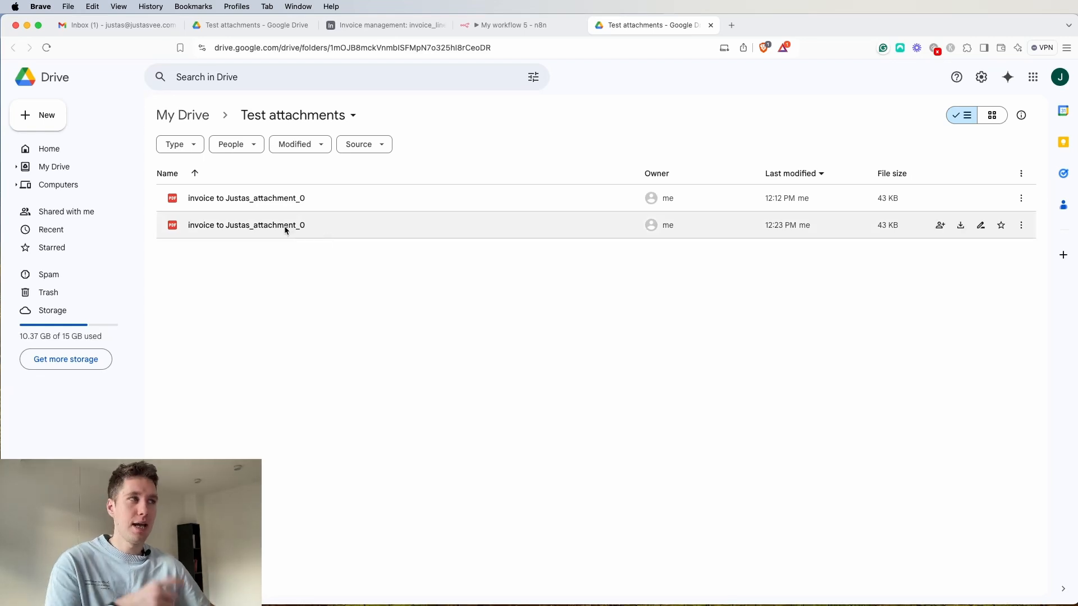
# Delete both invoice attachment PDFs from the Test attachments folder.
pyautogui.click(1021, 236)
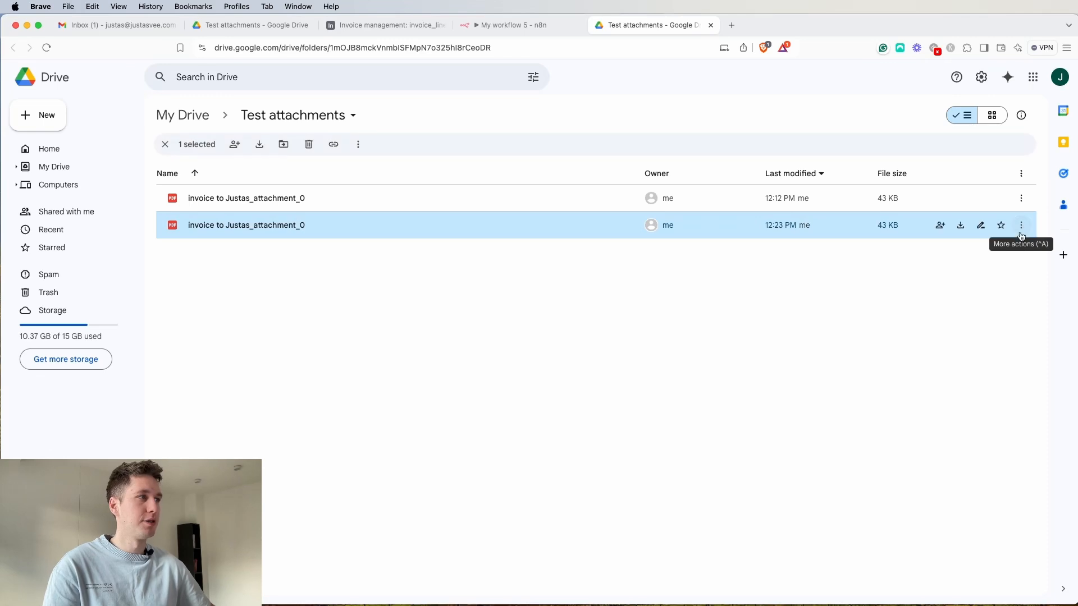
pyautogui.click(309, 145)
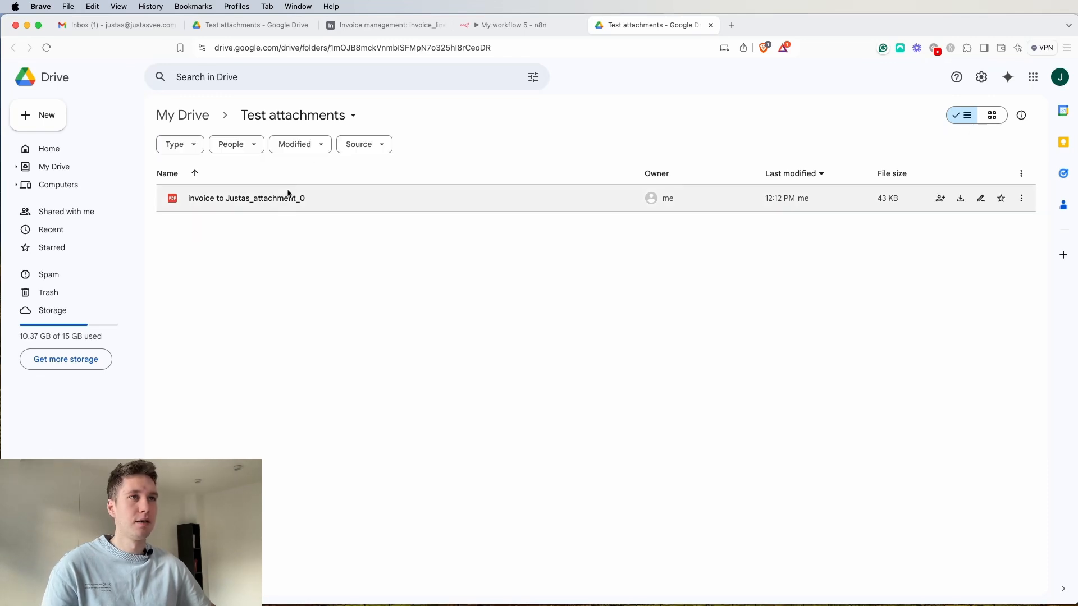
pyautogui.click(288, 194)
pyautogui.click(308, 144)
# Return to the n8n workflow and rename the Google Drive node as "upload to Google Drive".
pyautogui.click(530, 26)
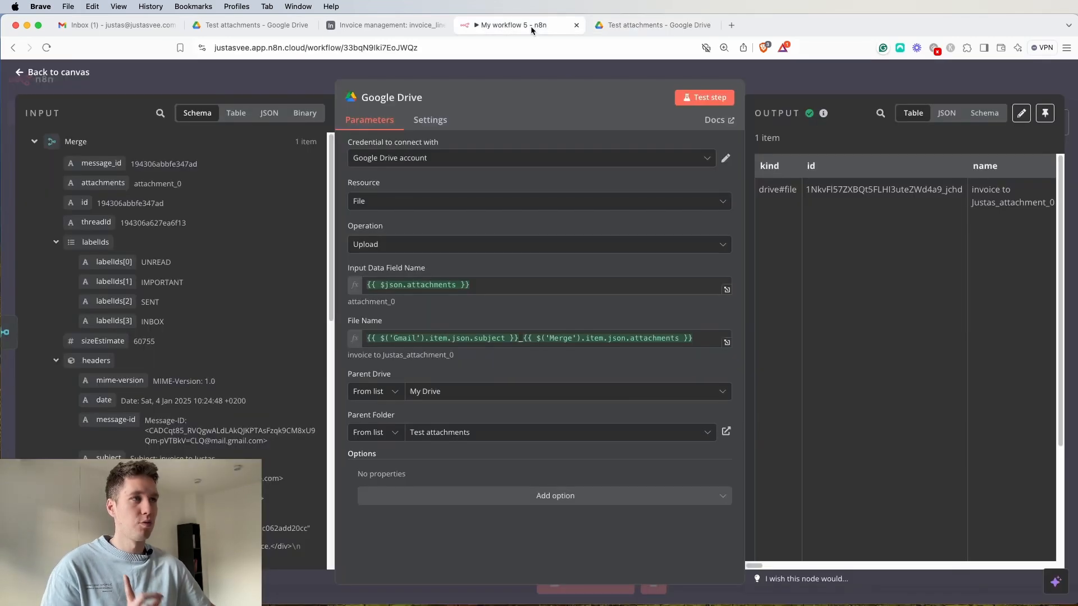
pyautogui.press('Escape')
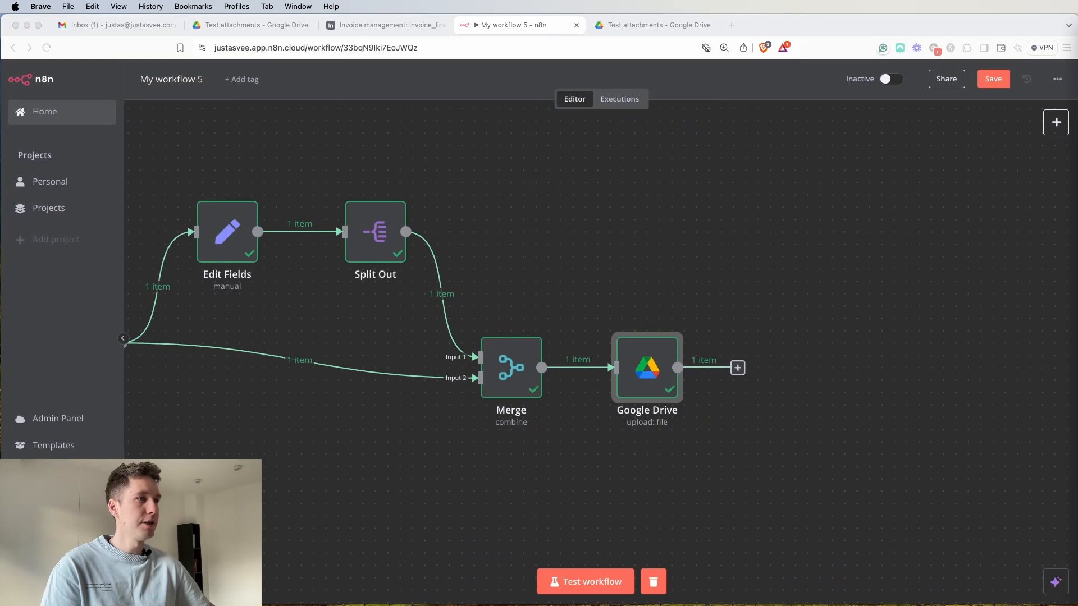
pyautogui.moveTo(736, 314); pyautogui.dragTo(550, 325)
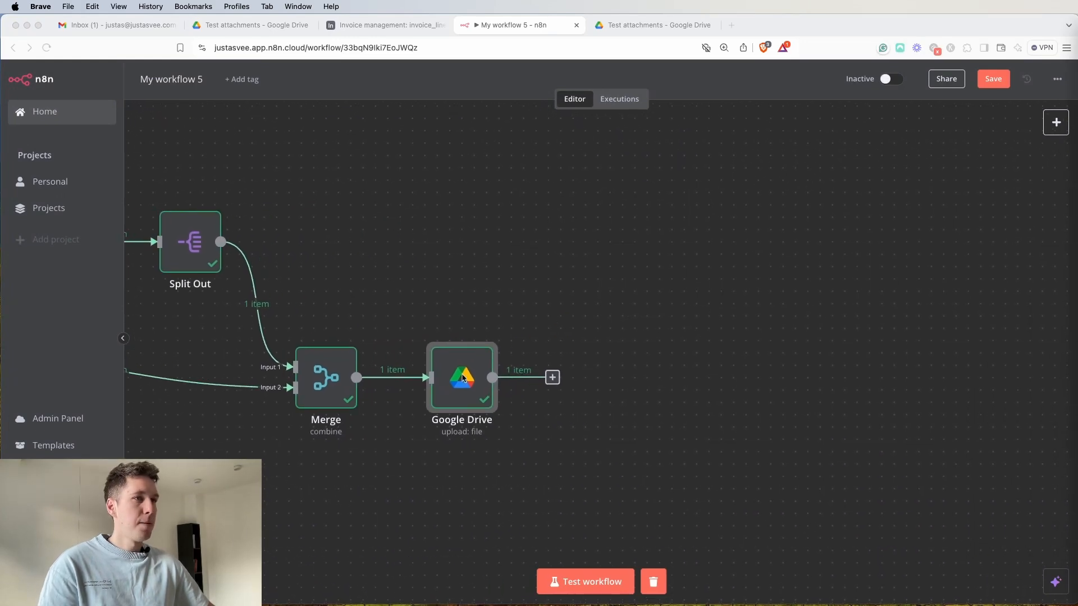
pyautogui.click(458, 385)
pyautogui.doubleClick(458, 385)
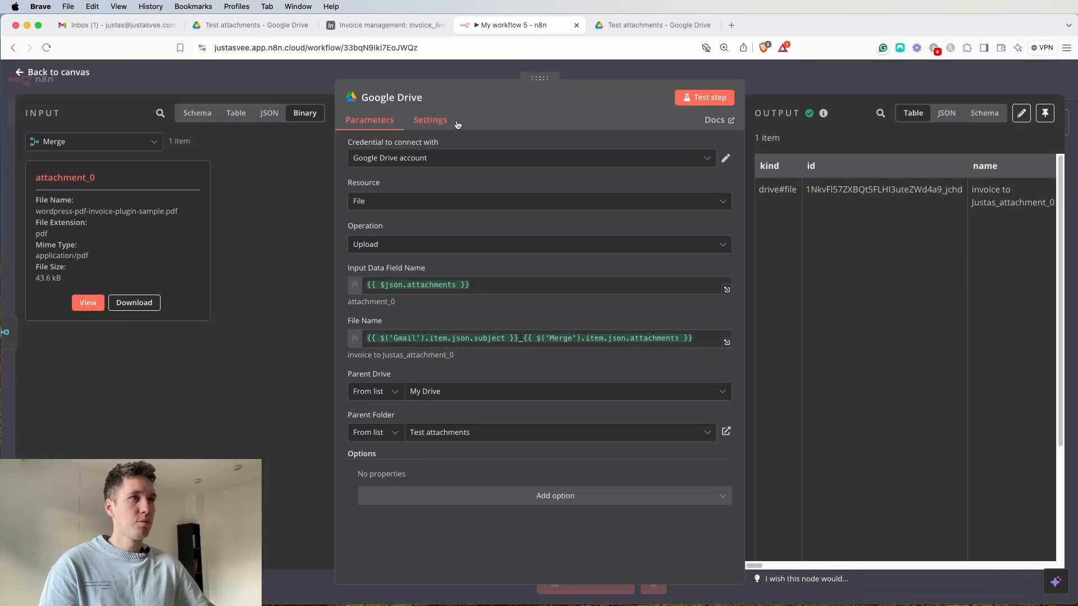
pyautogui.click(425, 99)
pyautogui.tripleClick(473, 92)
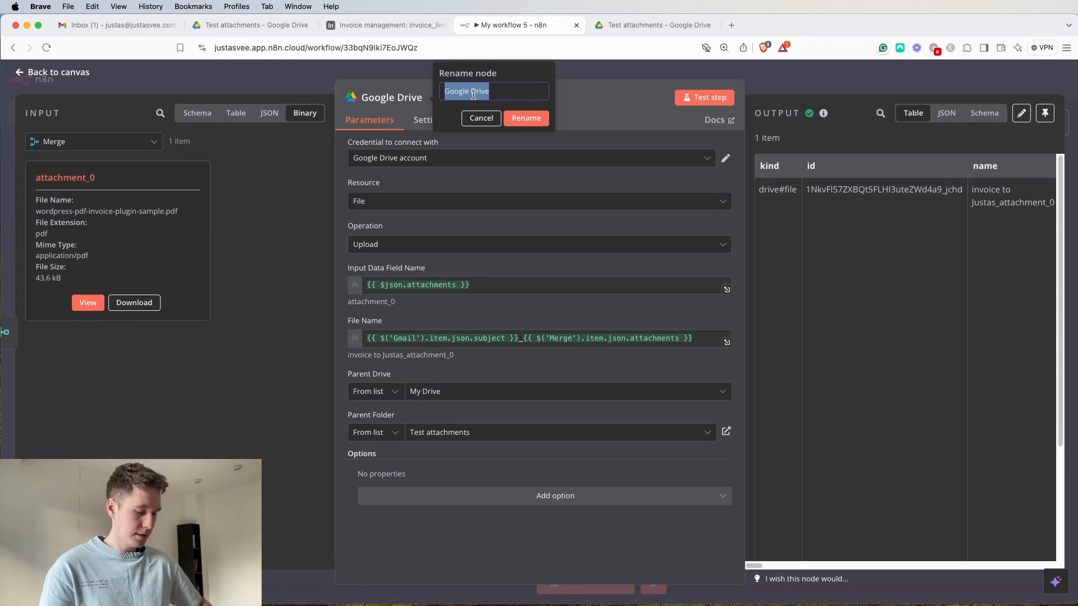
pyautogui.write('upload to')
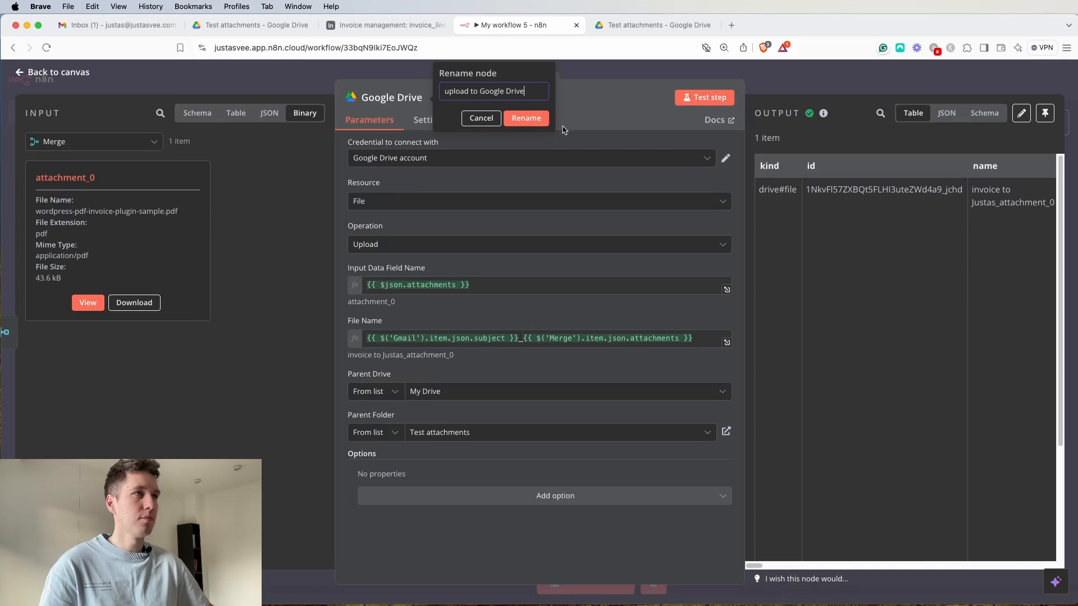
pyautogui.click(519, 119)
pyautogui.click(635, 74)
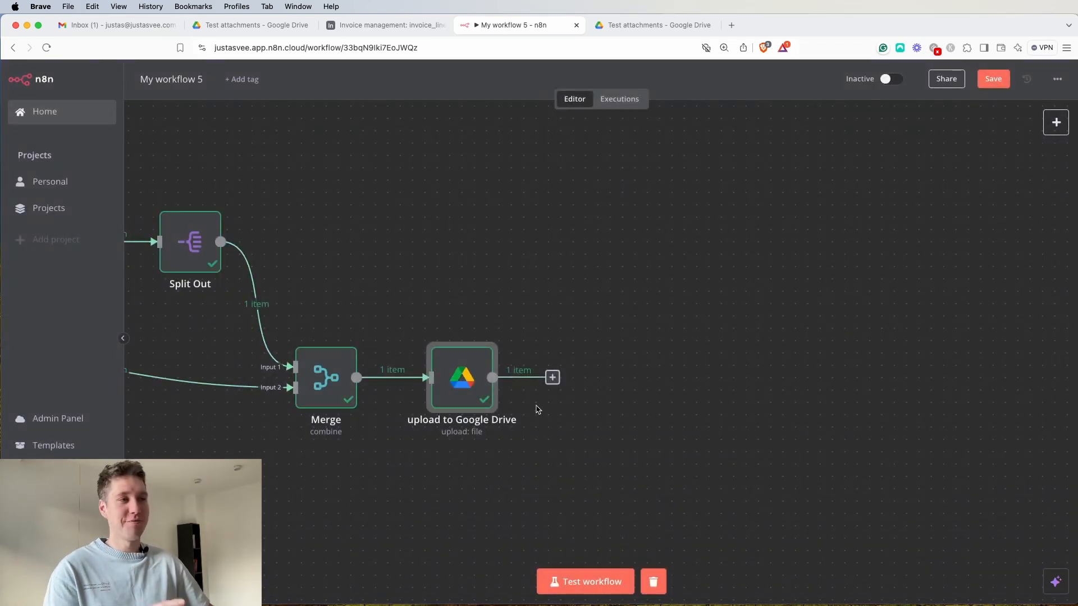
# Add a Google Drive node with the Download file action after the upload to Google Drive node.
pyautogui.click(552, 378)
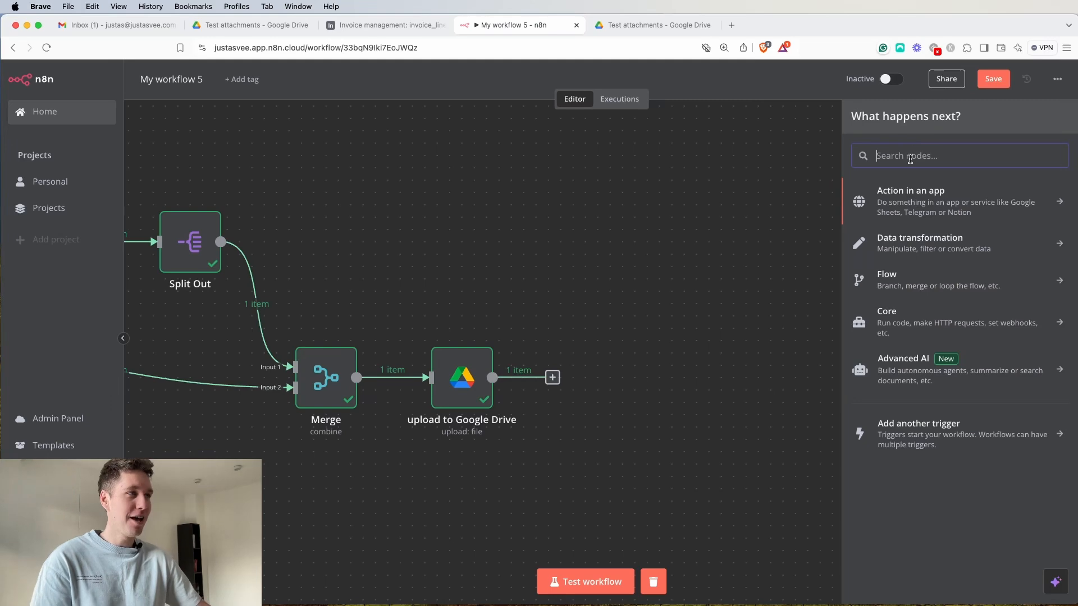
pyautogui.write('goo')
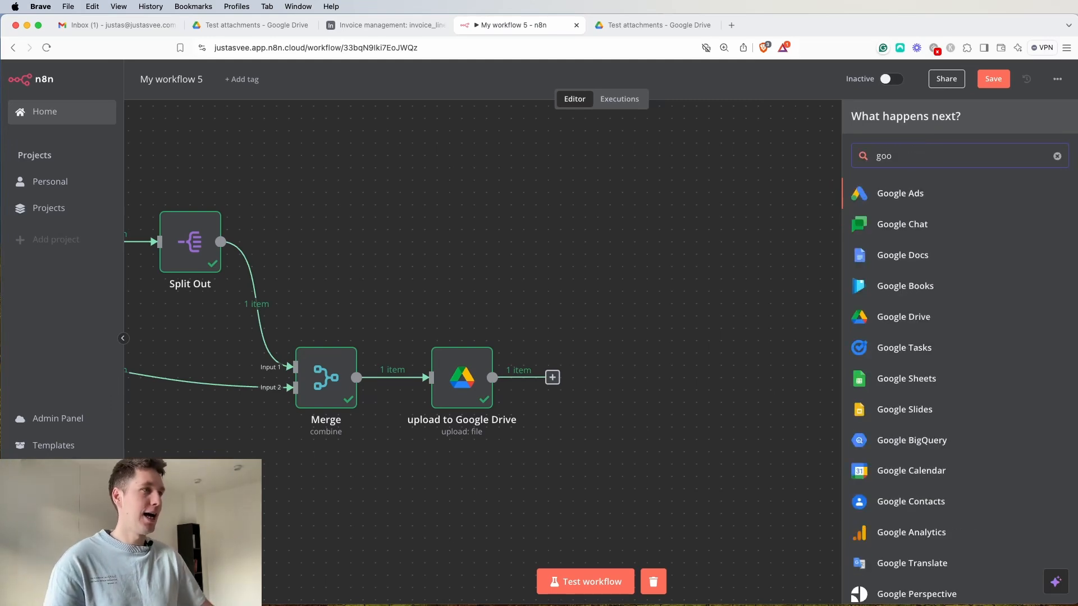
pyautogui.click(936, 315)
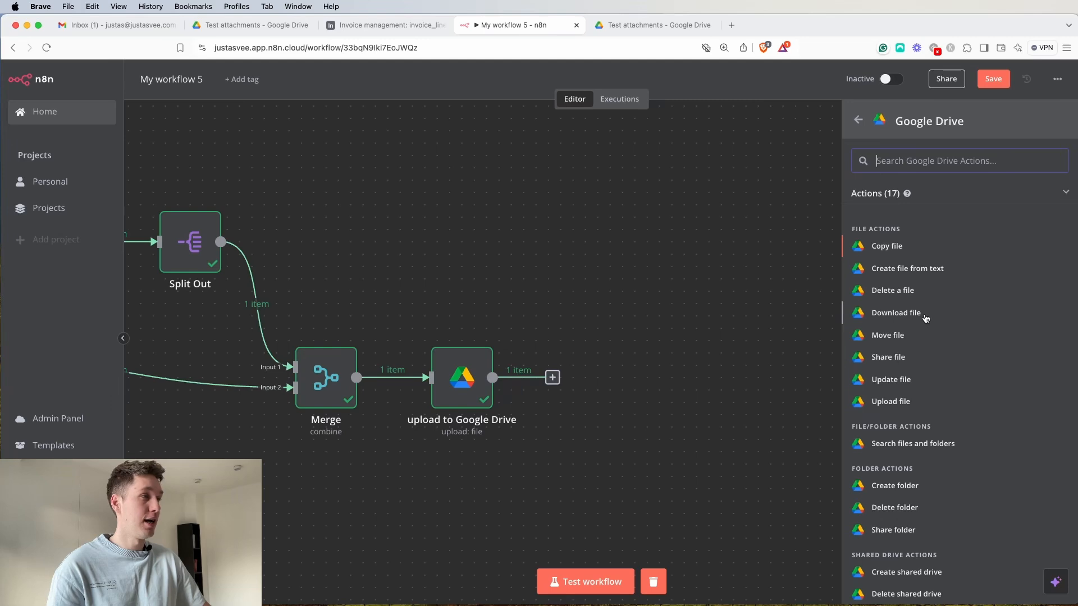
pyautogui.click(924, 318)
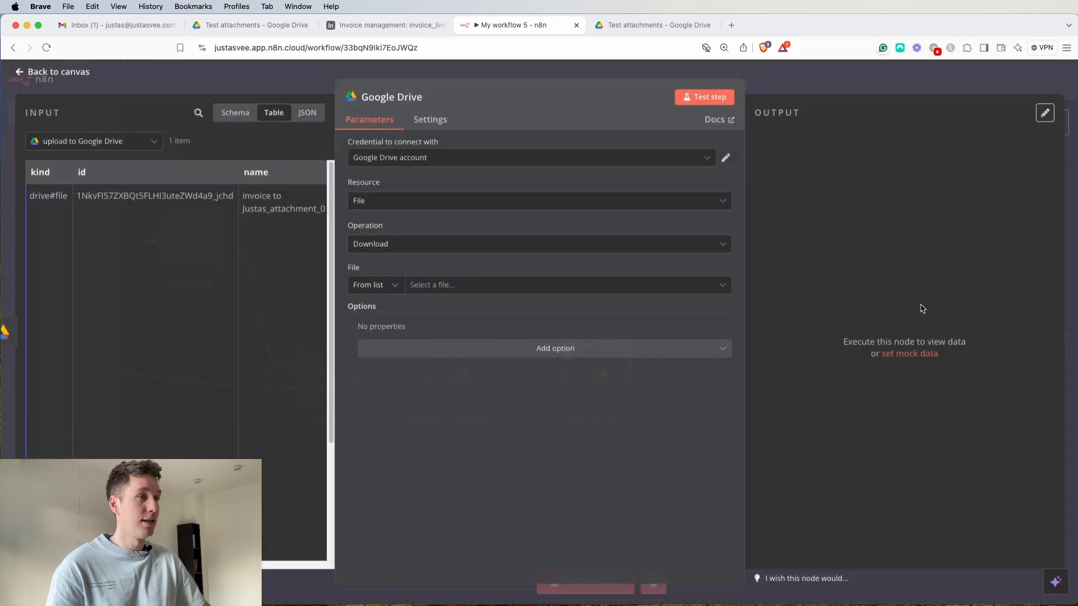
# Rename the new download node as "download binary data".
pyautogui.click(424, 98)
pyautogui.doubleClick(502, 95)
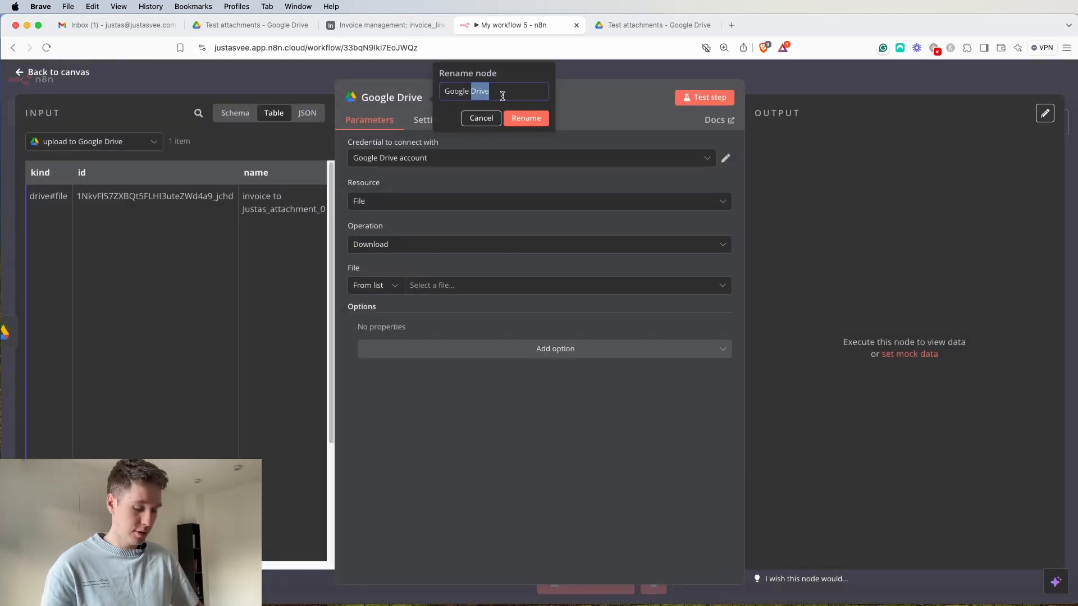
pyautogui.press('super+a')
pyautogui.write('d')
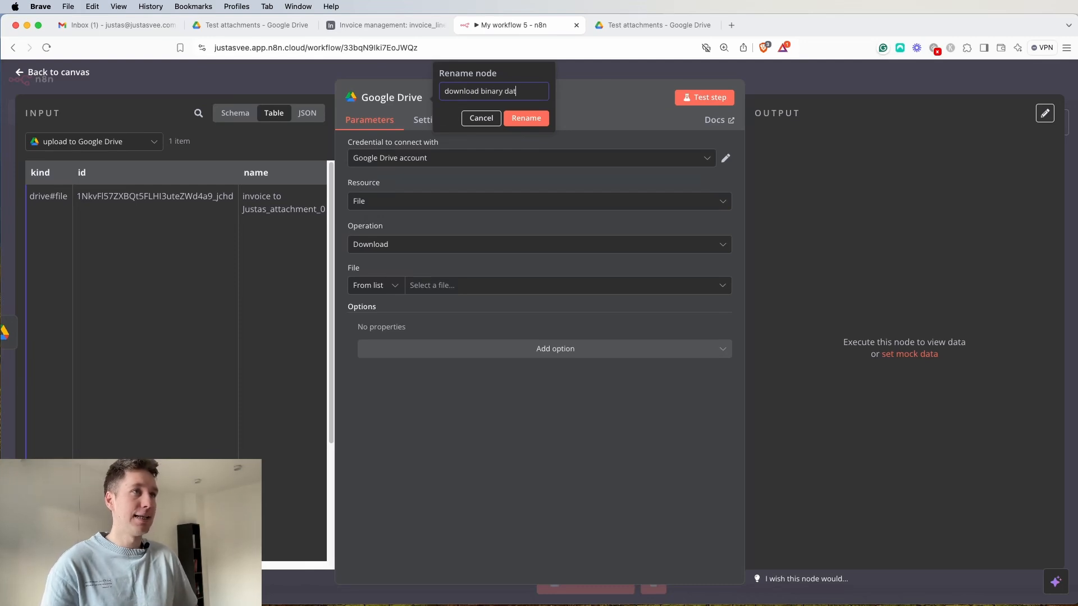
pyautogui.click(539, 118)
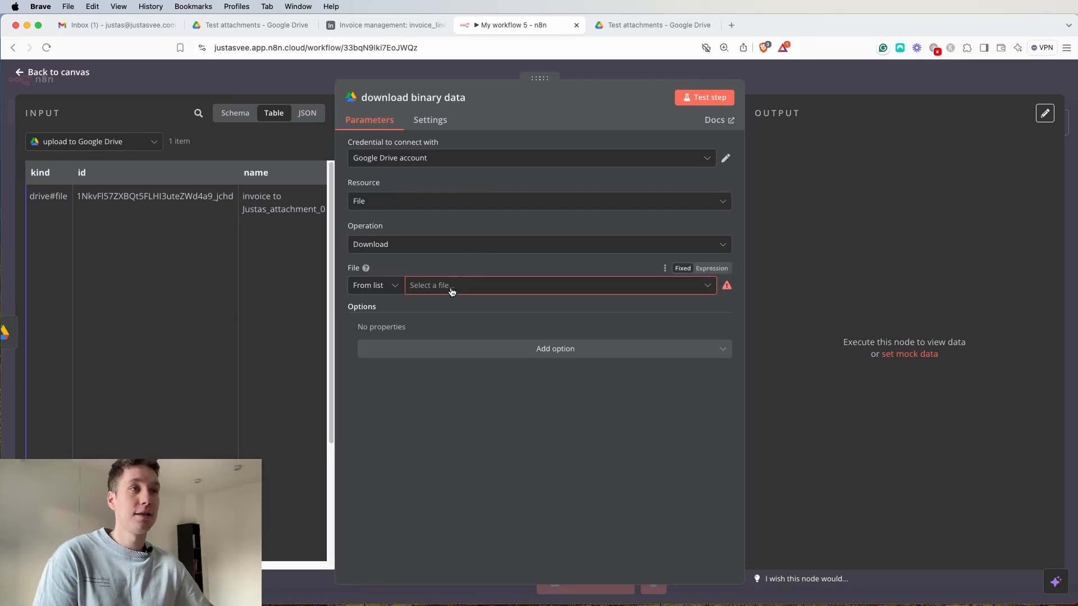
# Set the download node's file to be chosen by ID, using the id from the upload to Google Drive output.
pyautogui.click(383, 288)
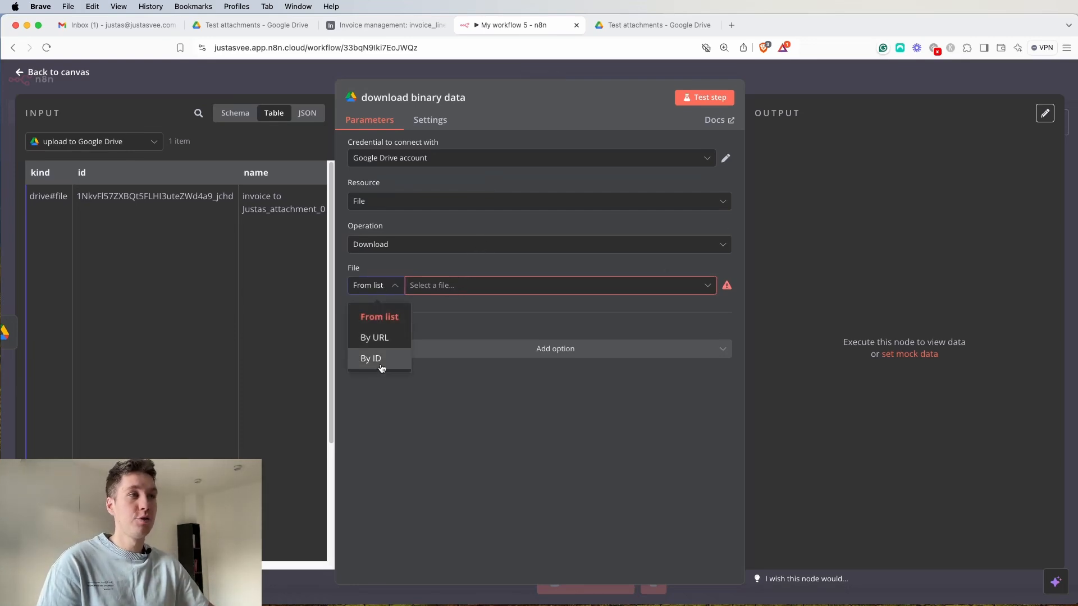
pyautogui.press('super+grave')
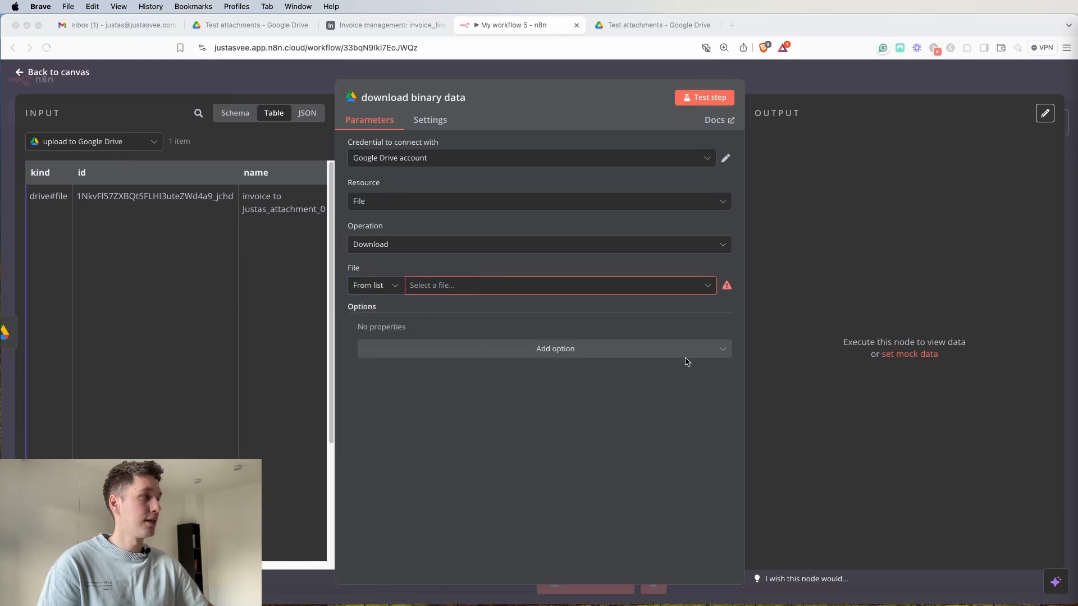
pyautogui.click(373, 285)
pyautogui.click(395, 357)
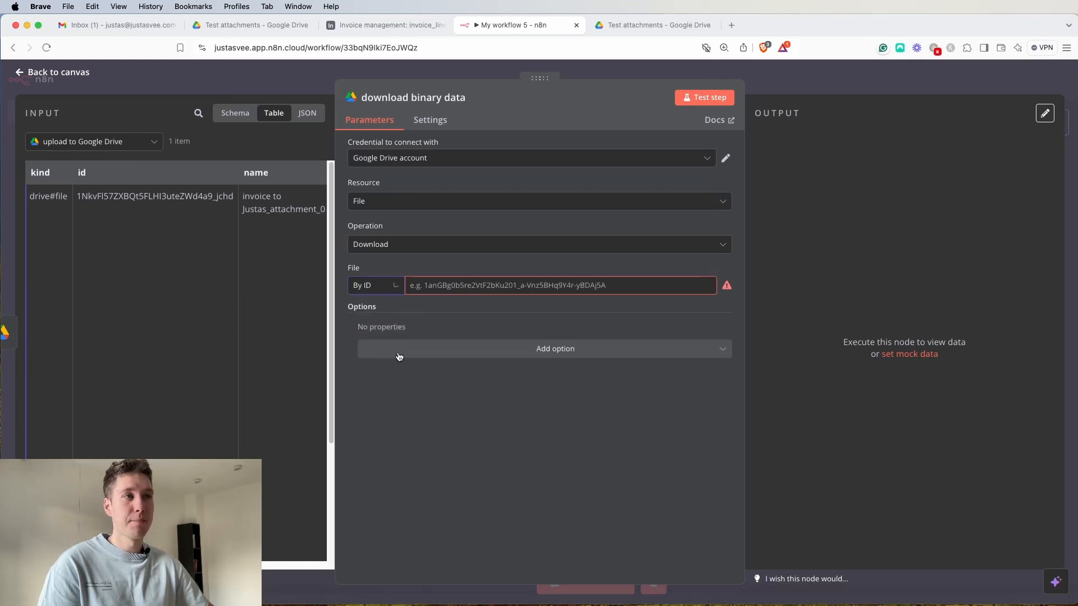
pyautogui.click(236, 115)
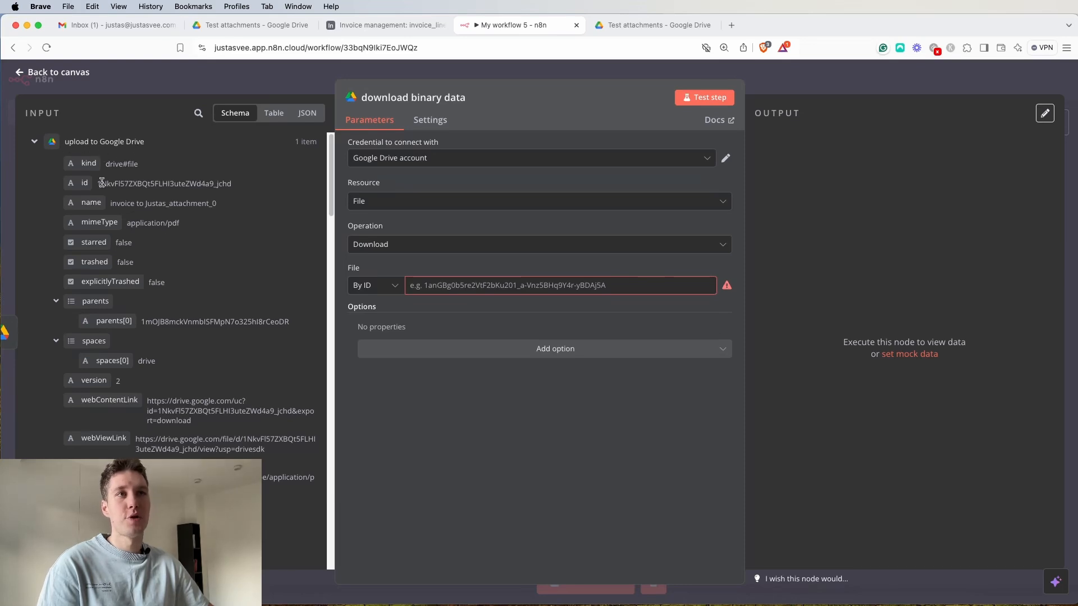
pyautogui.moveTo(101, 182); pyautogui.dragTo(453, 293)
pyautogui.moveTo(348, 301); pyautogui.dragTo(495, 303)
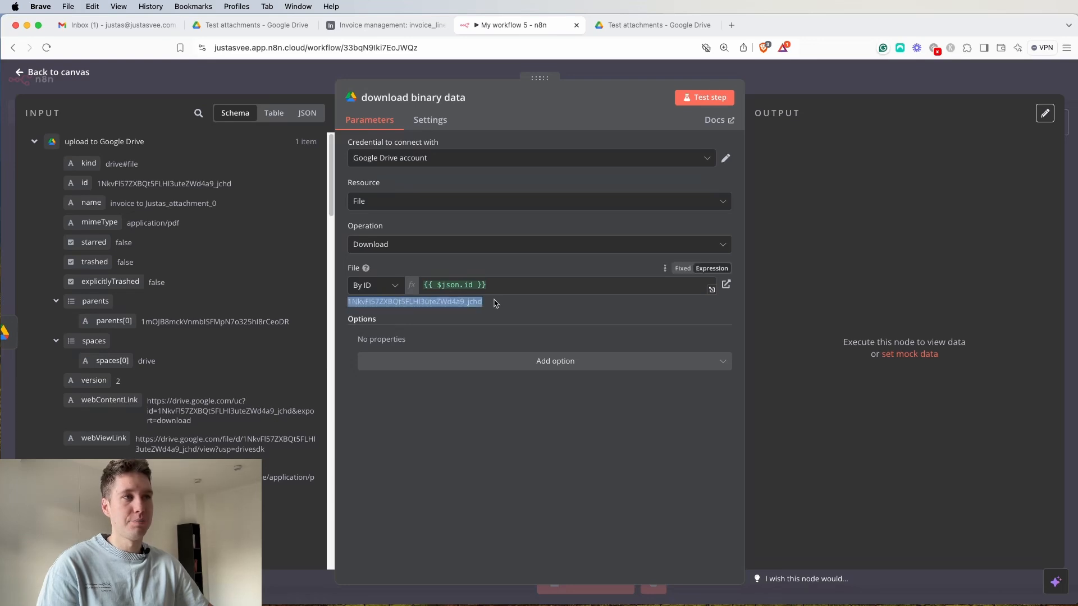
# Test the download binary data node, check the file name in its binary output and return to the canvas.
pyautogui.click(713, 98)
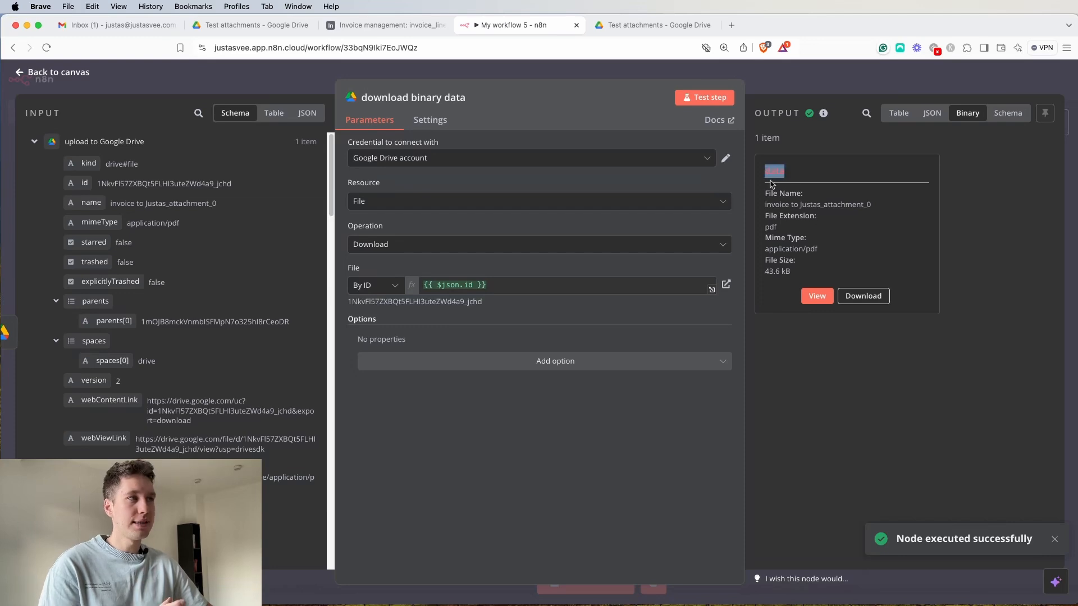
pyautogui.moveTo(772, 205); pyautogui.dragTo(899, 209)
pyautogui.click(848, 72)
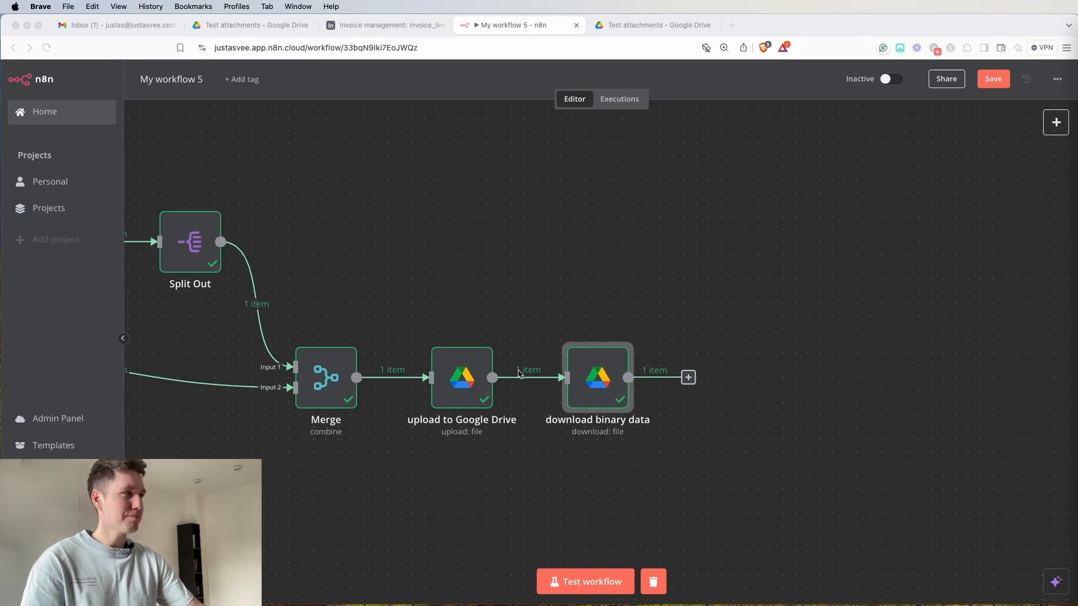
# Add an Extract from File node with the Extract from PDF action after the download binary data node.
pyautogui.click(678, 386)
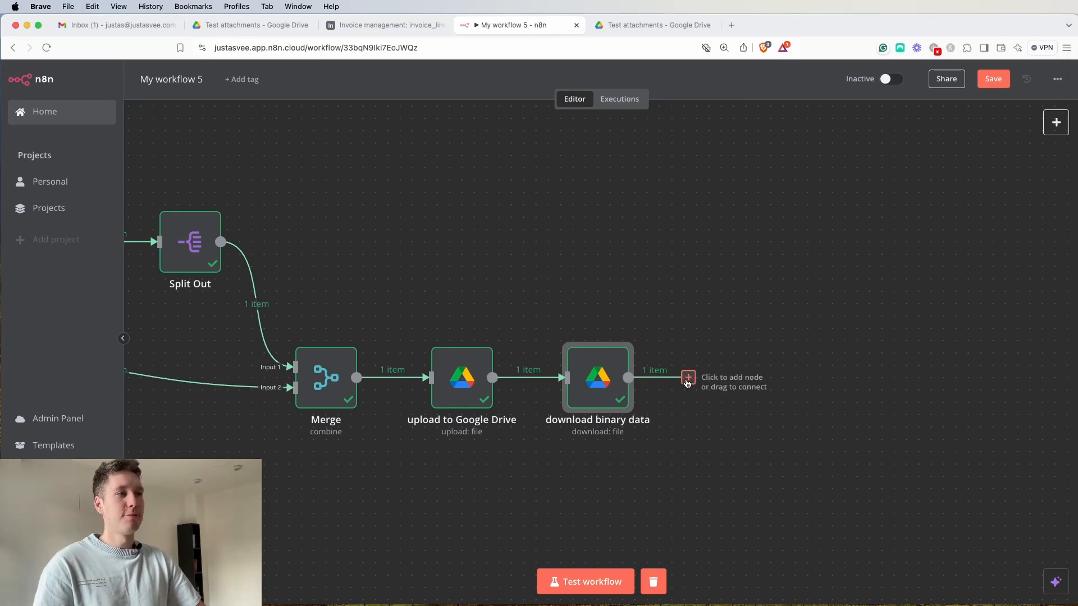
pyautogui.click(687, 378)
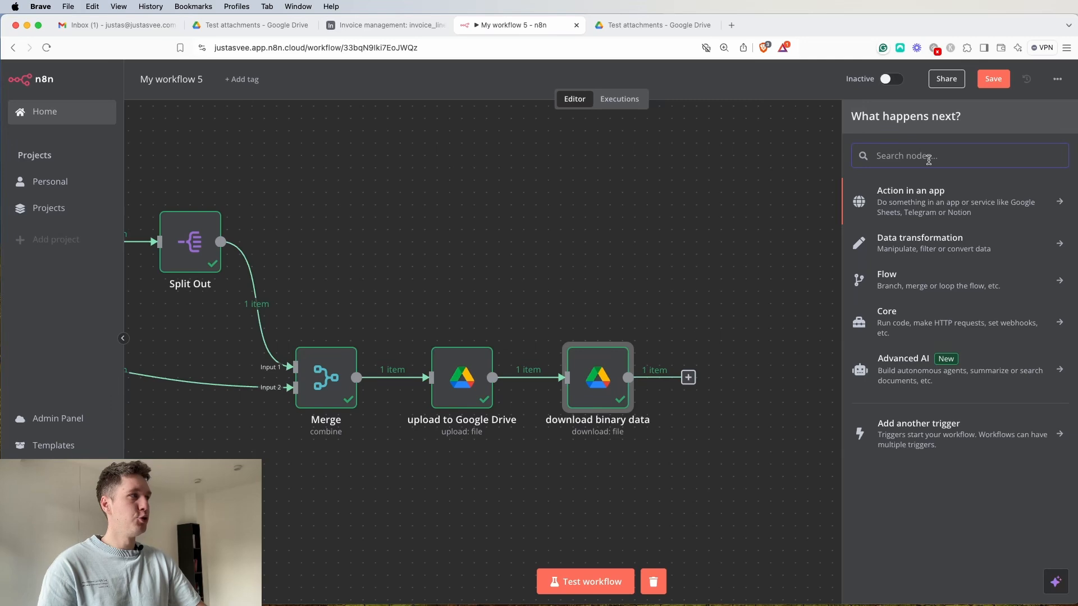
pyautogui.write('ext')
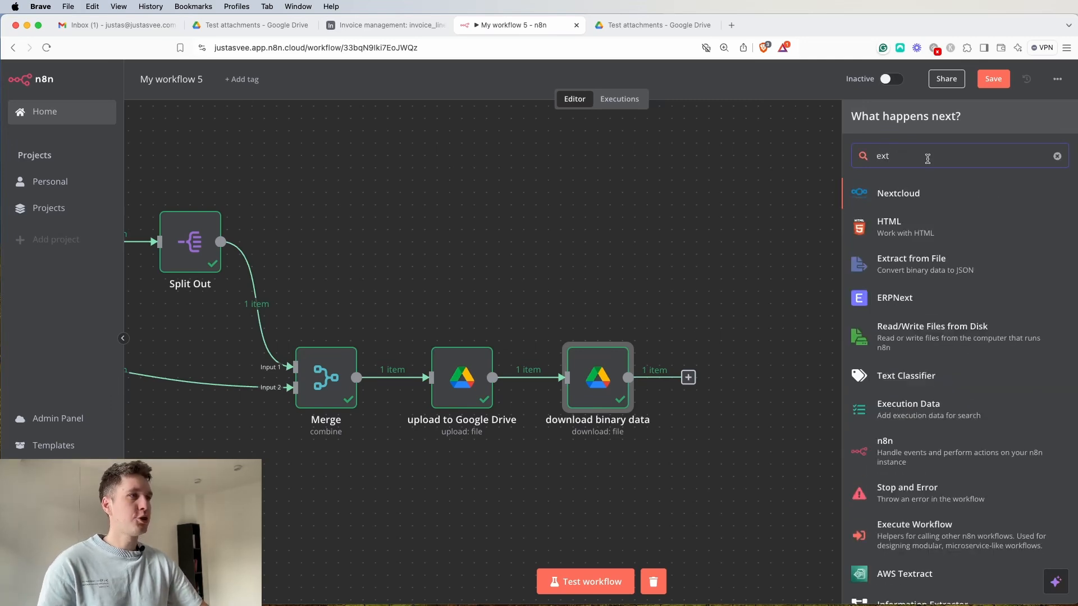
pyautogui.click(912, 262)
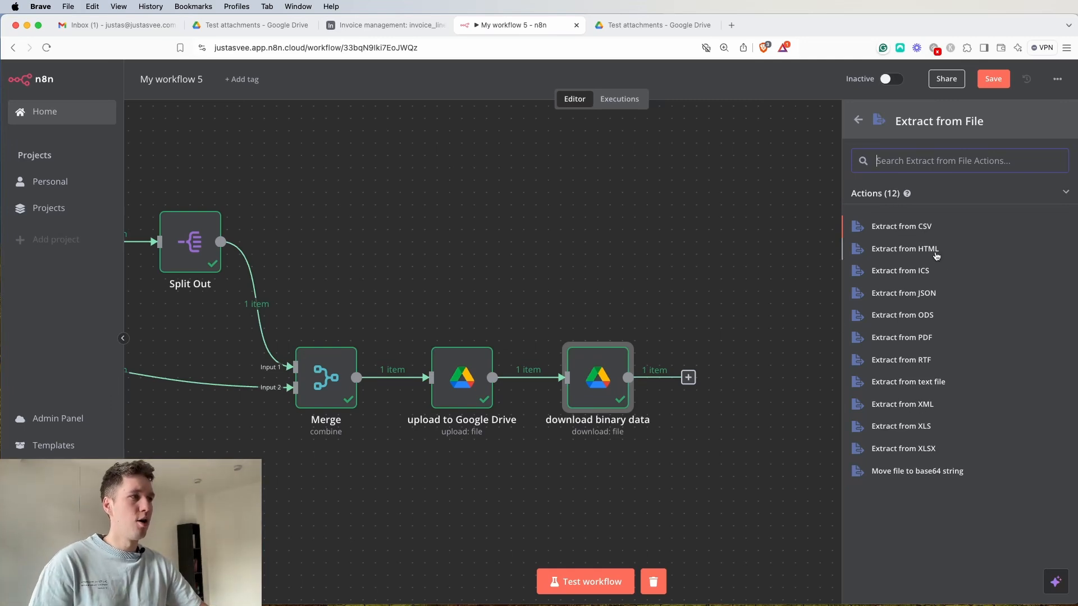
pyautogui.click(895, 339)
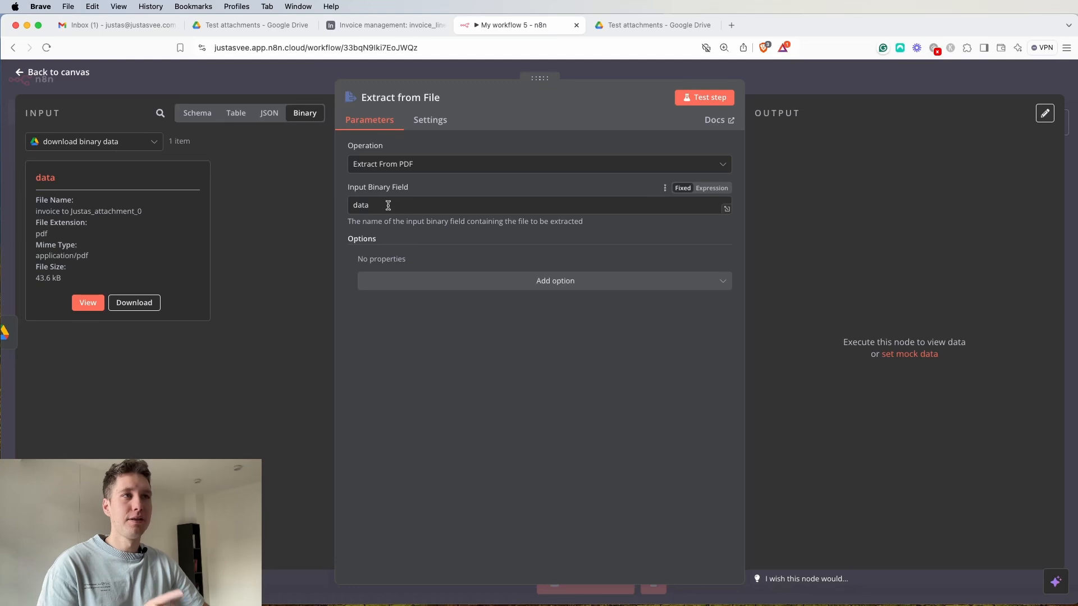
# Compare the input binary field name with the name of the incoming binary item, and close the node.
pyautogui.moveTo(59, 179); pyautogui.dragTo(36, 177)
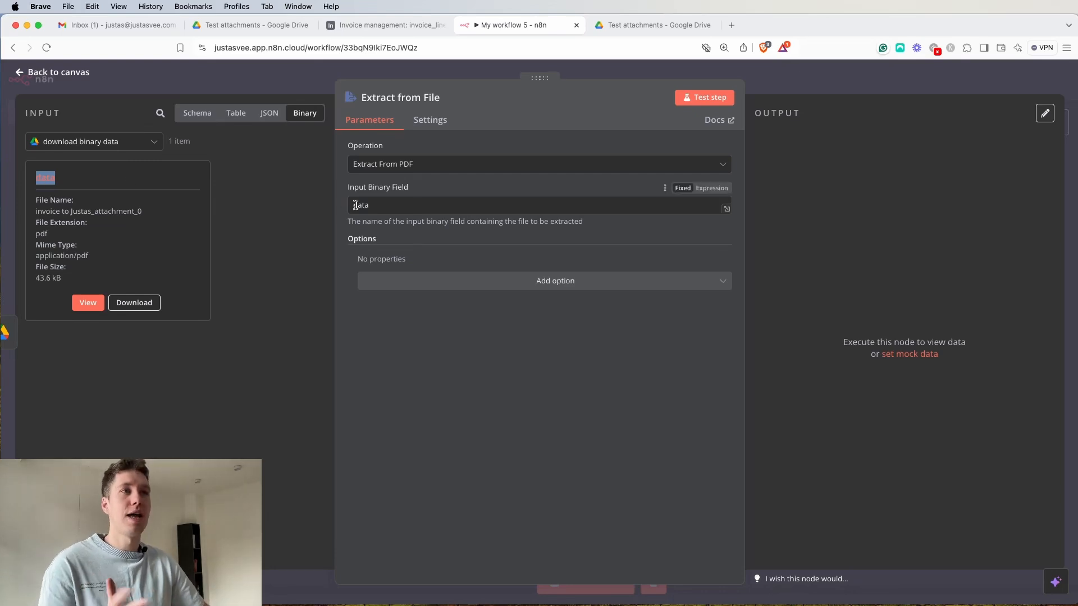
pyautogui.click(375, 206)
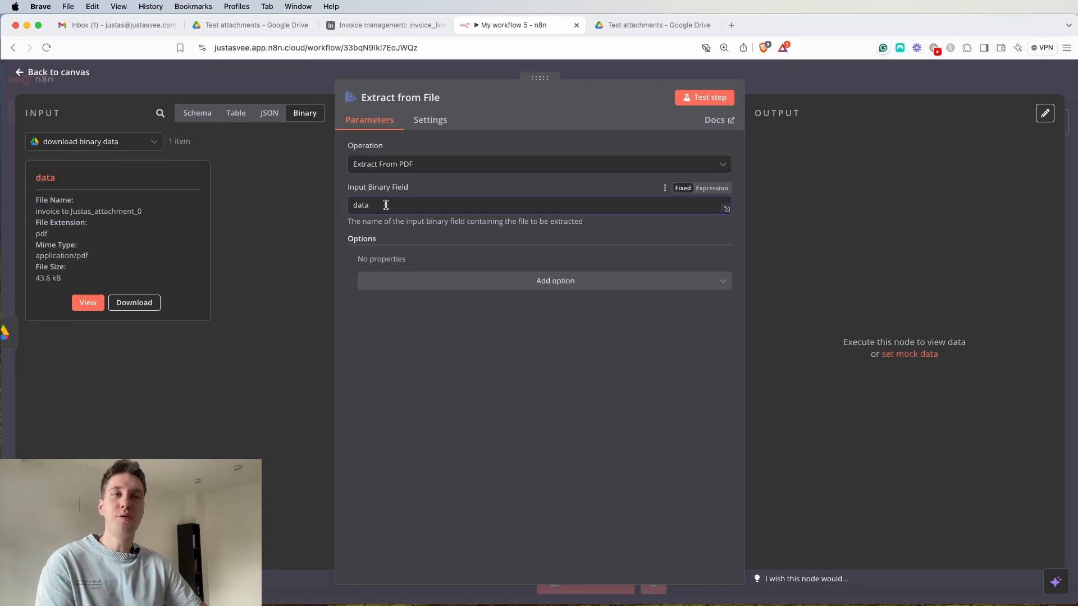
pyautogui.doubleClick(45, 177)
pyautogui.click(84, 179)
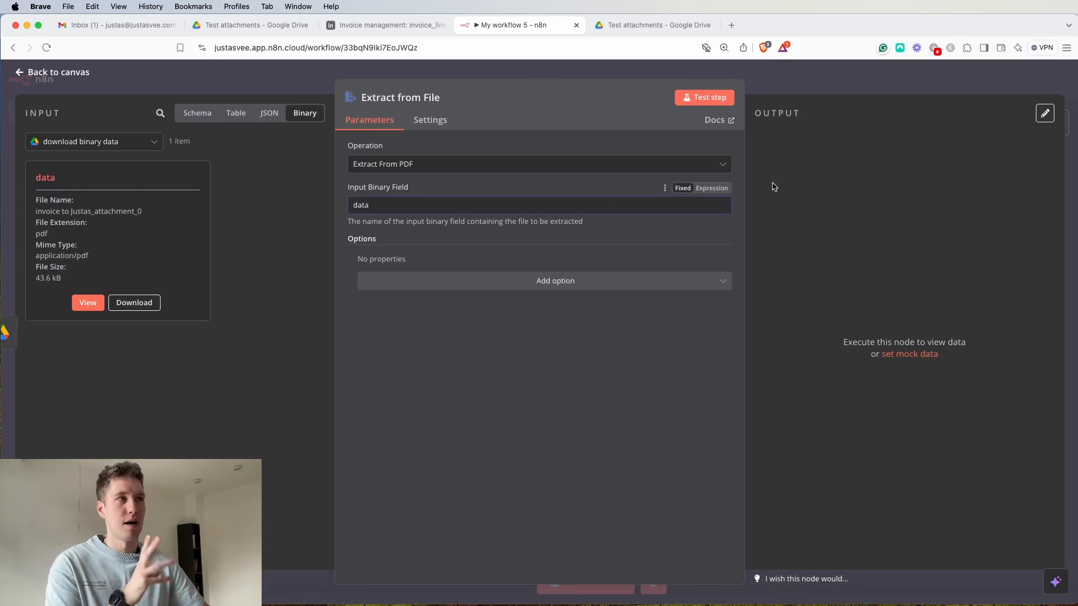
pyautogui.click(793, 91)
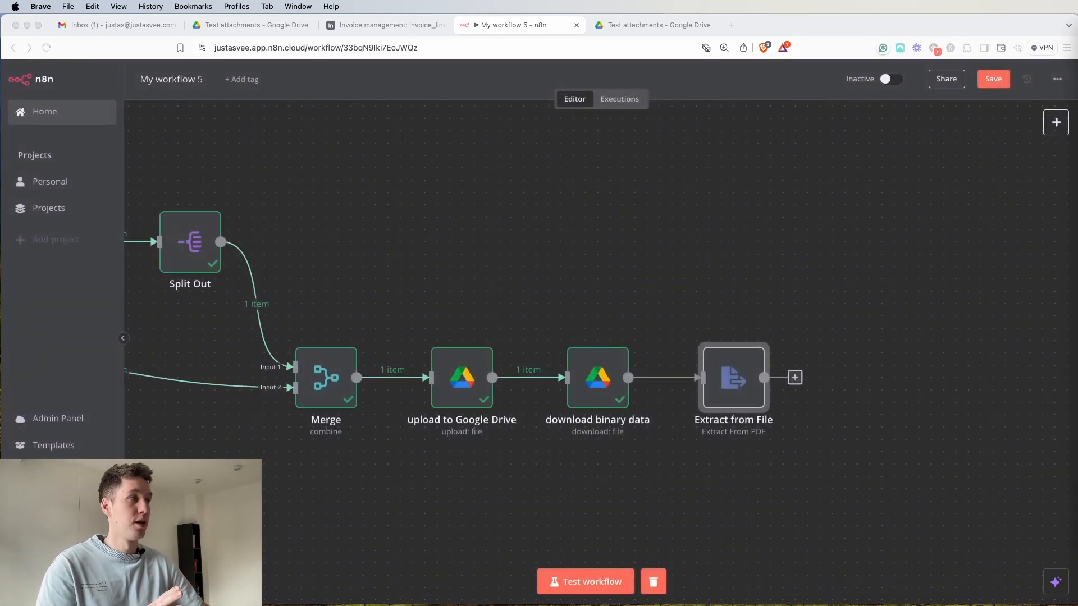
# Run the Extract from File node and examine the extracted invoice text in its JSON output.
pyautogui.moveTo(818, 243); pyautogui.dragTo(590, 243)
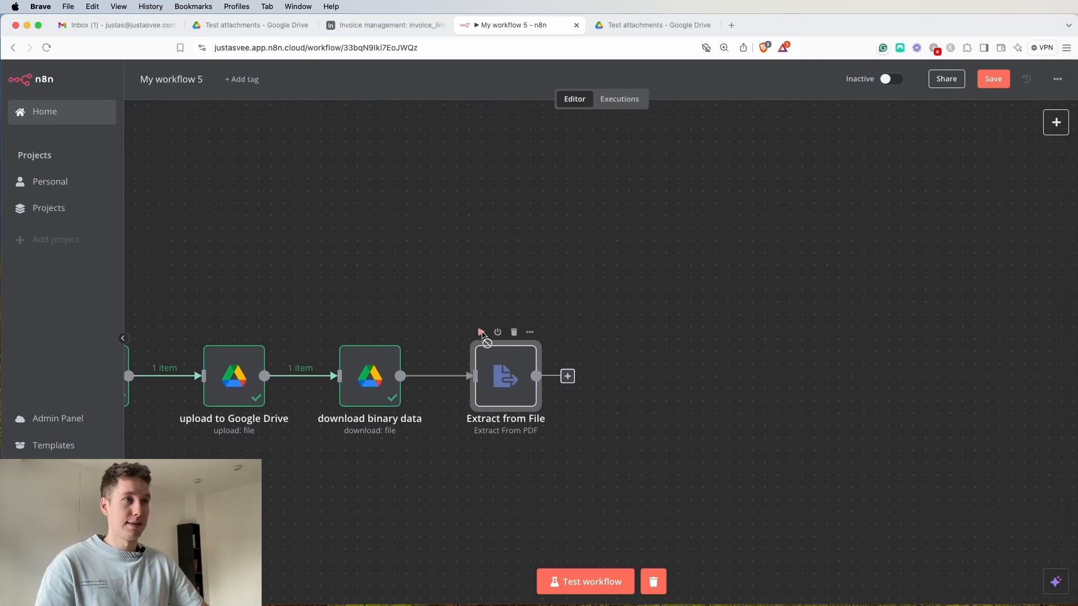
pyautogui.click(481, 331)
pyautogui.doubleClick(506, 370)
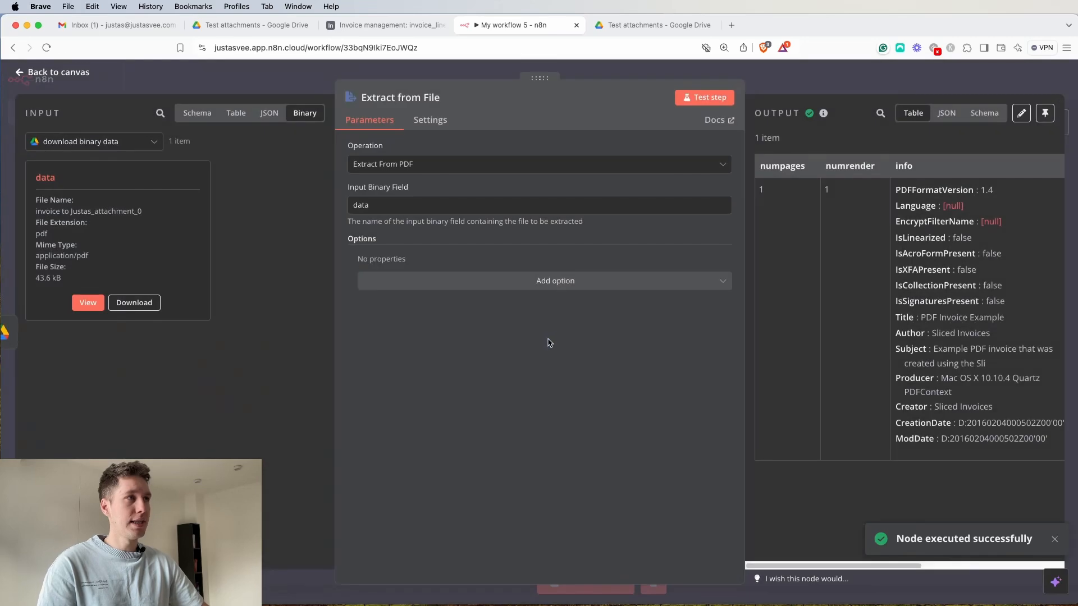
pyautogui.click(946, 113)
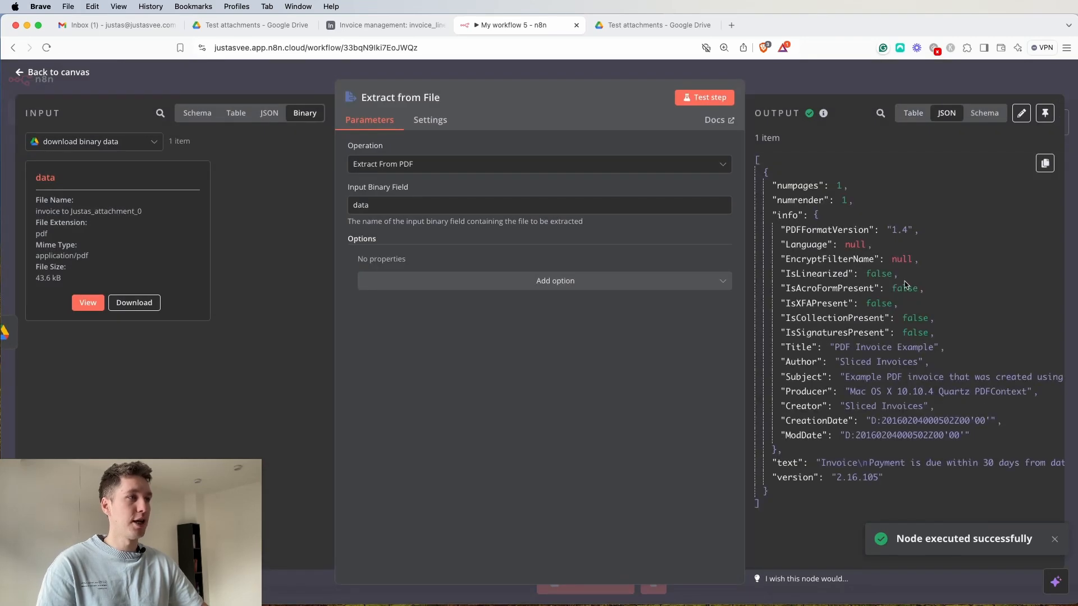
pyautogui.moveTo(779, 466); pyautogui.dragTo(1058, 475)
pyautogui.click(827, 464)
pyautogui.click(875, 472)
pyautogui.click(858, 84)
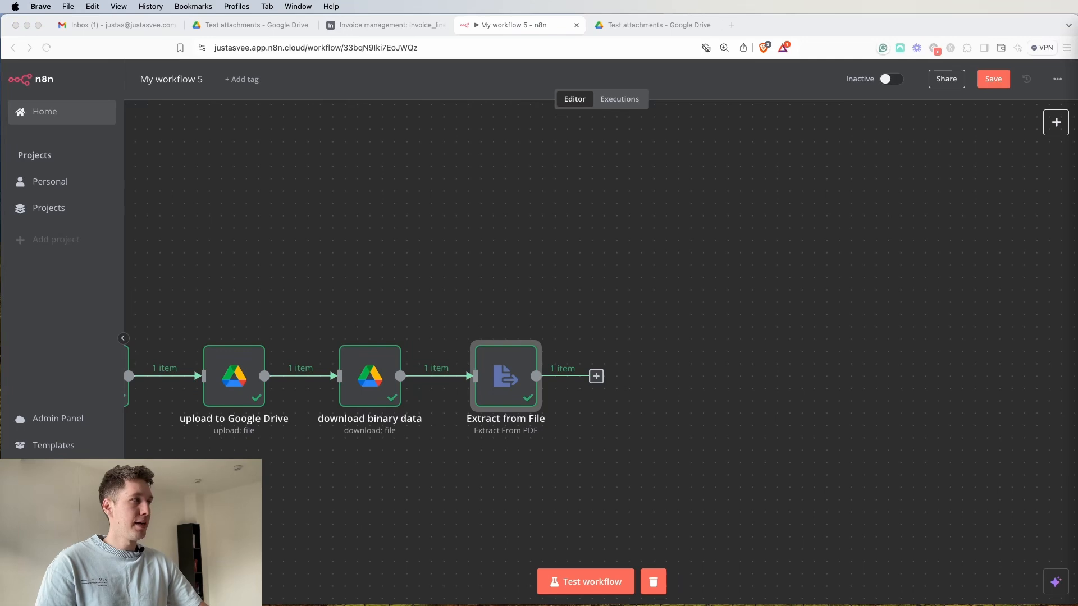
pyautogui.click(596, 376)
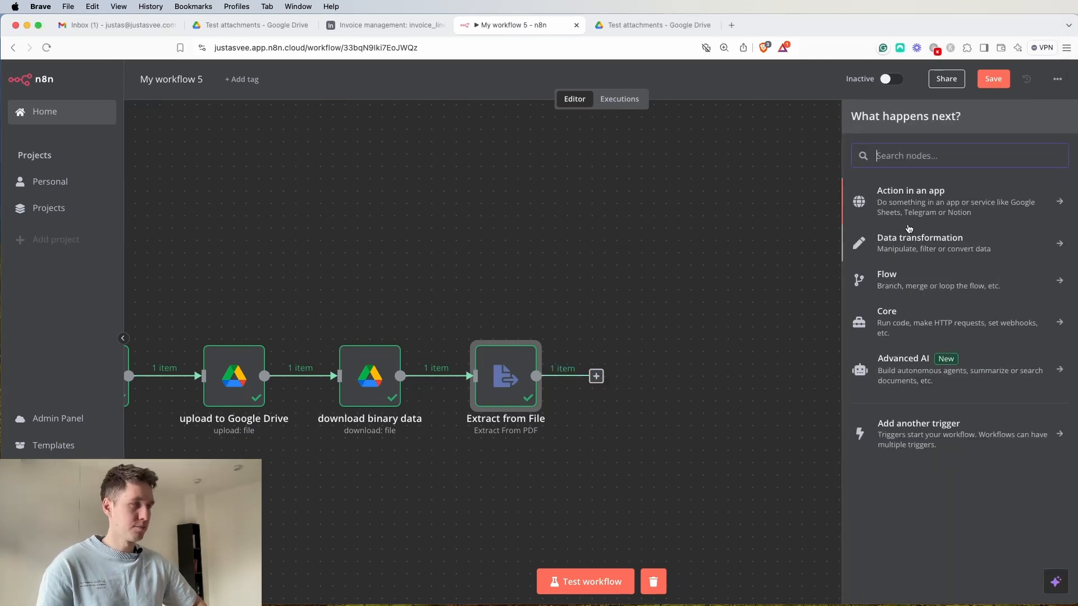
pyautogui.write('ai')
pyautogui.press('BackSpace')
pyautogui.press('BackSpace')
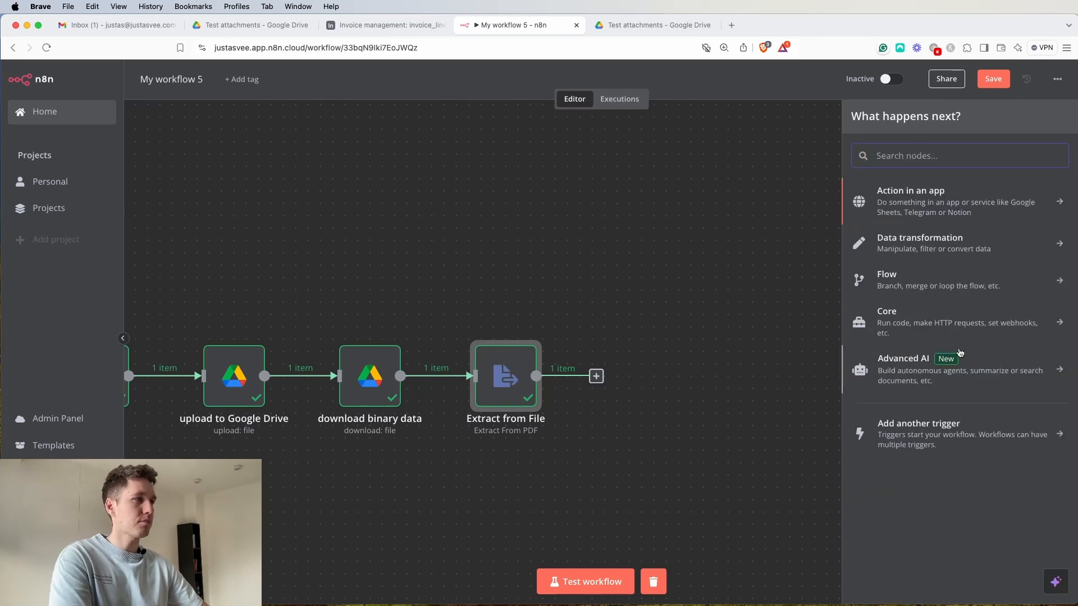
pyautogui.click(990, 371)
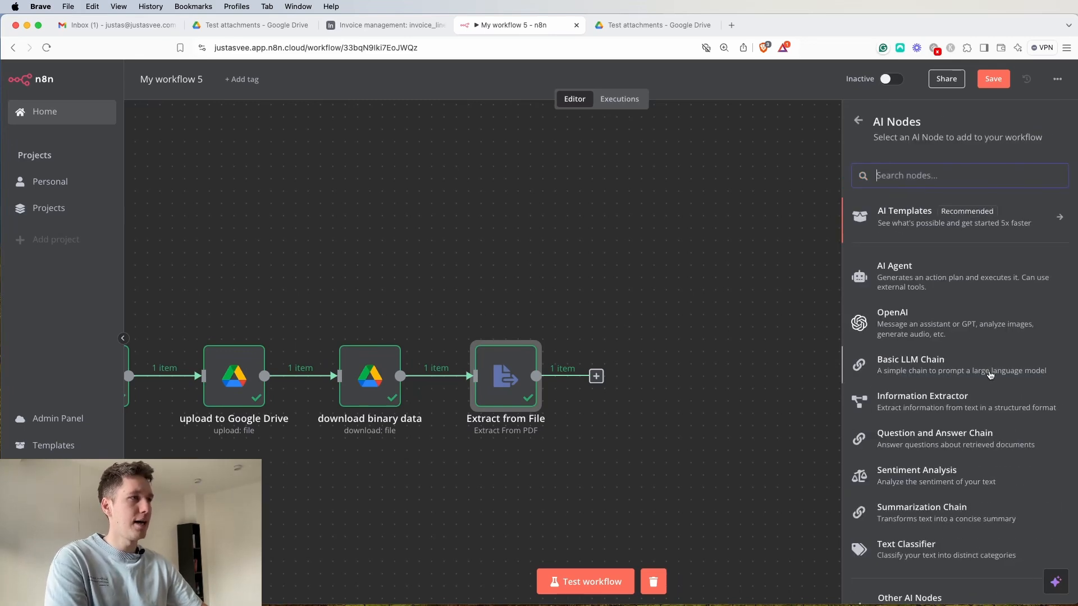
pyautogui.click(956, 372)
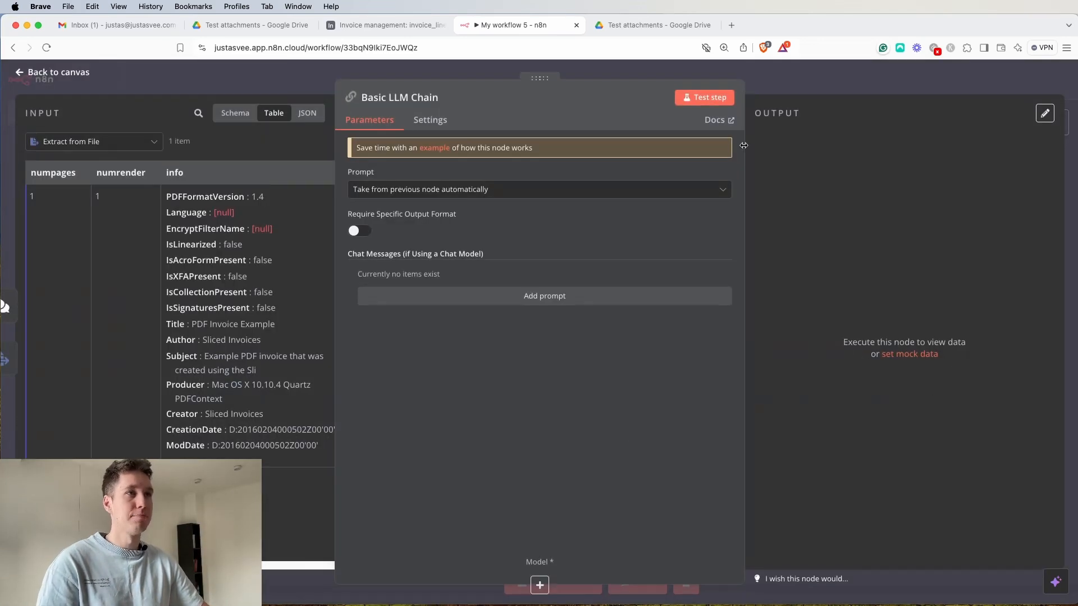
pyautogui.press('Escape')
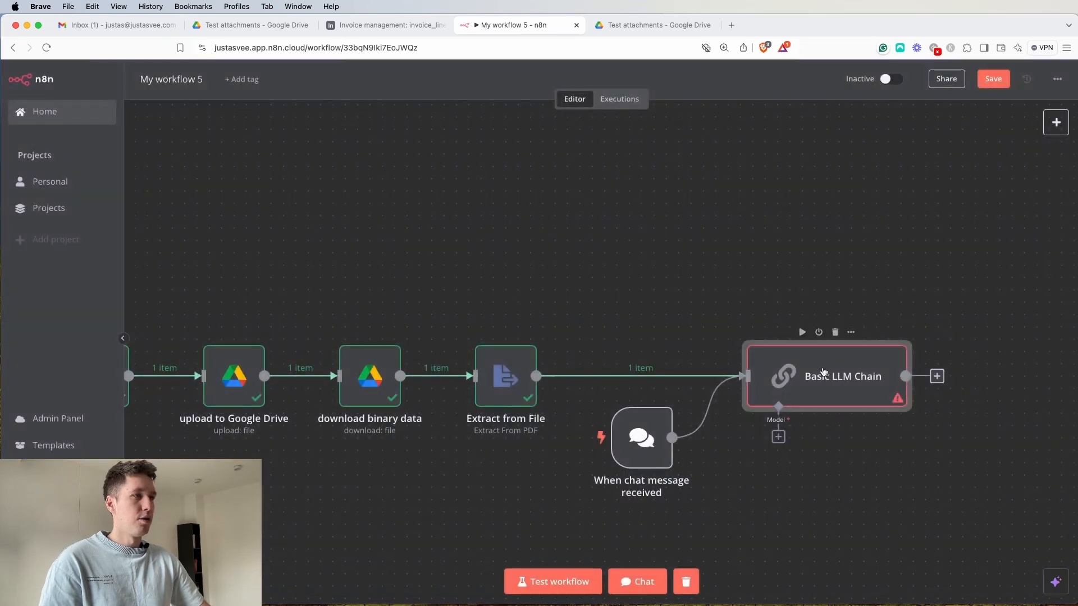
pyautogui.click(835, 332)
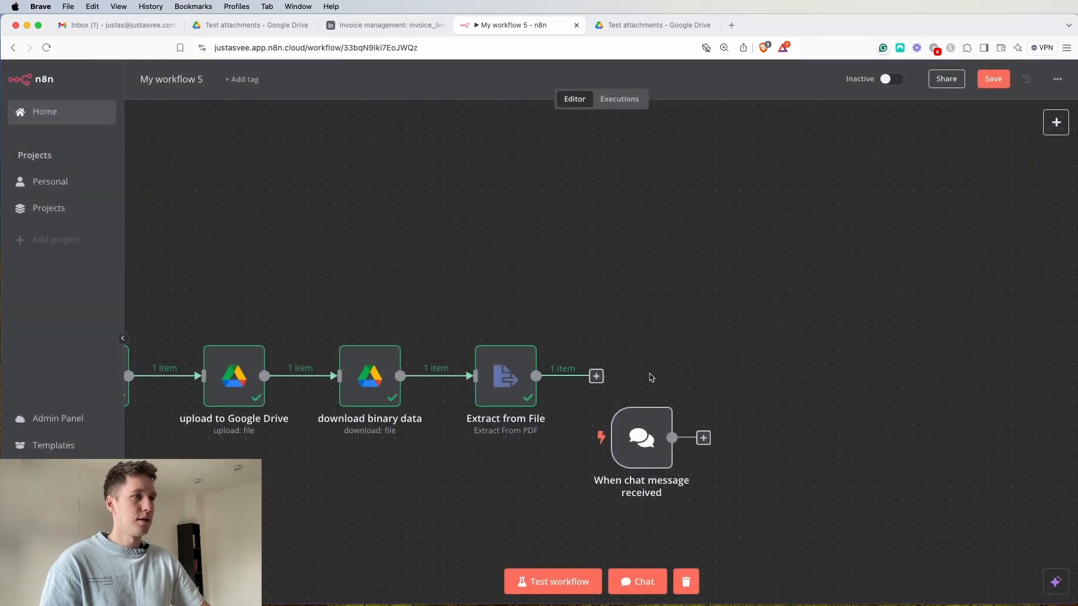
# Add a Basic LLM Chain node after Extract from File and delete the chat message trigger that comes with it.
pyautogui.click(596, 376)
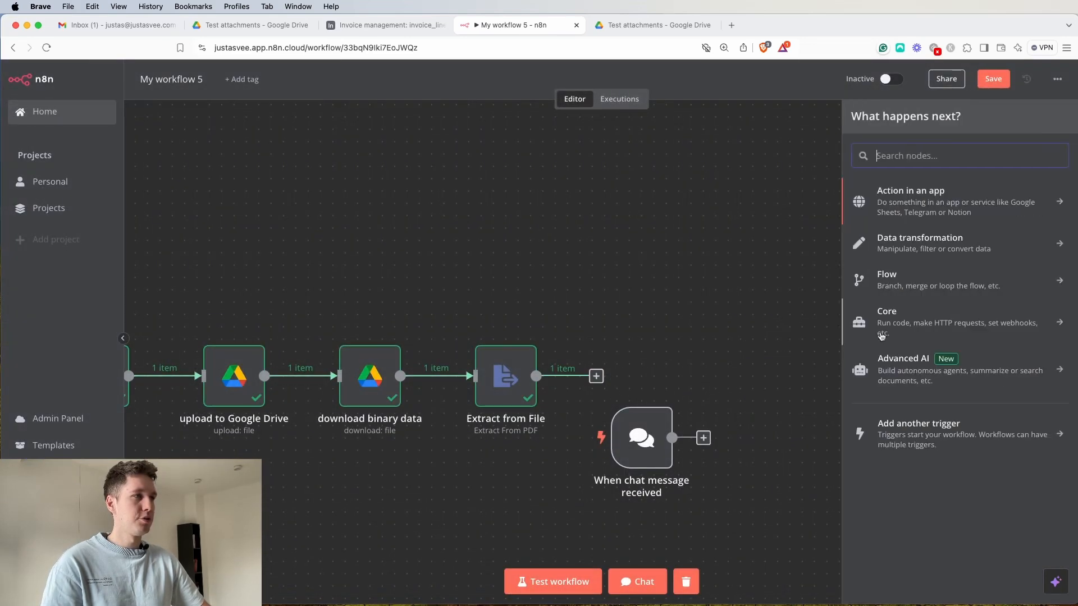
pyautogui.click(908, 371)
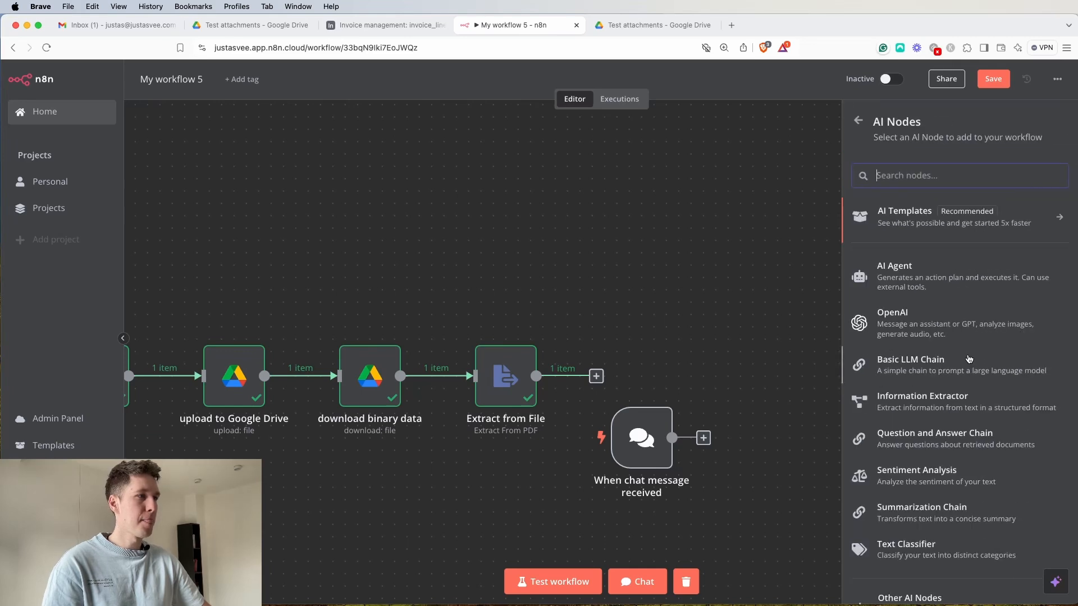
pyautogui.scroll(-2, 936, 566)
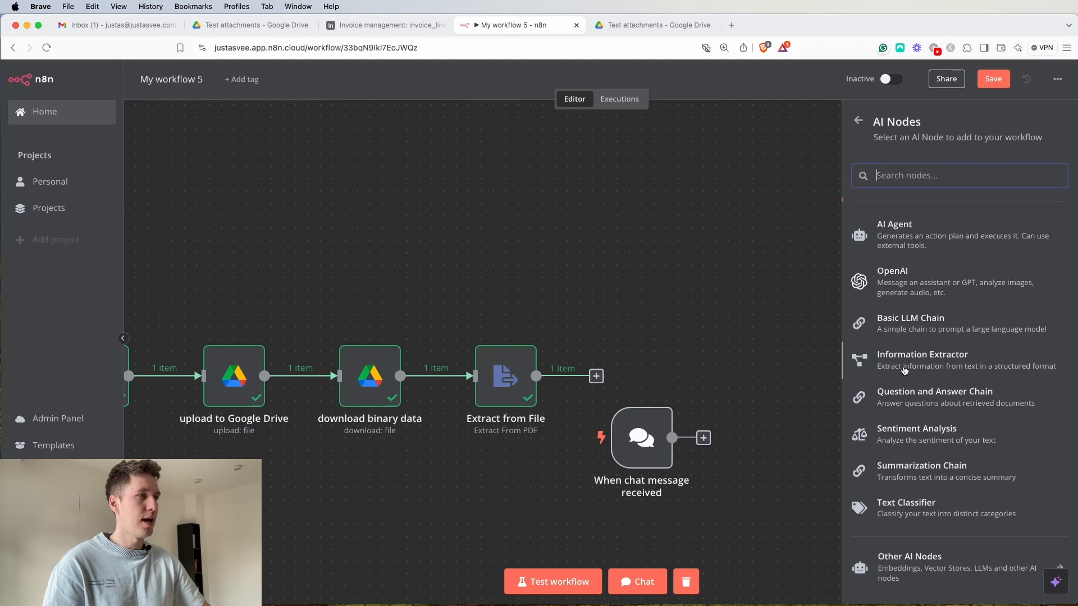
pyautogui.click(902, 331)
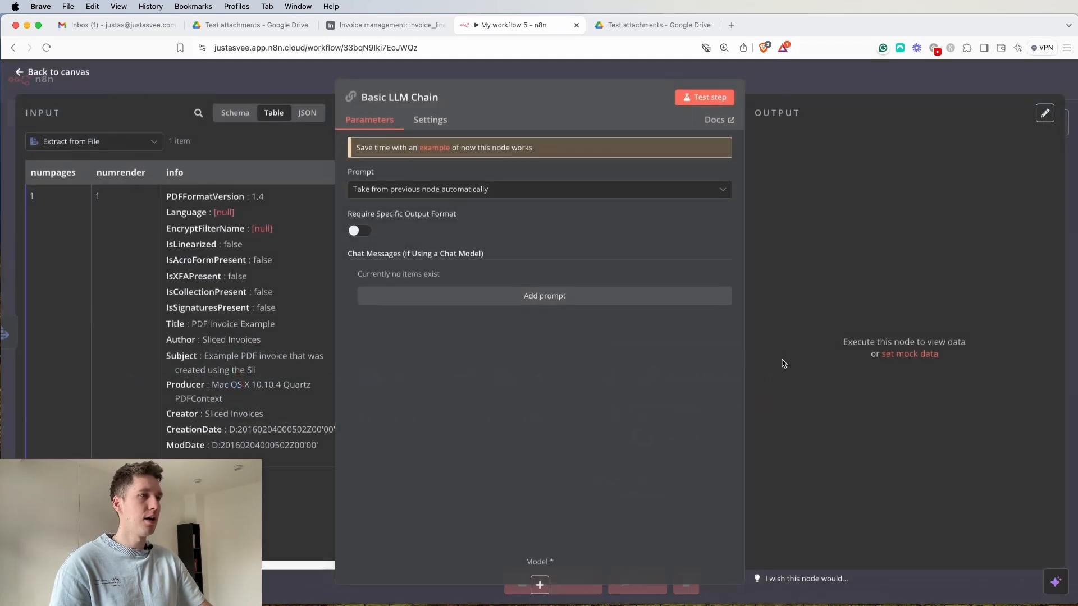
pyautogui.click(449, 74)
pyautogui.moveTo(663, 415); pyautogui.dragTo(664, 500)
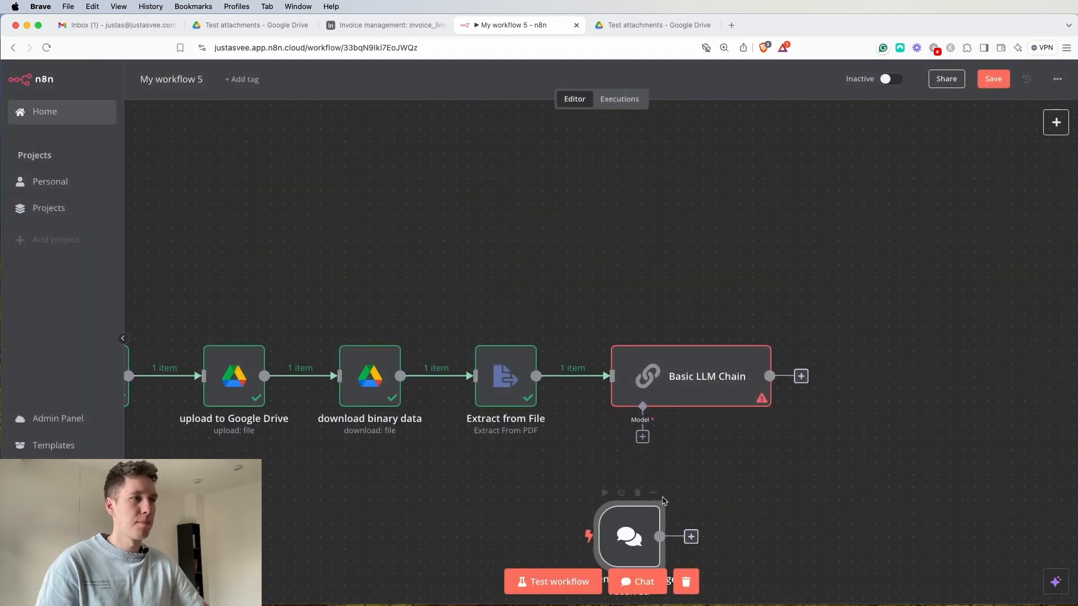
pyautogui.click(637, 492)
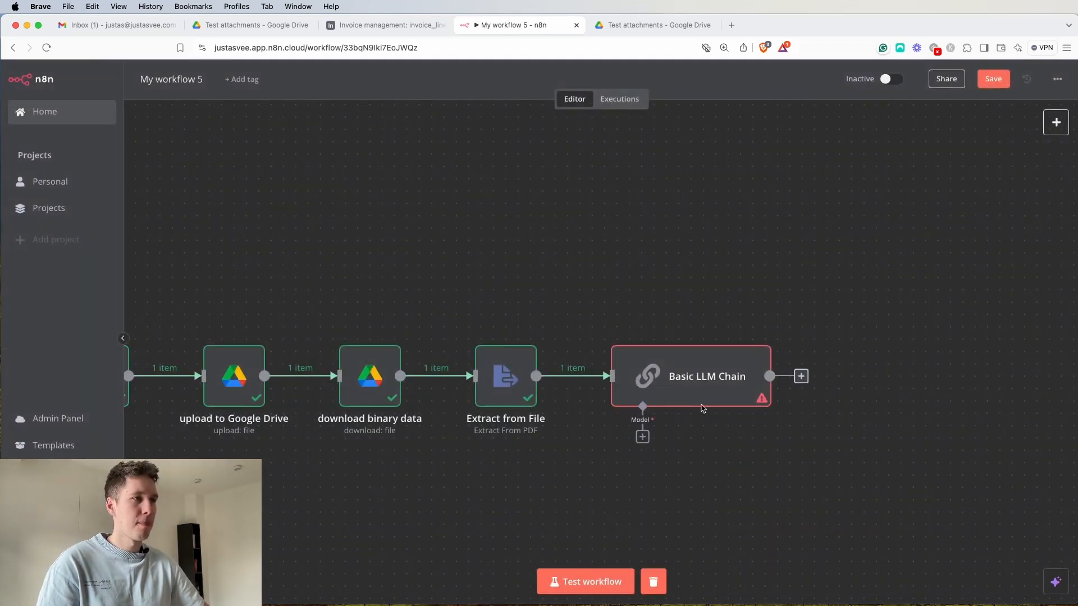
# Attach an OpenAI Chat Model to the Basic LLM Chain and place it below the Extract from File node.
pyautogui.click(642, 437)
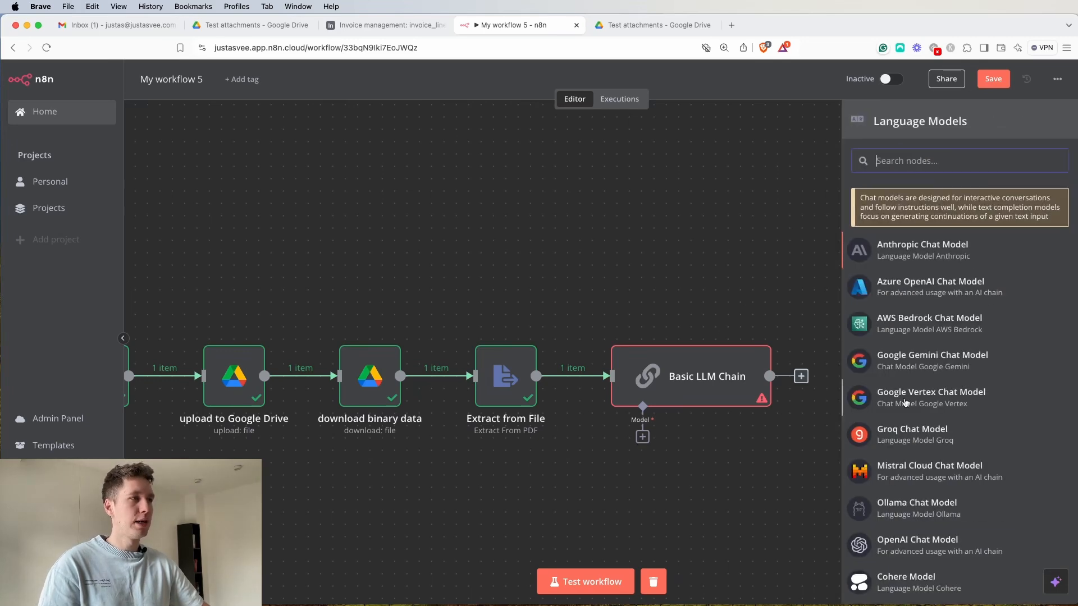
pyautogui.click(924, 547)
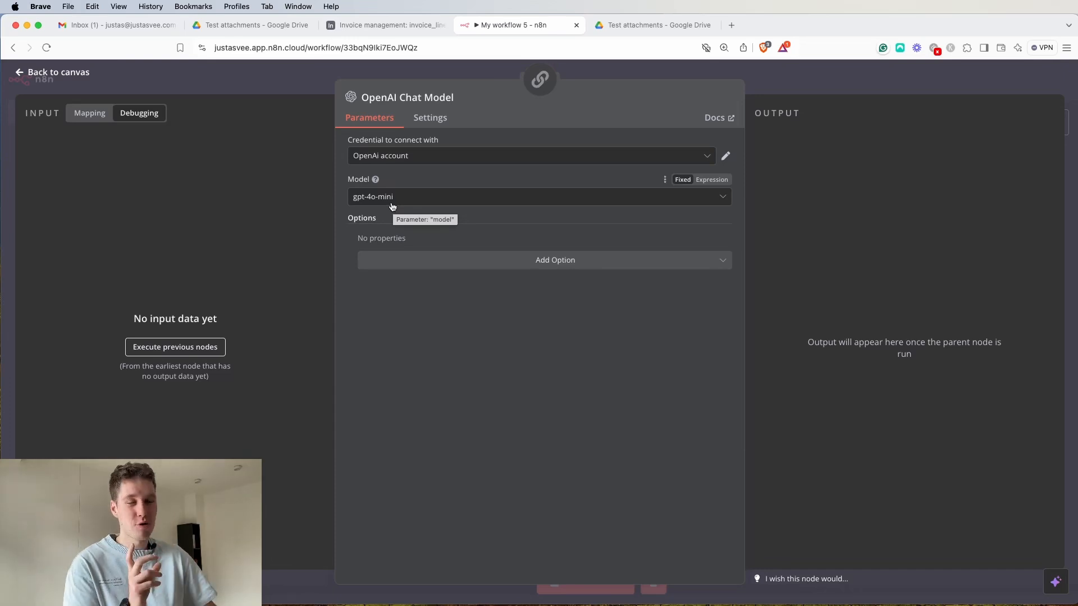
pyautogui.click(373, 73)
pyautogui.moveTo(629, 508); pyautogui.dragTo(533, 500)
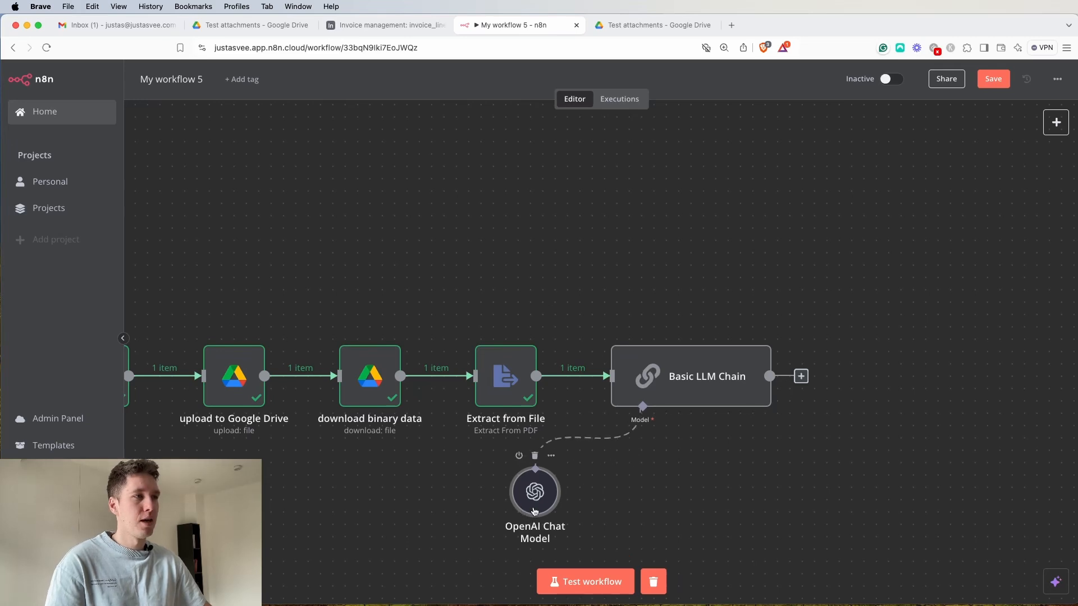
# Set the Basic LLM Chain's prompt to Define below and paste the invoice extraction prompt ending with "Text: {{ $json.text }}".
pyautogui.doubleClick(716, 396)
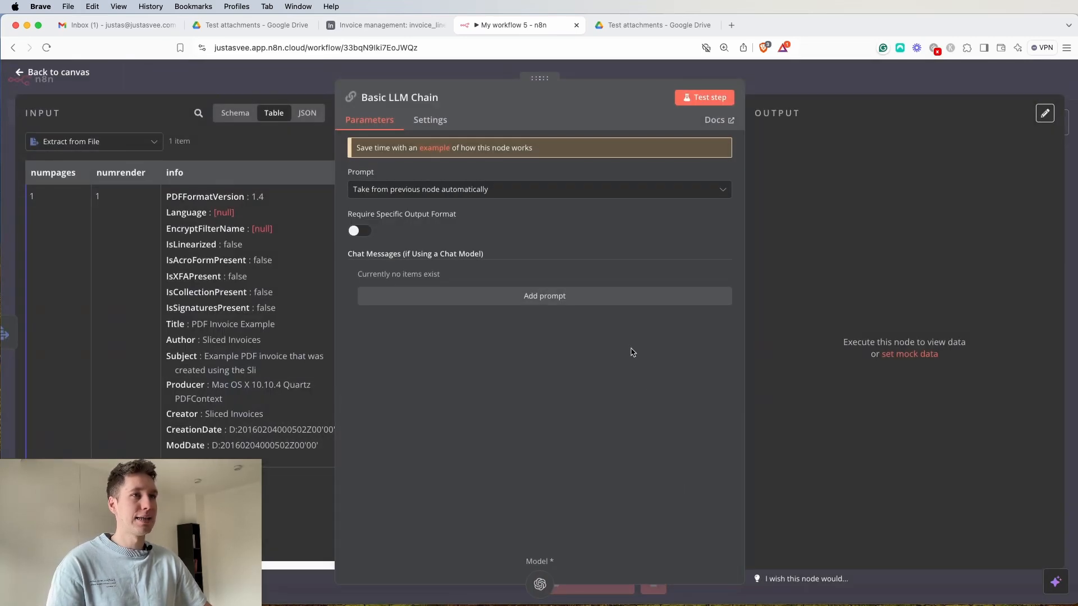
pyautogui.click(452, 194)
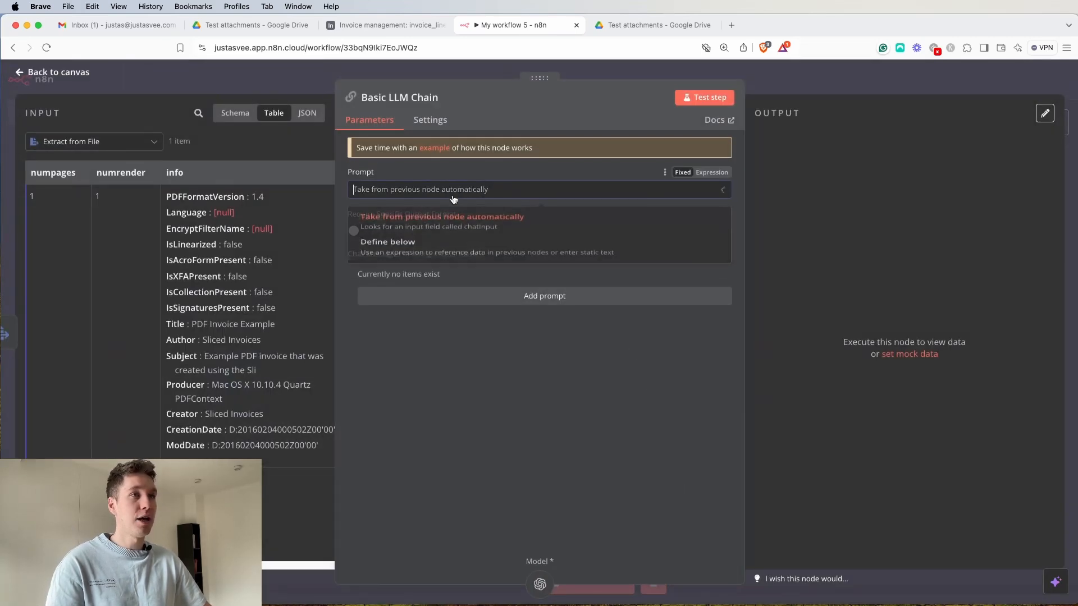
pyautogui.click(432, 263)
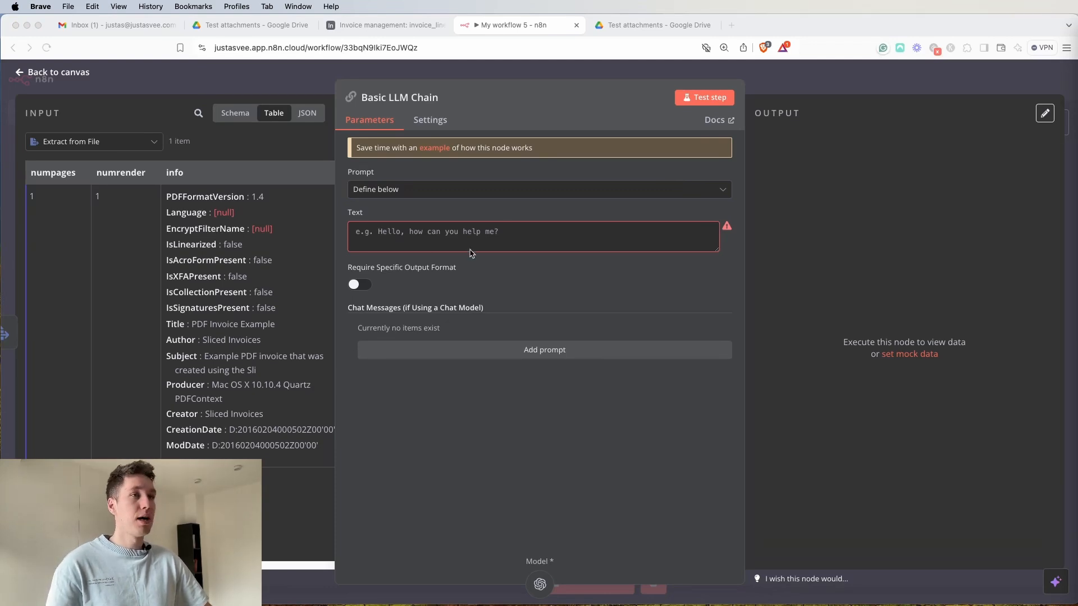
pyautogui.click(469, 191)
pyautogui.click(584, 298)
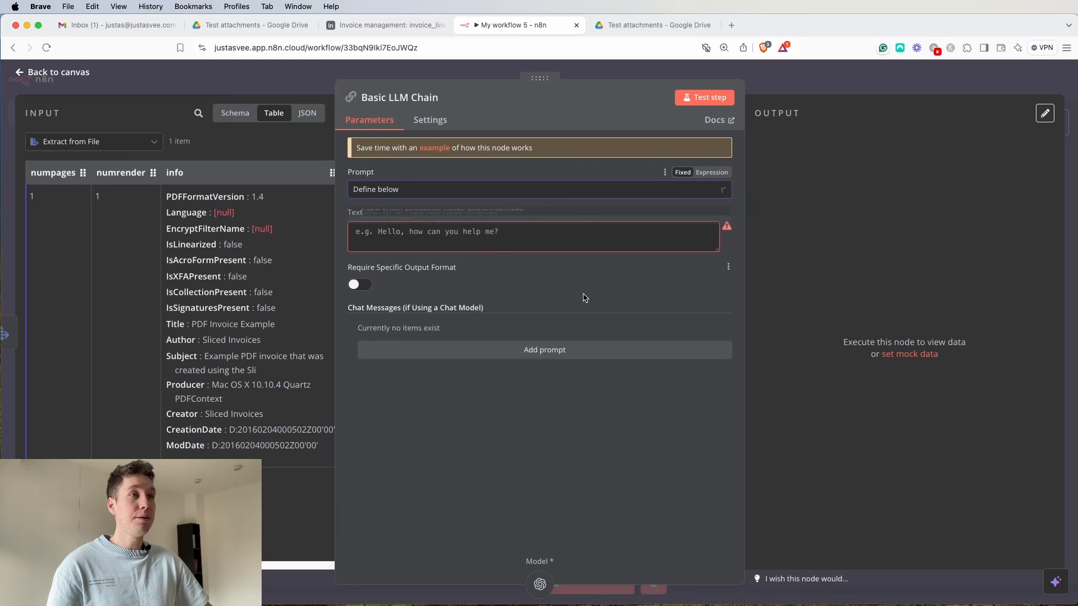
pyautogui.click(462, 238)
pyautogui.press('super+v')
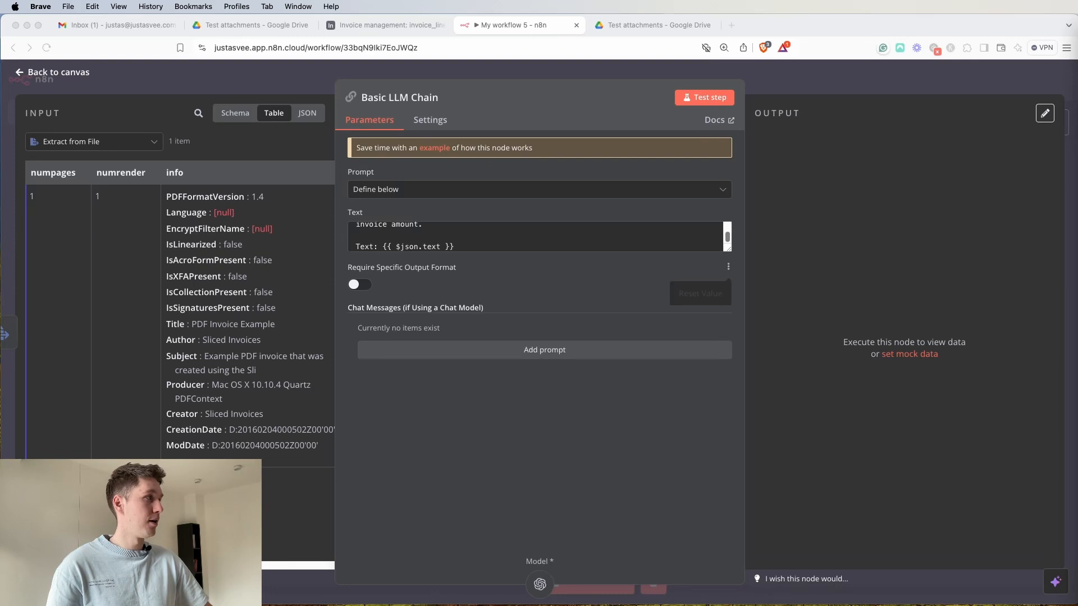
# Switch the Basic LLM Chain prompt text to an expression and open it in the expanded editor.
pyautogui.click(535, 234)
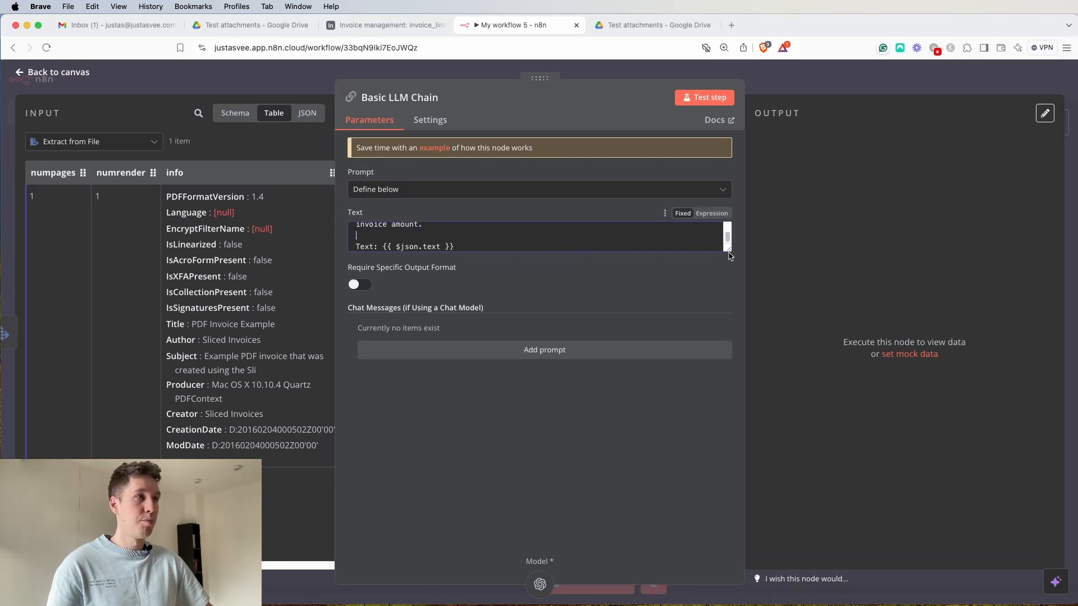
pyautogui.moveTo(730, 251); pyautogui.dragTo(692, 502)
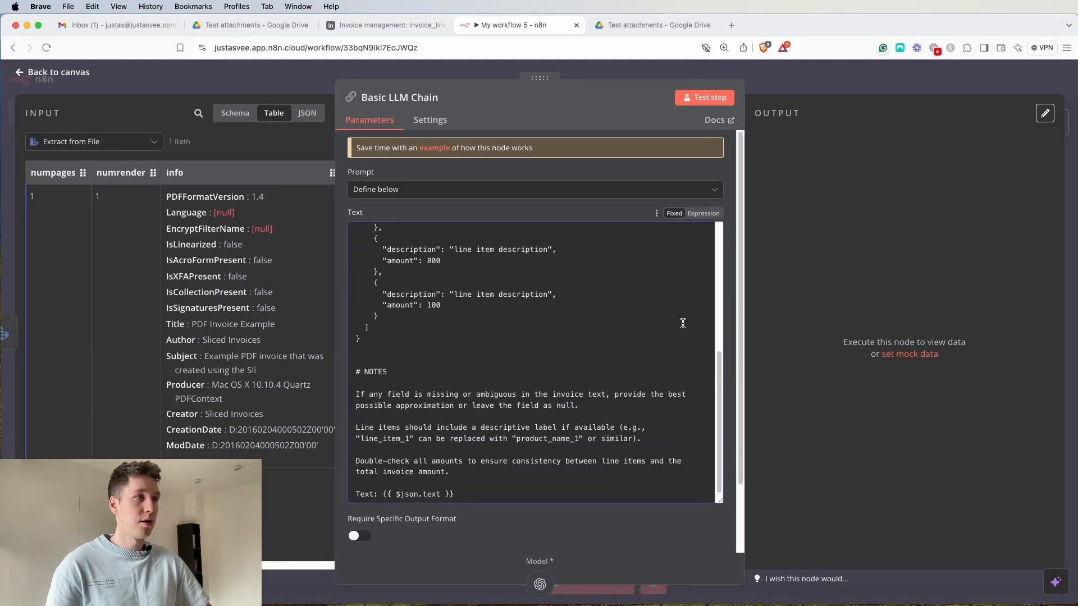
pyautogui.click(703, 213)
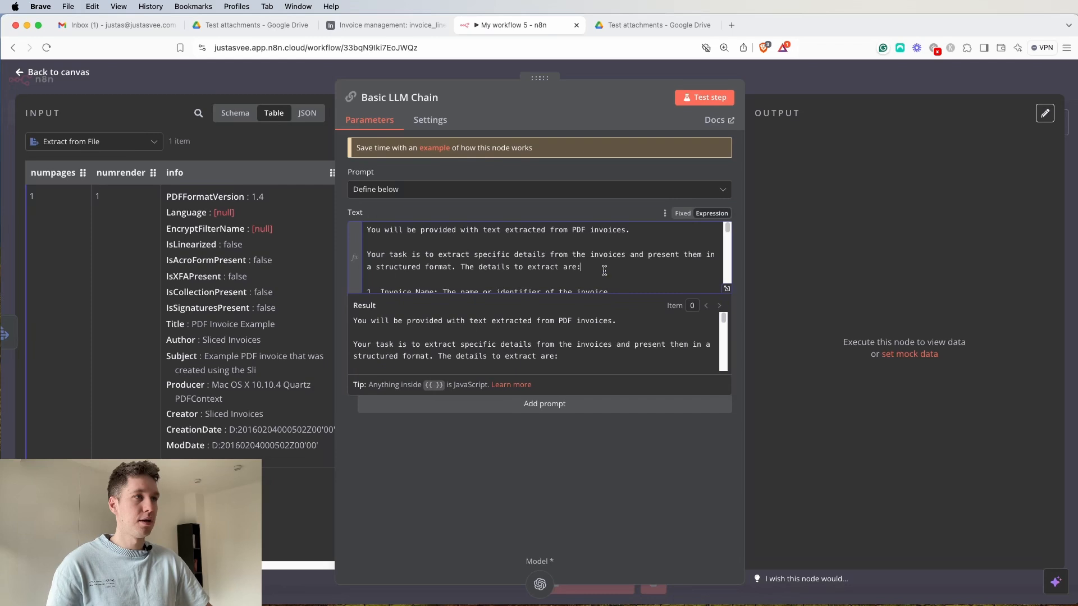
pyautogui.click(724, 289)
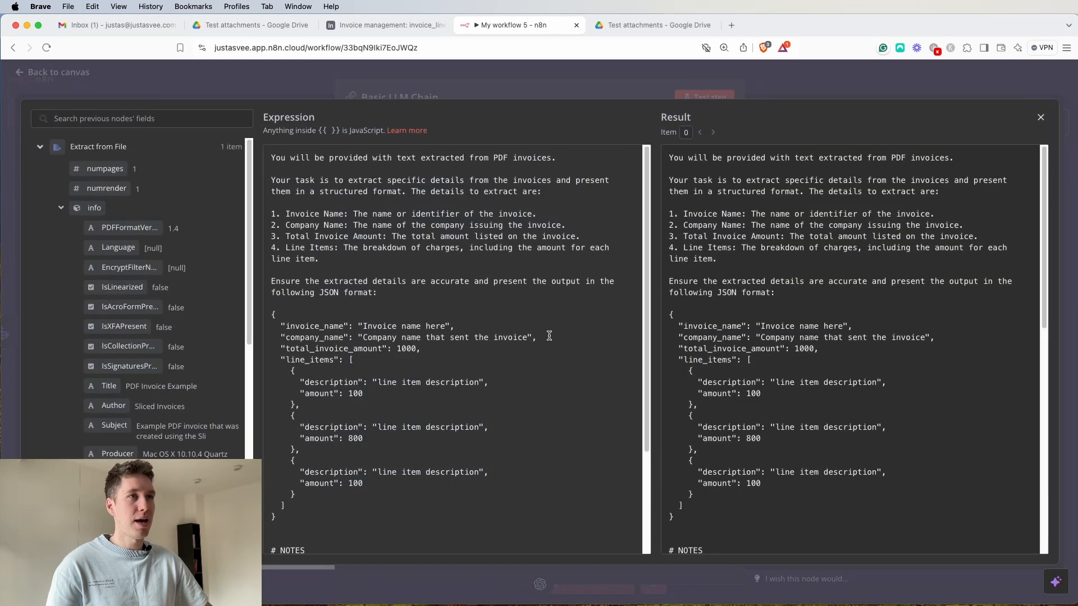
# Review the prompt's fields to extract, JSON output format, notes and text variable, and close the expanded editor.
pyautogui.scroll(-5, 345, 337)
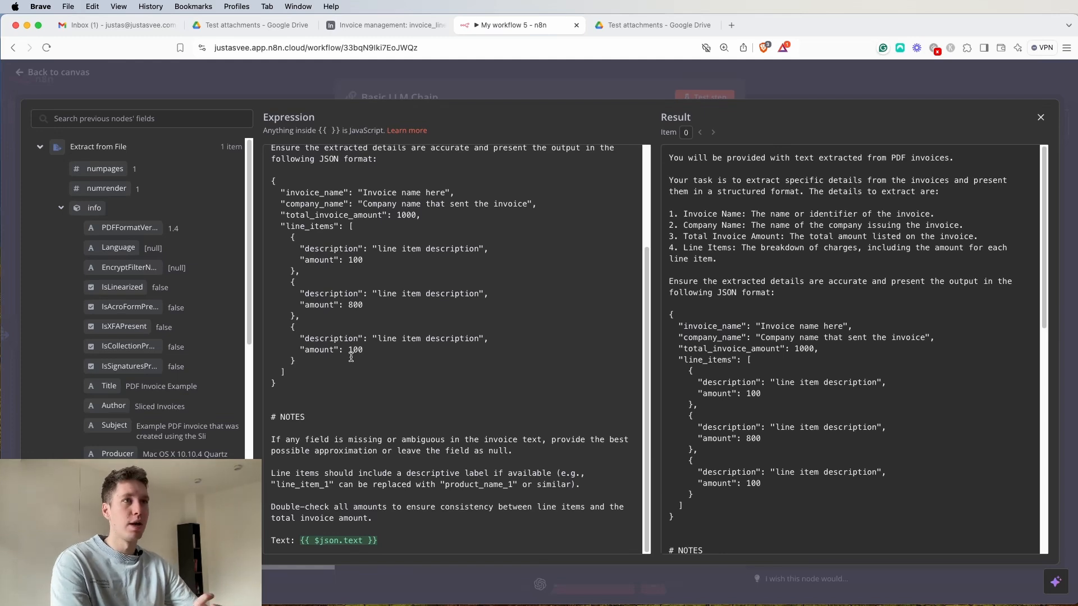
pyautogui.scroll(5, 350, 358)
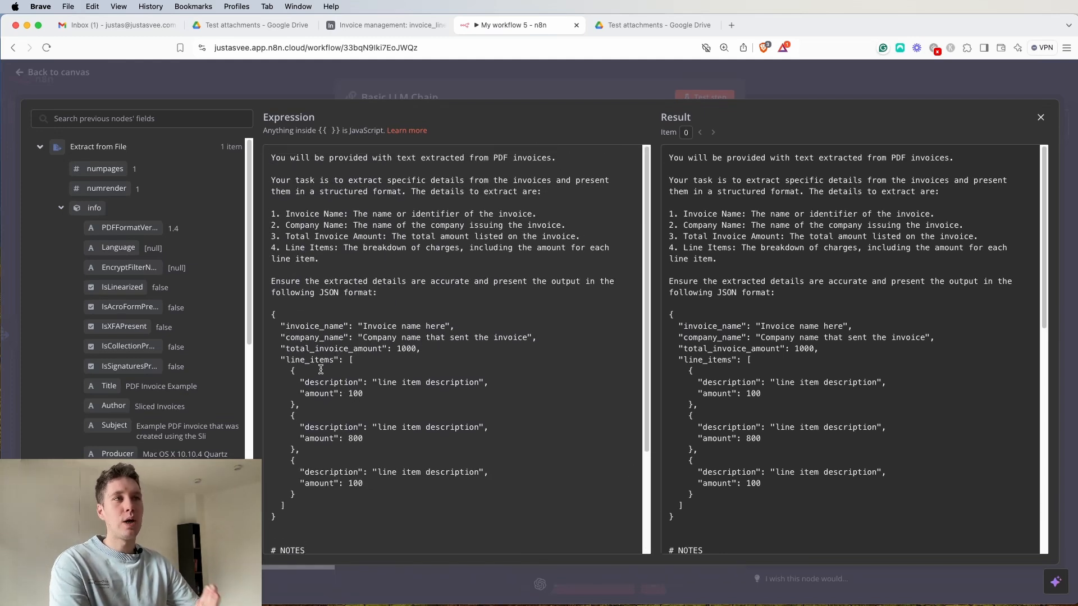
pyautogui.moveTo(343, 157); pyautogui.dragTo(553, 159)
pyautogui.click(566, 162)
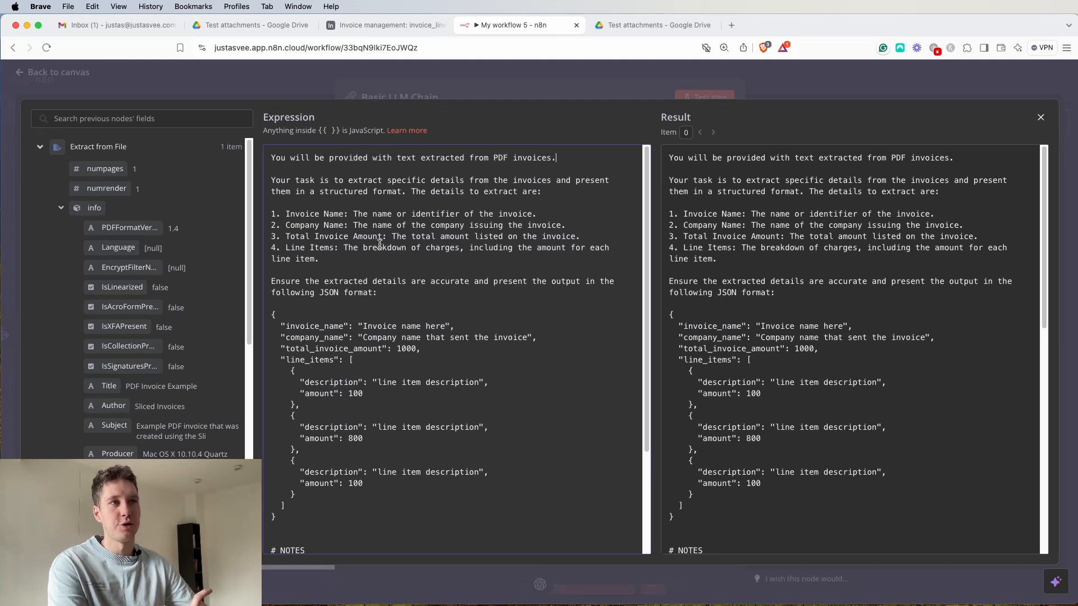
pyautogui.moveTo(286, 214); pyautogui.dragTo(334, 212)
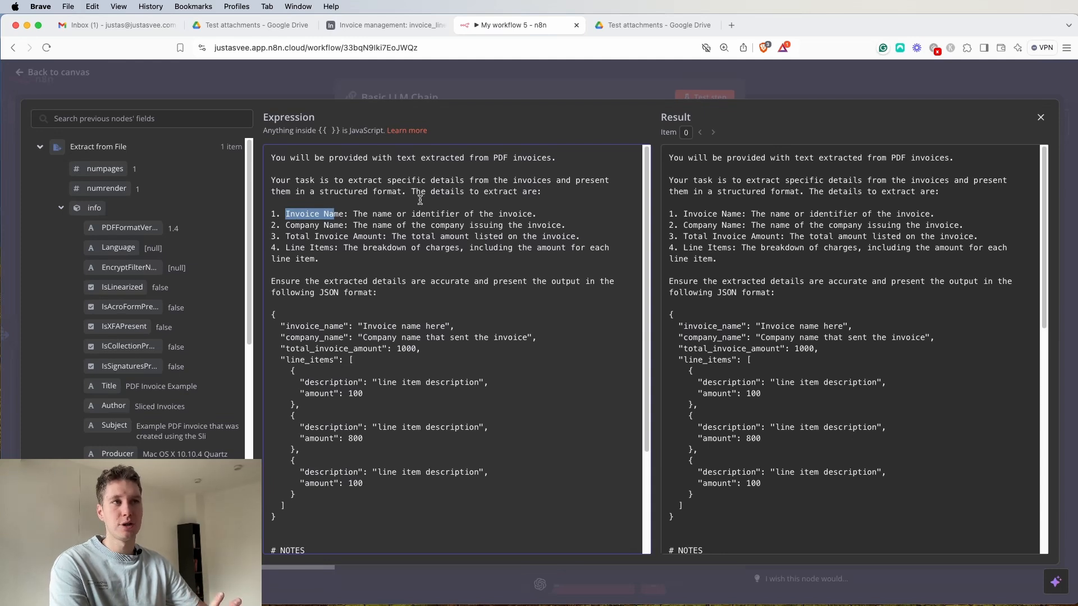
pyautogui.scroll(-2, 337, 330)
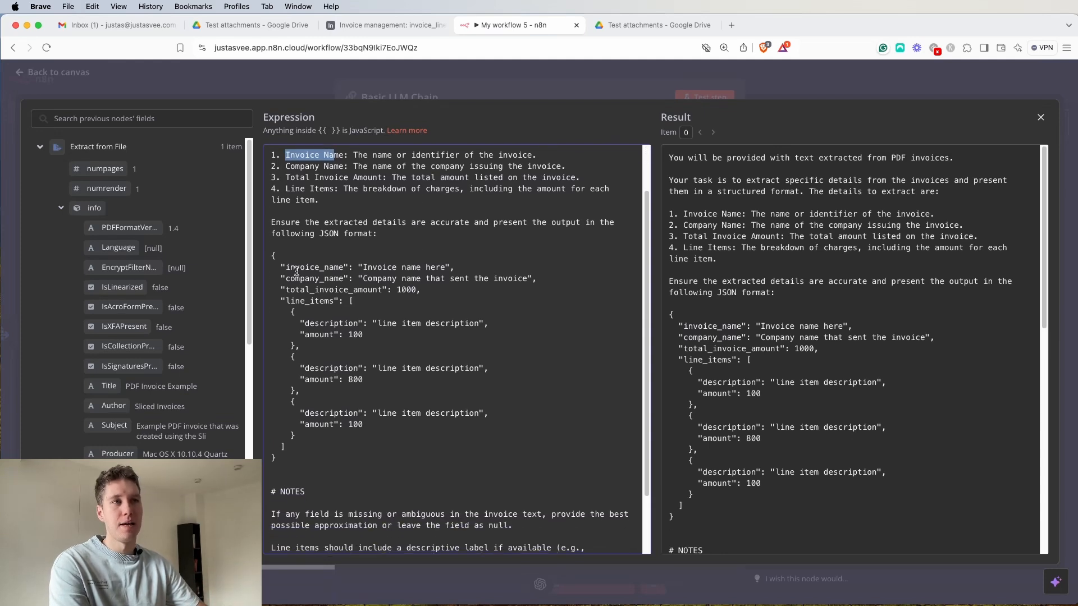
pyautogui.moveTo(273, 256); pyautogui.dragTo(298, 467)
pyautogui.press('super+c')
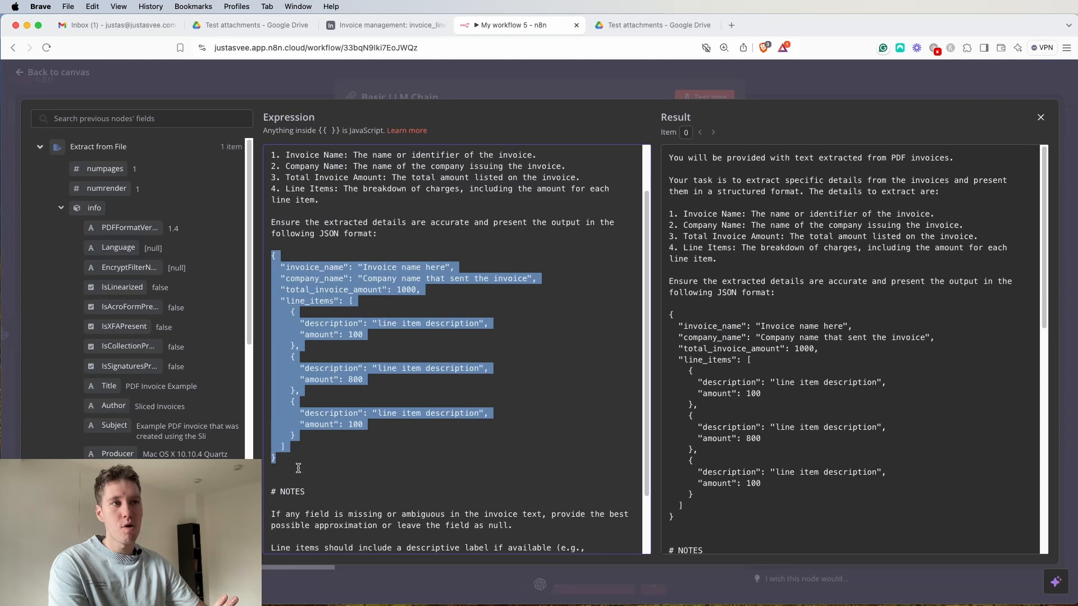
pyautogui.click(356, 458)
pyautogui.scroll(-1, 353, 333)
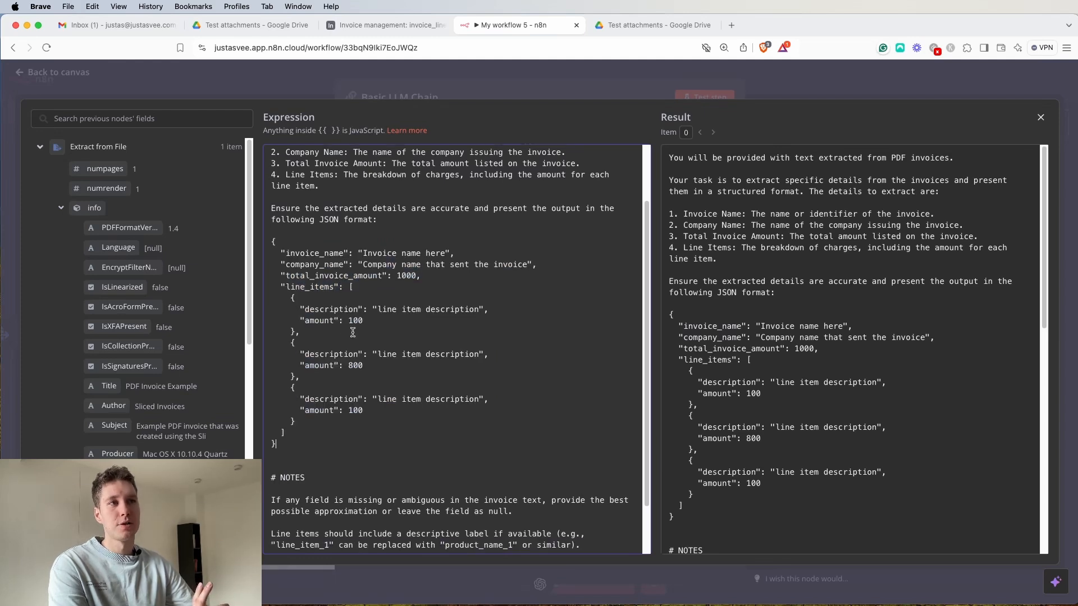
pyautogui.moveTo(348, 287); pyautogui.dragTo(363, 411)
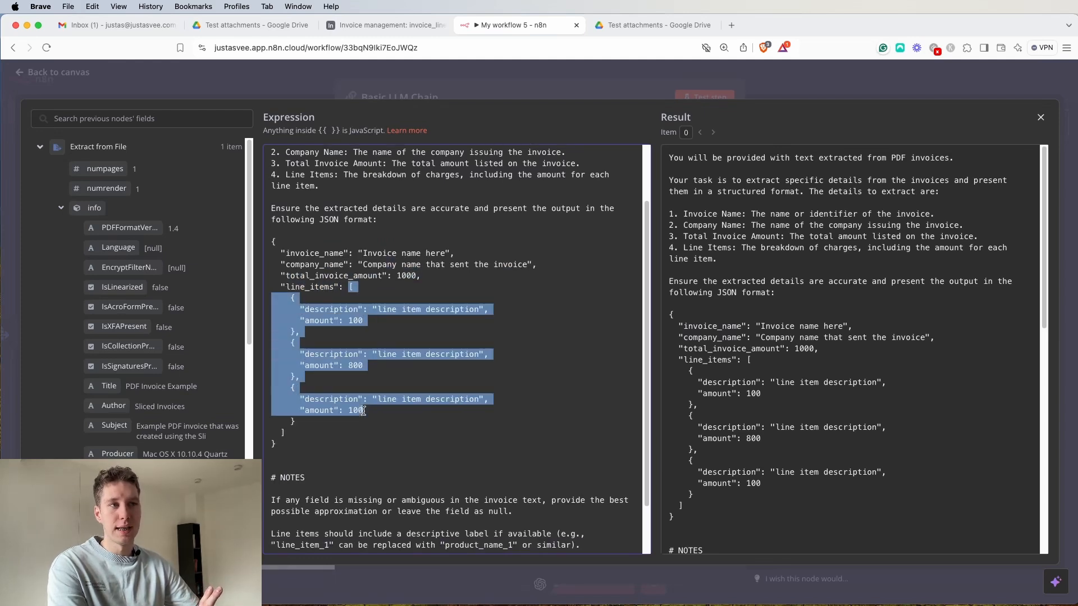
pyautogui.scroll(-2, 296, 340)
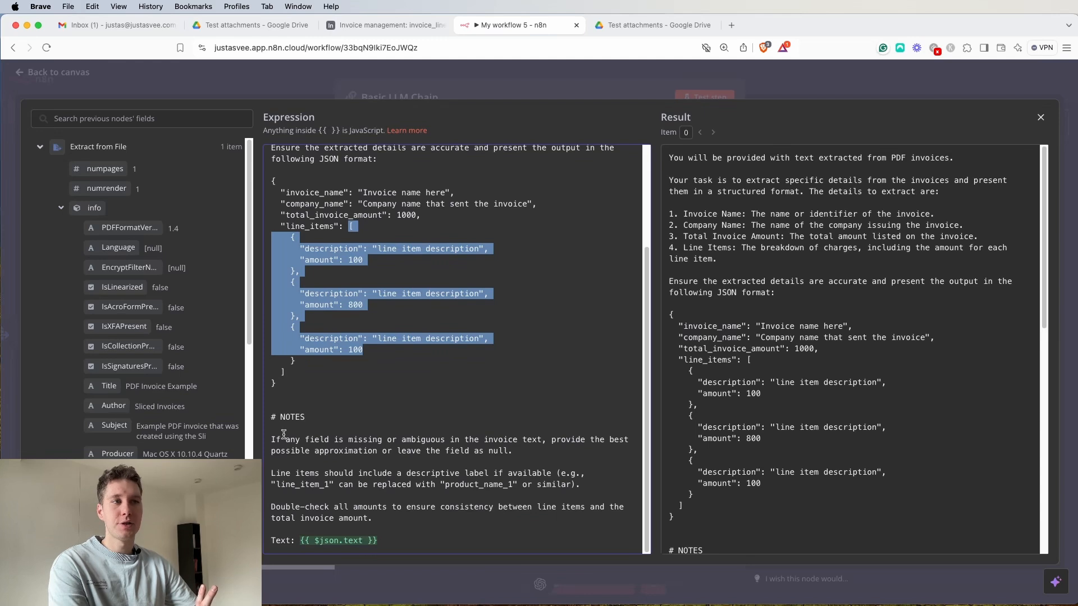
pyautogui.moveTo(284, 435); pyautogui.dragTo(417, 536)
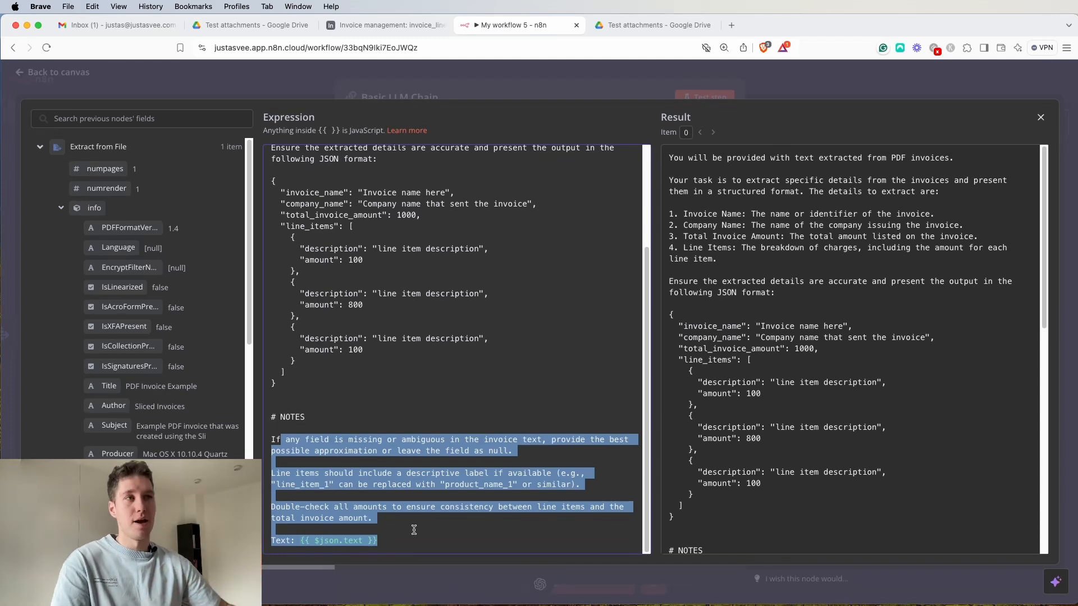
pyautogui.click(572, 70)
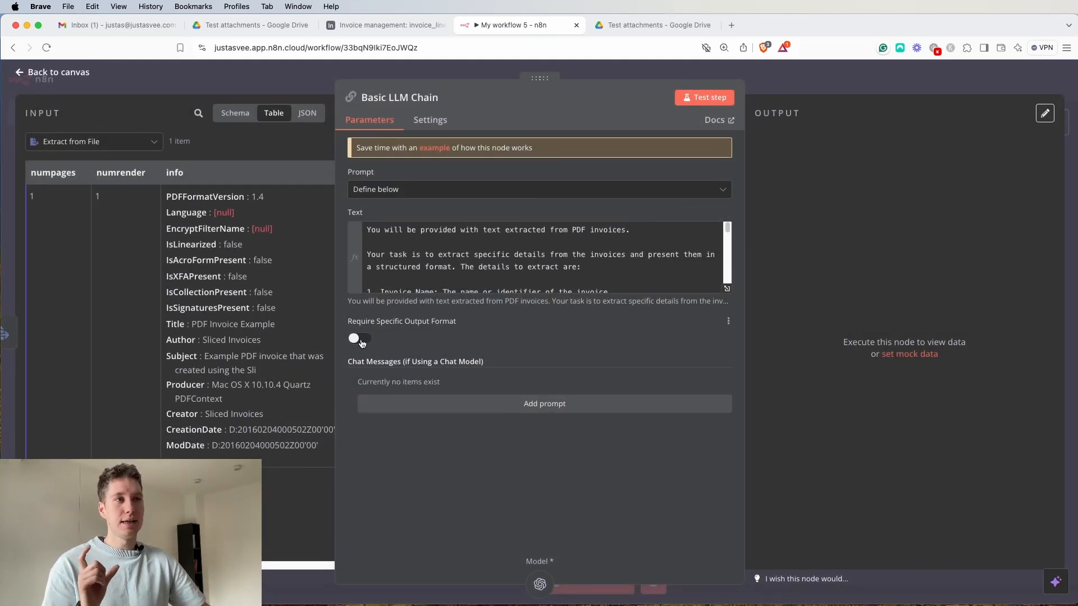
# Require a specific output format in the Basic LLM Chain and copy the JSON example from its prompt text.
pyautogui.click(360, 339)
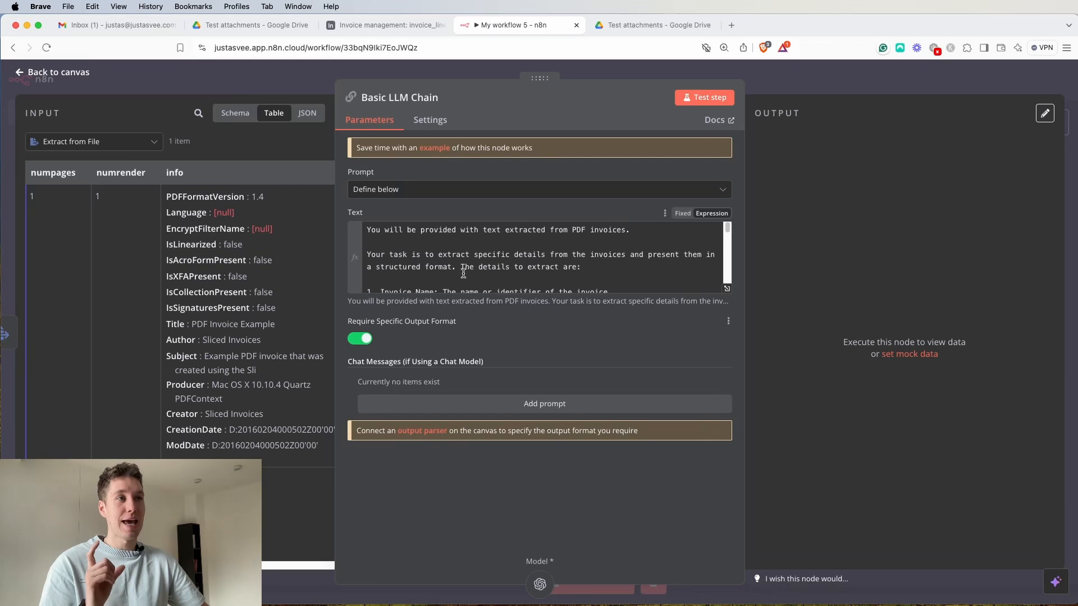
pyautogui.scroll(-3, 467, 265)
pyautogui.scroll(-5, 467, 265)
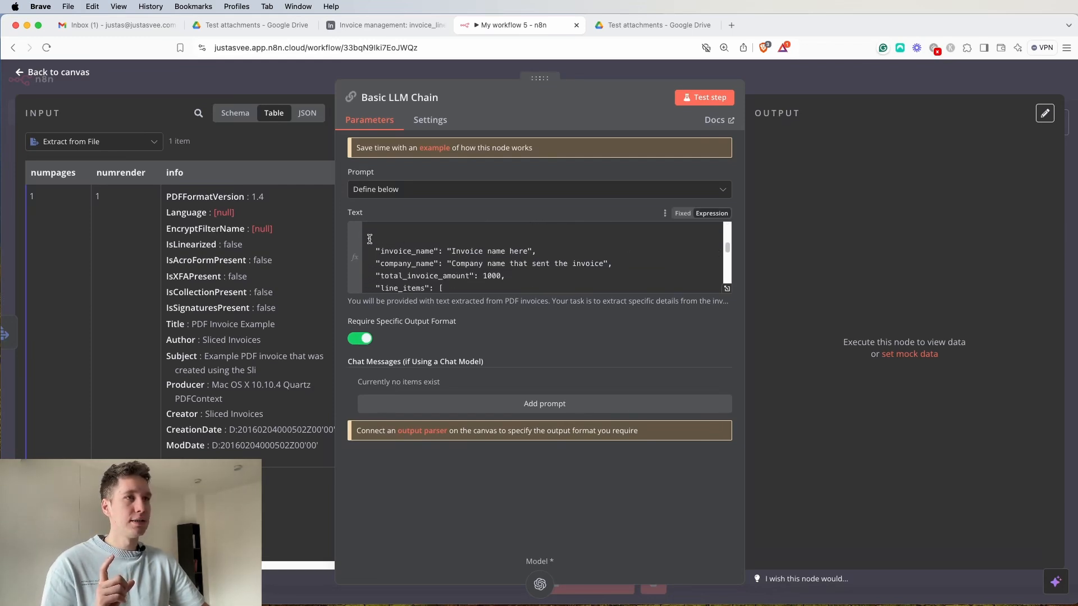
pyautogui.moveTo(369, 239); pyautogui.dragTo(463, 262)
pyautogui.scroll(-1, 468, 270)
pyautogui.scroll(-3, 466, 265)
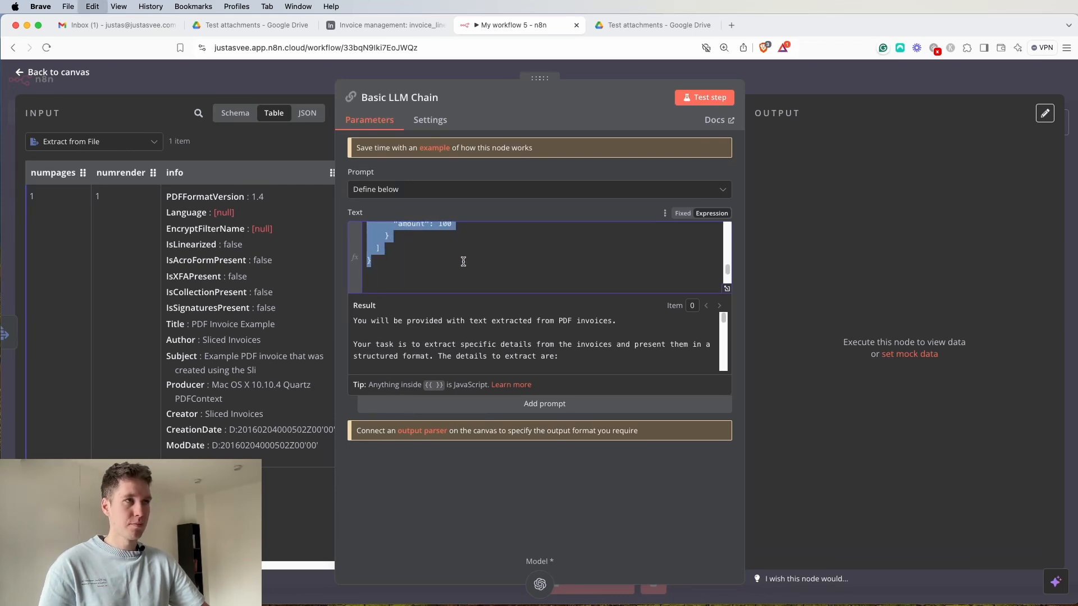
pyautogui.click(647, 76)
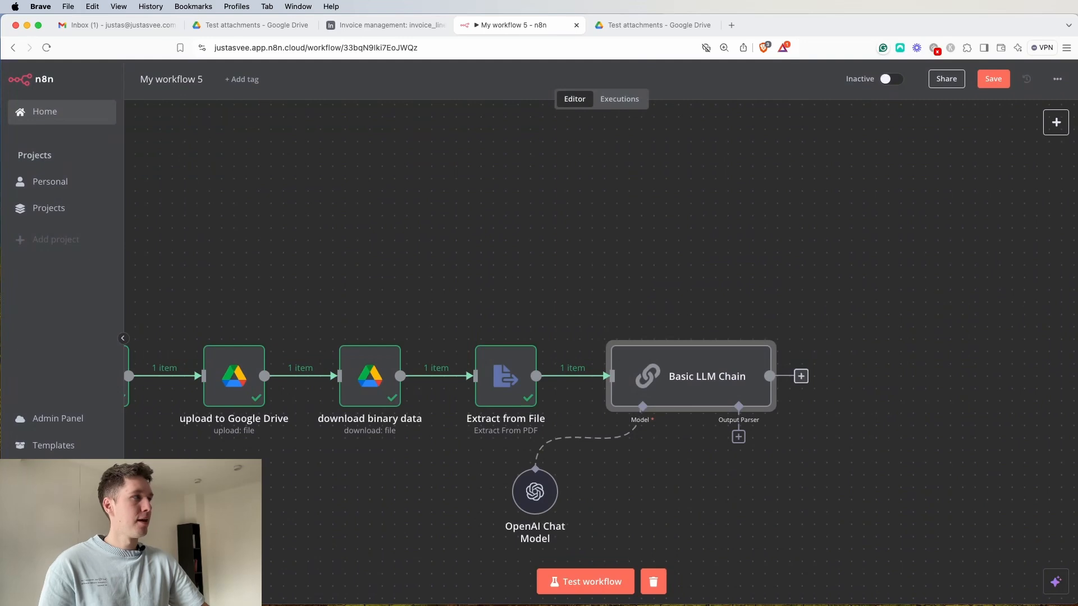
# Add a Structured Output Parser to the output parser connection of the Basic LLM Chain.
pyautogui.click(741, 438)
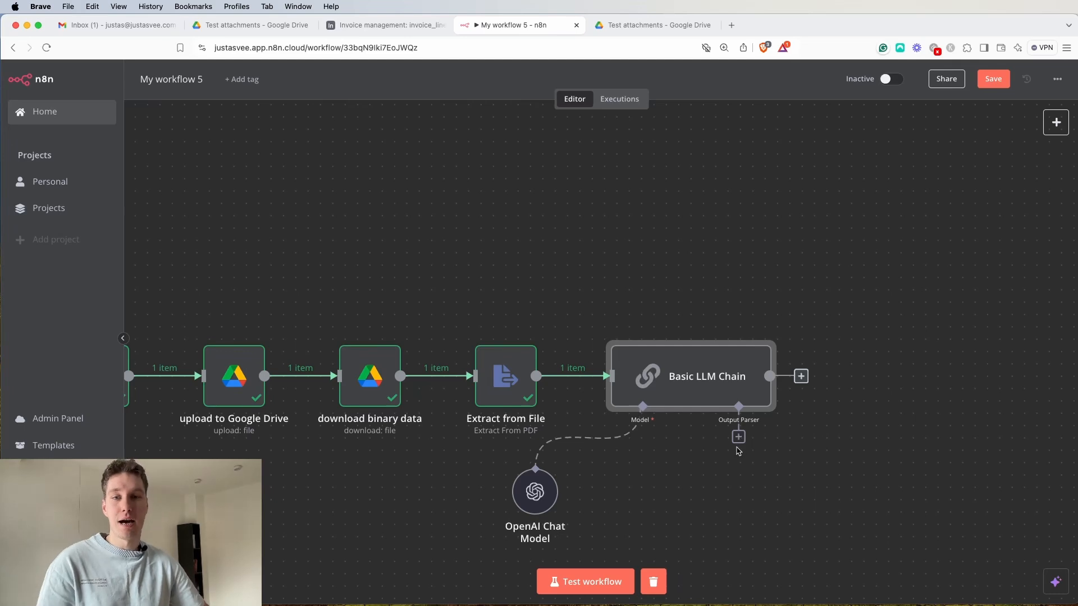
pyautogui.click(740, 443)
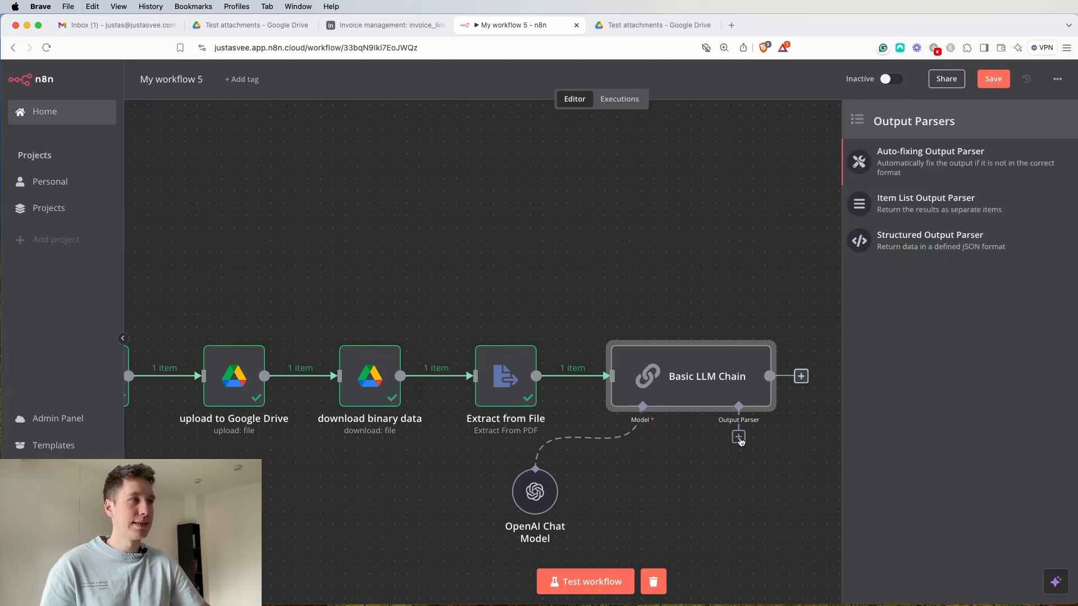
pyautogui.click(911, 245)
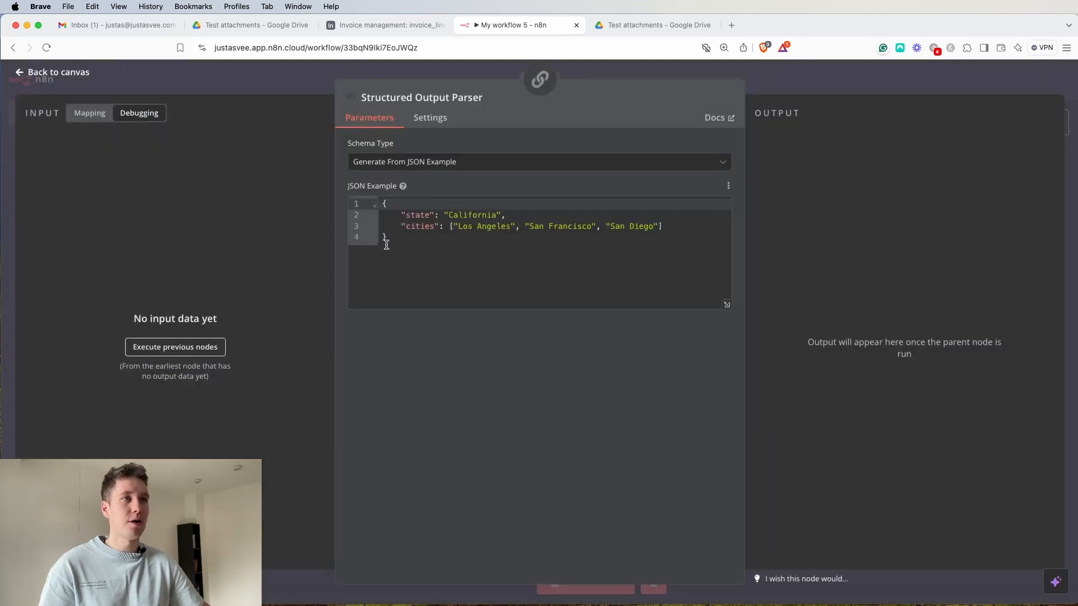
# Replace the parser's JSON example with the copied invoice JSON and reposition the parser node beneath the Basic LLM Chain.
pyautogui.moveTo(386, 244); pyautogui.dragTo(345, 194)
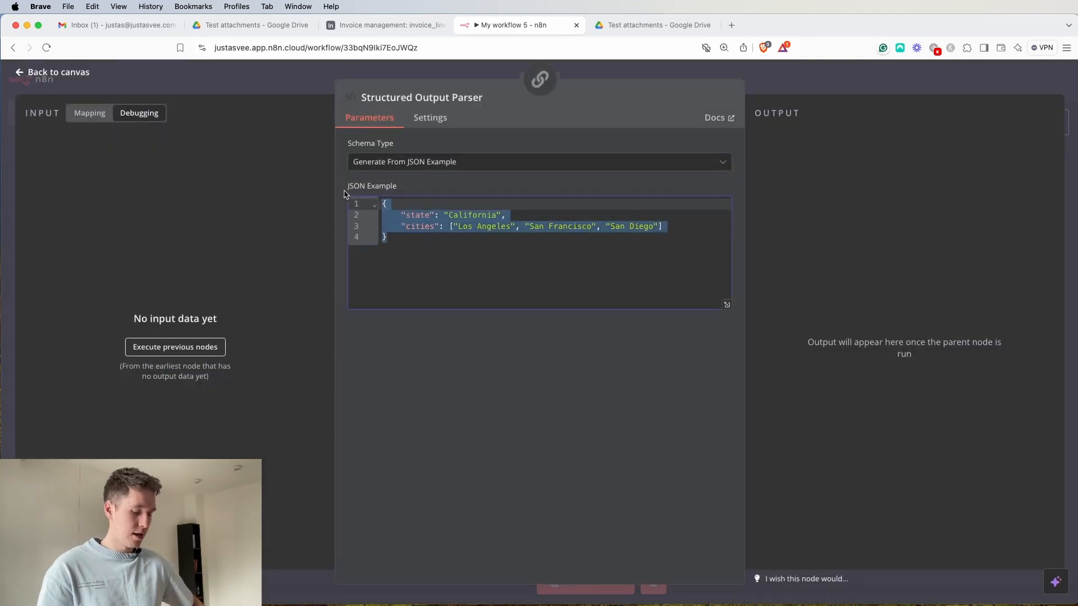
pyautogui.press('BackSpace')
pyautogui.press('super+v')
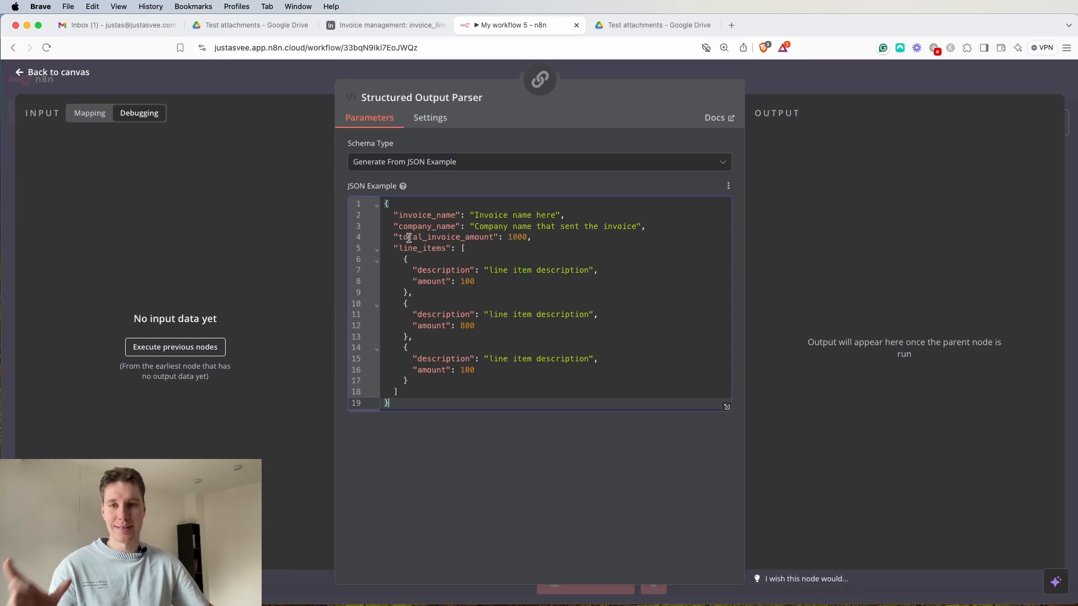
pyautogui.click(672, 73)
pyautogui.moveTo(685, 516); pyautogui.dragTo(772, 504)
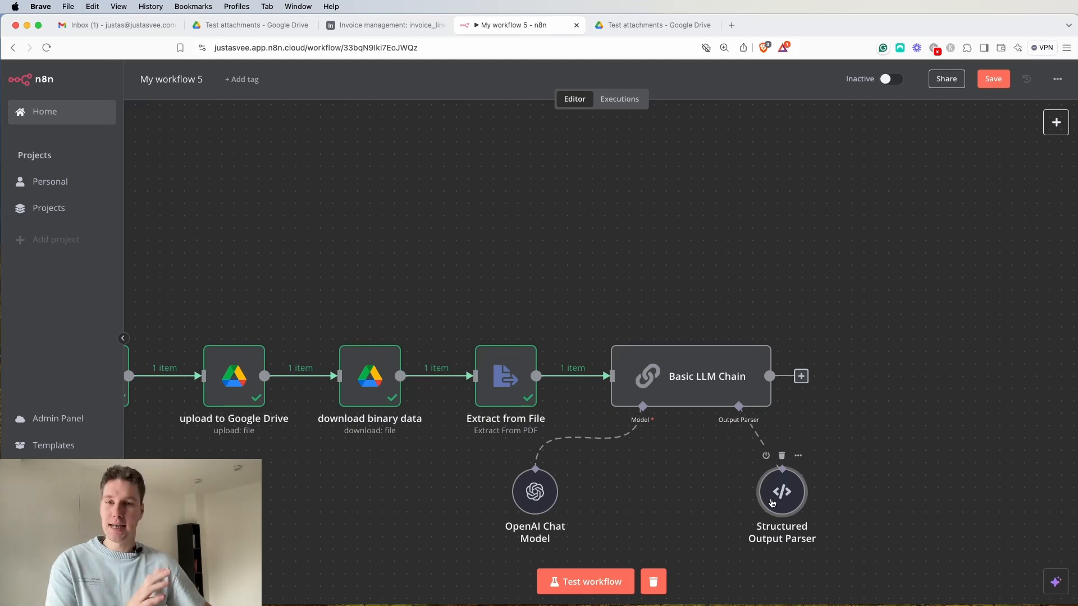
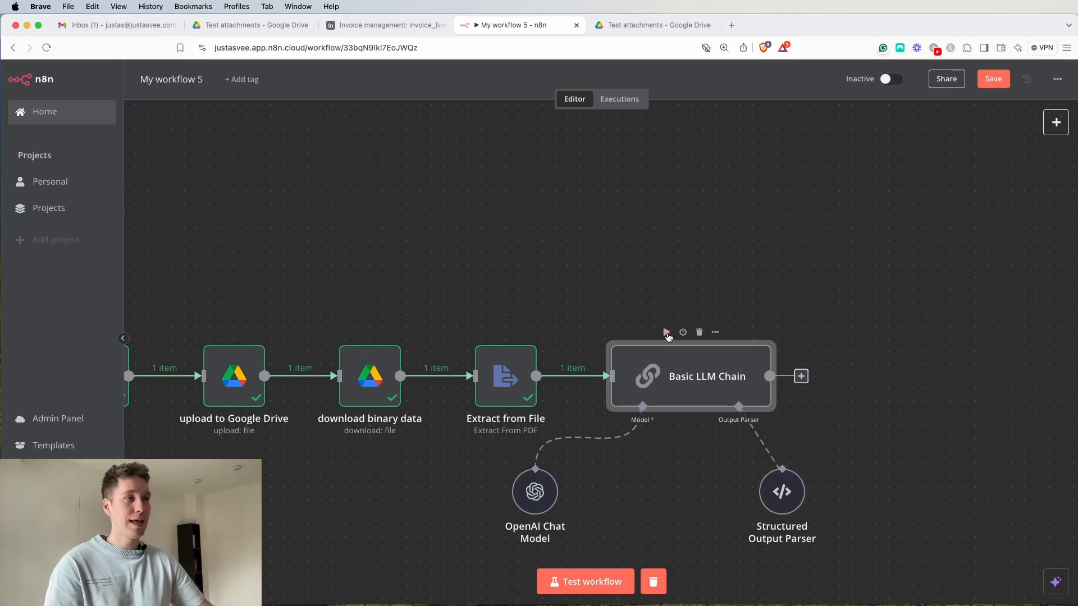
# Run the Basic LLM Chain node and examine the invoice name, company name, total amount and line items in its output.
pyautogui.click(670, 332)
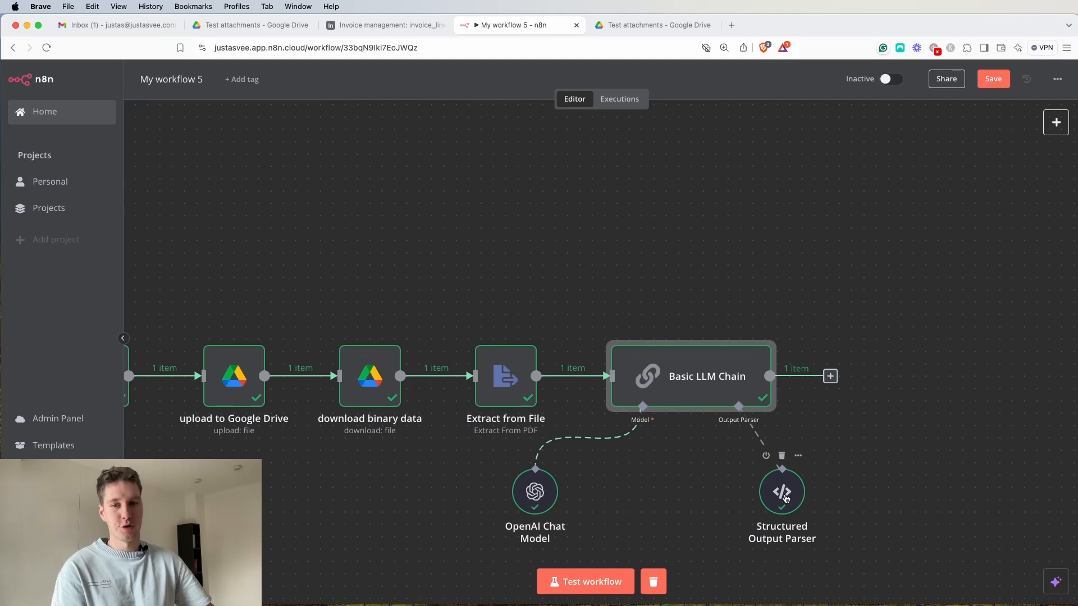
pyautogui.doubleClick(727, 381)
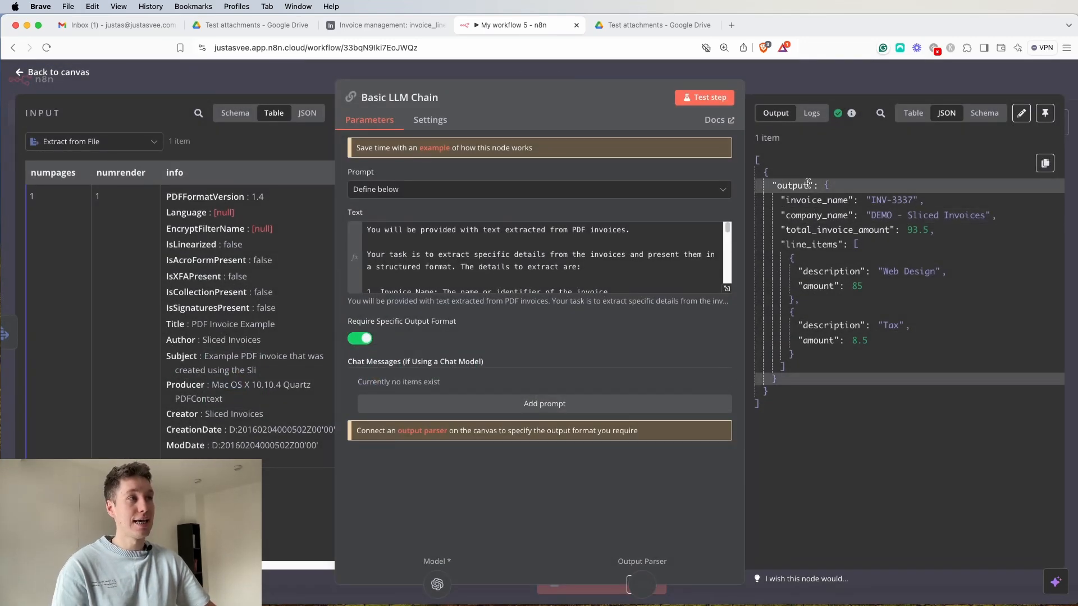
pyautogui.moveTo(782, 200); pyautogui.dragTo(912, 199)
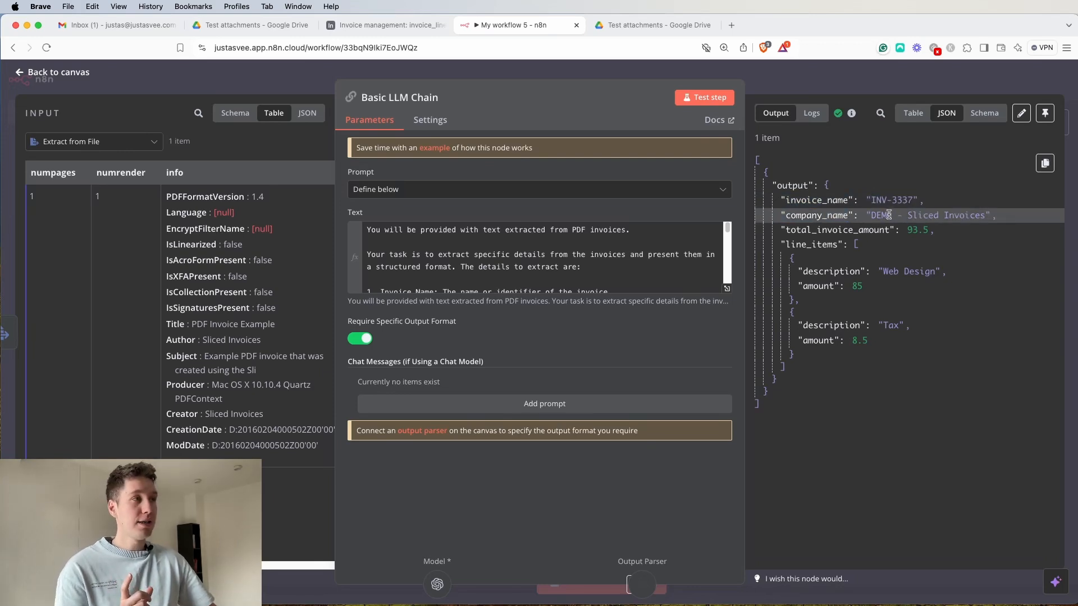
pyautogui.moveTo(875, 215); pyautogui.dragTo(986, 217)
pyautogui.click(980, 253)
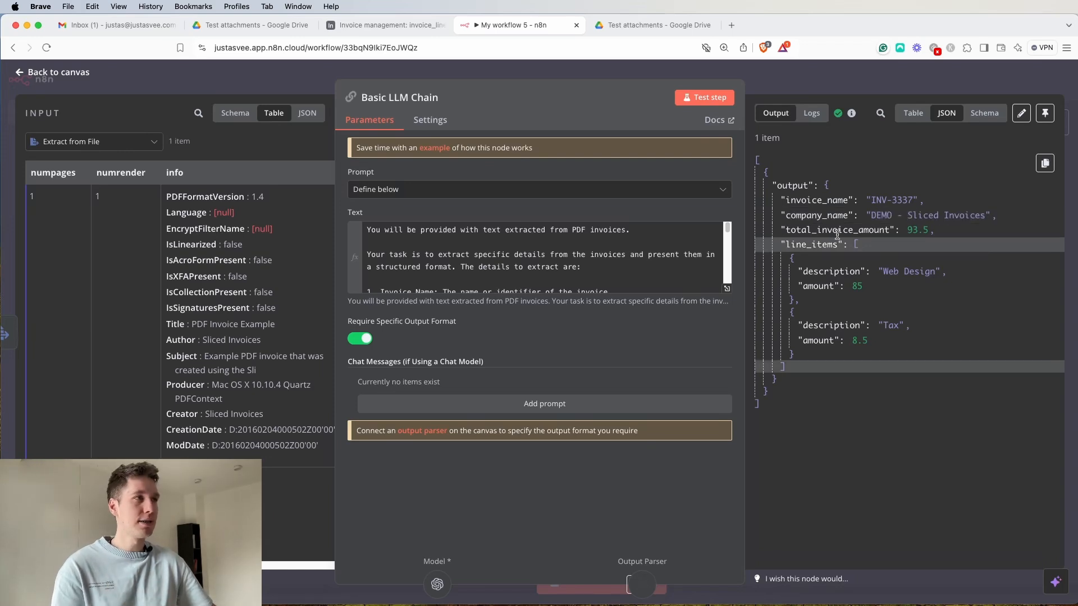
pyautogui.doubleClick(812, 231)
pyautogui.click(938, 228)
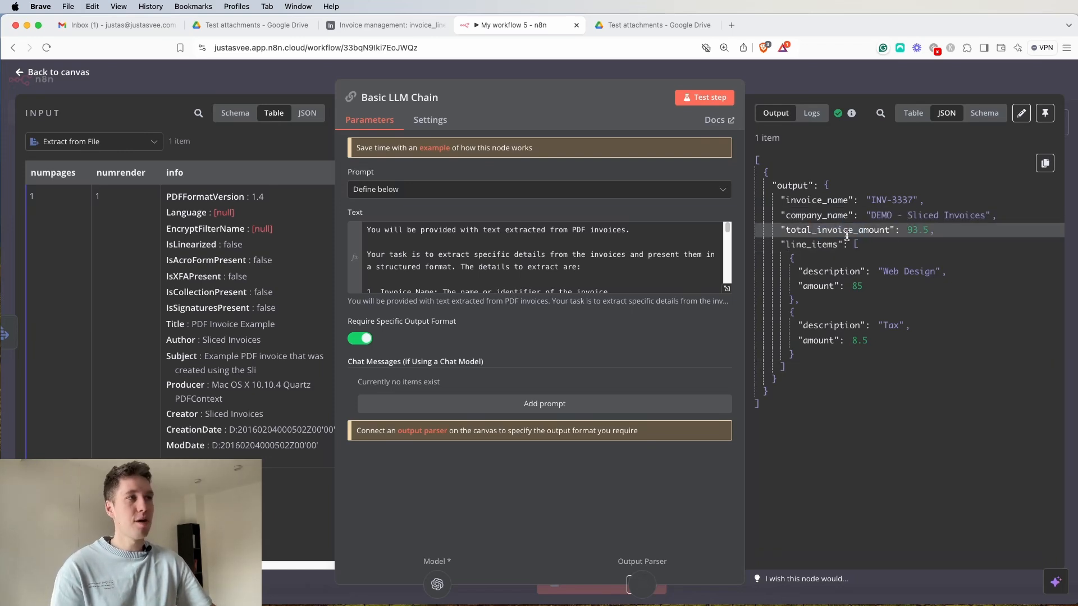
pyautogui.moveTo(797, 240); pyautogui.dragTo(909, 348)
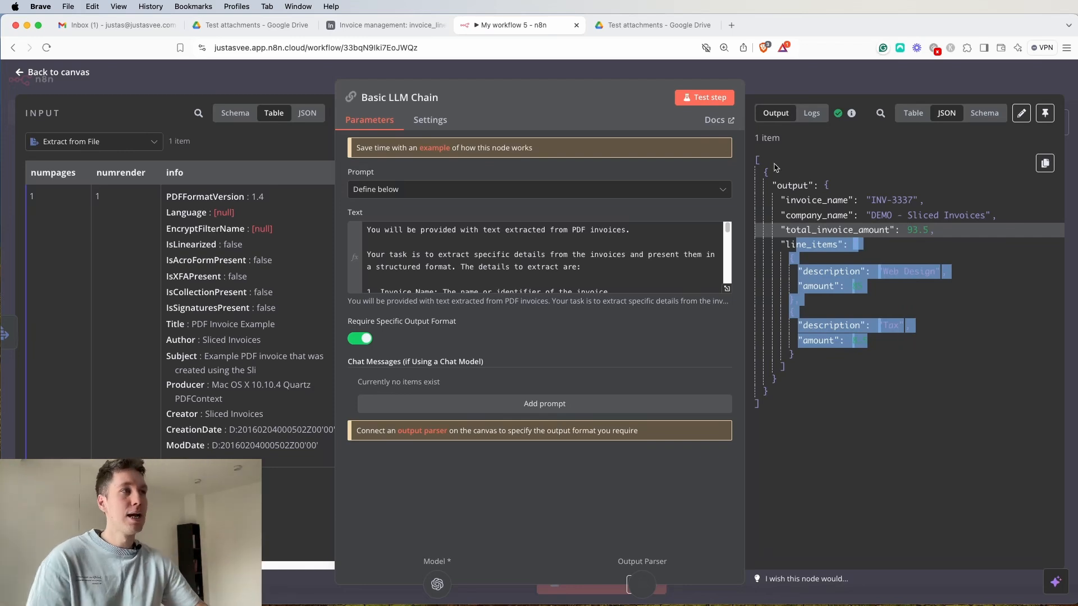
pyautogui.click(822, 90)
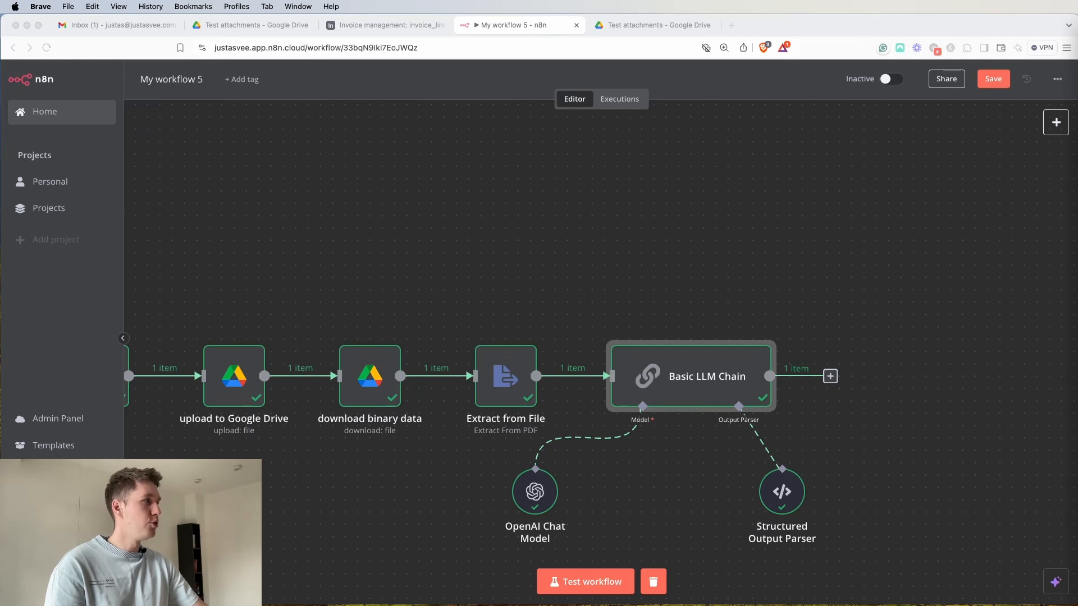
# Add an Airtable node with the Create a record action after the Basic LLM Chain.
pyautogui.click(830, 376)
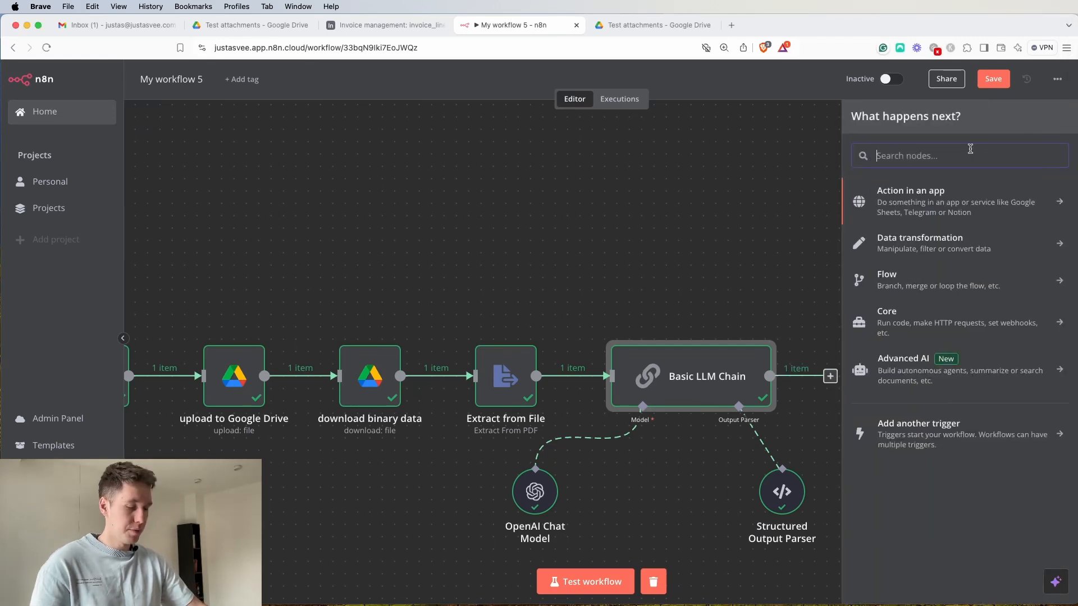
pyautogui.write('airtab')
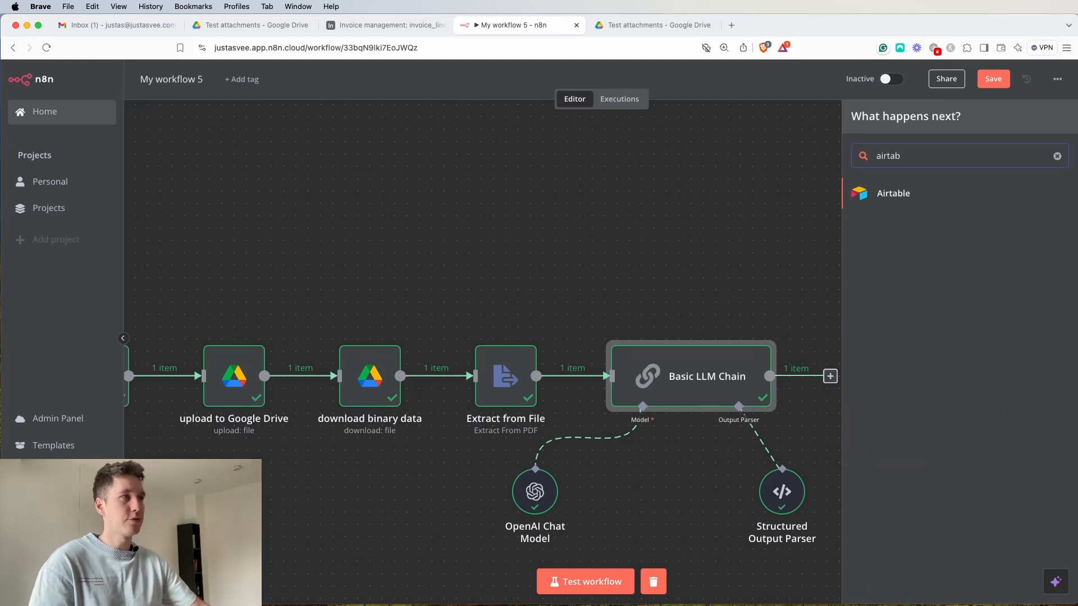
pyautogui.click(908, 198)
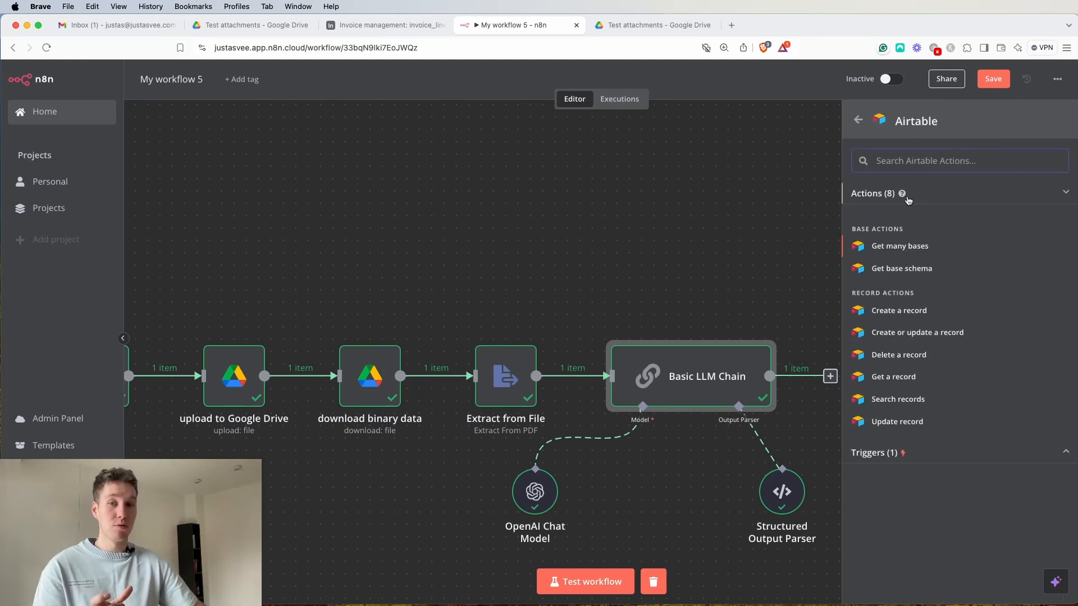
pyautogui.click(918, 312)
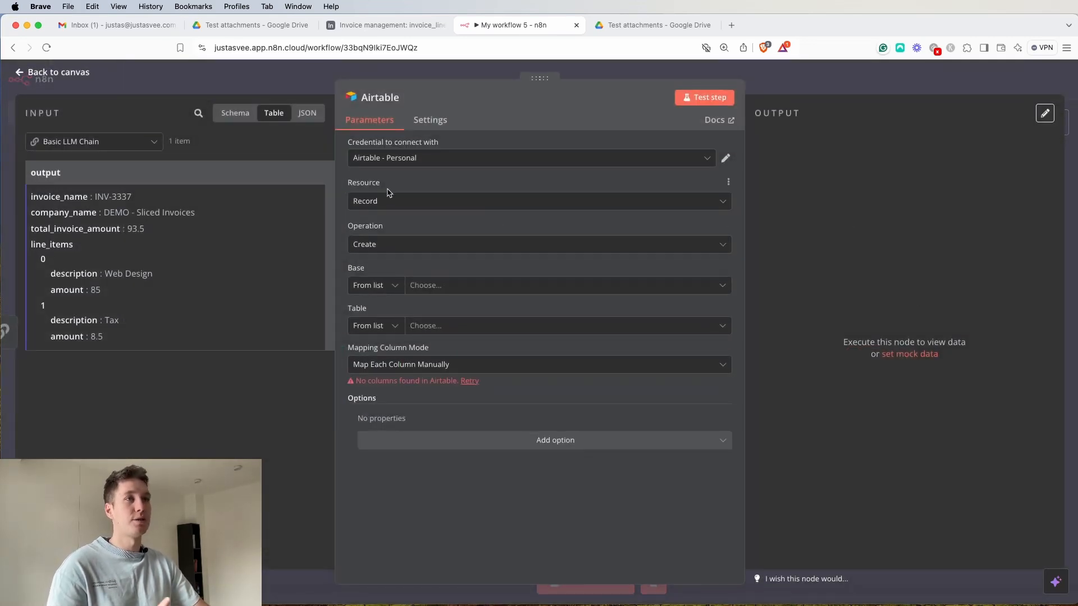
# Set the Airtable node's base to Invoice management and its table to invoices.
pyautogui.click(460, 285)
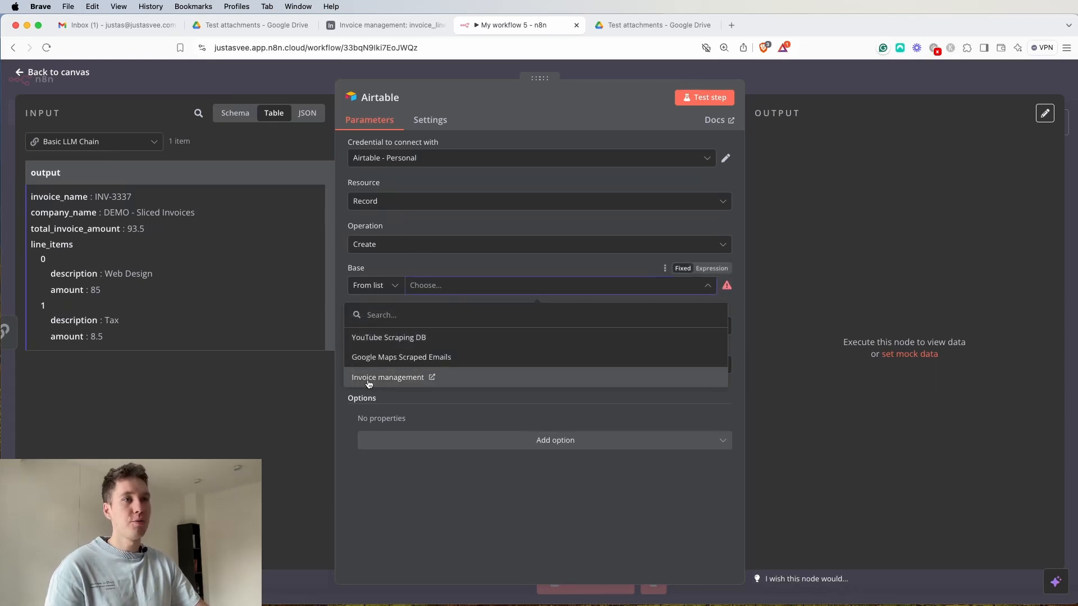
pyautogui.click(369, 377)
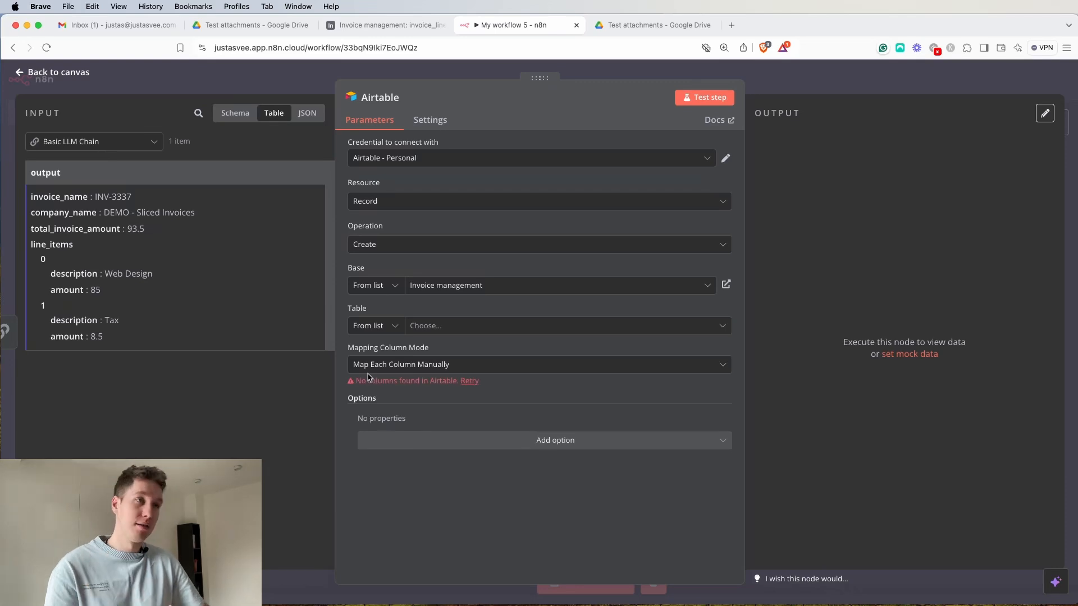
pyautogui.click(460, 330)
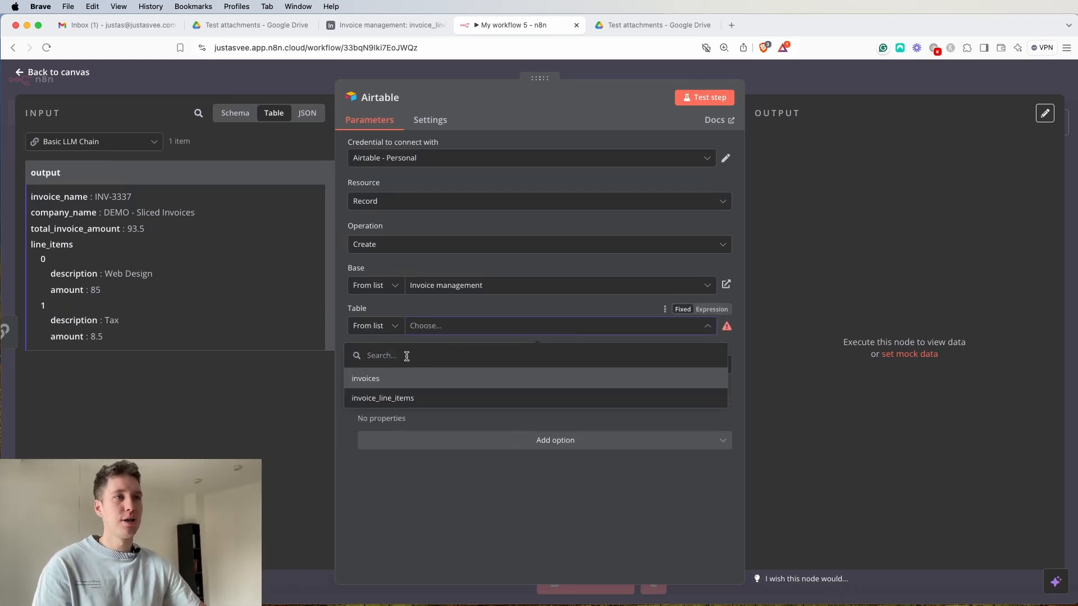
pyautogui.click(355, 380)
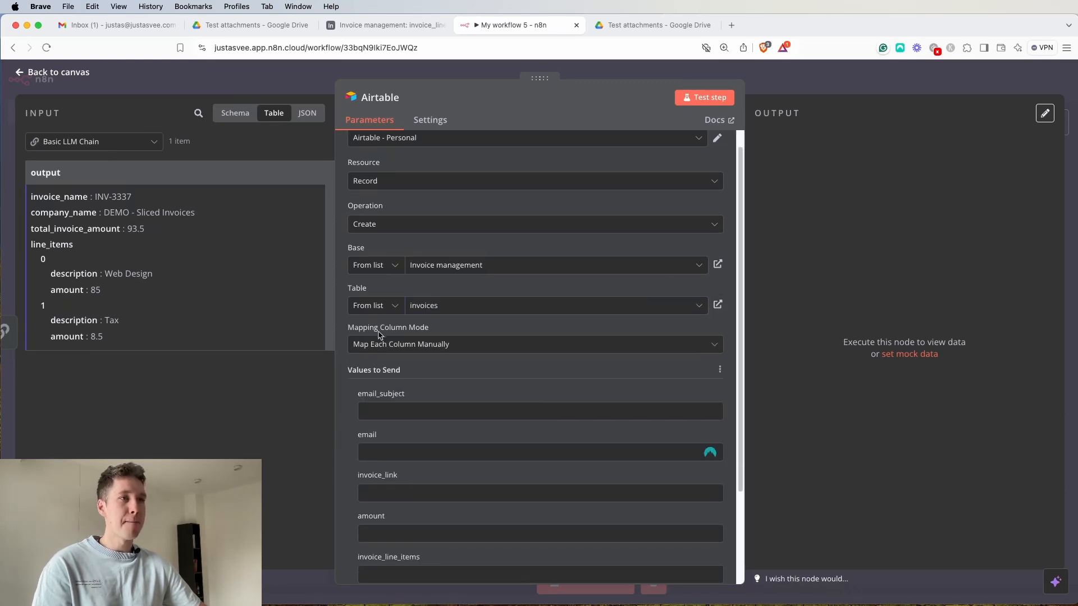
pyautogui.scroll(-3, 433, 329)
pyautogui.scroll(-1, 433, 329)
pyautogui.click(415, 298)
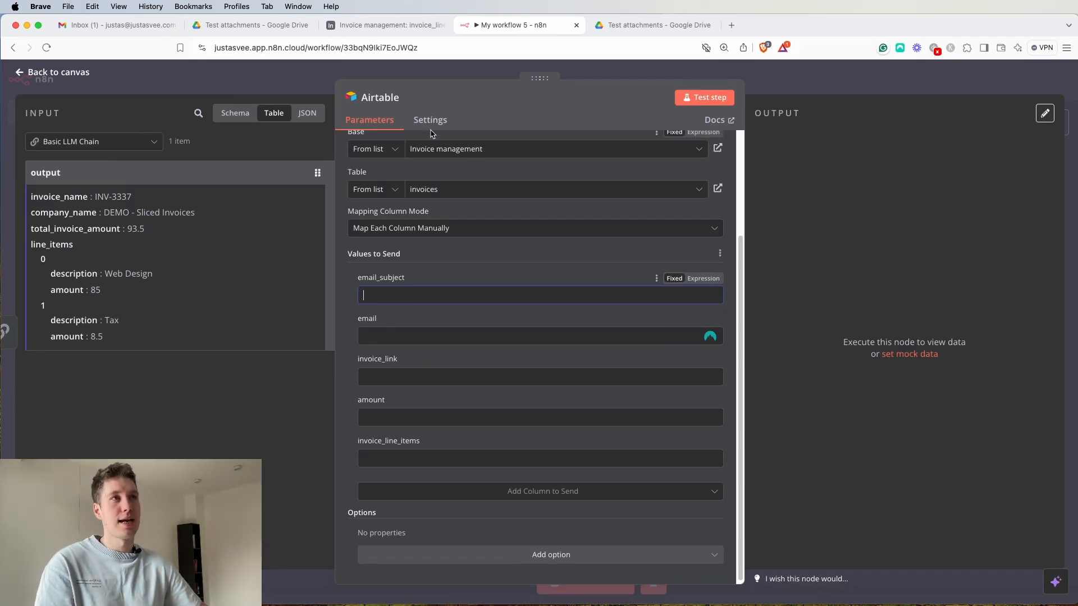
# Switch to Airtable and delete the existing record from the invoices table of the Invoice management base.
pyautogui.click(396, 25)
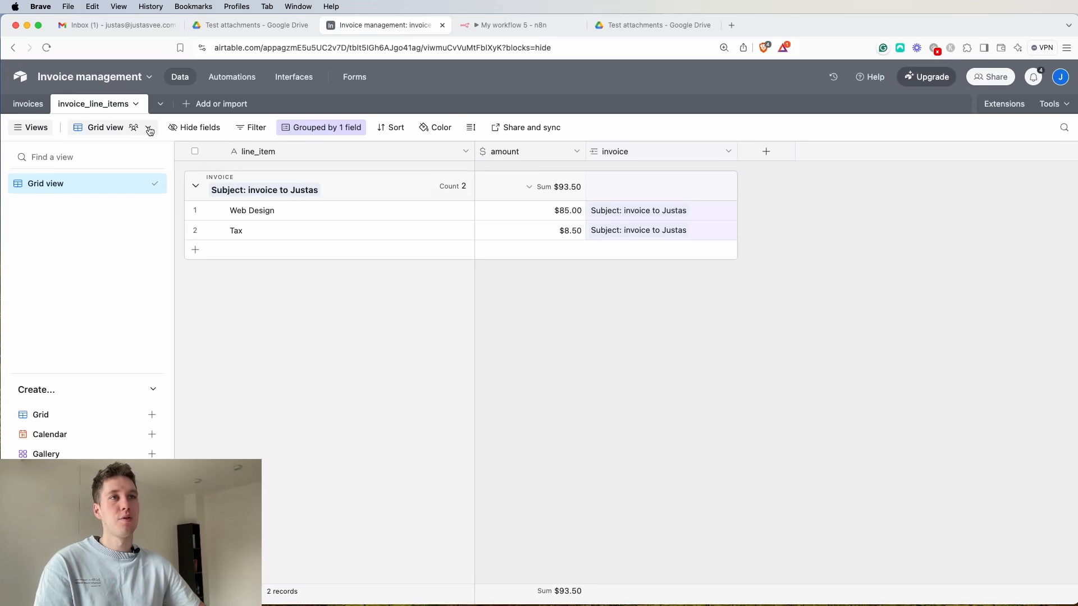
pyautogui.click(27, 104)
pyautogui.click(185, 152)
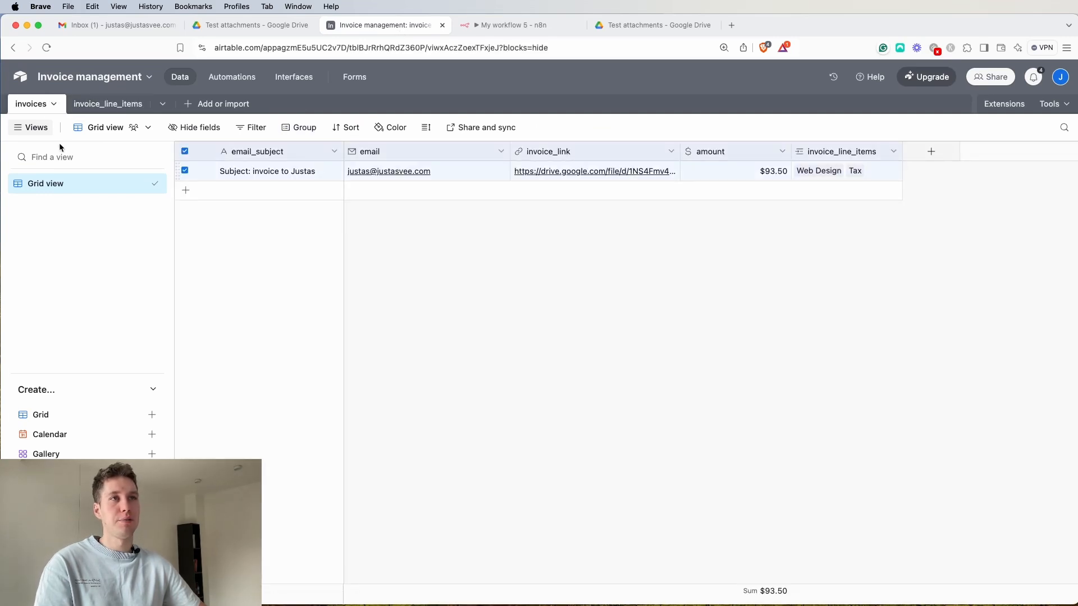
pyautogui.rightClick(197, 173)
pyautogui.click(257, 385)
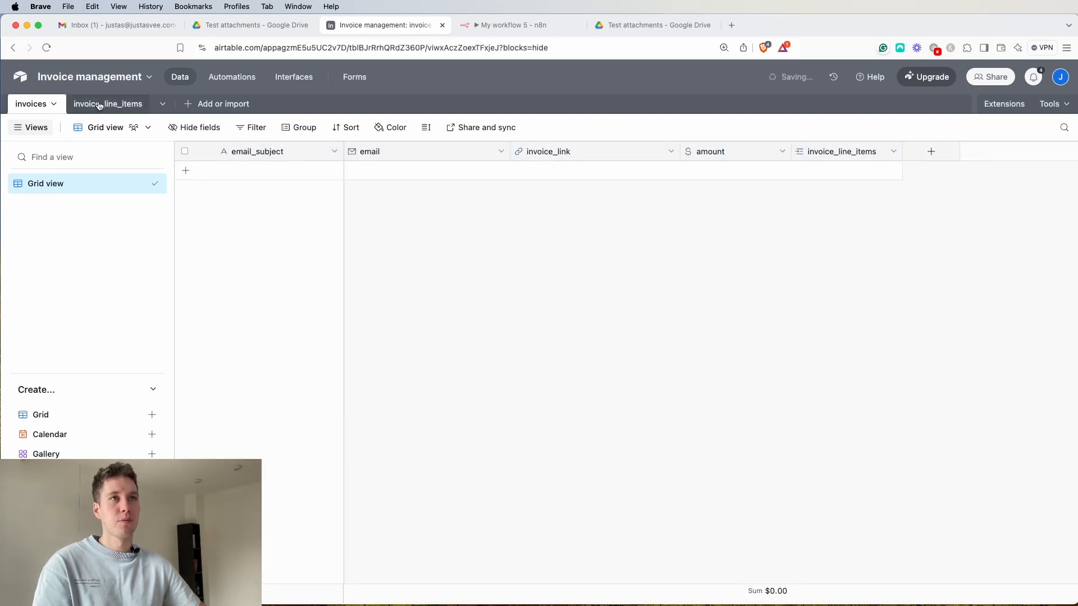
# Delete all records from the invoice_line_items table and return to the invoices table.
pyautogui.click(92, 104)
pyautogui.click(195, 151)
pyautogui.rightClick(345, 214)
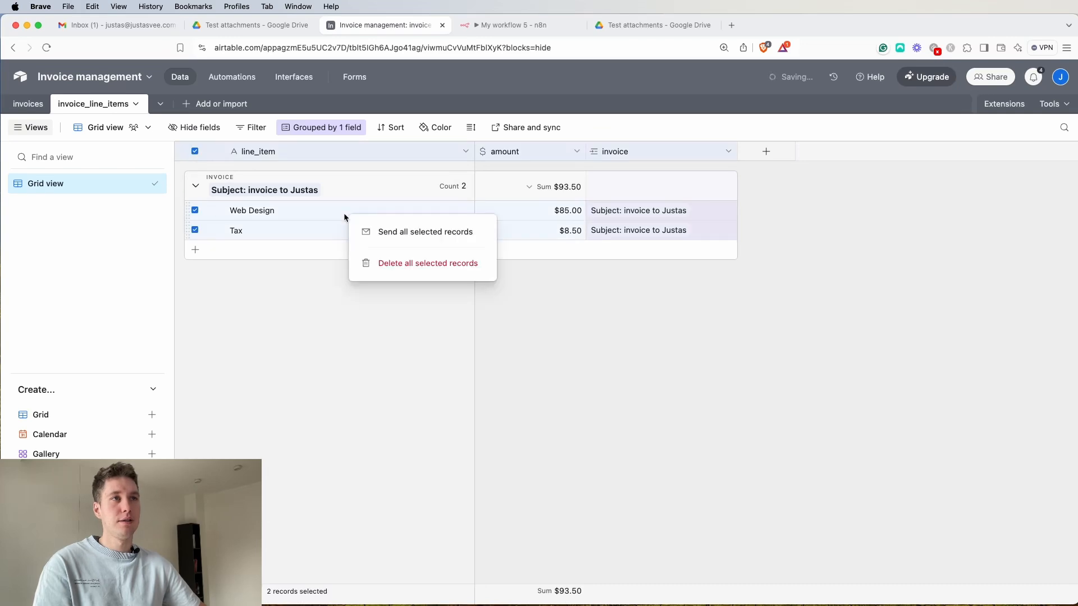
pyautogui.click(398, 272)
pyautogui.click(29, 104)
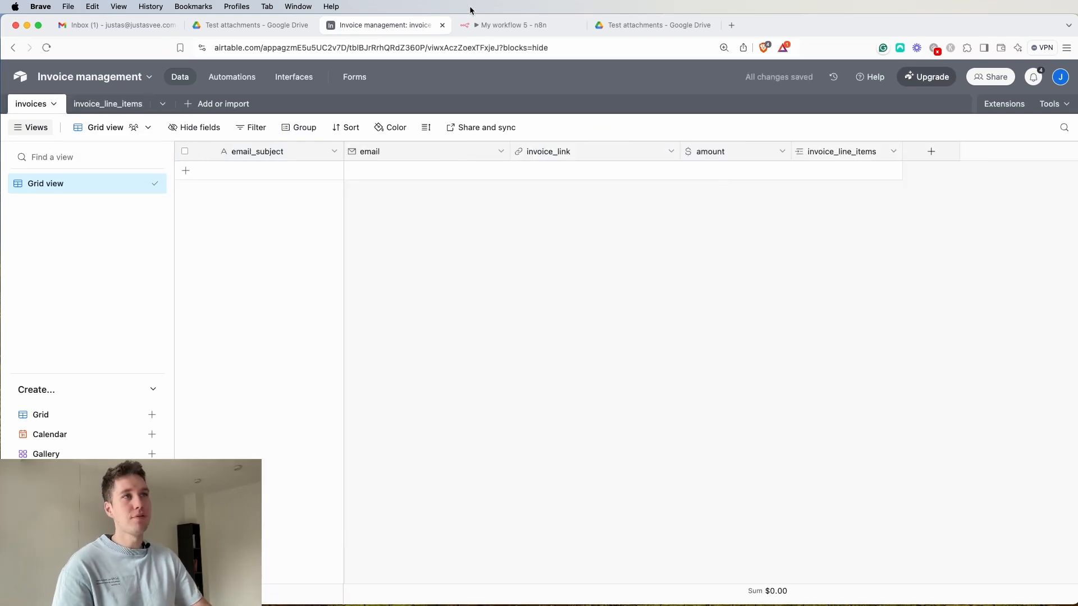
# Switch back to n8n and map the Airtable node's email_subject value to the expression {{ $('Gmail').item.json.subject }}.
pyautogui.click(503, 25)
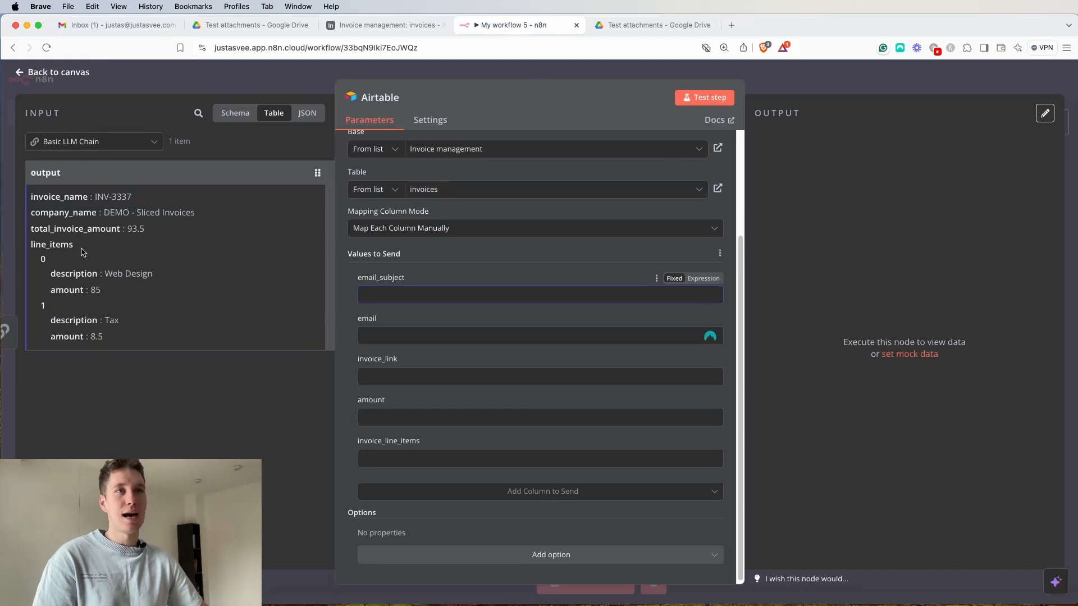
pyautogui.click(192, 213)
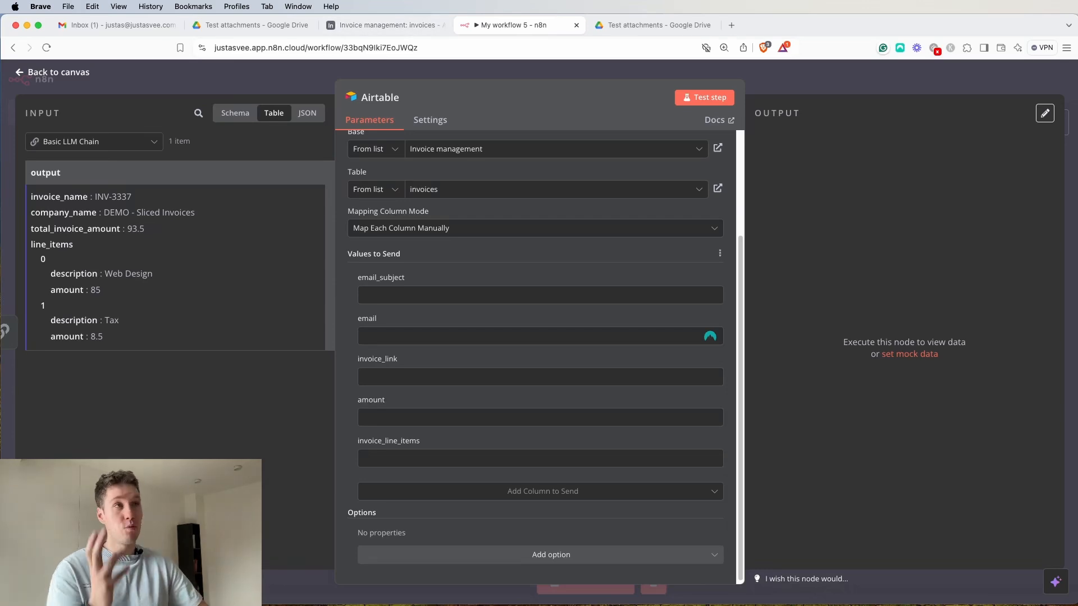
pyautogui.click(385, 24)
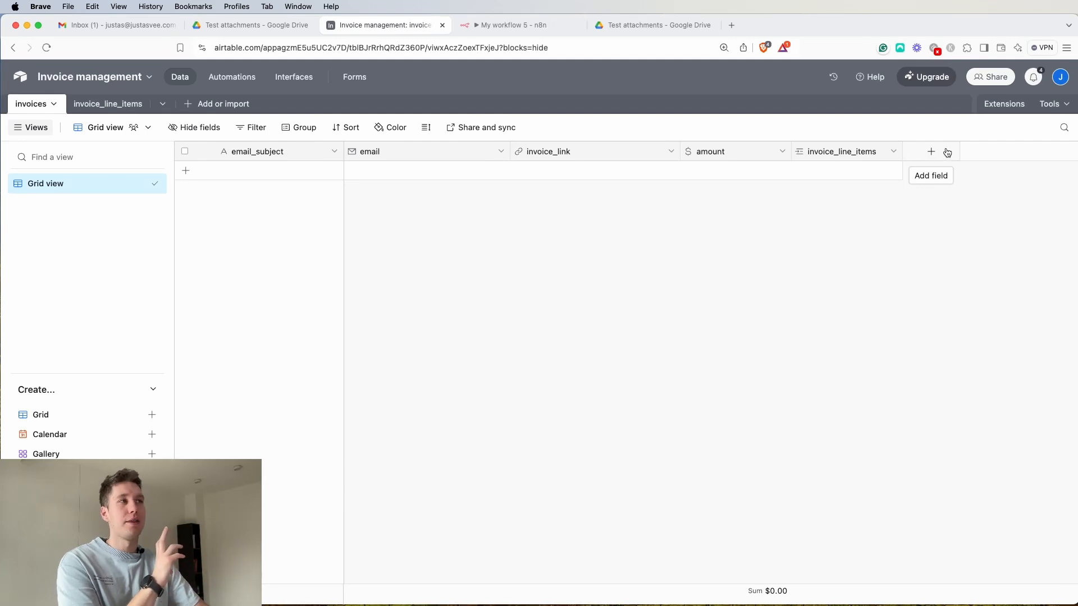
pyautogui.click(493, 26)
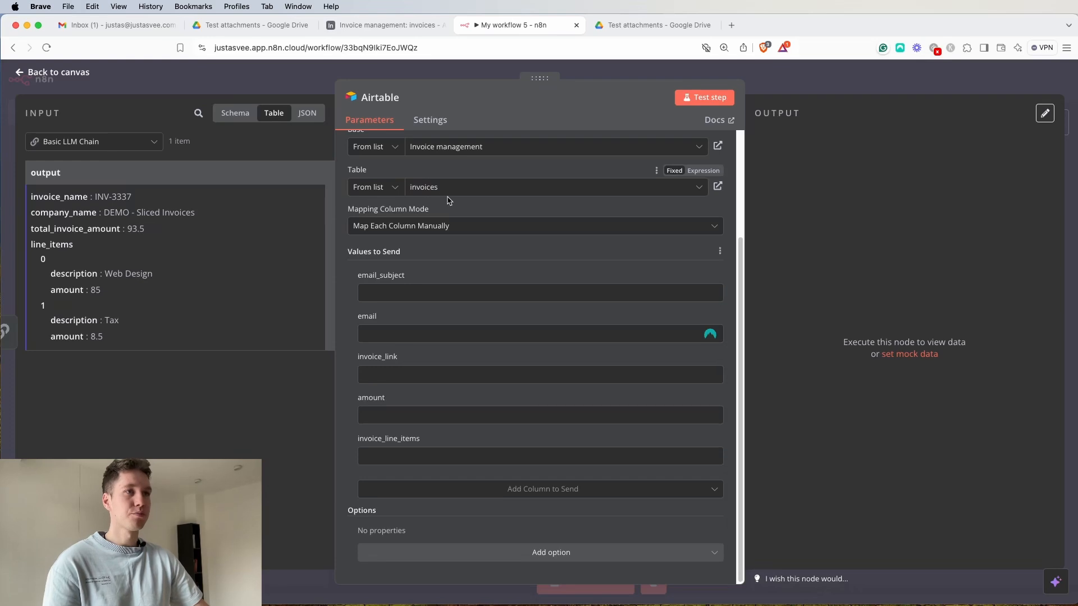
pyautogui.click(703, 276)
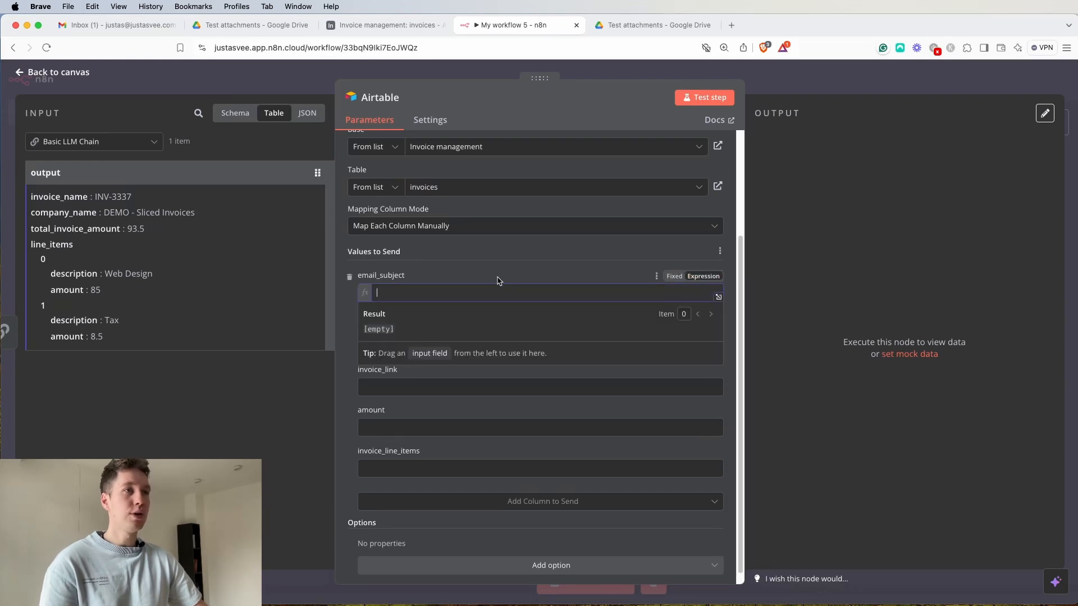
pyautogui.click(234, 114)
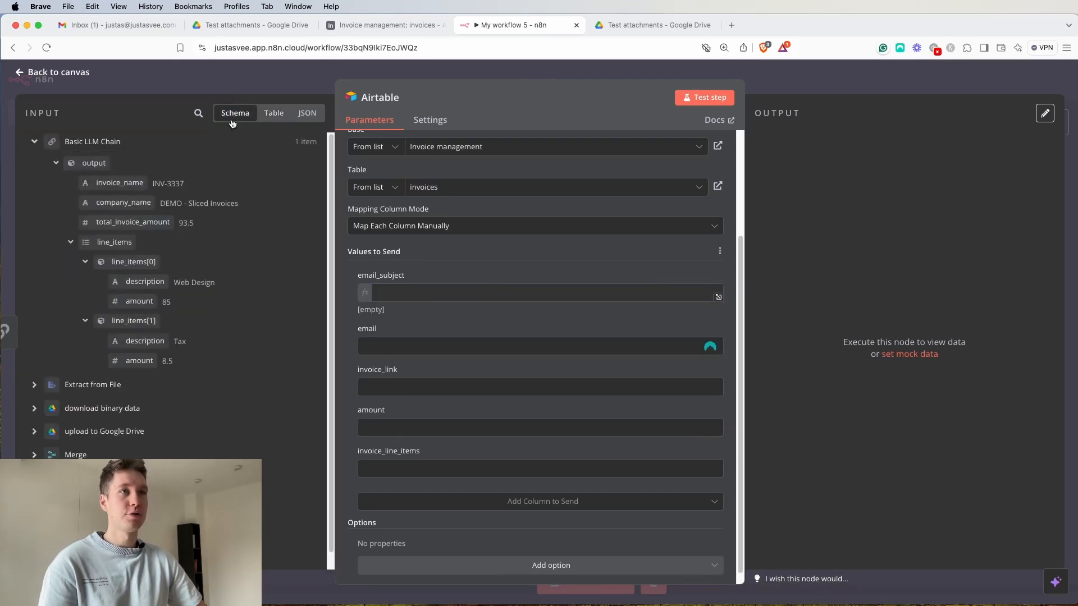
pyautogui.click(410, 292)
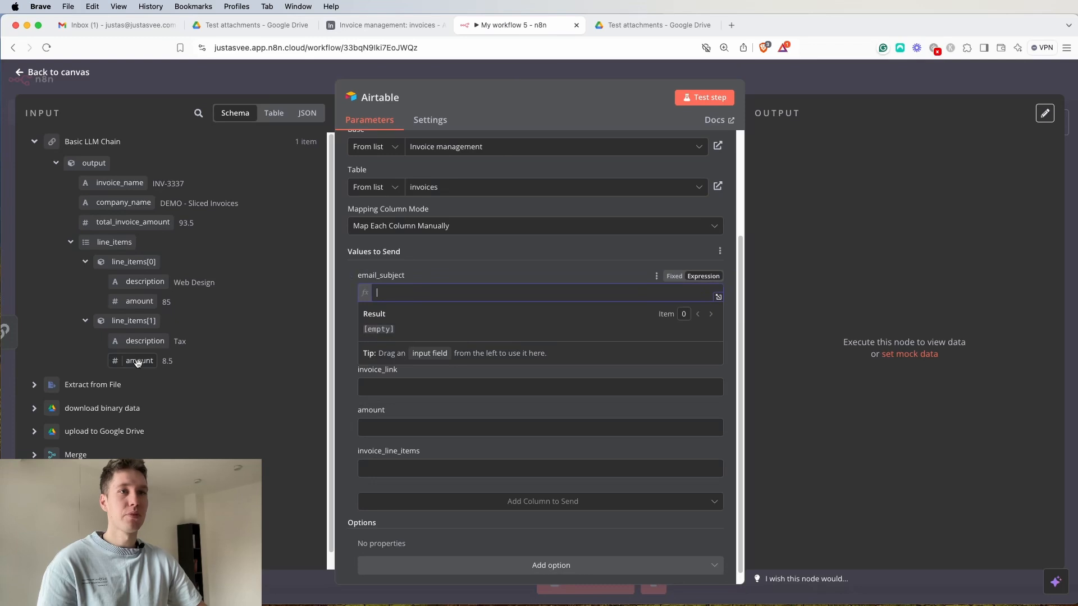
pyautogui.scroll(-1, 115, 371)
pyautogui.click(75, 499)
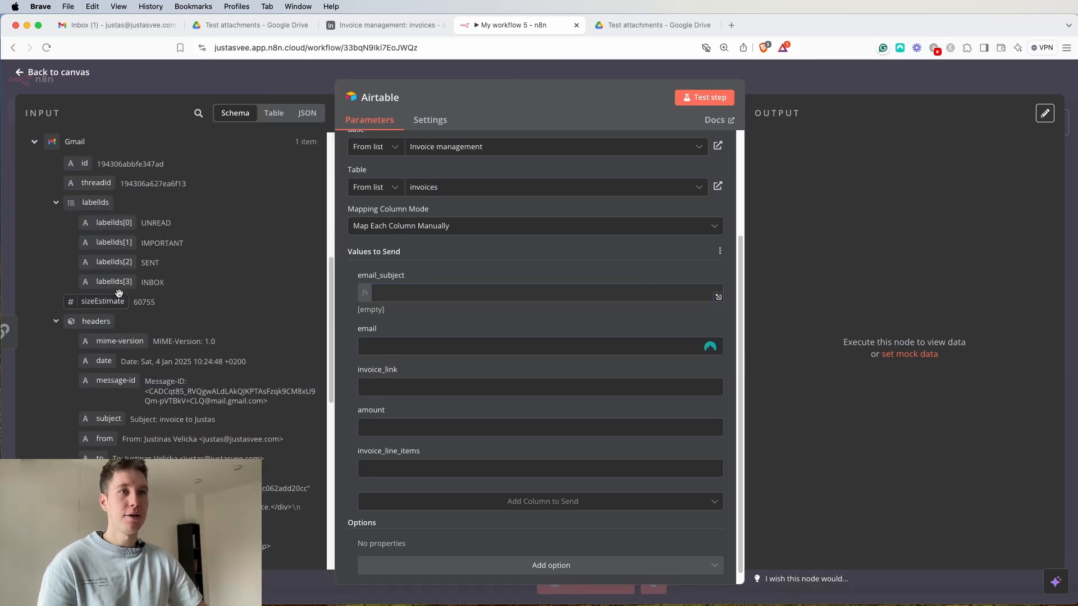
pyautogui.scroll(-3, 120, 297)
pyautogui.moveTo(109, 342); pyautogui.dragTo(433, 293)
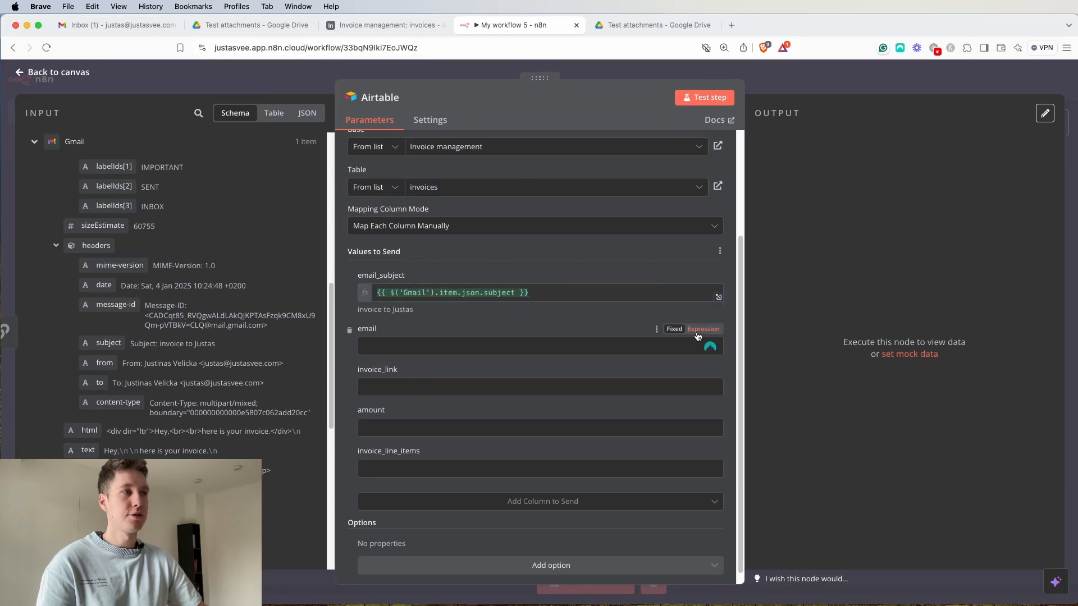
# Map the email value to the Gmail sender header with the expression {{ $('Gmail').item.json.headers.from }}.
pyautogui.click(699, 330)
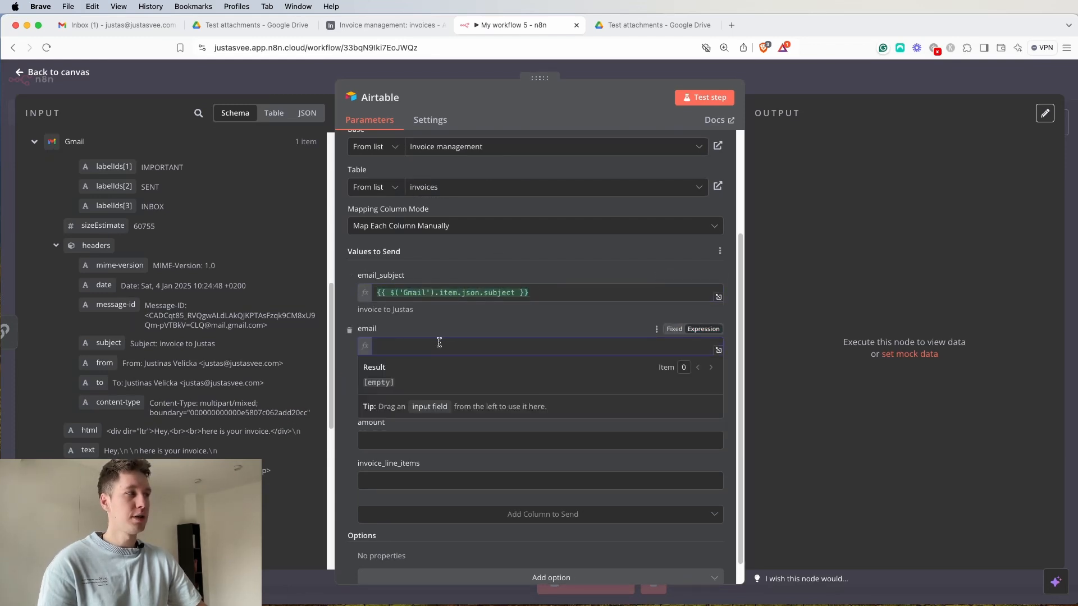
pyautogui.scroll(4, 191, 331)
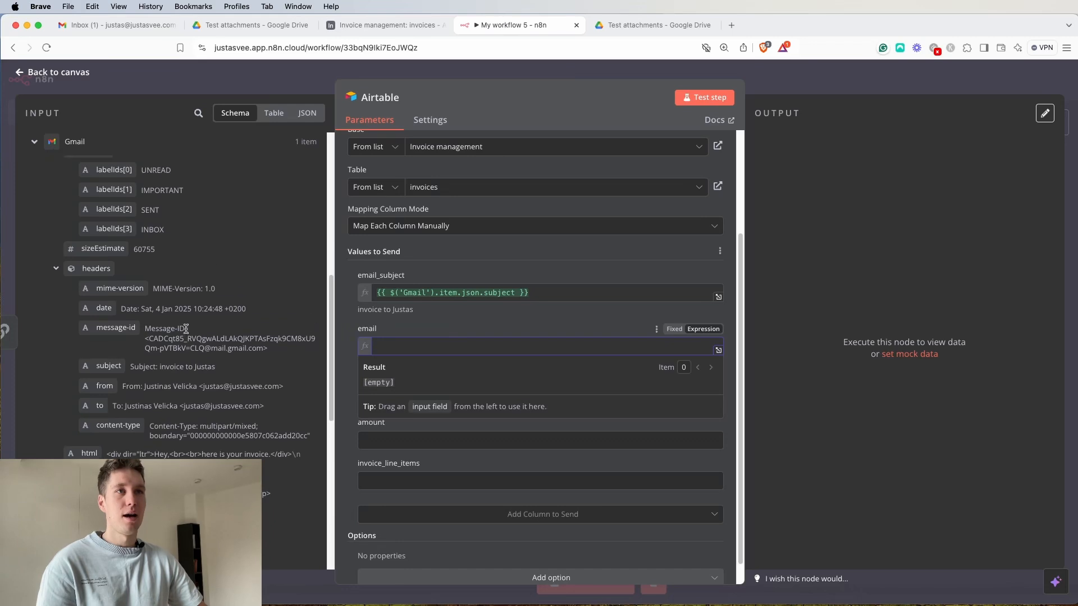
pyautogui.scroll(-3, 135, 225)
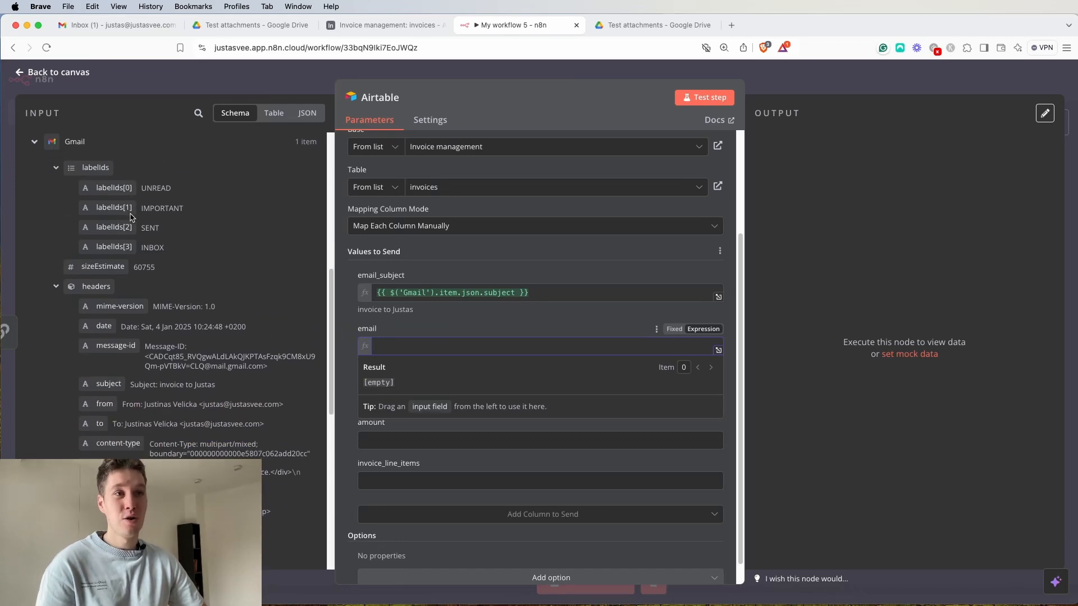
pyautogui.scroll(-1, 157, 273)
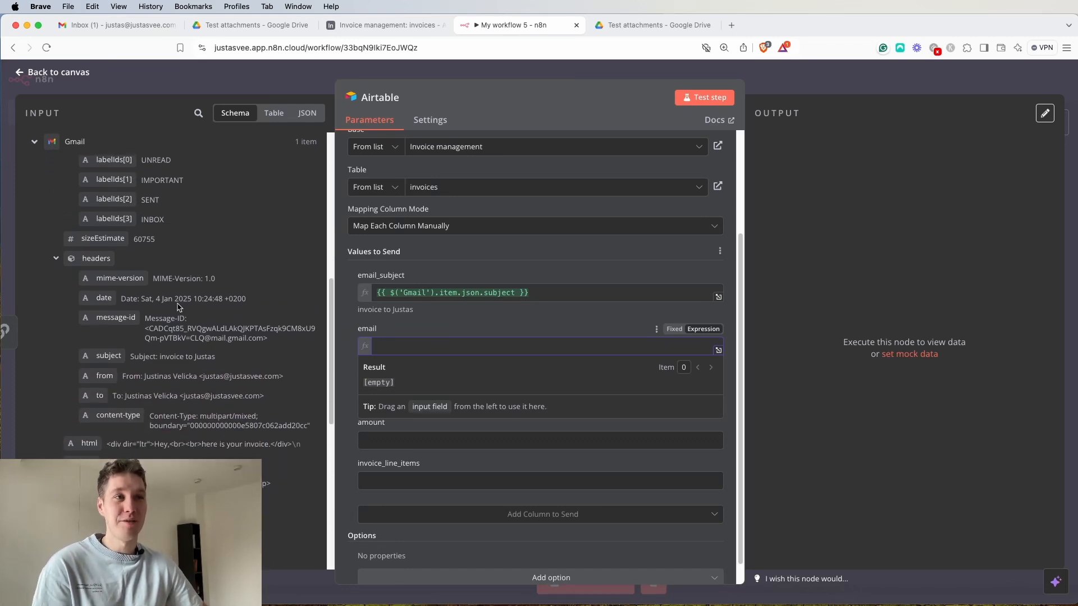
pyautogui.scroll(-1, 167, 312)
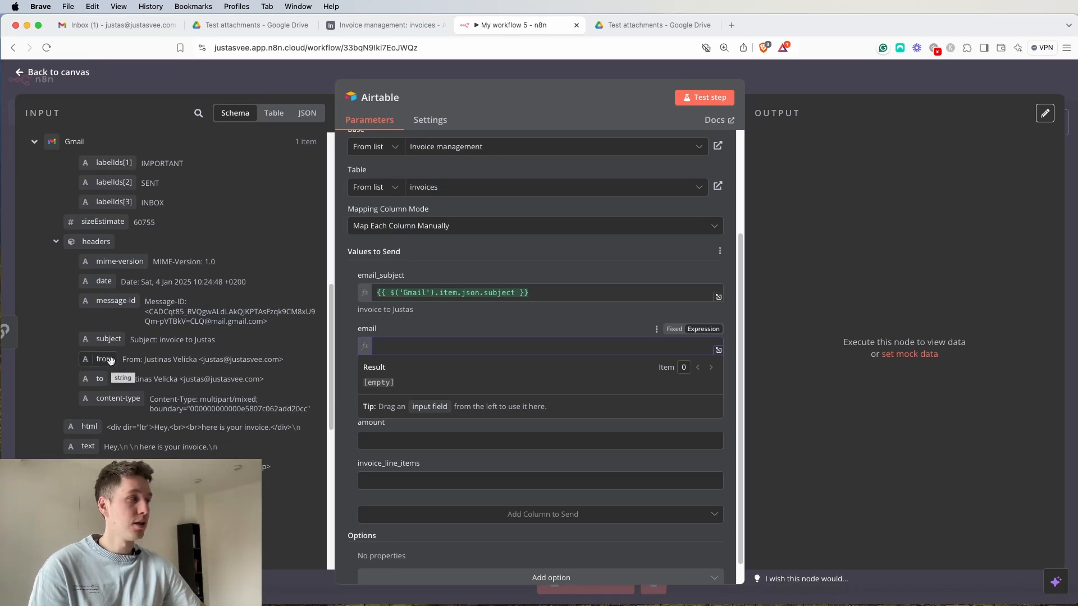
pyautogui.moveTo(109, 360); pyautogui.dragTo(416, 352)
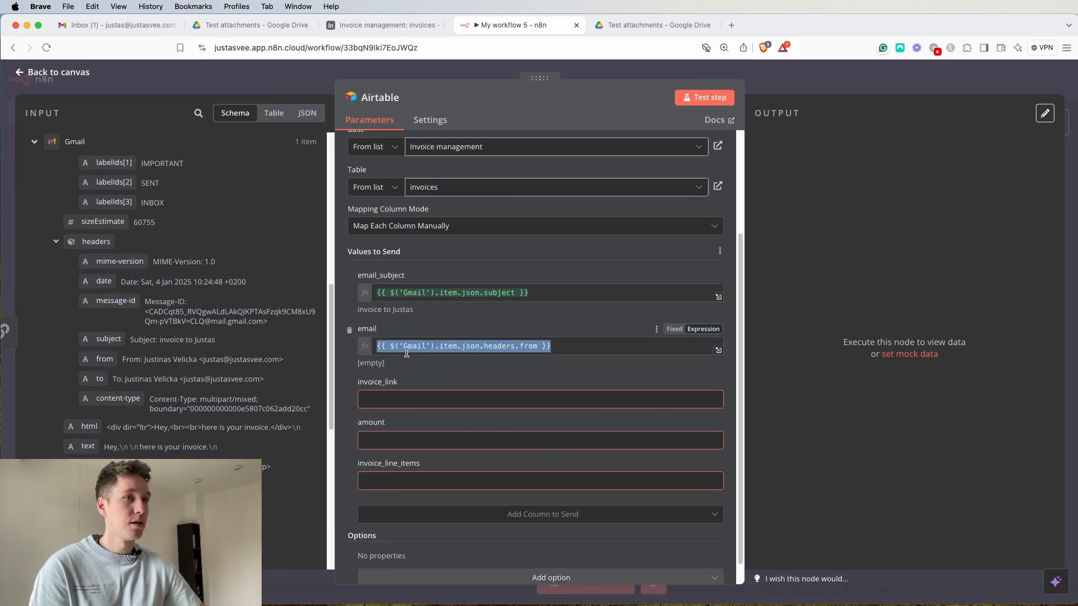
pyautogui.click(472, 318)
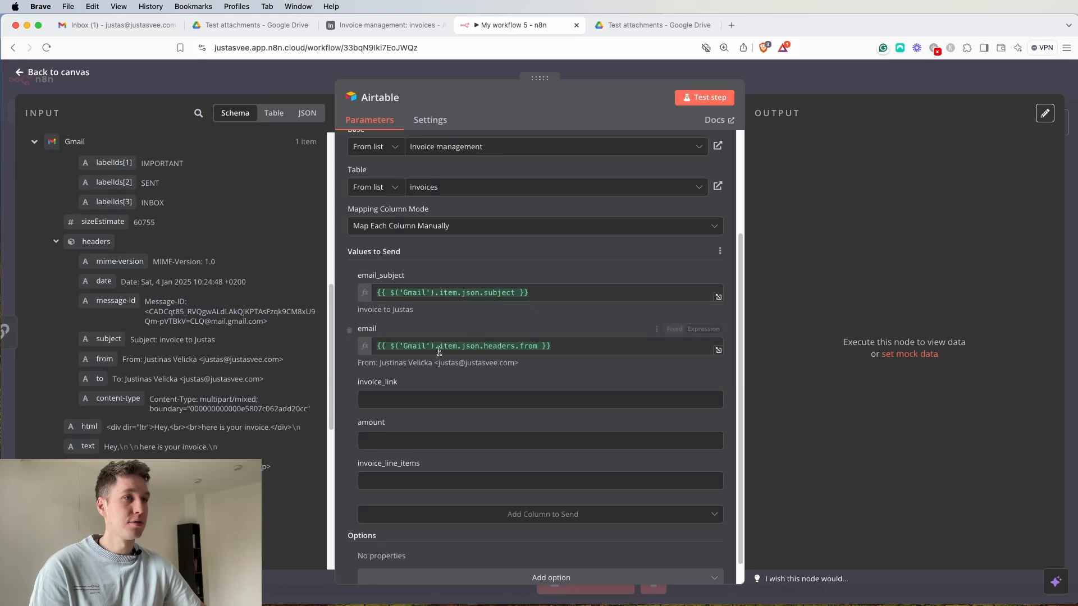
# Open the email value's expression, check the email column of the invoices table in Airtable, and switch back to n8n.
pyautogui.click(605, 346)
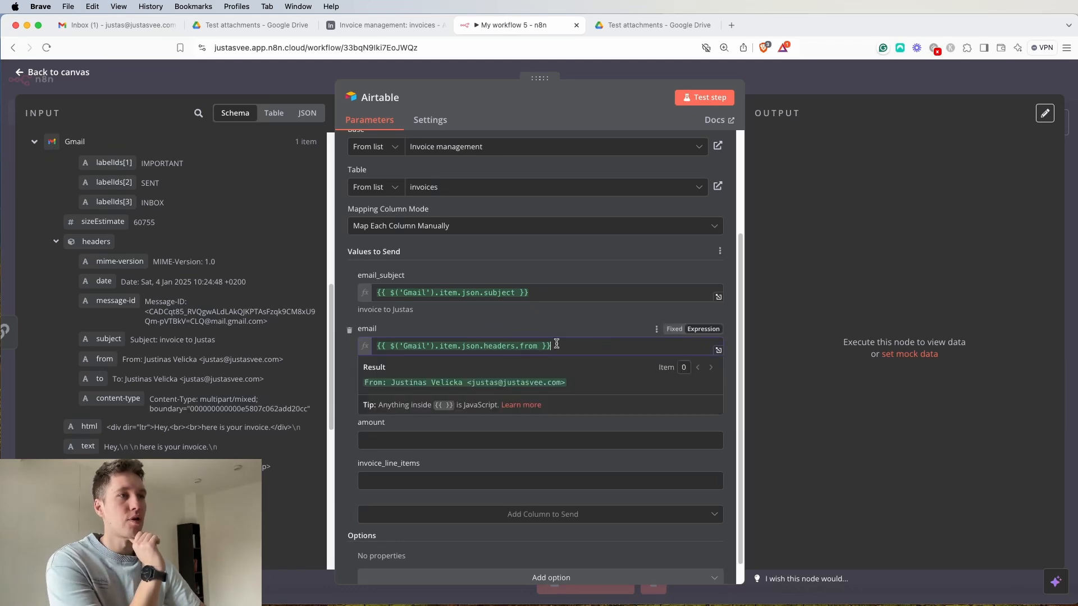
pyautogui.moveTo(556, 344); pyautogui.dragTo(386, 338)
pyautogui.click(401, 25)
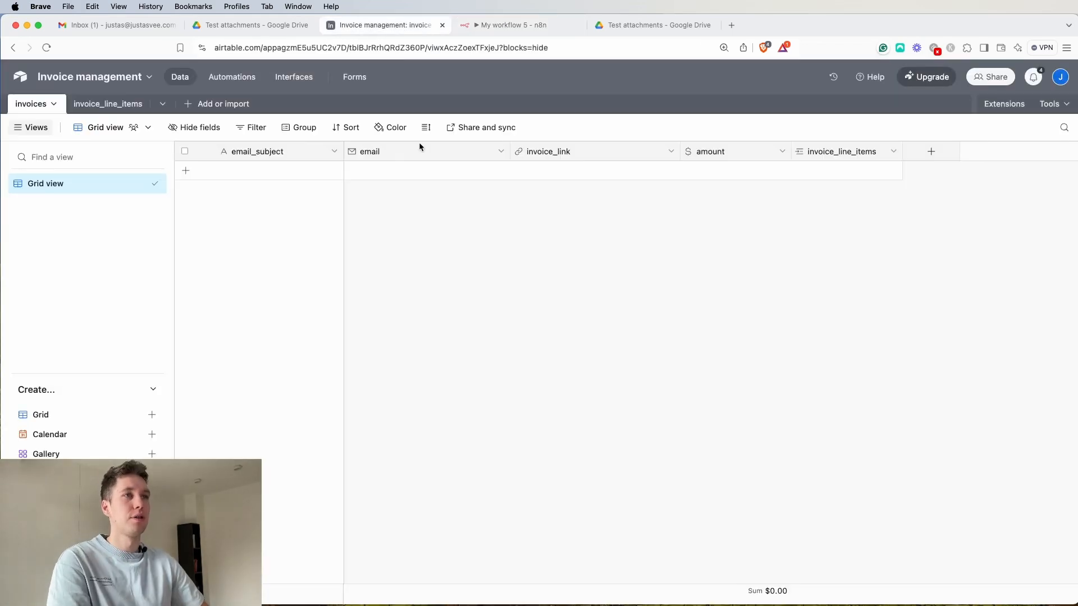
pyautogui.click(505, 25)
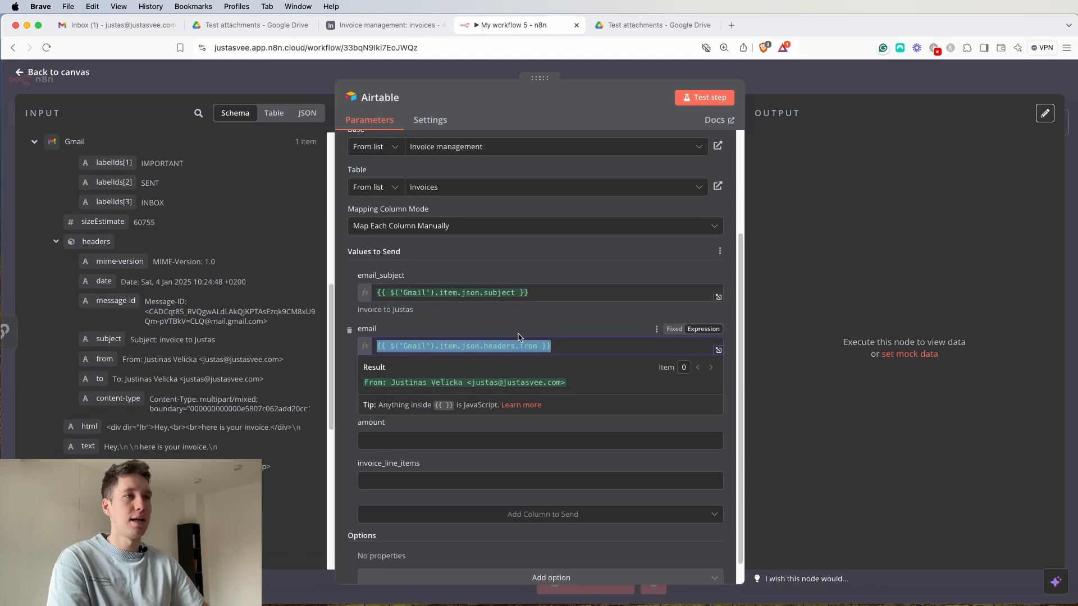
# Replace the headers.from part of the email expression with to.value so it reads {{ $('Gmail').item.json.to.value }}.
pyautogui.click(569, 332)
pyautogui.moveTo(569, 347); pyautogui.dragTo(461, 345)
pyautogui.click(539, 345)
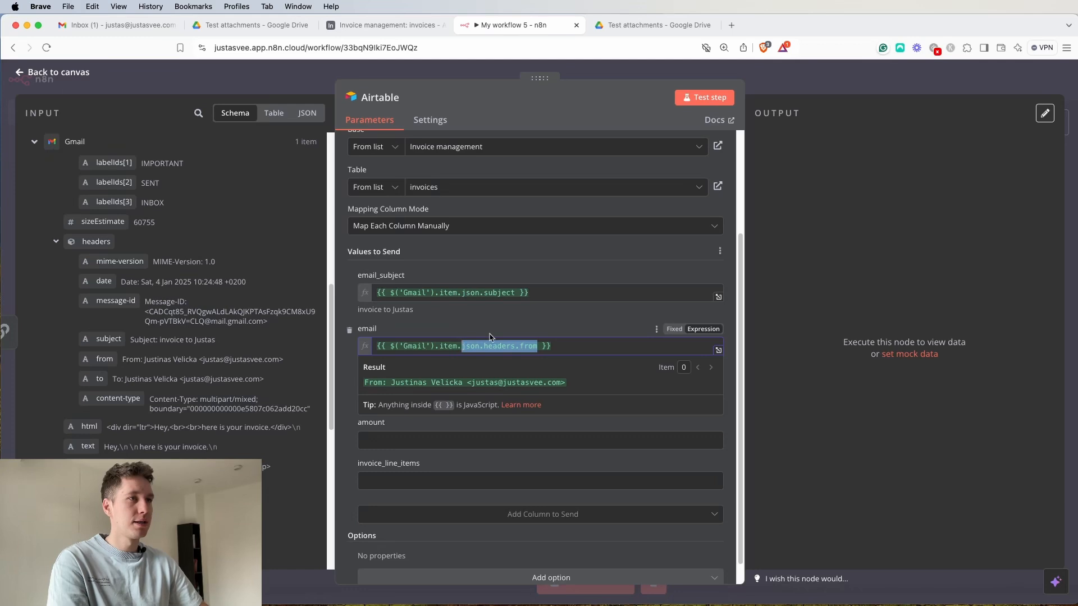
pyautogui.click(511, 341)
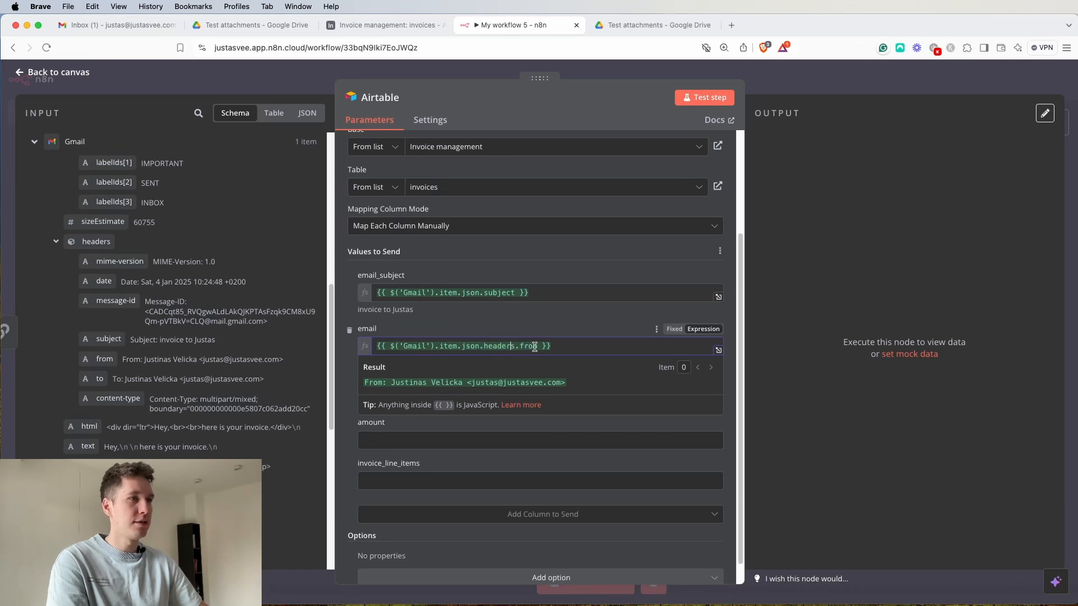
pyautogui.moveTo(537, 345); pyautogui.dragTo(485, 348)
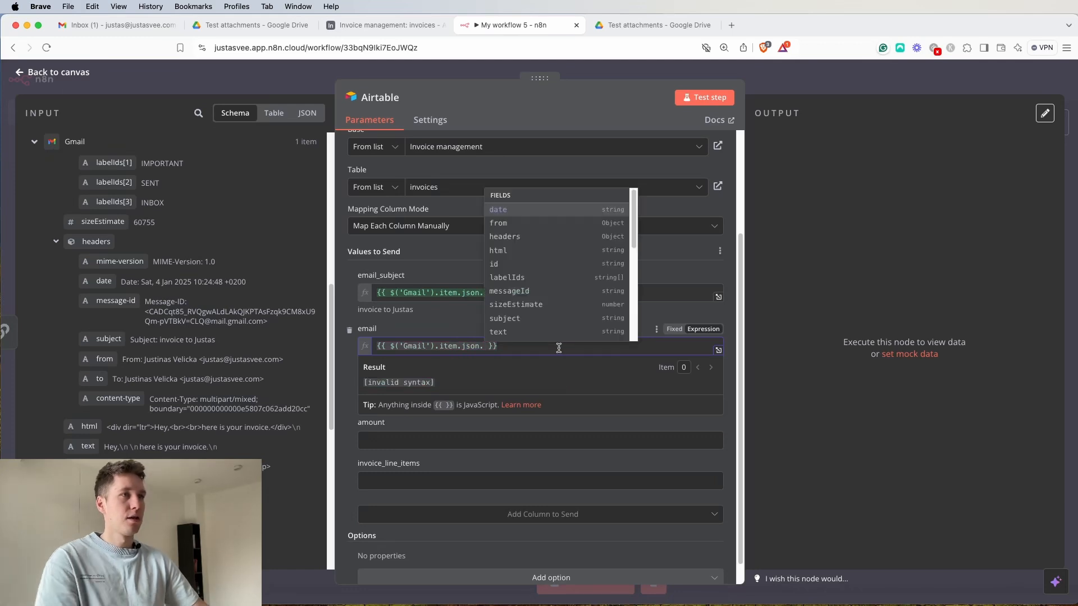
pyautogui.write('to')
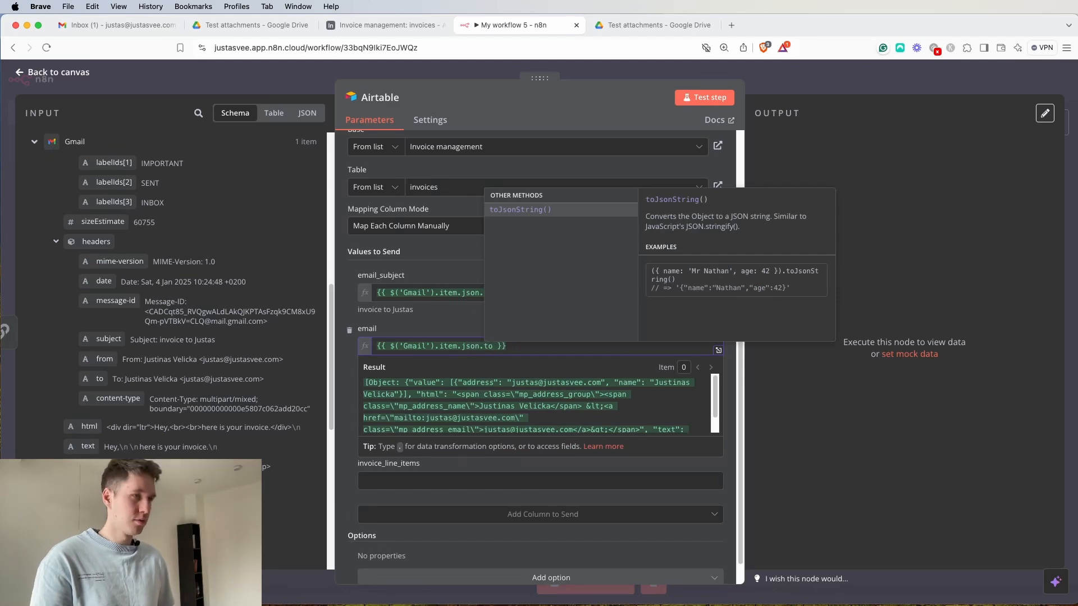
pyautogui.write('.')
pyautogui.press('Down')
pyautogui.press('Down')
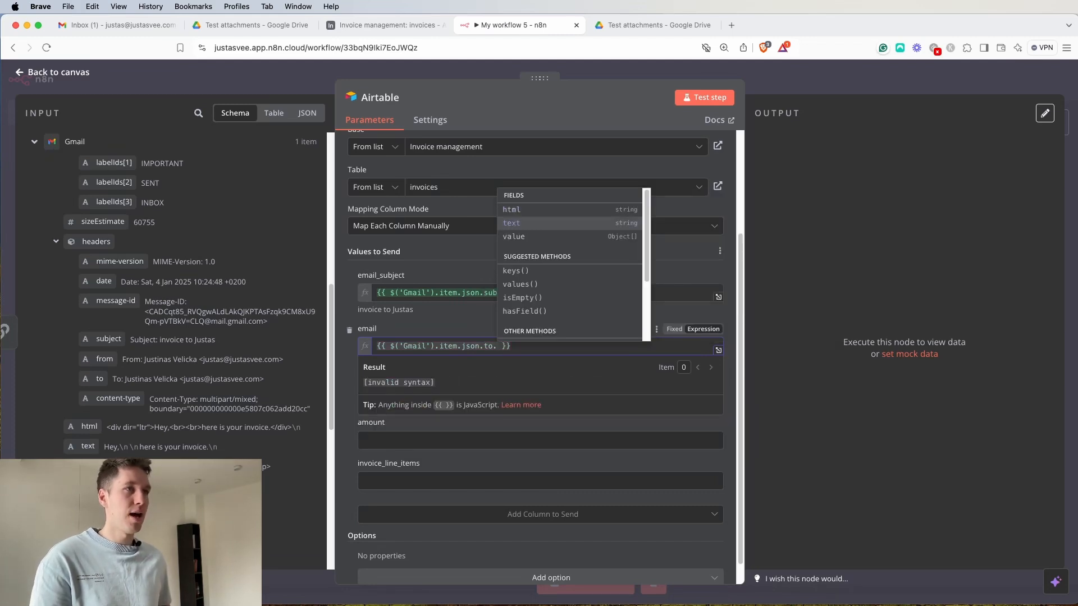
pyautogui.press('Return')
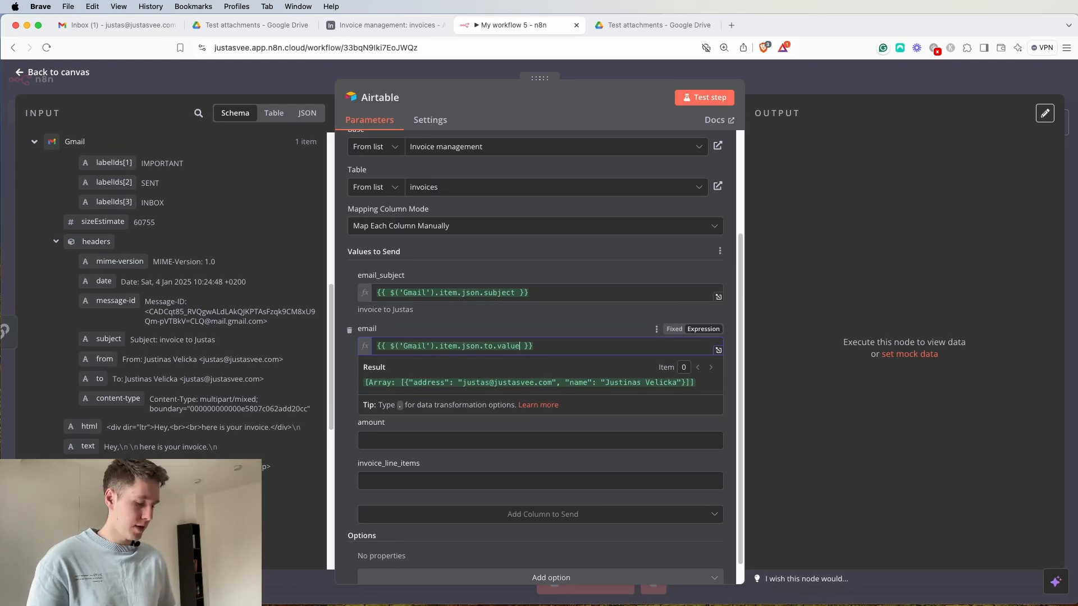
# Extend the email expression to the first recipient's address: {{ $('Gmail').item.json.to.value[0].address }}.
pyautogui.write('[')
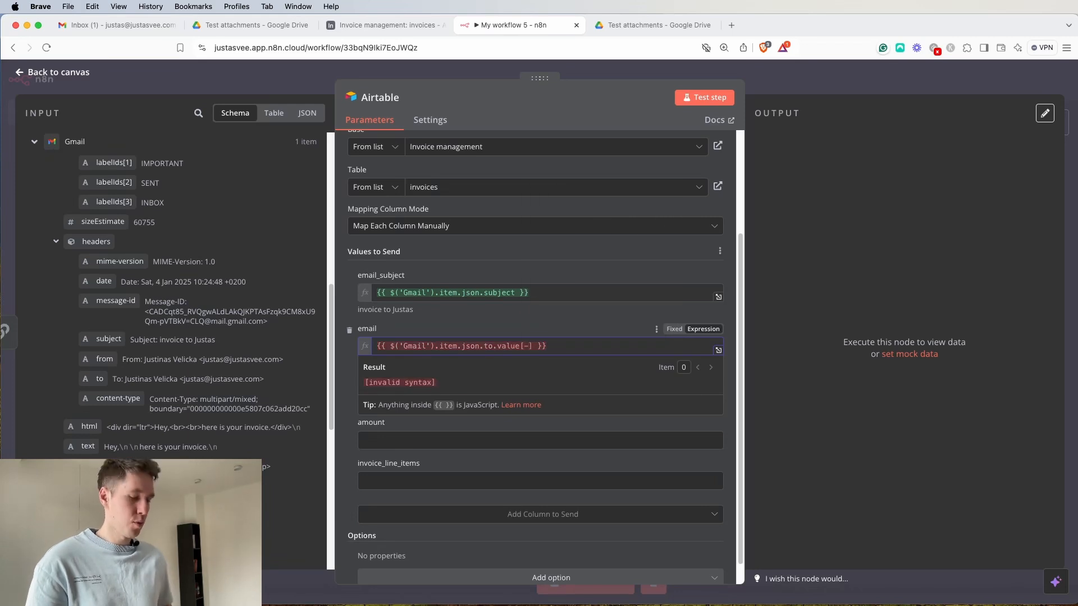
pyautogui.write('0]')
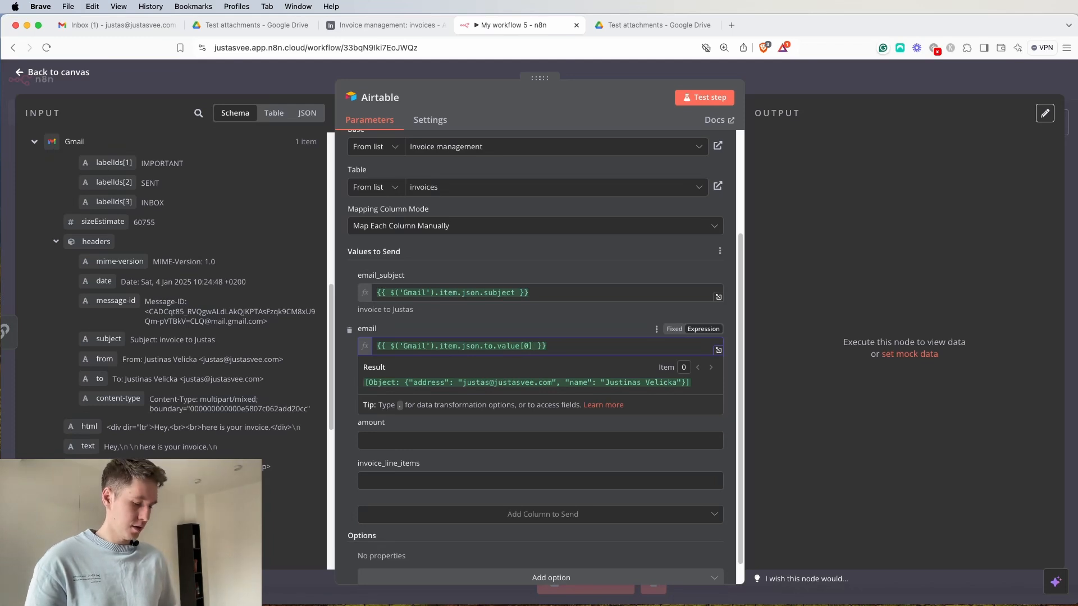
pyautogui.write('.address')
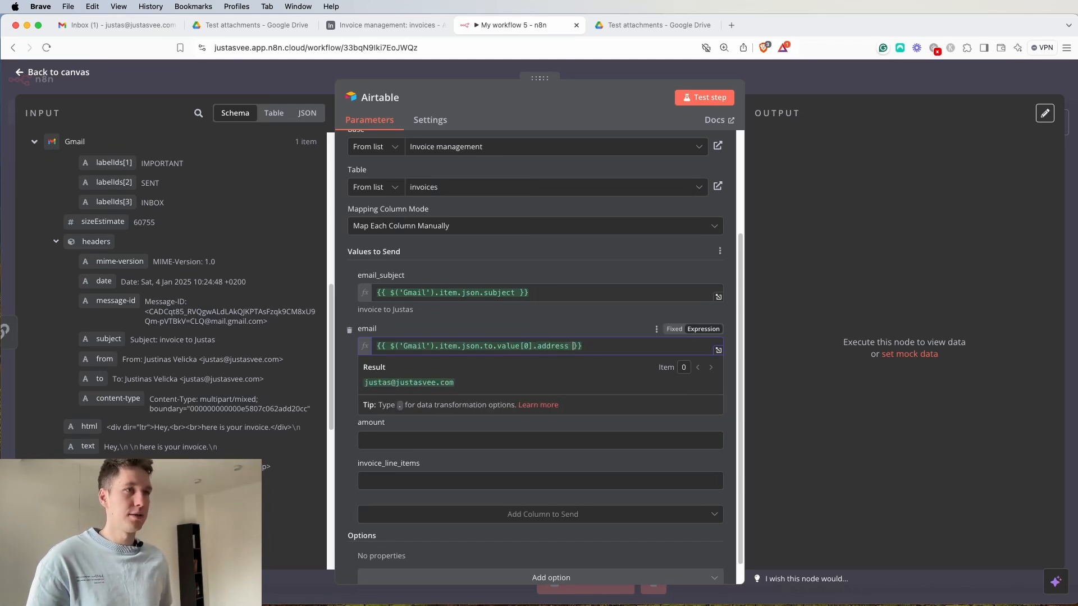
pyautogui.click(578, 328)
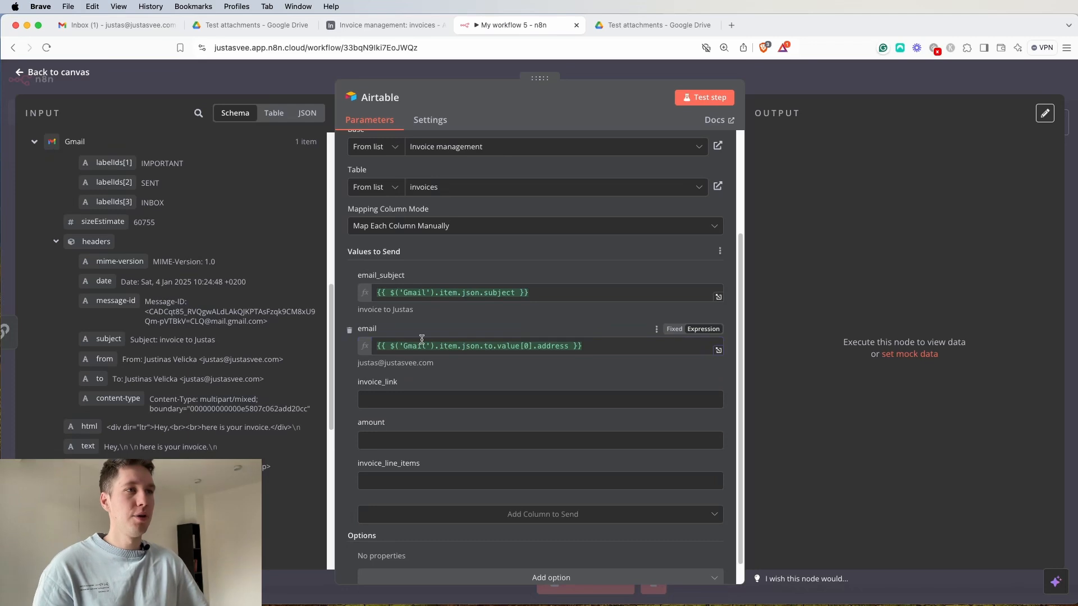
pyautogui.moveTo(388, 346); pyautogui.dragTo(589, 341)
pyautogui.click(585, 330)
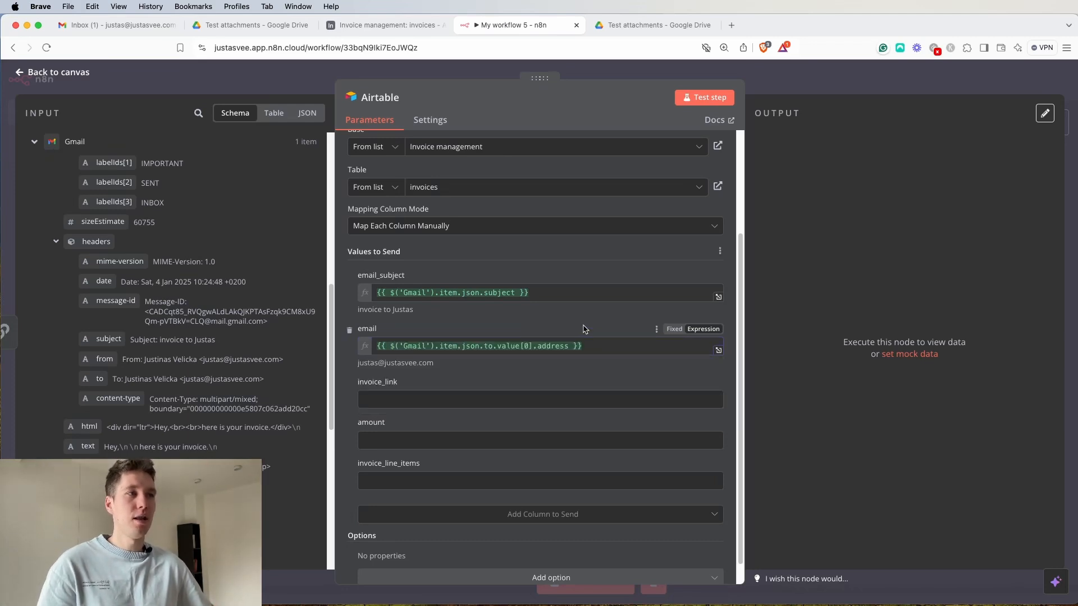
pyautogui.moveTo(435, 370); pyautogui.dragTo(359, 366)
# Set the invoice_link value to the expression {{ $('upload to Google Drive').item.json.webContentLink }}.
pyautogui.click(427, 398)
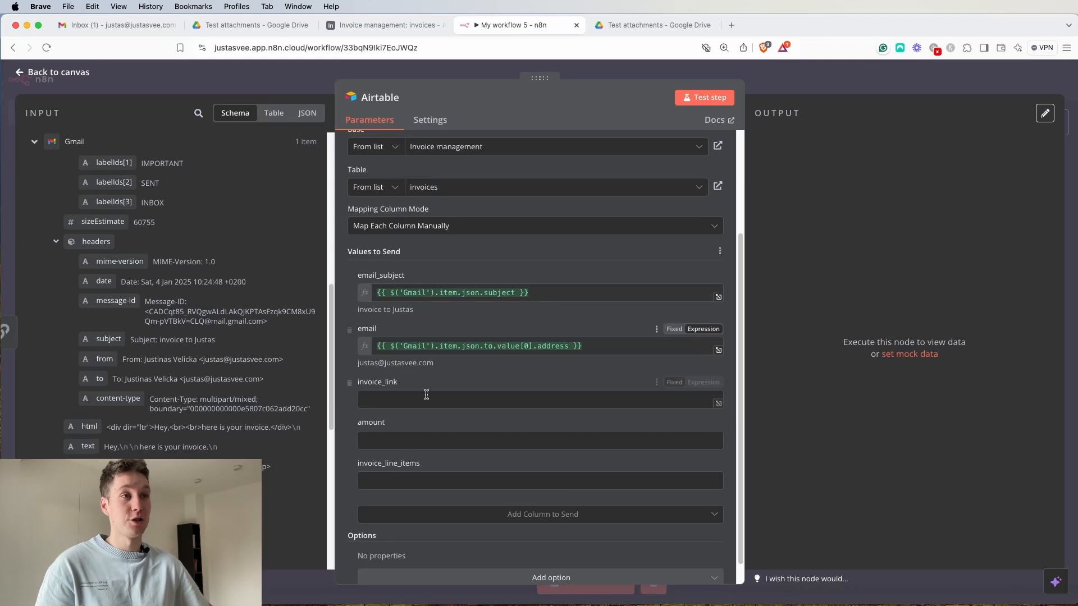
pyautogui.click(701, 385)
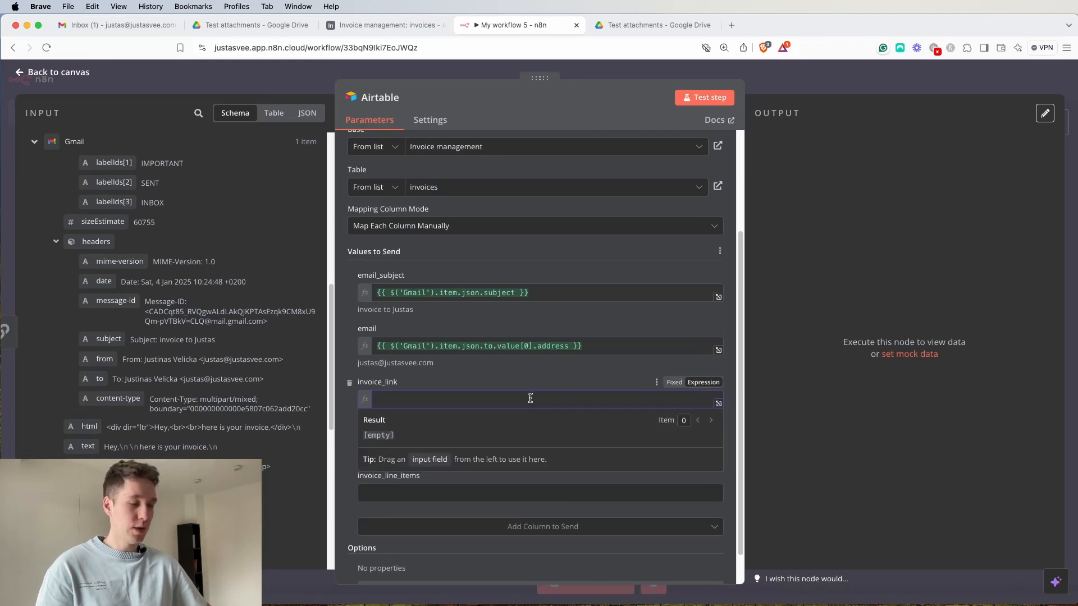
pyautogui.write('{{')
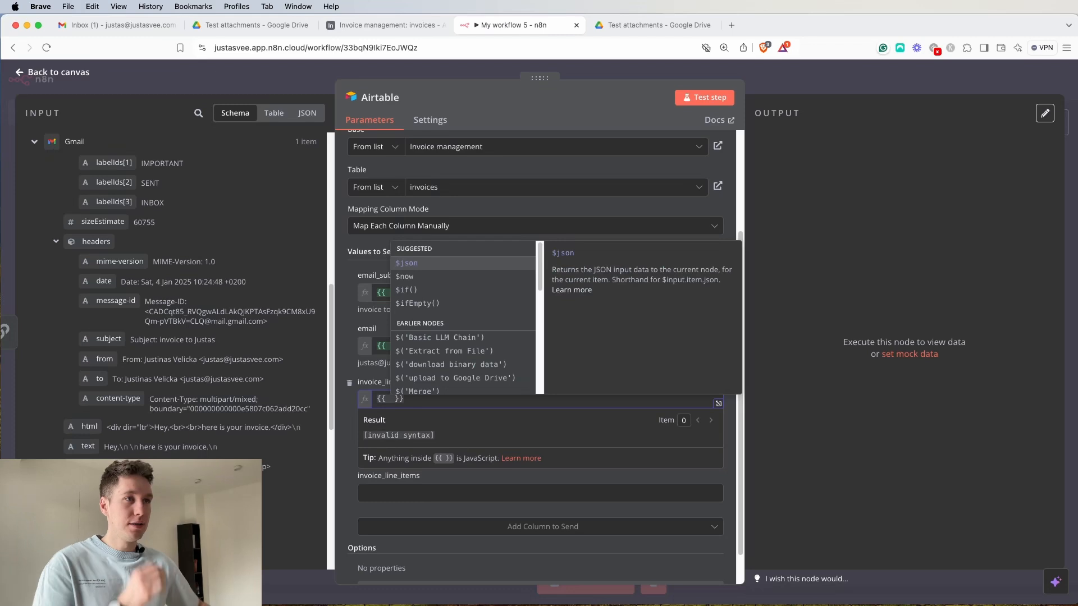
pyautogui.click(455, 378)
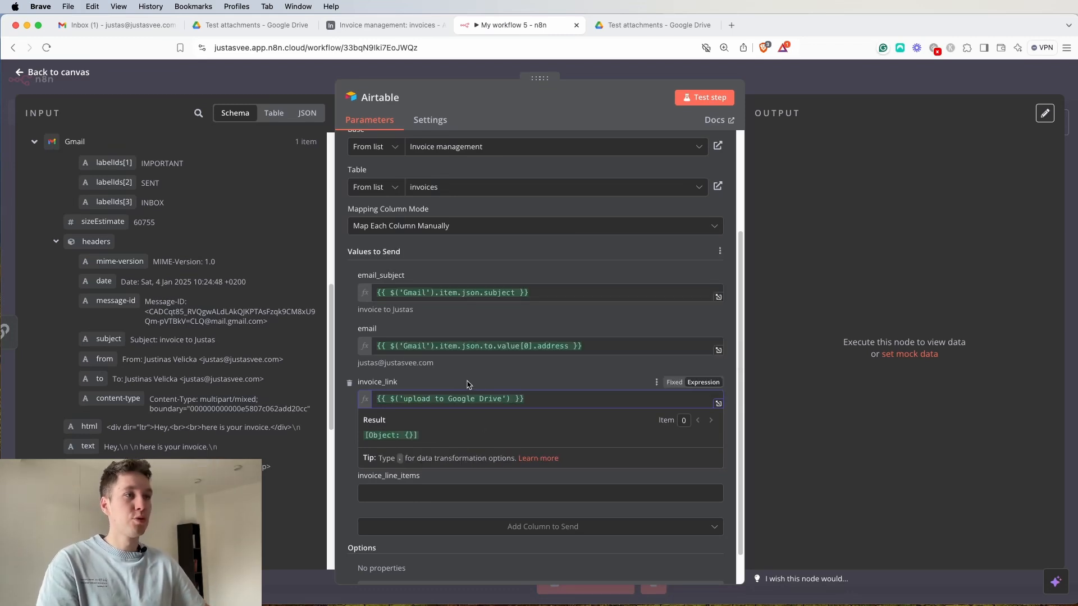
pyautogui.write('.i')
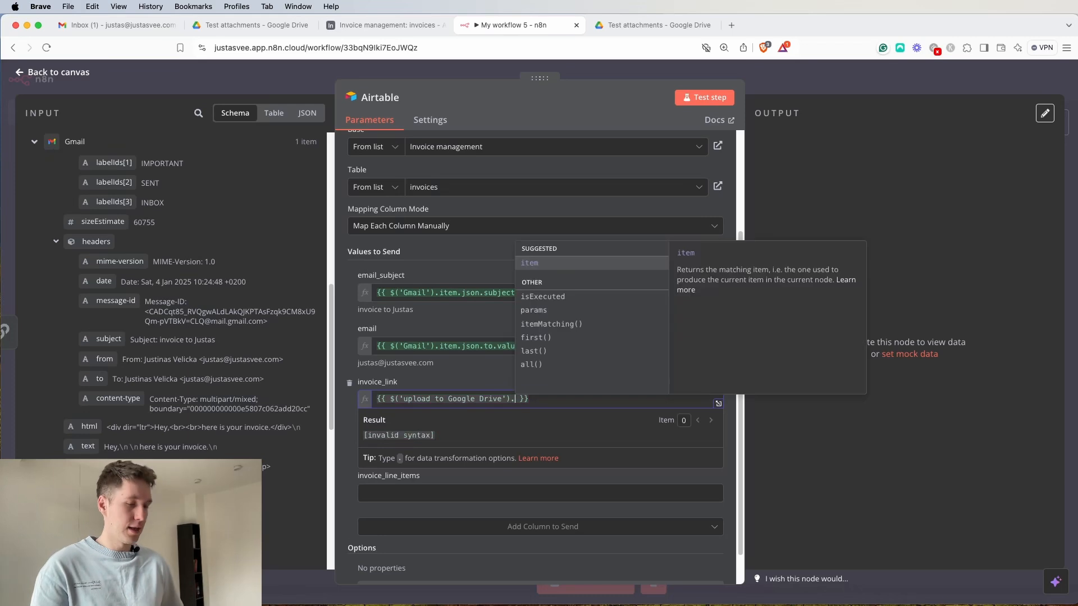
pyautogui.press('Return')
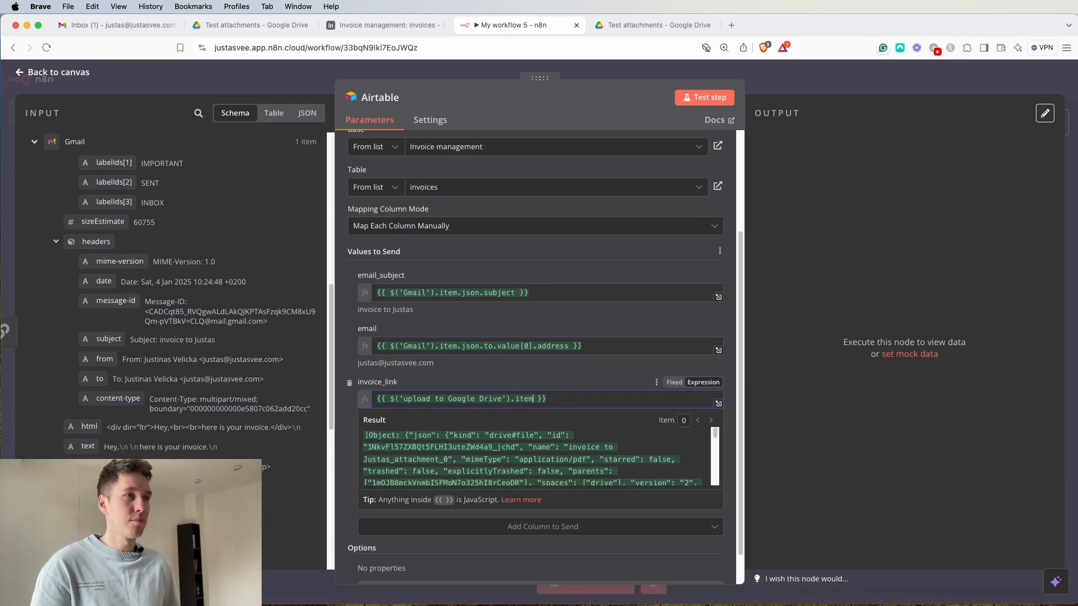
pyautogui.write('.j')
pyautogui.press('Return')
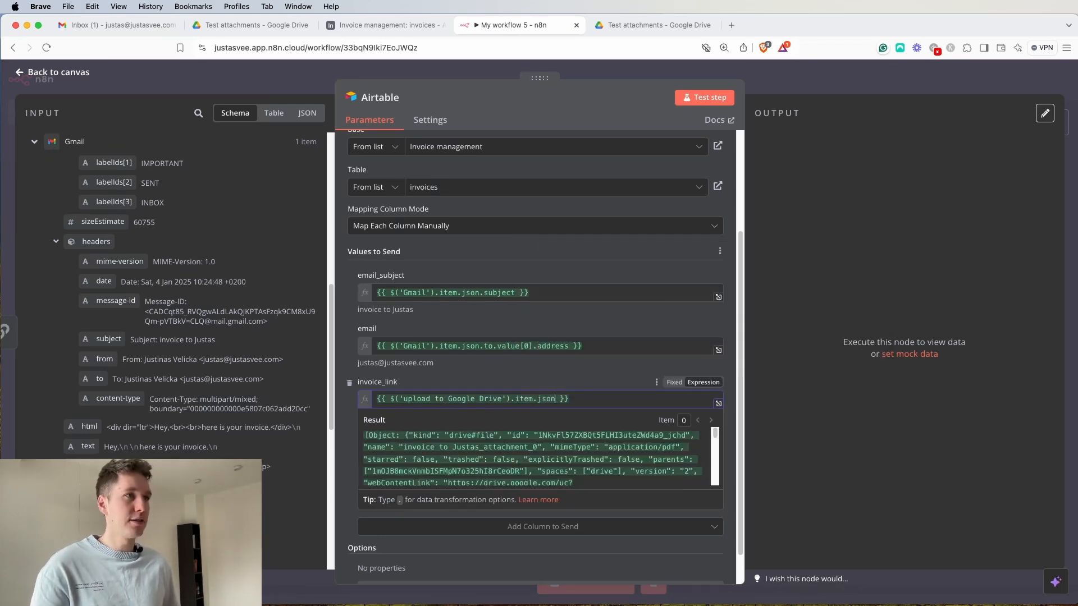
pyautogui.write('.')
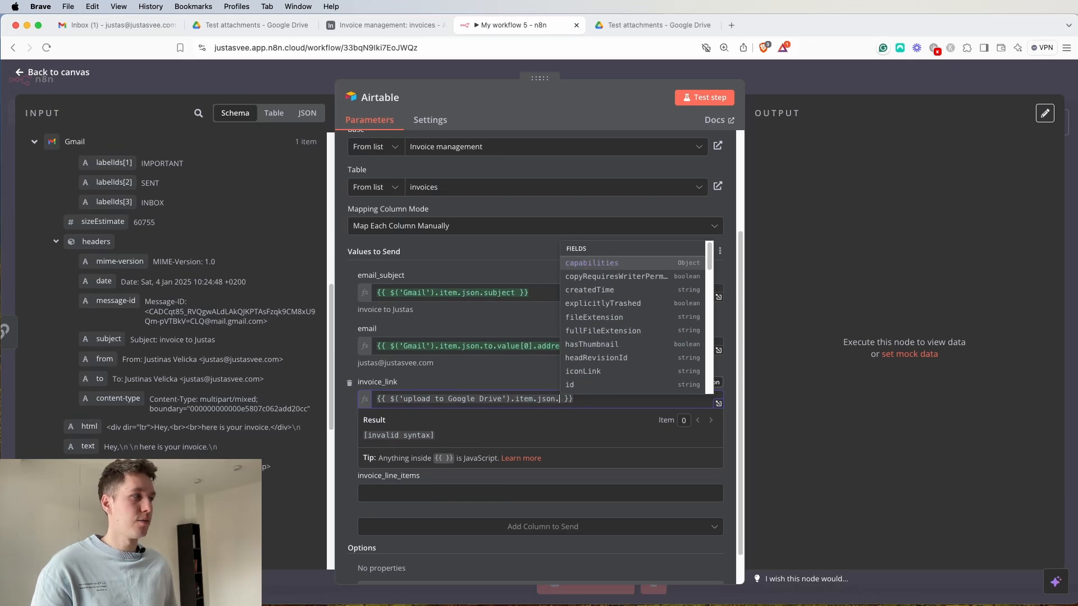
pyautogui.write('webContentLink')
pyautogui.press('Return')
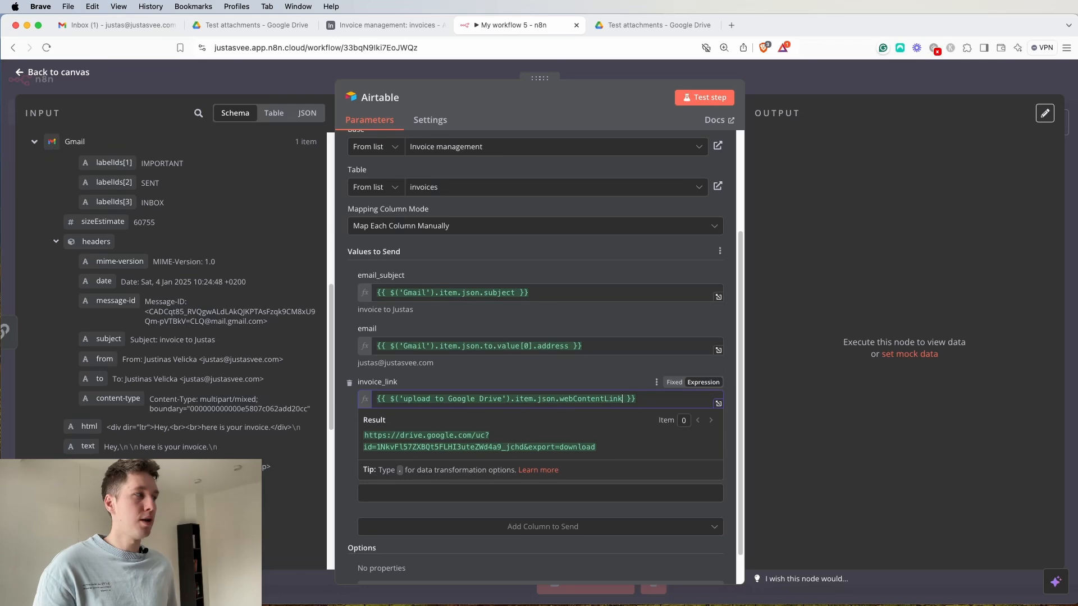
# Replace webContentLink with webViewLink in the invoice_link expression.
pyautogui.press('BackSpace')
pyautogui.press('BackSpace')
pyautogui.press('BackSpace')
pyautogui.press('BackSpace')
pyautogui.press('BackSpace')
pyautogui.press('BackSpace')
pyautogui.press('BackSpace')
pyautogui.press('BackSpace')
pyautogui.press('BackSpace')
pyautogui.press('BackSpace')
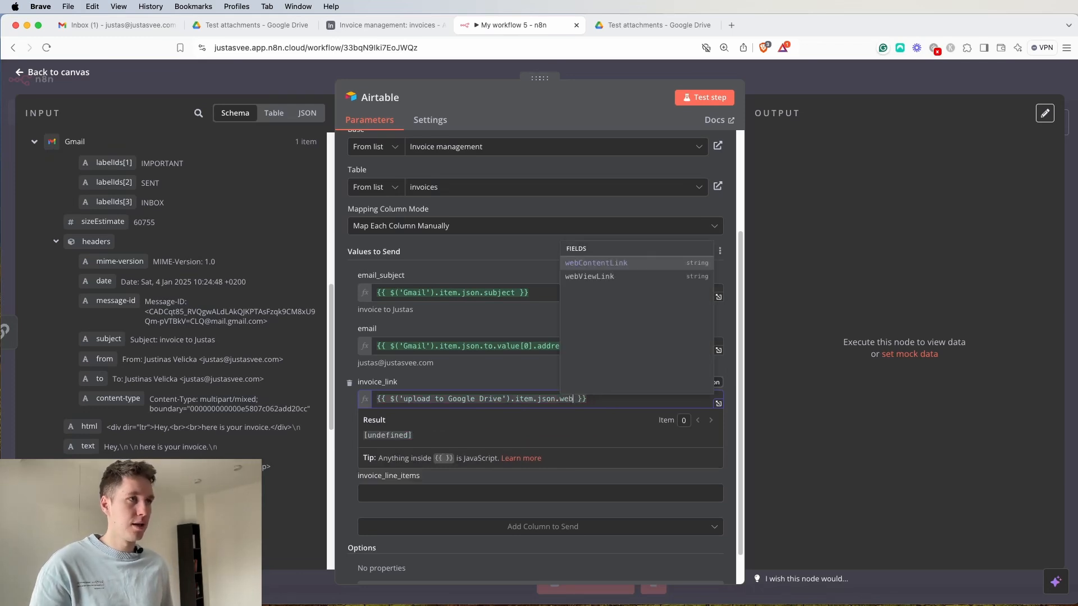
pyautogui.press('Down')
pyautogui.press('Return')
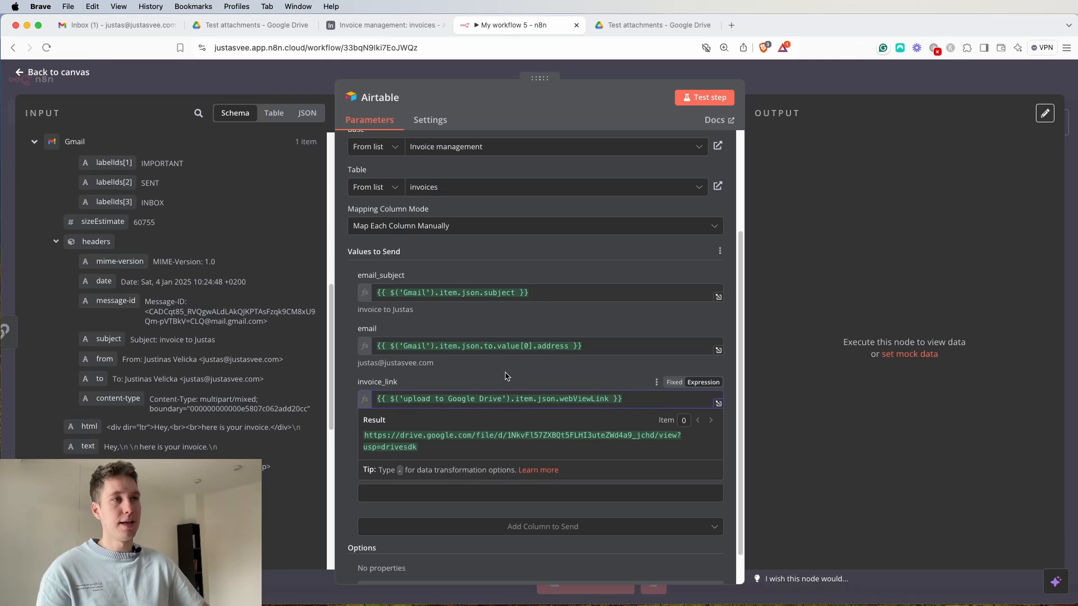
pyautogui.click(507, 376)
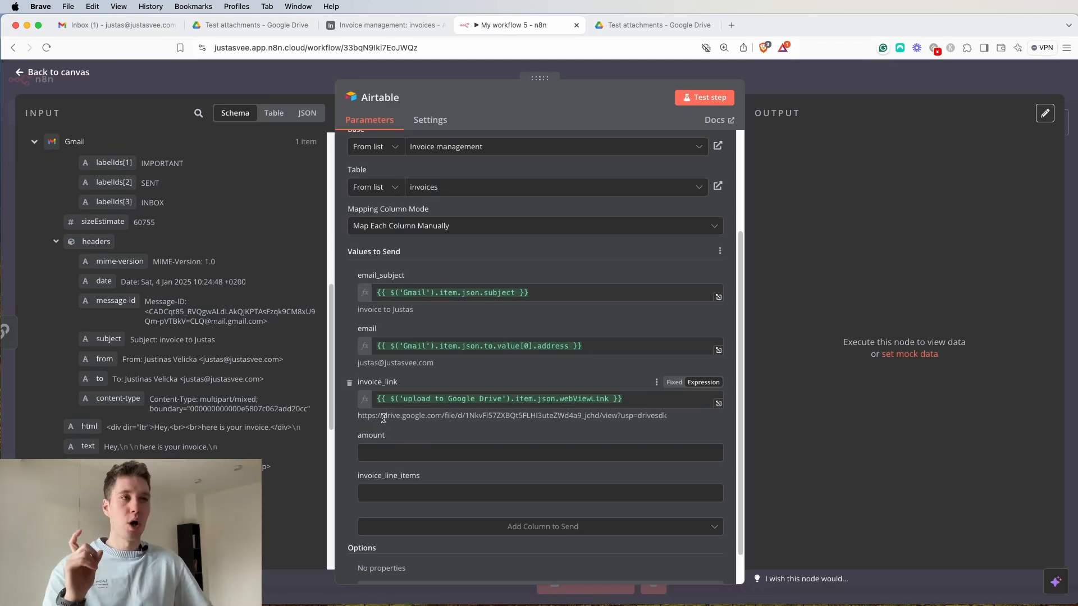
pyautogui.moveTo(382, 415)
pyautogui.mouseDown()
pyautogui.moveTo(653, 418)
pyautogui.moveTo(399, 404)
pyautogui.mouseUp()
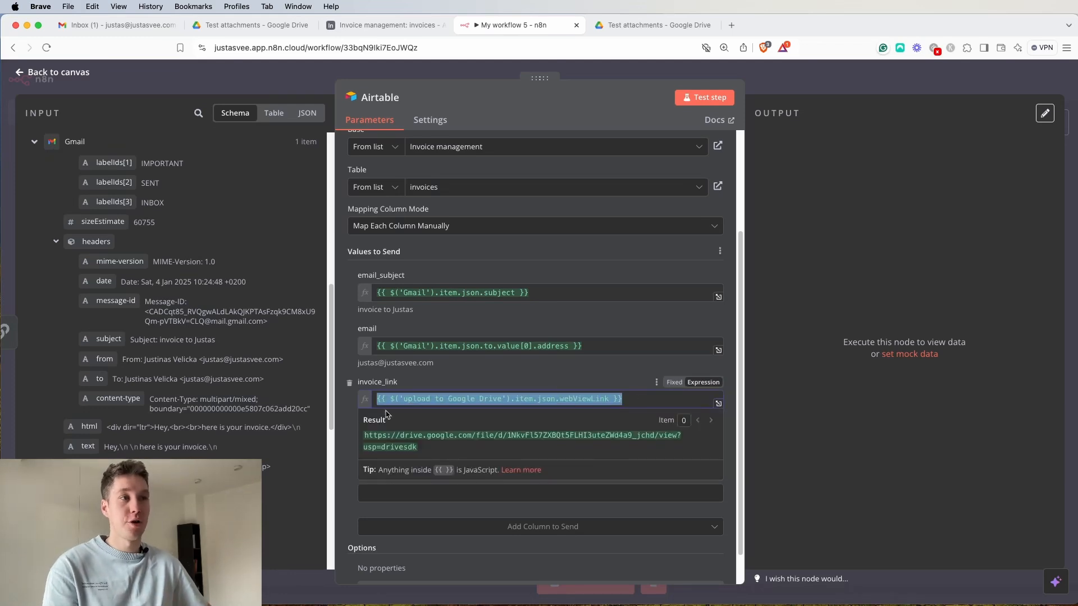
pyautogui.click(483, 379)
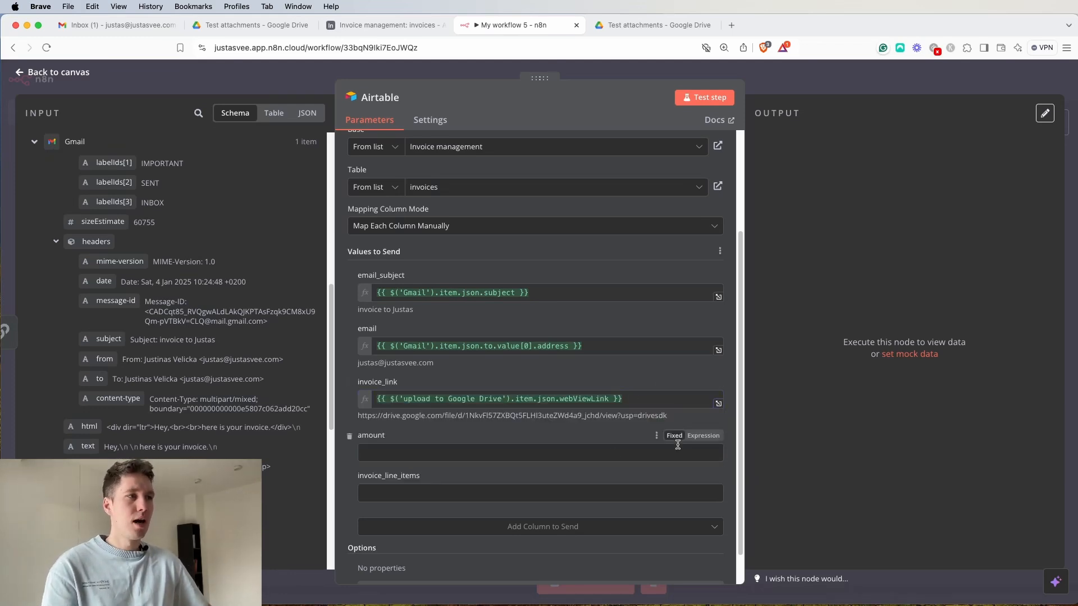
# Map the amount value to the Basic LLM Chain's total_invoice_amount with the expression {{ $json.output.total_invoice_amount }}.
pyautogui.click(701, 436)
pyautogui.write('0')
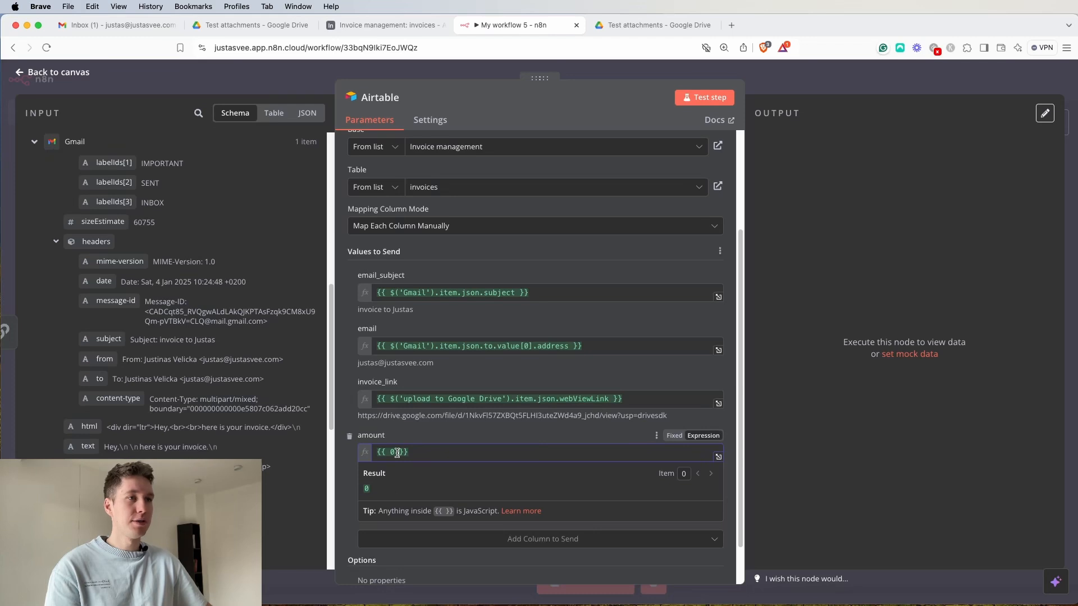
pyautogui.scroll(10, 137, 265)
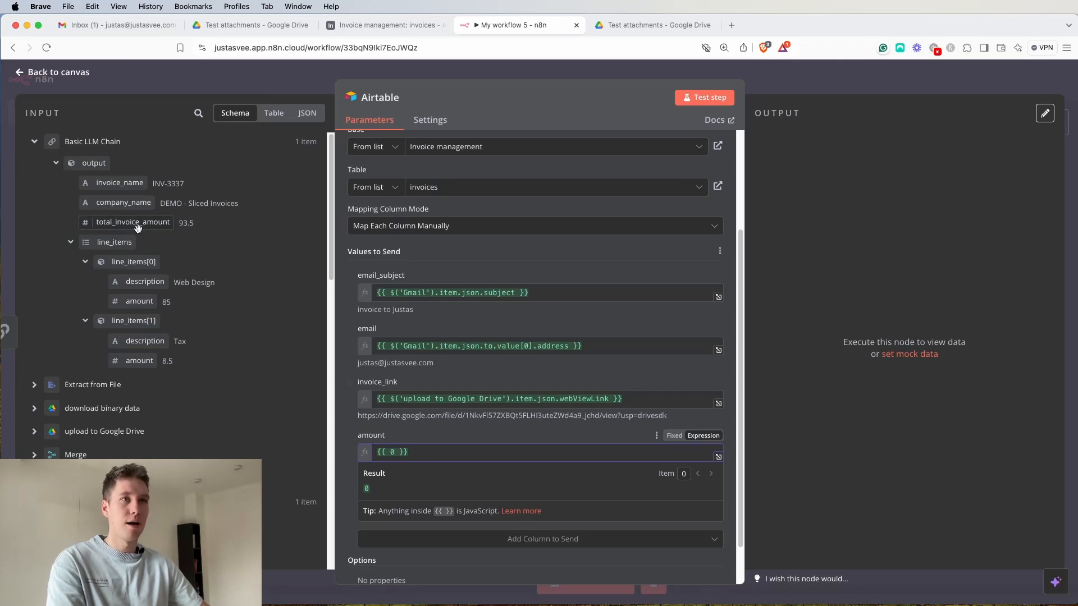
pyautogui.moveTo(404, 452); pyautogui.dragTo(392, 447)
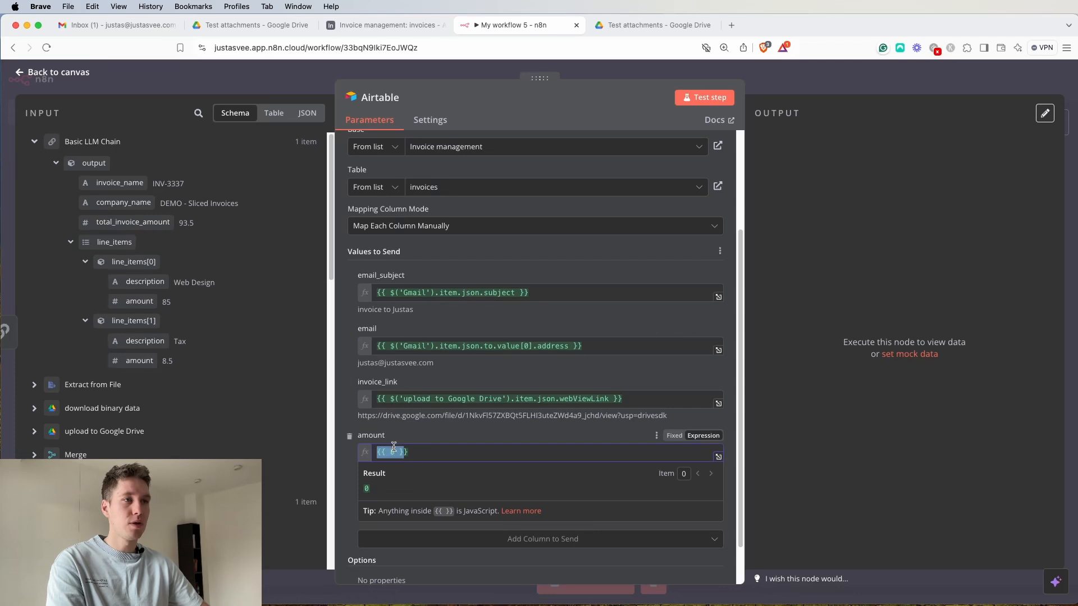
pyautogui.click(404, 450)
pyautogui.tripleClick(422, 452)
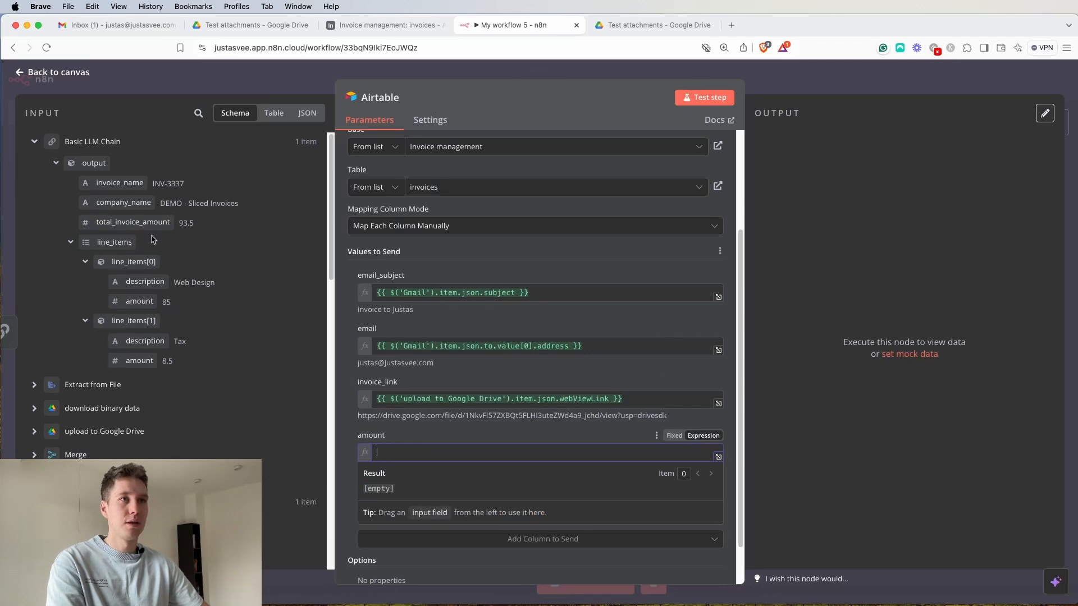
pyautogui.moveTo(133, 222); pyautogui.dragTo(408, 458)
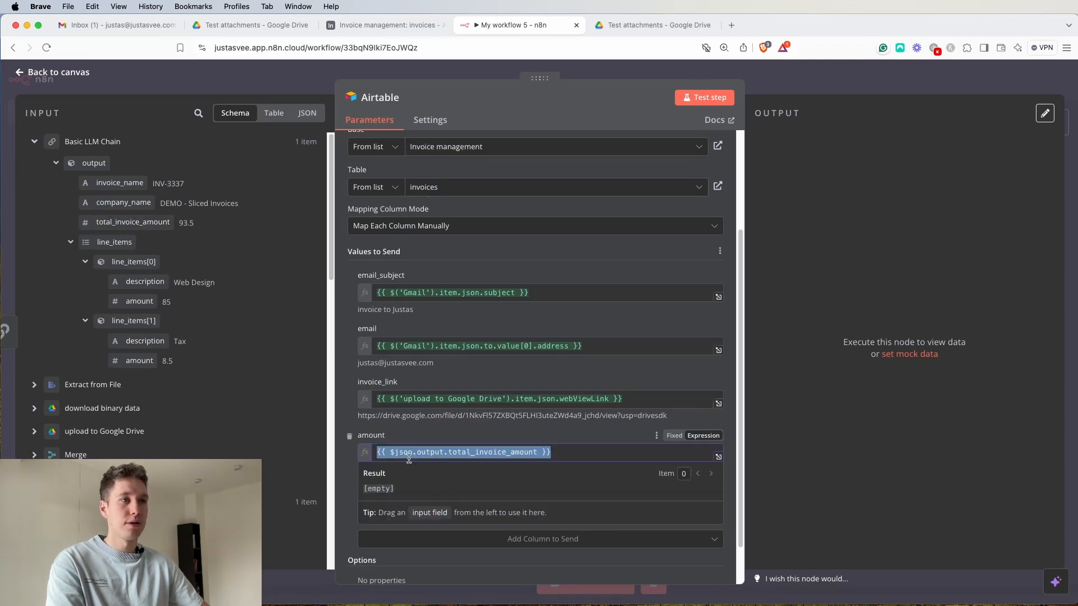
pyautogui.click(443, 437)
# Remove the invoice_line_items column from the values sent to Airtable.
pyautogui.scroll(-2, 433, 438)
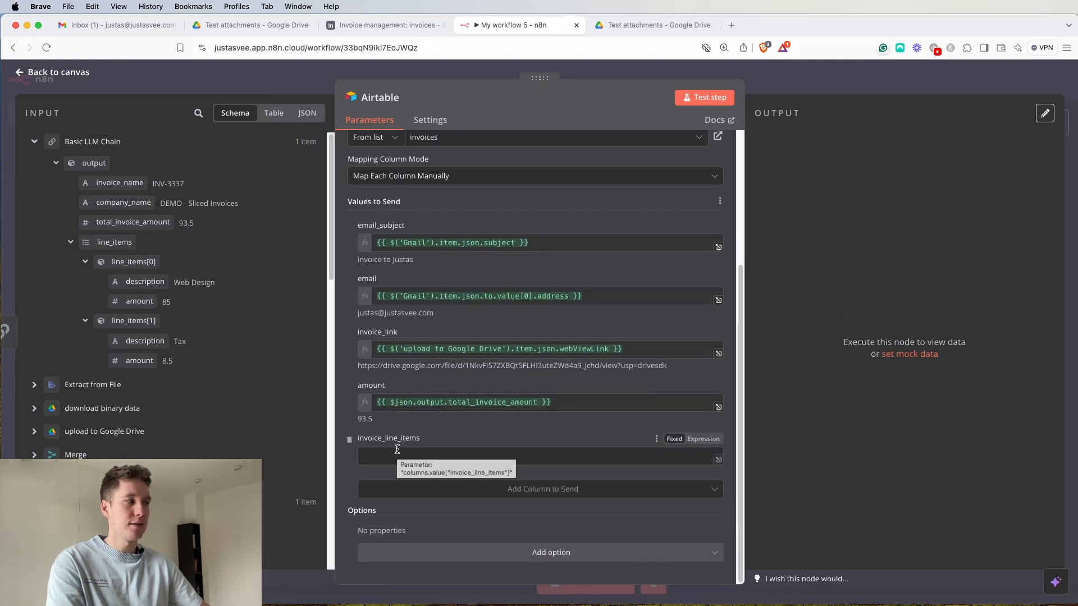
pyautogui.click(350, 441)
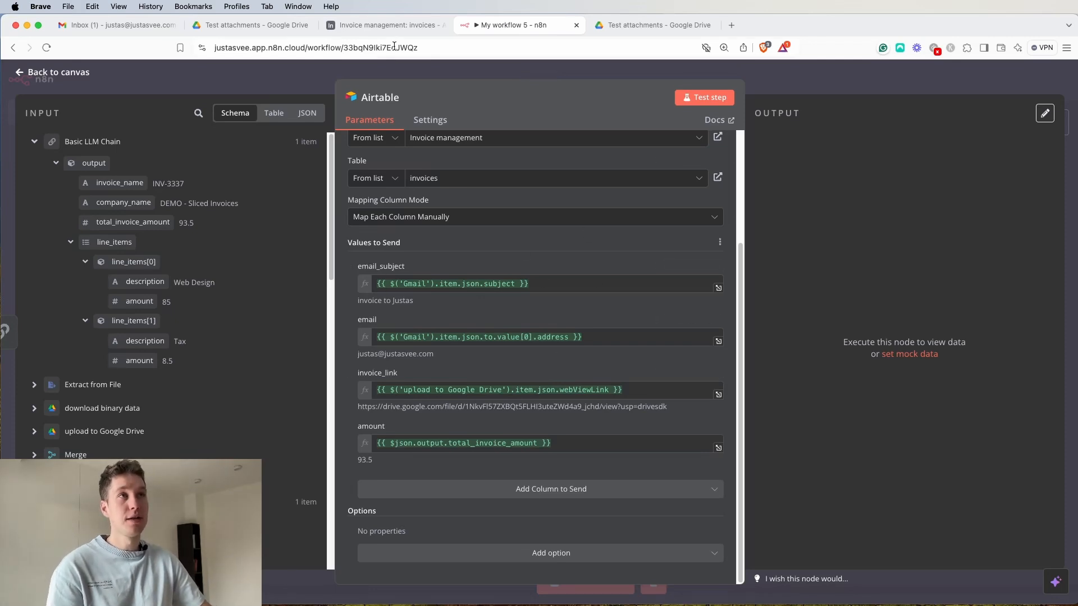
# Run the Airtable create-record node on its own after checking the invoices table, and inspect the returned fields.
pyautogui.click(393, 24)
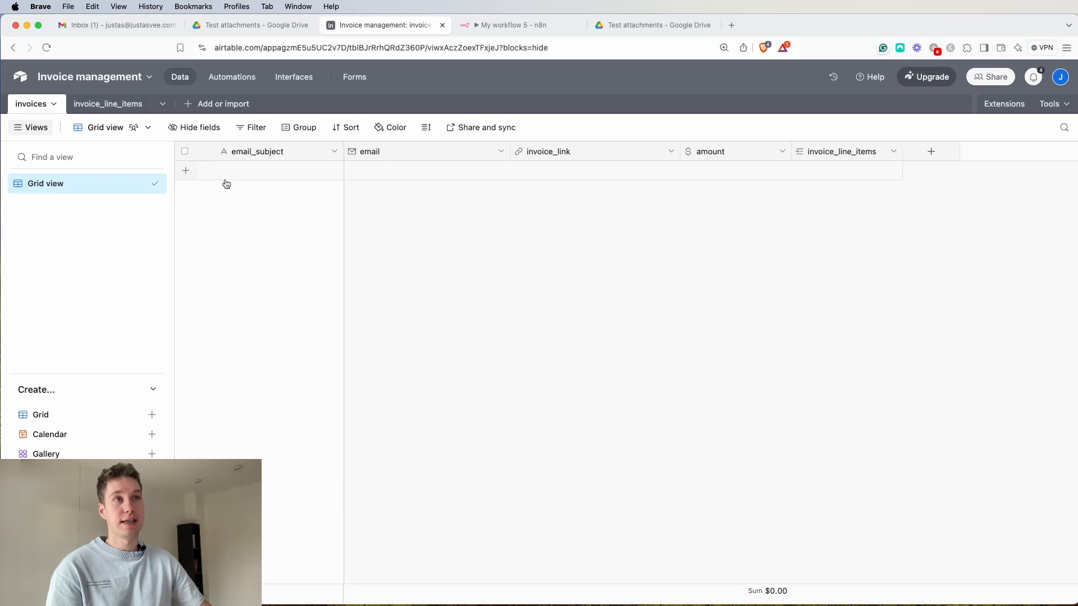
pyautogui.click(522, 23)
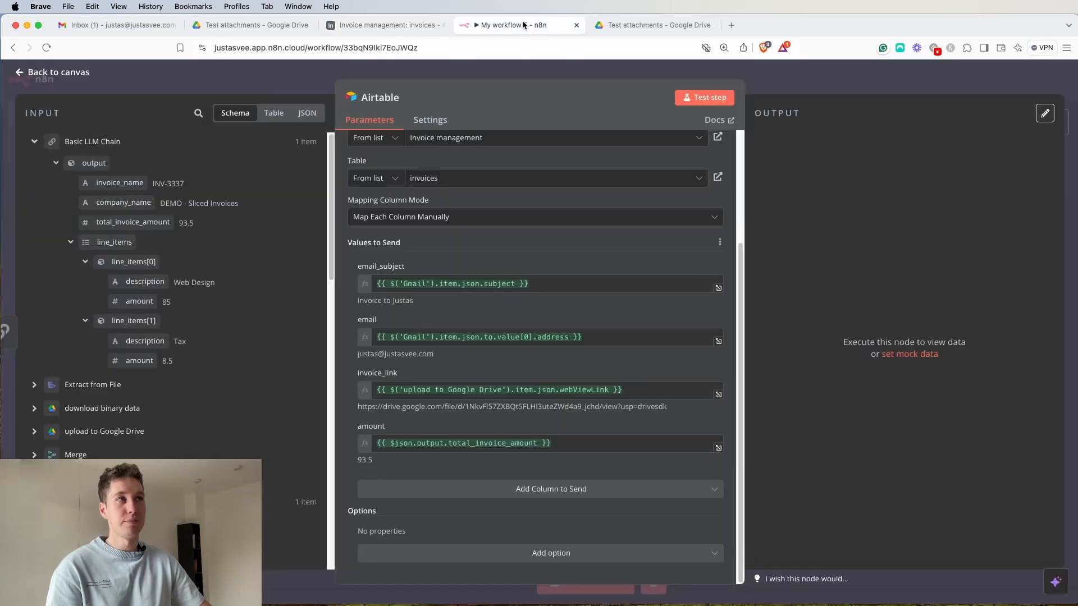
pyautogui.click(710, 99)
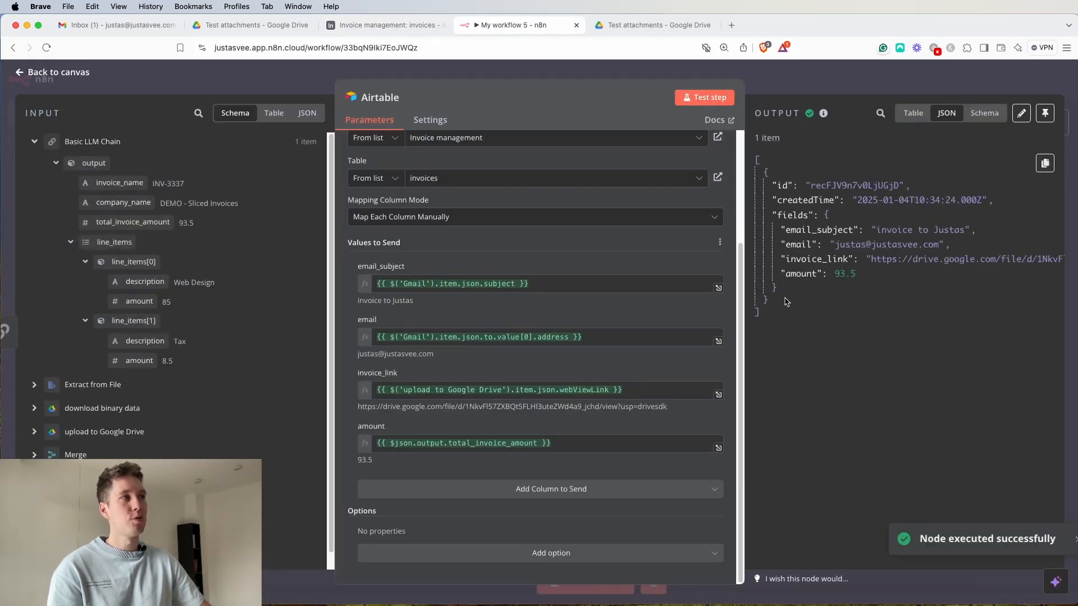
pyautogui.moveTo(772, 185); pyautogui.dragTo(904, 286)
pyautogui.click(892, 304)
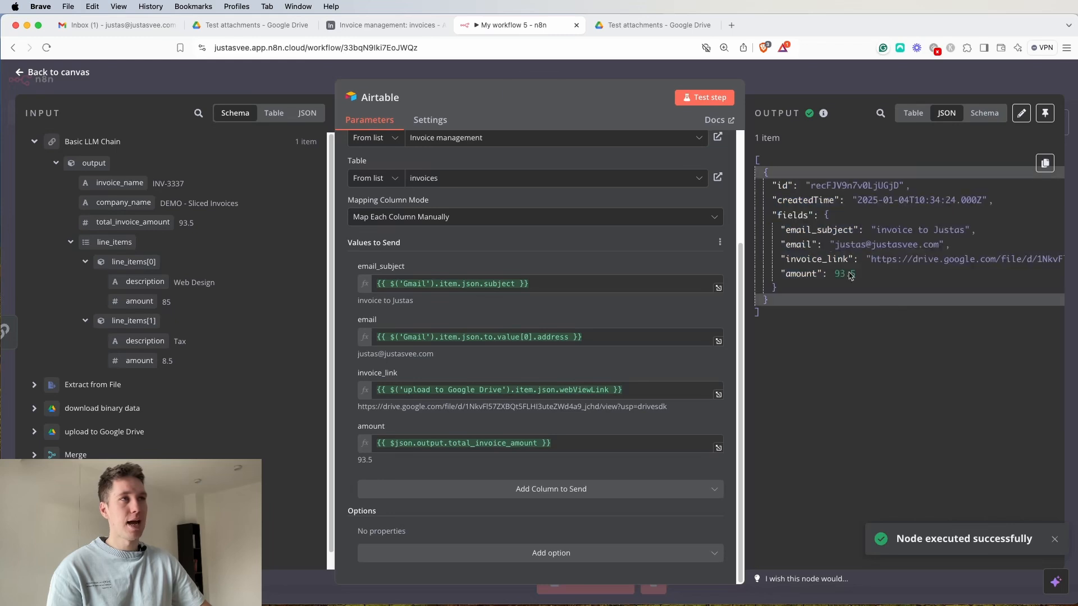
# Check the new record in the Airtable invoices table, including its linked PDF and amount.
pyautogui.click(394, 24)
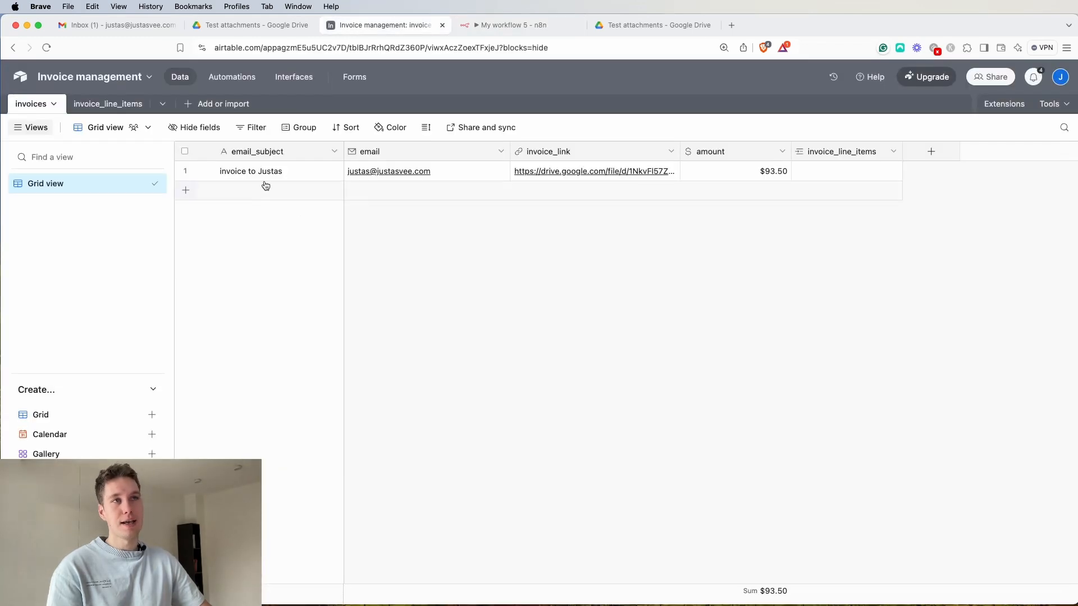
pyautogui.click(639, 175)
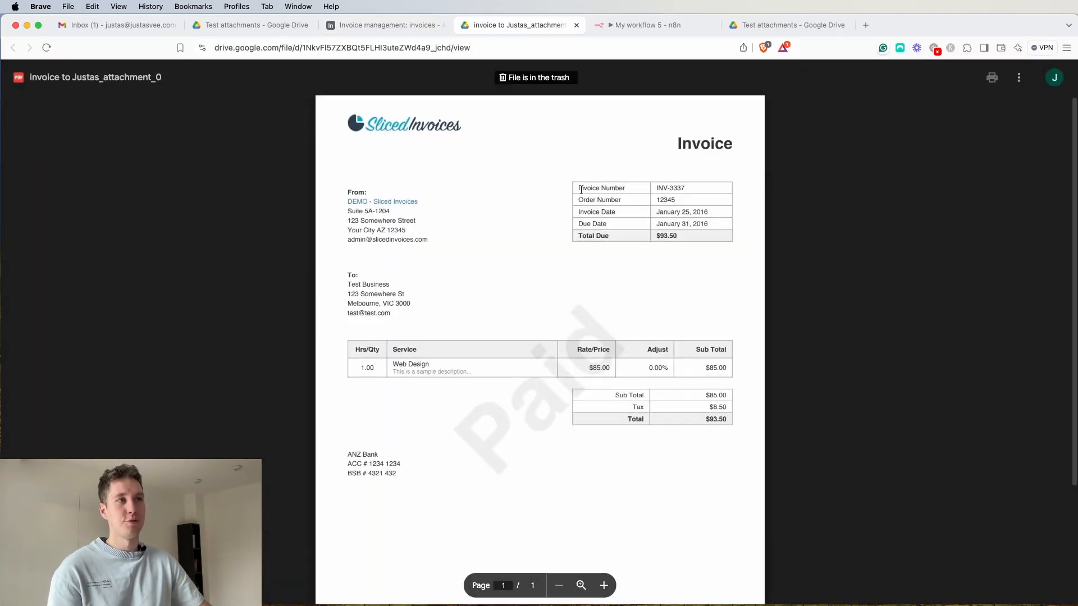
pyautogui.click(575, 25)
pyautogui.click(754, 170)
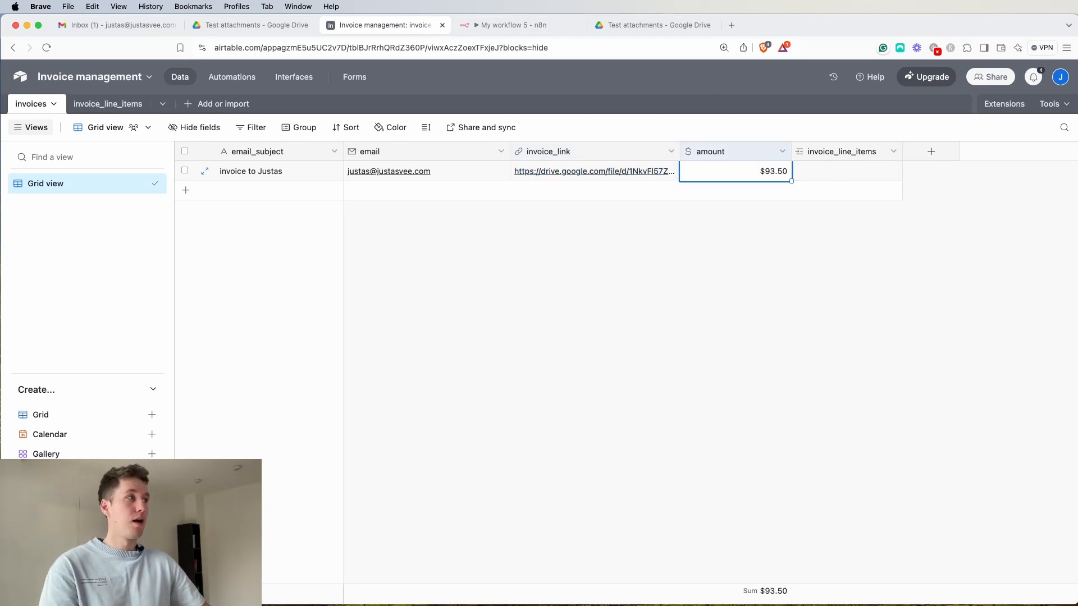
pyautogui.click(1077, 224)
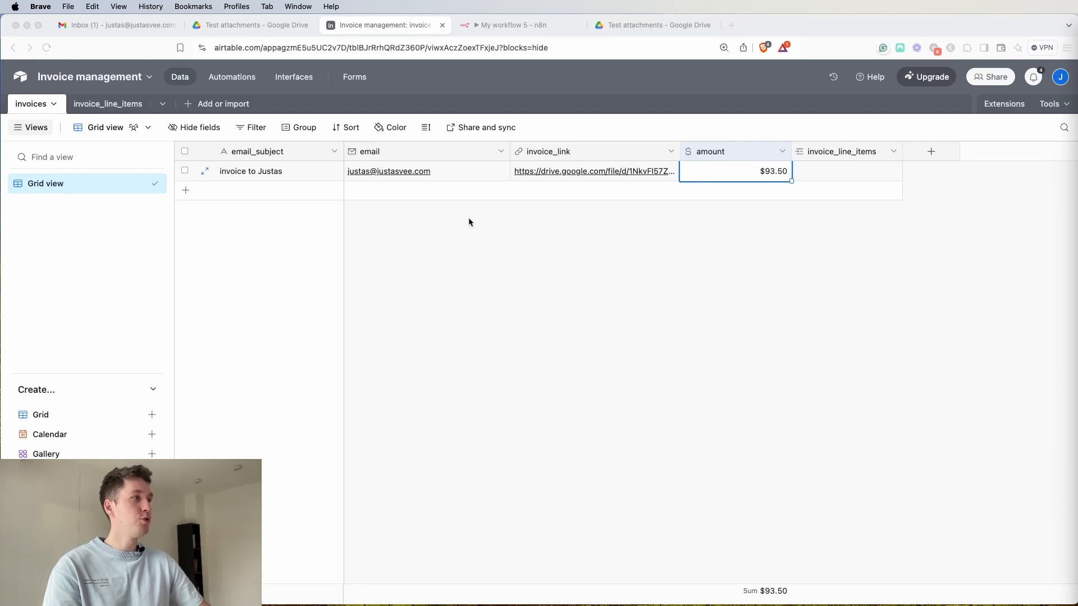
# Return to the n8n workflow canvas and add an Edit Fields (Set) node after the Airtable node.
pyautogui.click(517, 25)
pyautogui.click(768, 79)
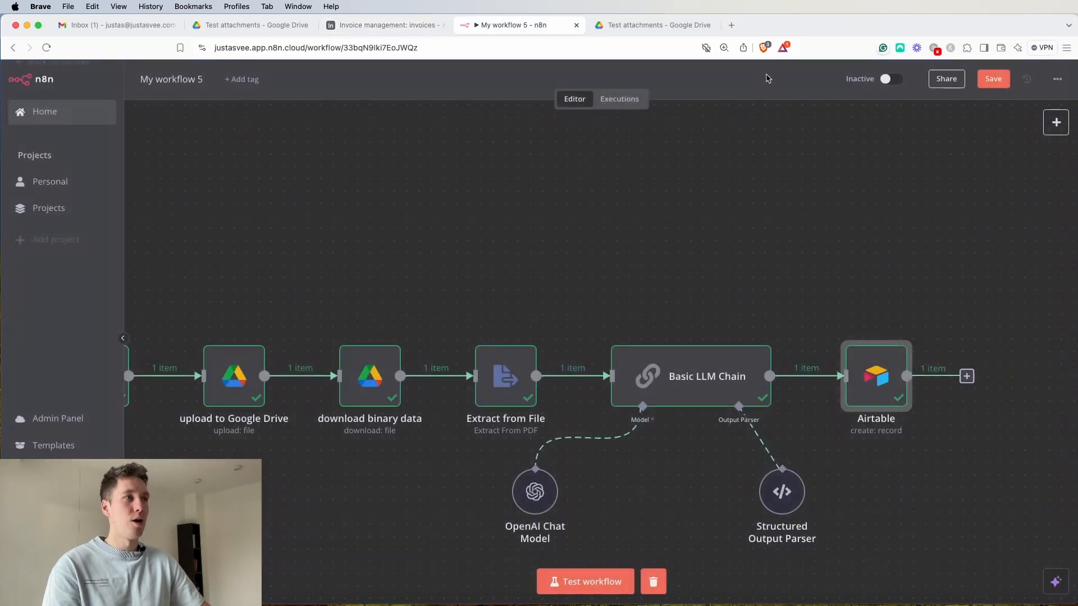
pyautogui.hscroll(8, 785, 278)
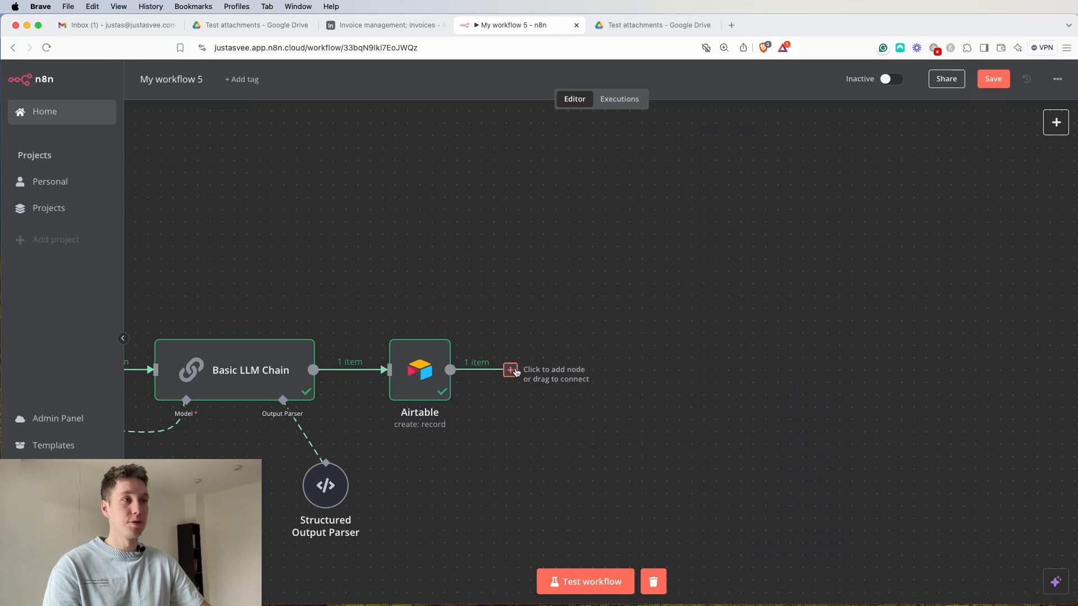
pyautogui.click(511, 371)
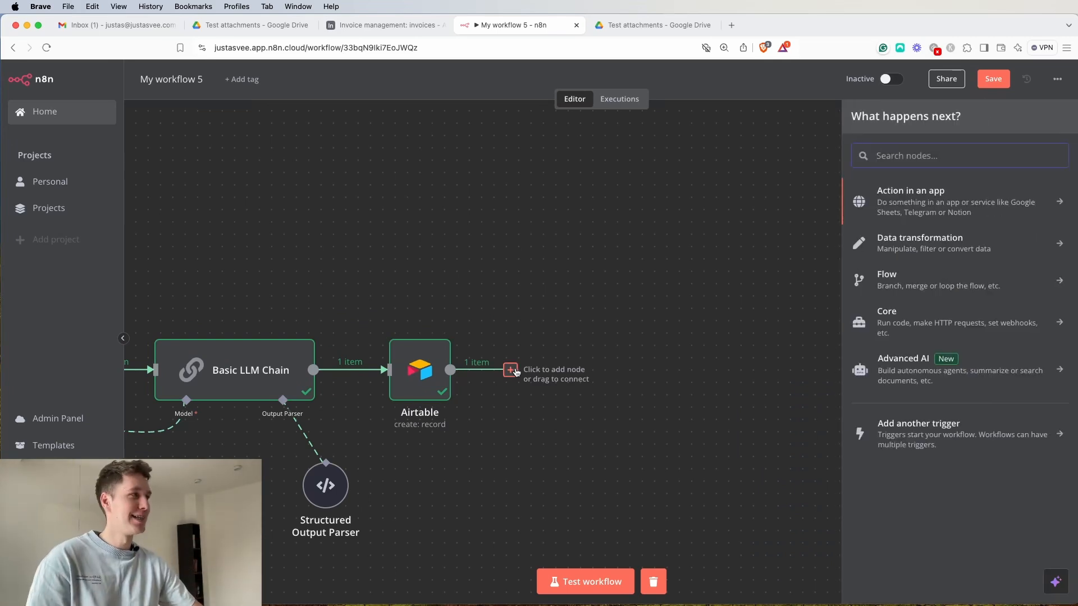
pyautogui.write('set')
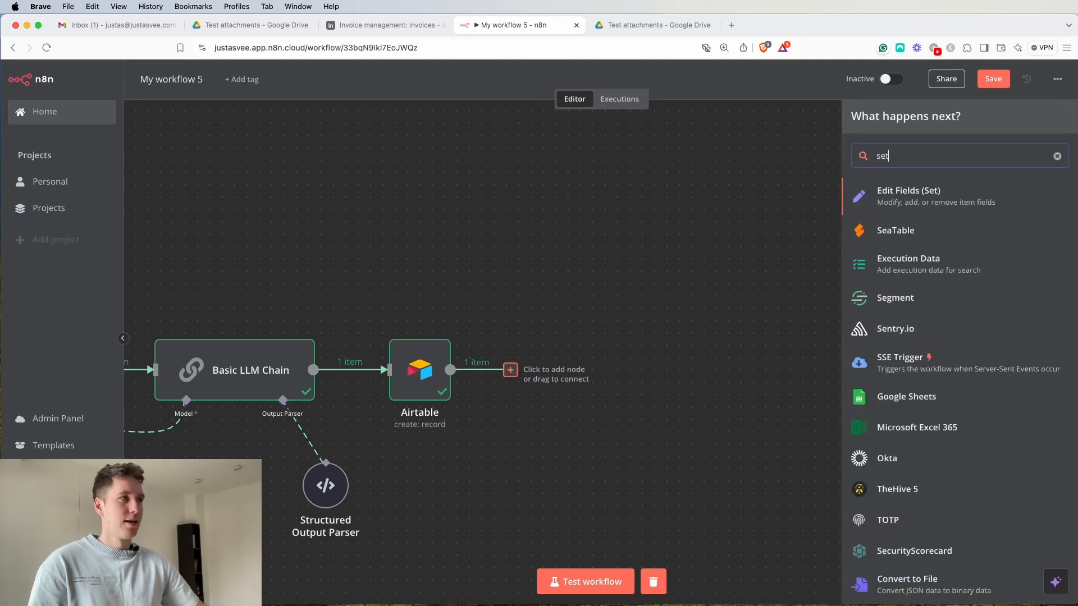
pyautogui.click(930, 196)
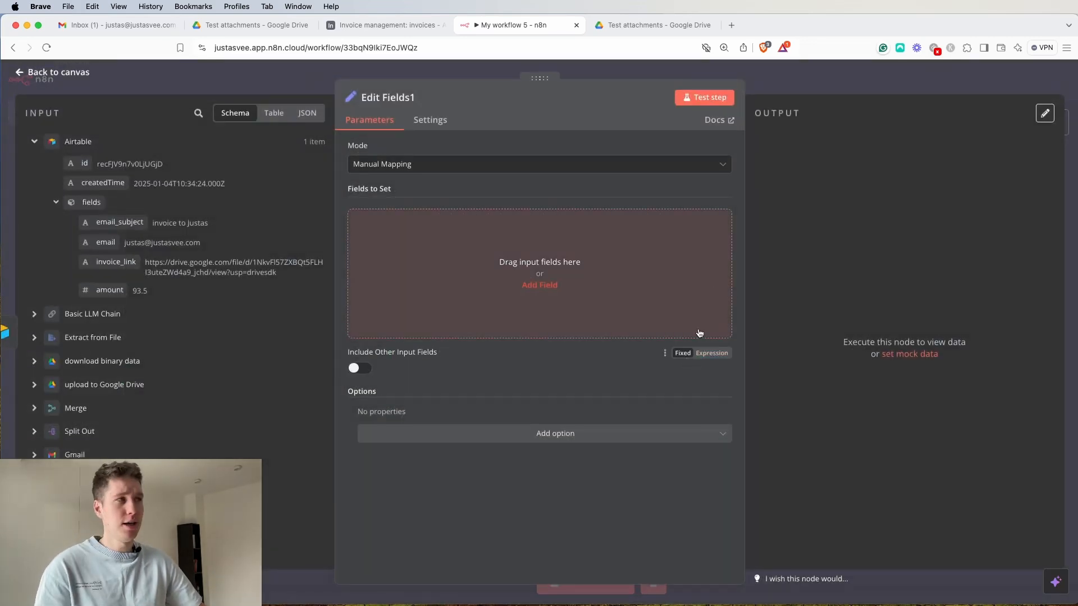
# Add a field named line_items of type Array to the Edit Fields1 node.
pyautogui.click(637, 255)
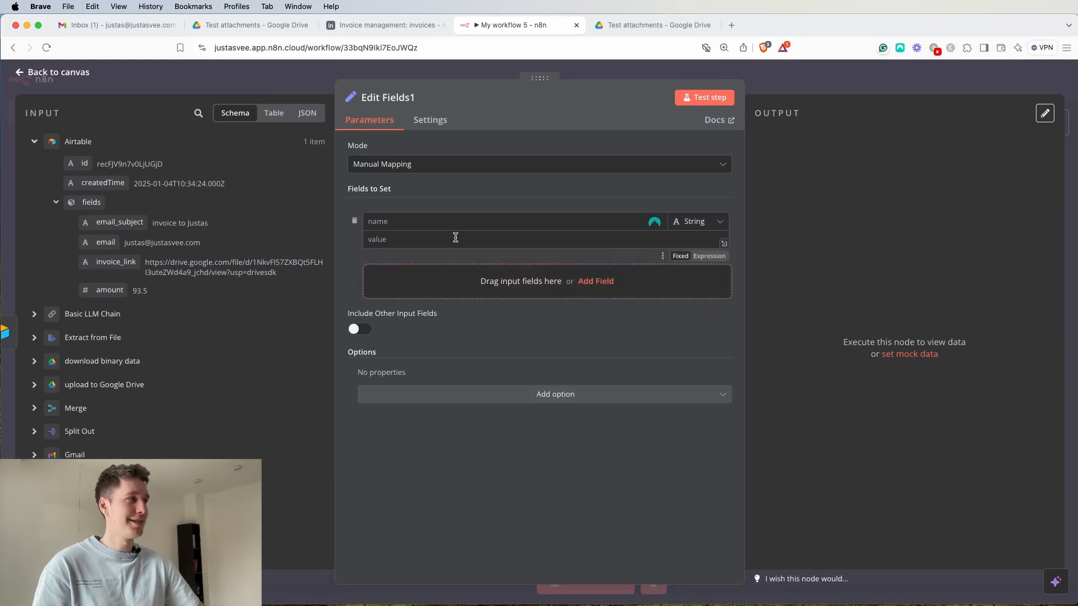
pyautogui.click(420, 224)
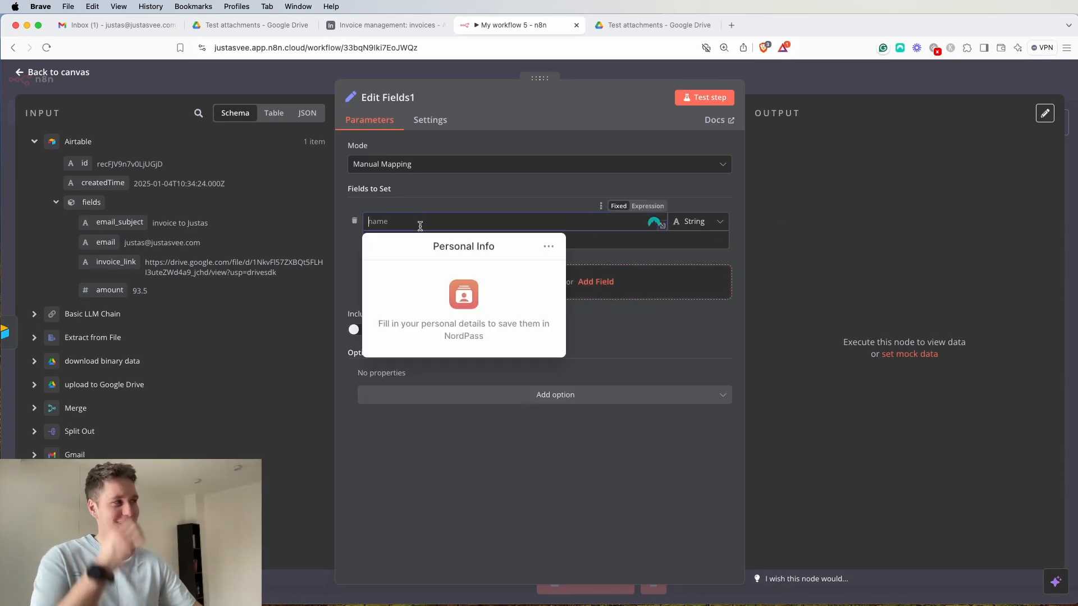
pyautogui.click(457, 205)
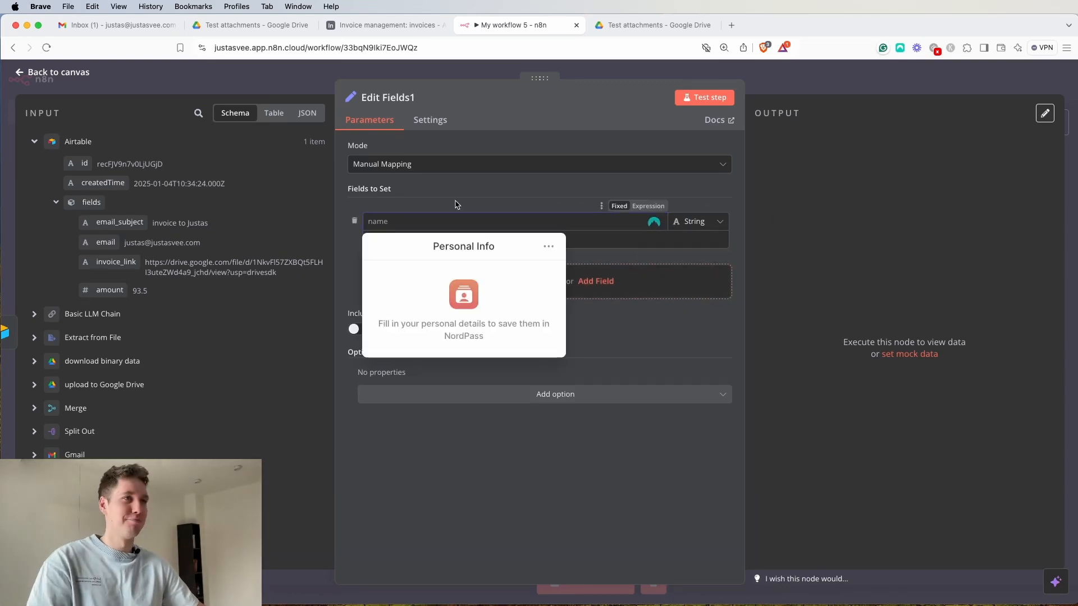
pyautogui.click(425, 225)
pyautogui.write('line_items')
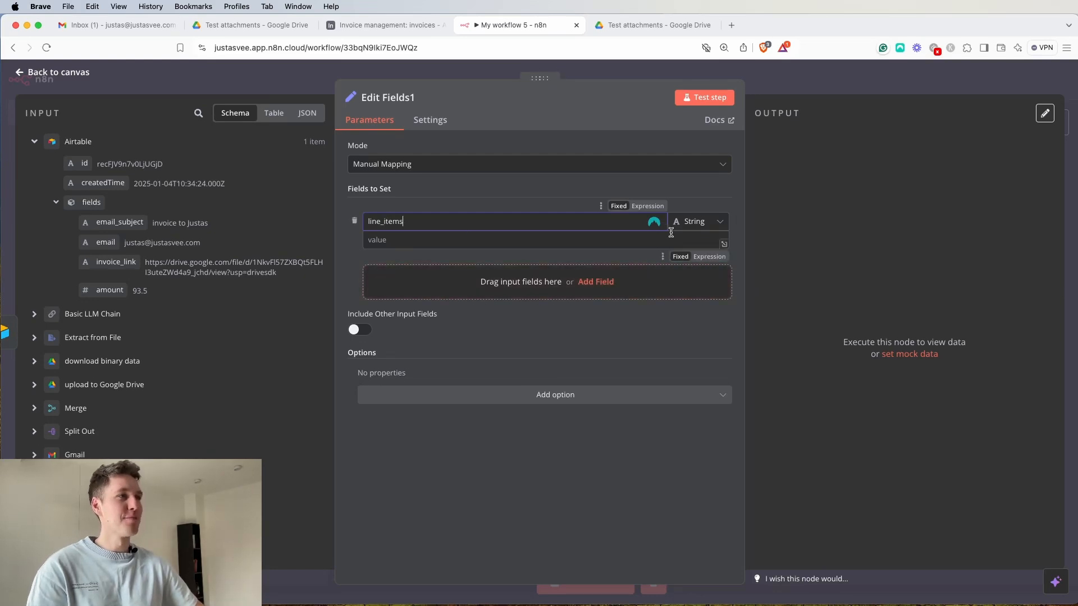
pyautogui.click(698, 221)
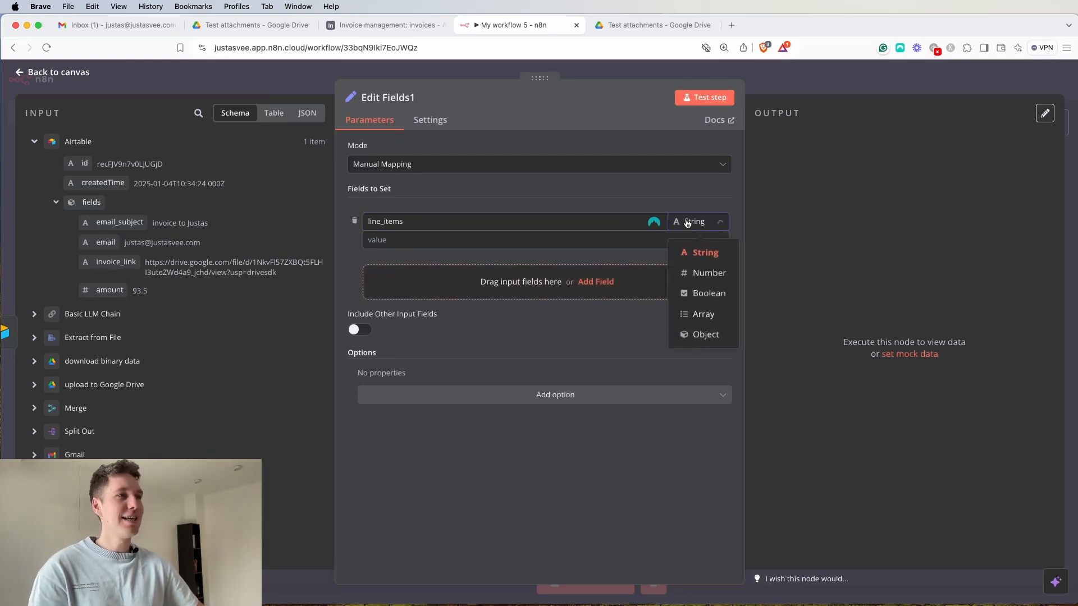
pyautogui.click(708, 317)
# Map the line_items value to the Basic LLM Chain output with {{ $('Basic LLM Chain').item.json.output.line_items }}.
pyautogui.click(563, 239)
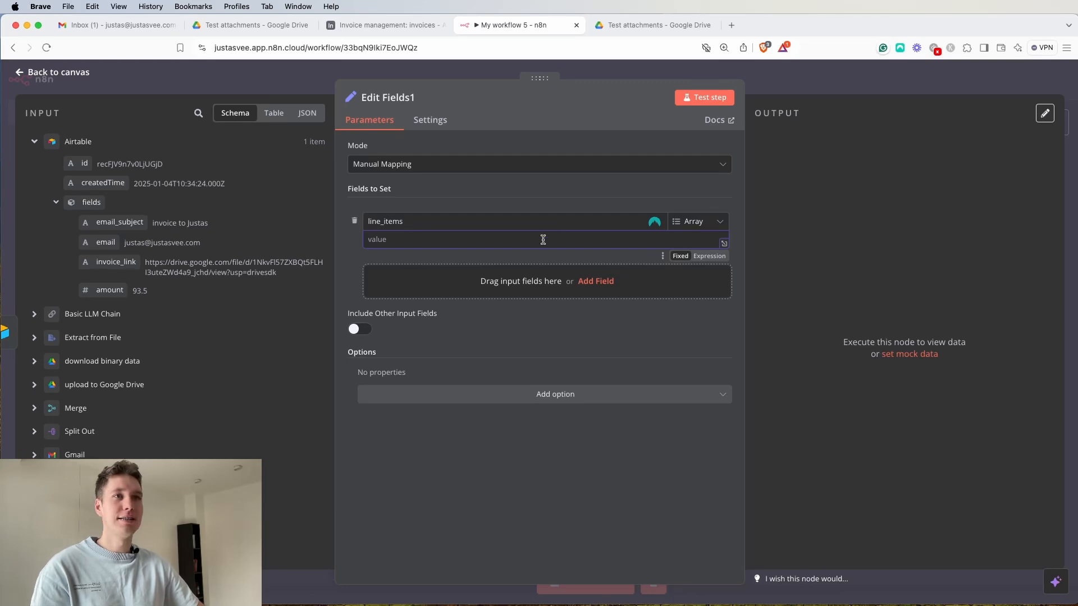
pyautogui.click(31, 314)
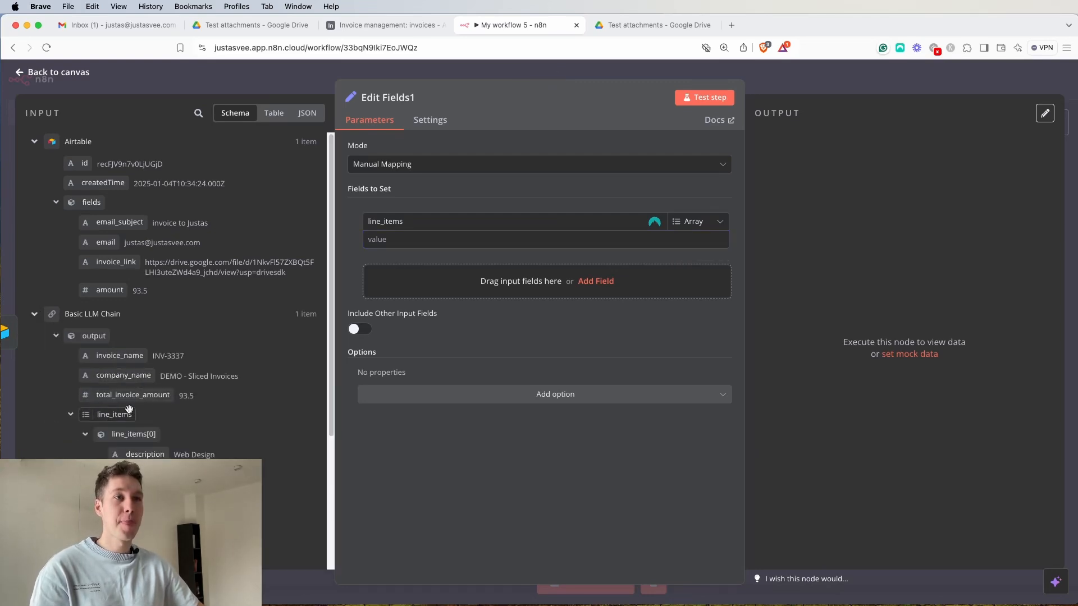
pyautogui.moveTo(110, 414); pyautogui.dragTo(387, 239)
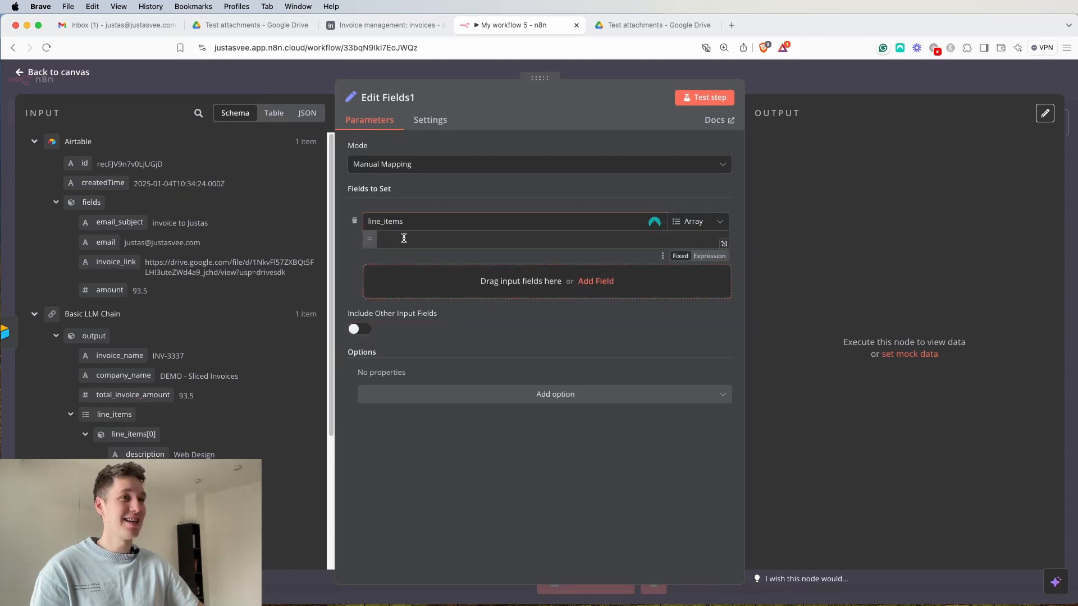
pyautogui.click(560, 194)
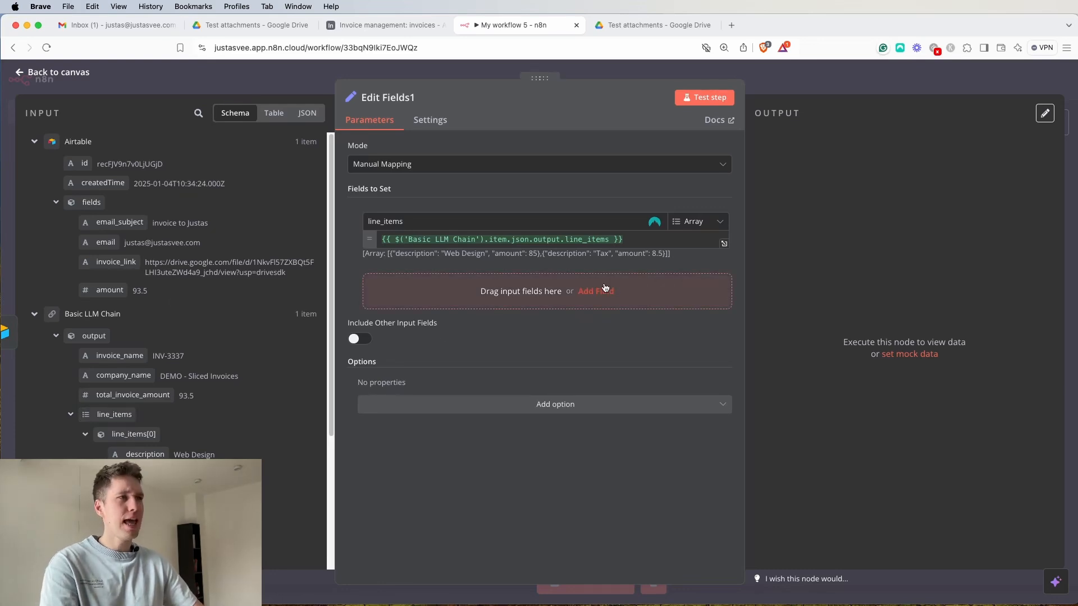
# Add a String field named subject_id and map it to the Airtable record's id with {{ $json.id }}.
pyautogui.click(537, 289)
pyautogui.click(425, 282)
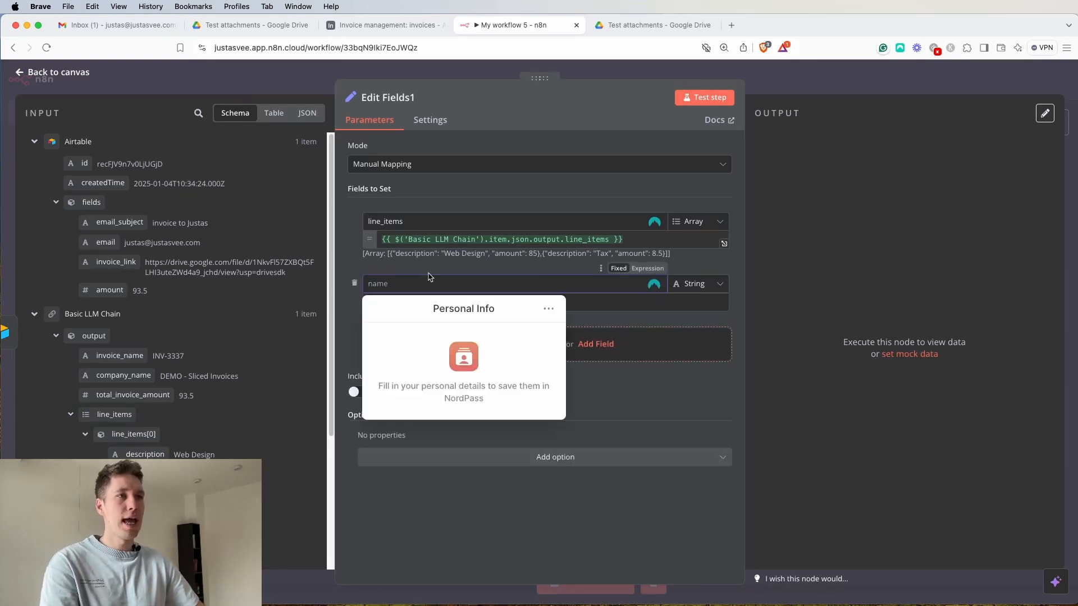
pyautogui.click(428, 274)
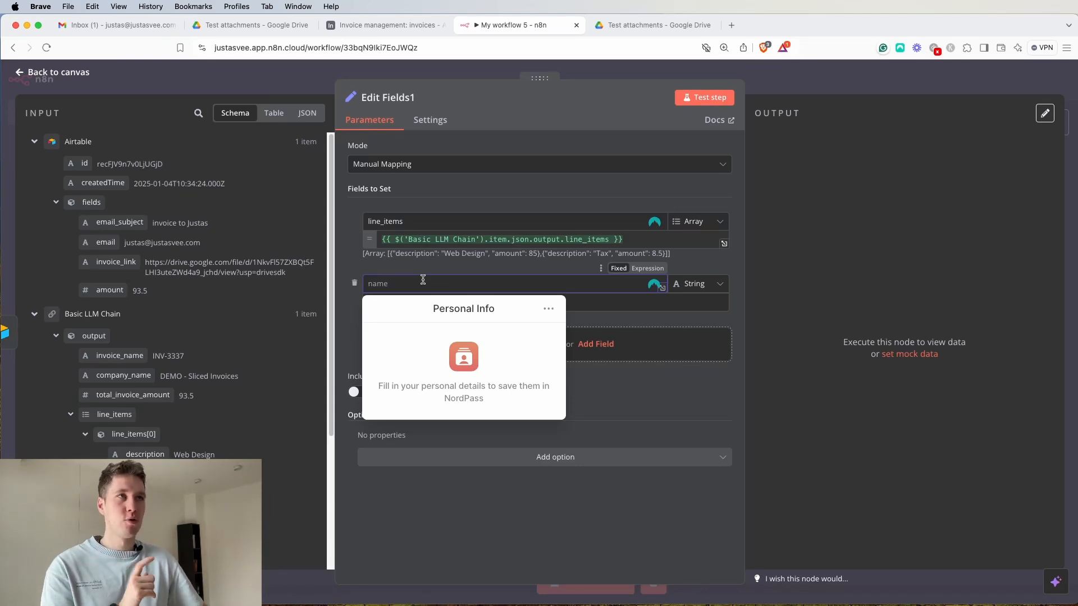
pyautogui.click(404, 27)
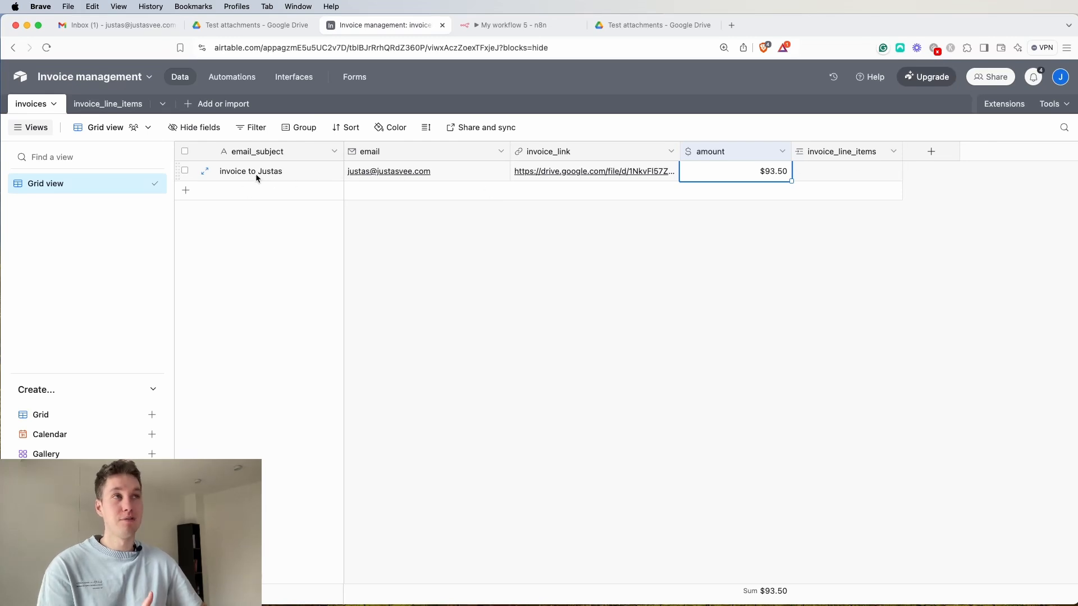
pyautogui.click(514, 25)
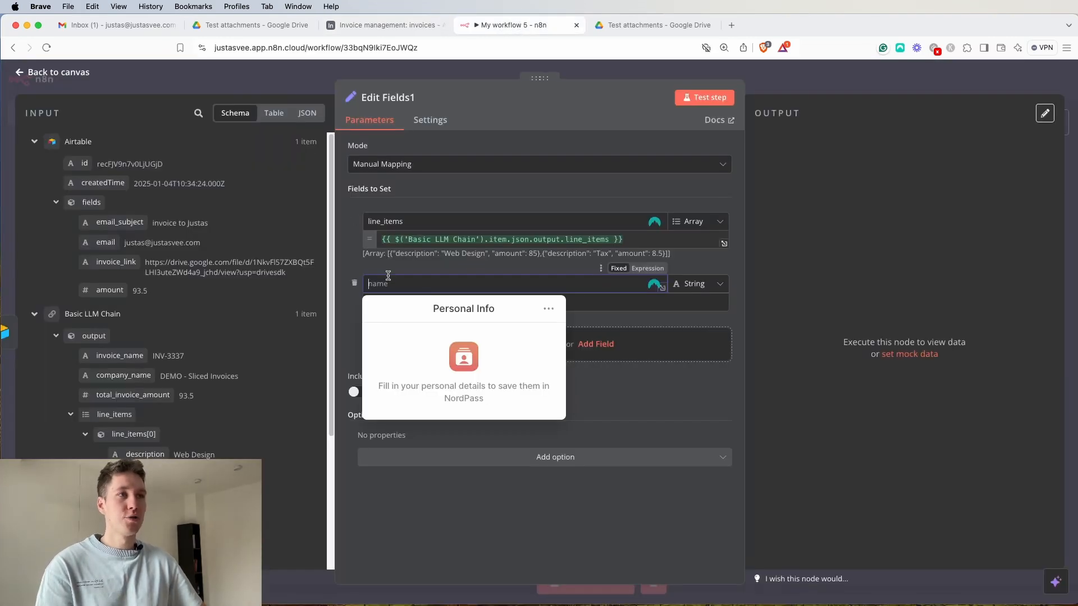
pyautogui.write('subj')
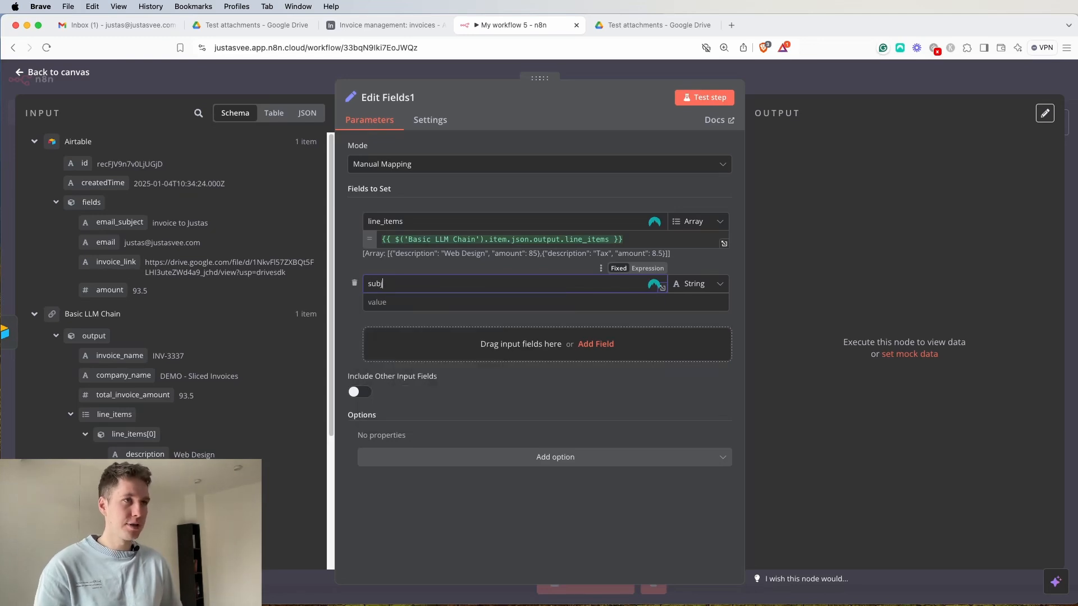
pyautogui.write('ect_id')
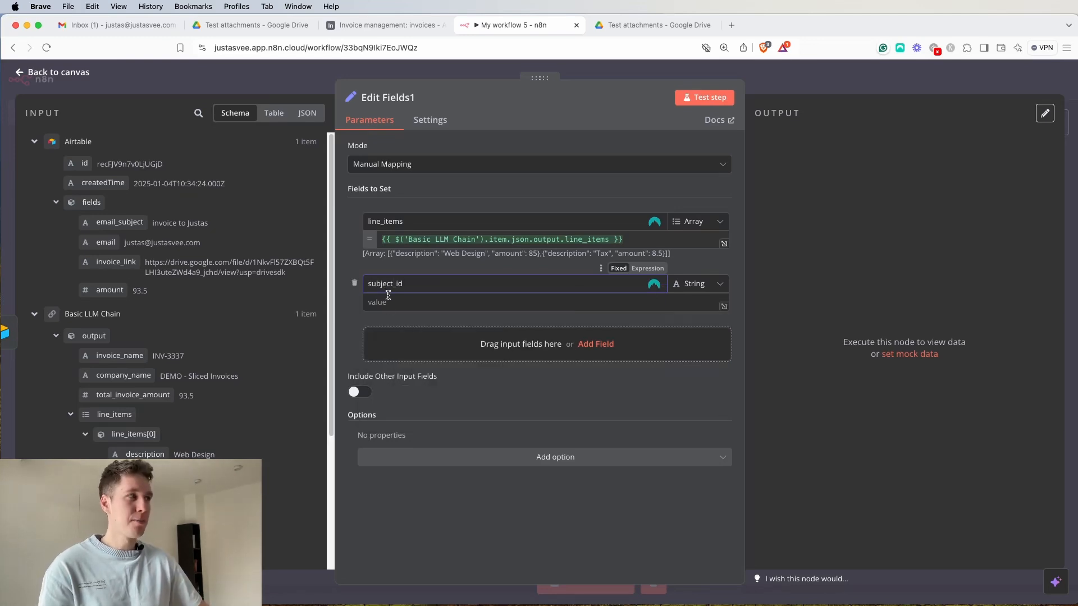
pyautogui.click(386, 302)
pyautogui.moveTo(75, 164); pyautogui.dragTo(439, 322)
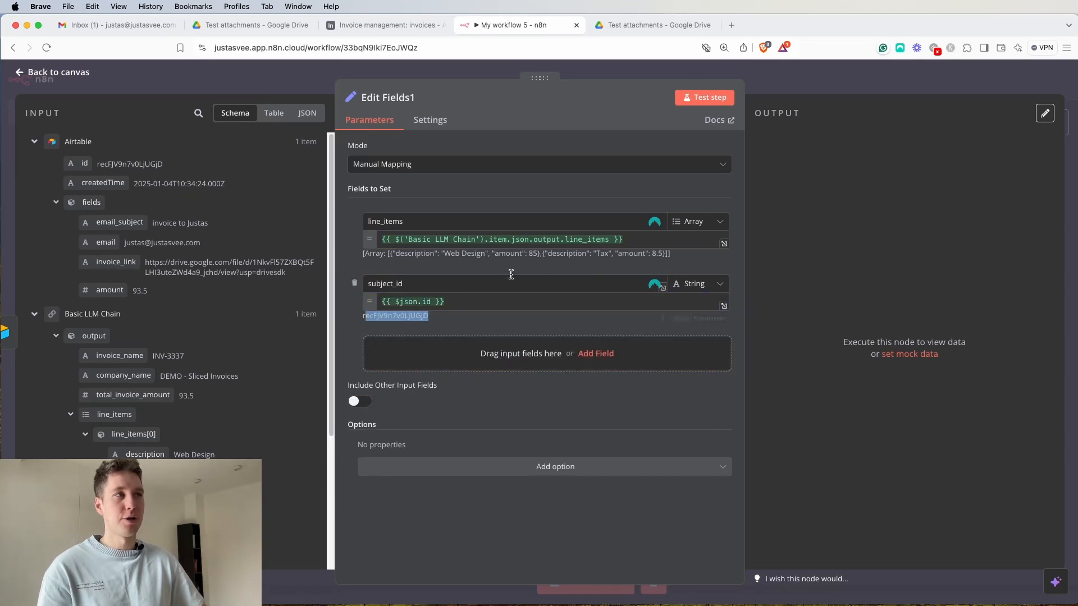
# Test the Edit Fields1 node, inspect subject_id in its output, and return to the canvas.
pyautogui.click(707, 99)
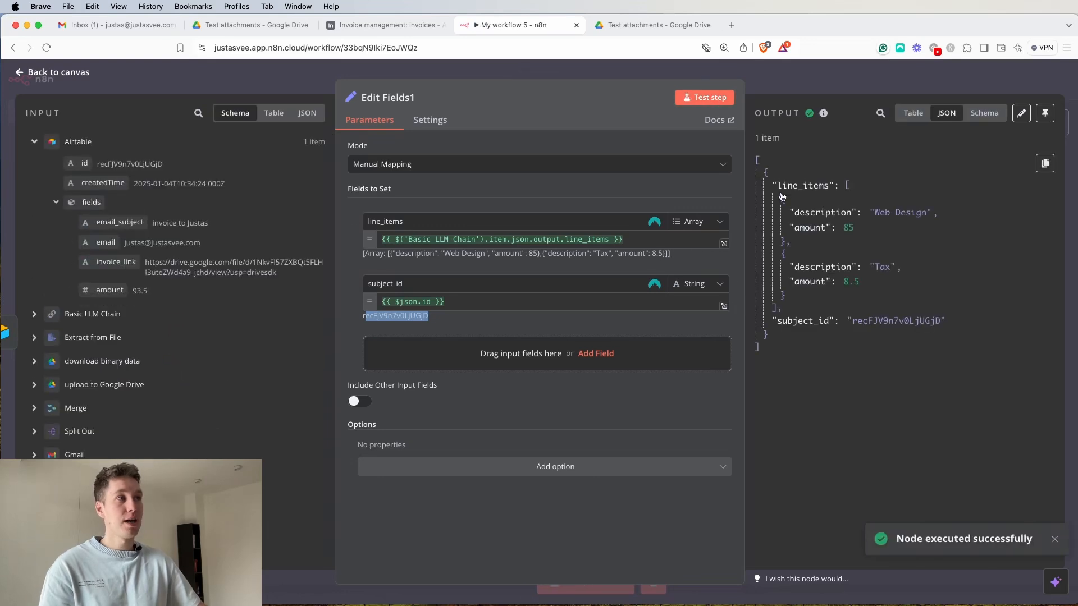
pyautogui.moveTo(770, 321); pyautogui.dragTo(950, 326)
pyautogui.click(950, 327)
pyautogui.click(846, 90)
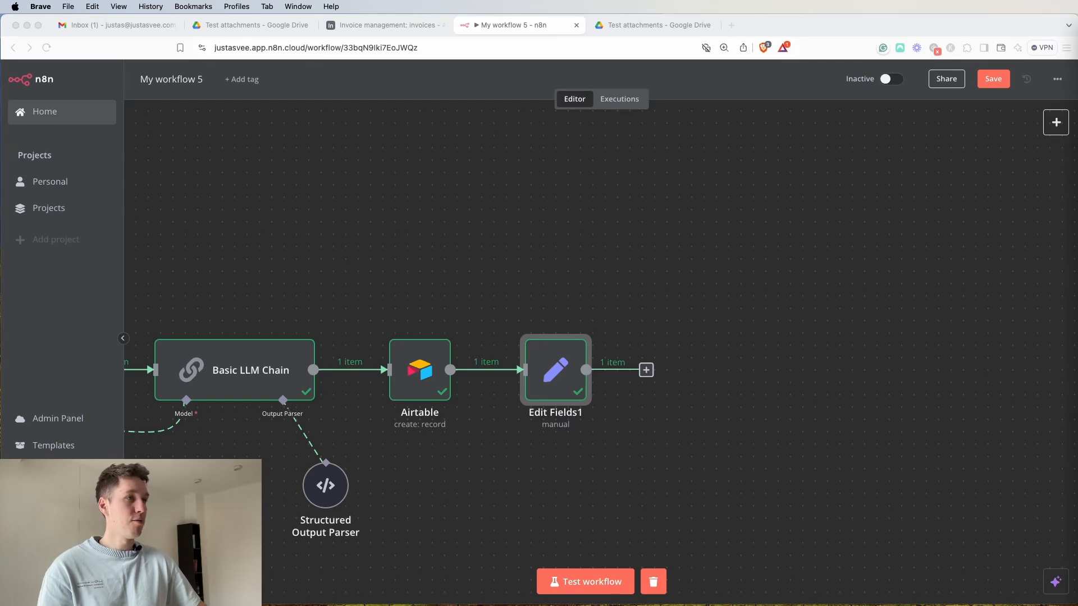
# Add a Split Out node after the Edit Fields1 node.
pyautogui.click(646, 370)
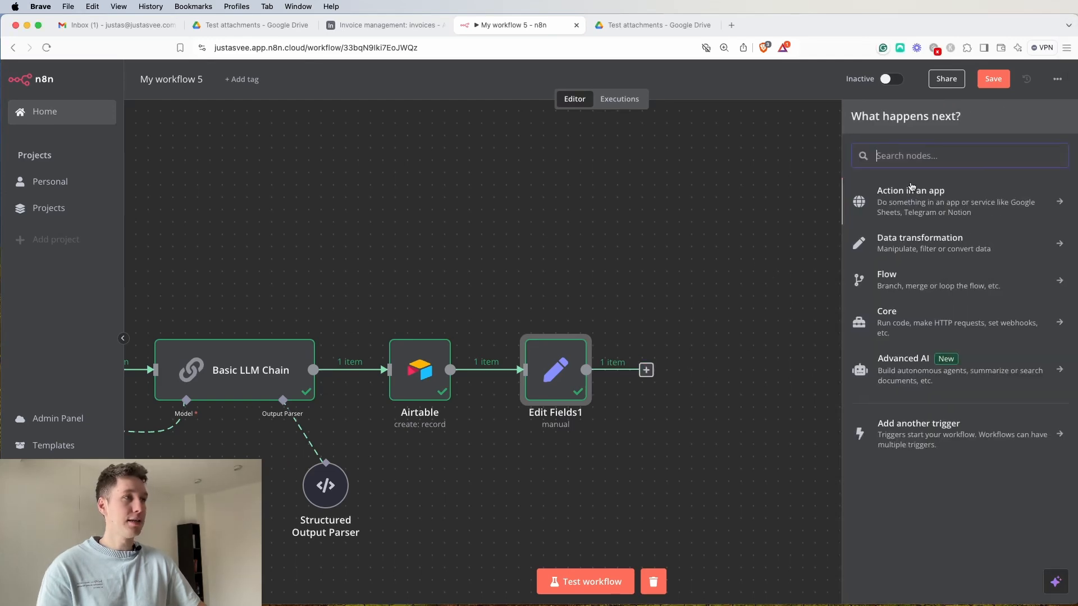
pyautogui.write('split')
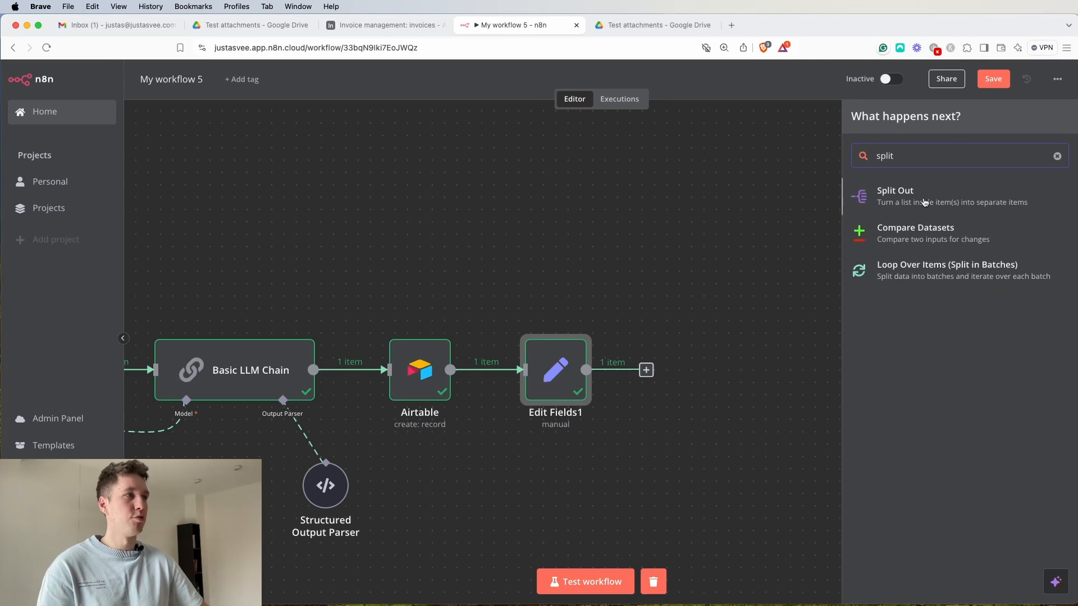
pyautogui.click(925, 201)
pyautogui.click(477, 162)
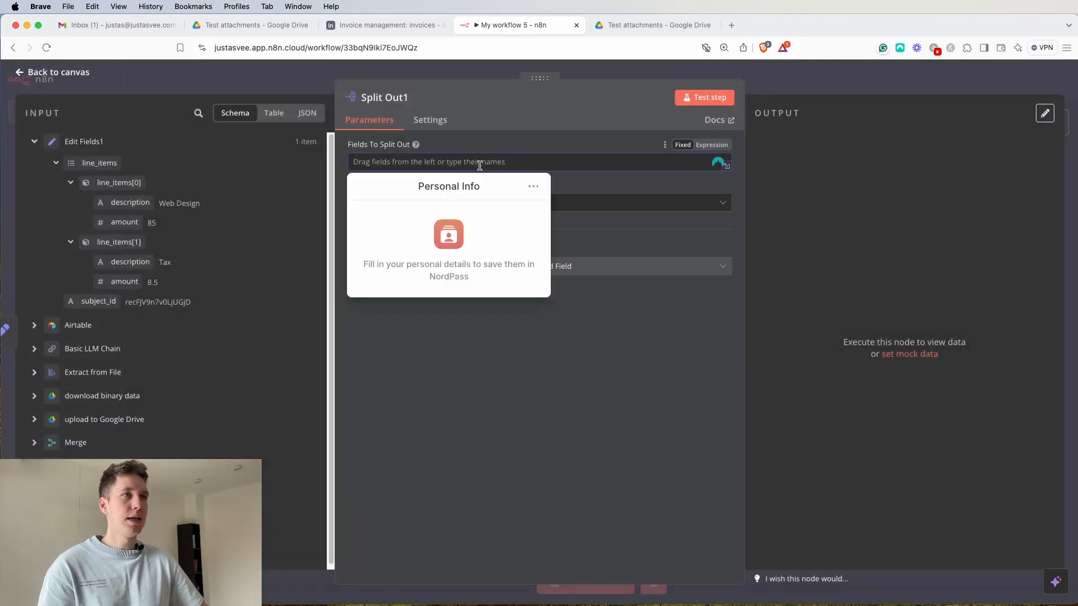
pyautogui.click(498, 140)
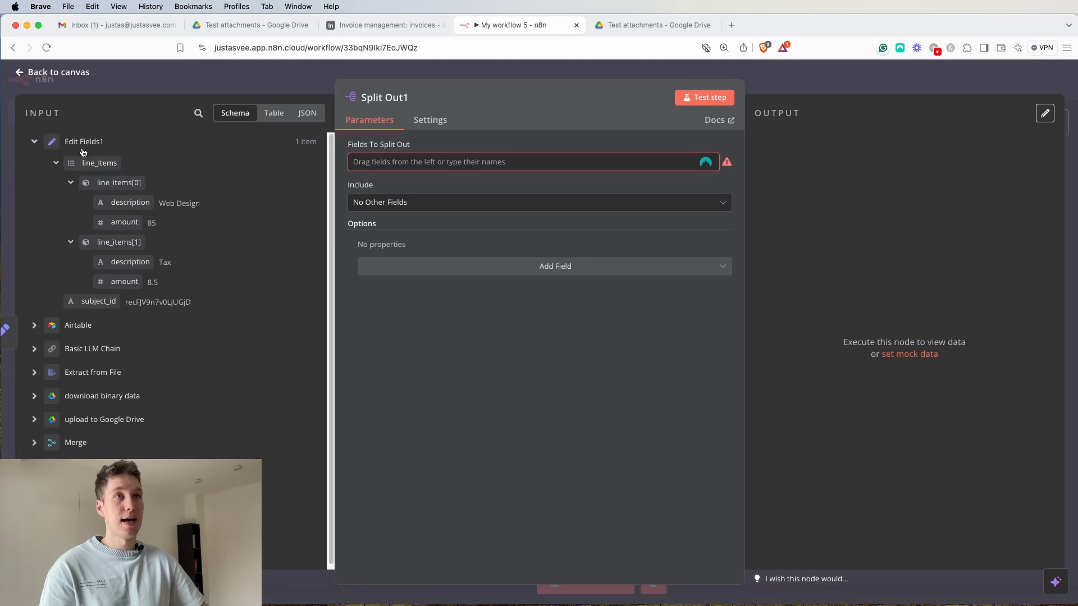
# Set the Split Out1 node to split out the line_items field and include All Other Fields.
pyautogui.moveTo(80, 162); pyautogui.dragTo(393, 163)
pyautogui.click(501, 385)
pyautogui.click(414, 206)
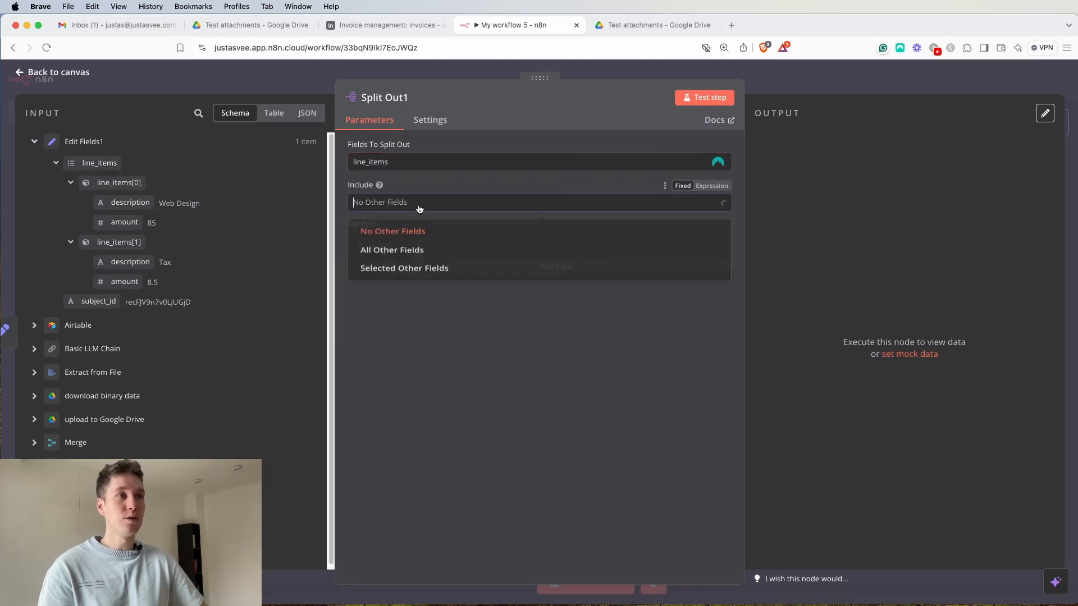
pyautogui.click(410, 260)
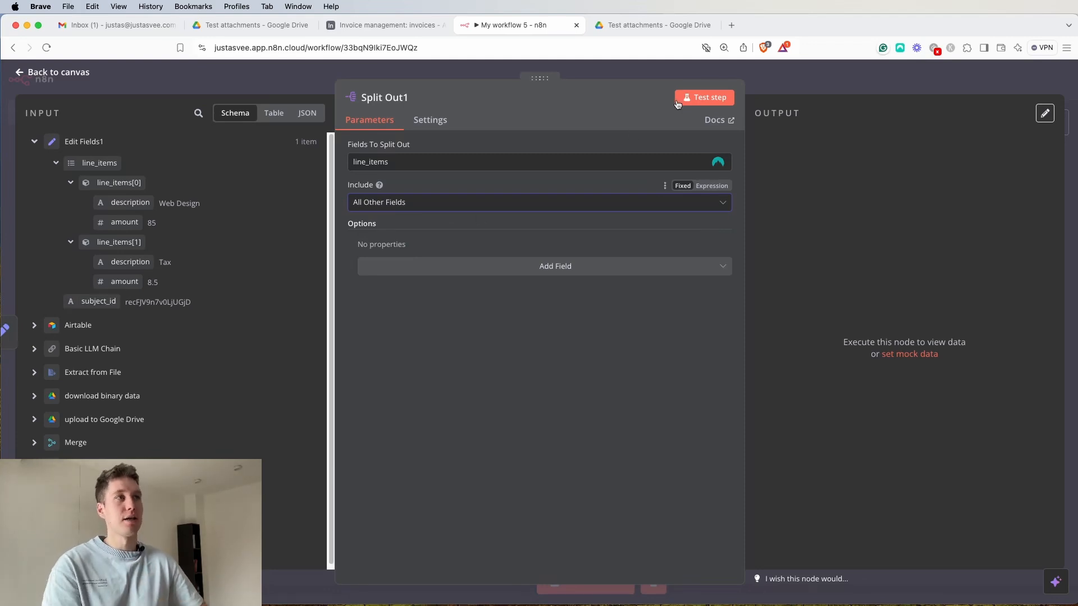
# Test the Split Out1 node, inspect subject_id and line_items in each output item, and return to the canvas.
pyautogui.click(703, 98)
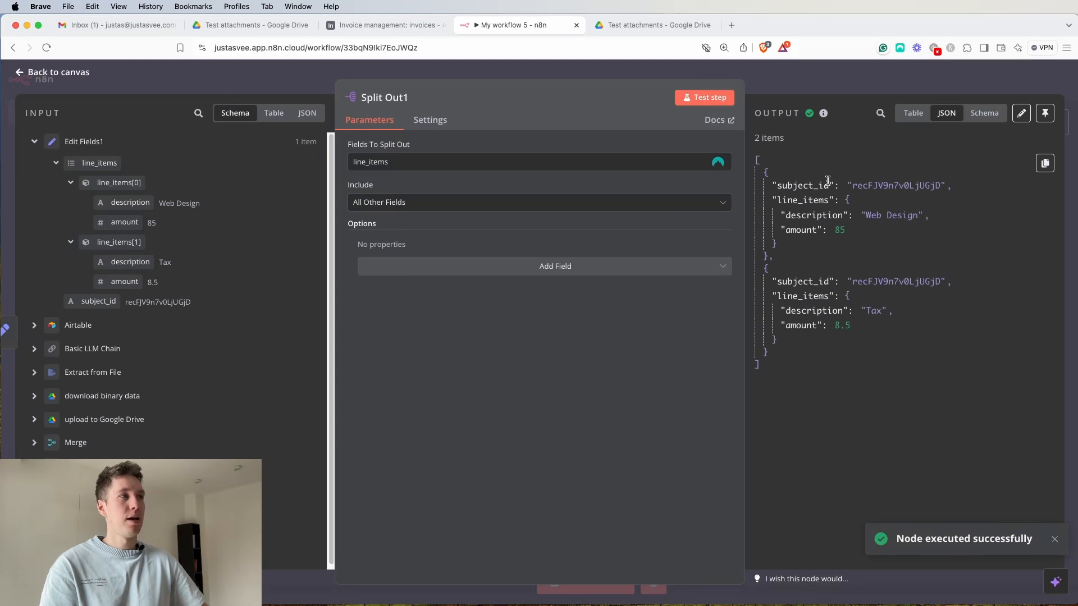
pyautogui.doubleClick(825, 186)
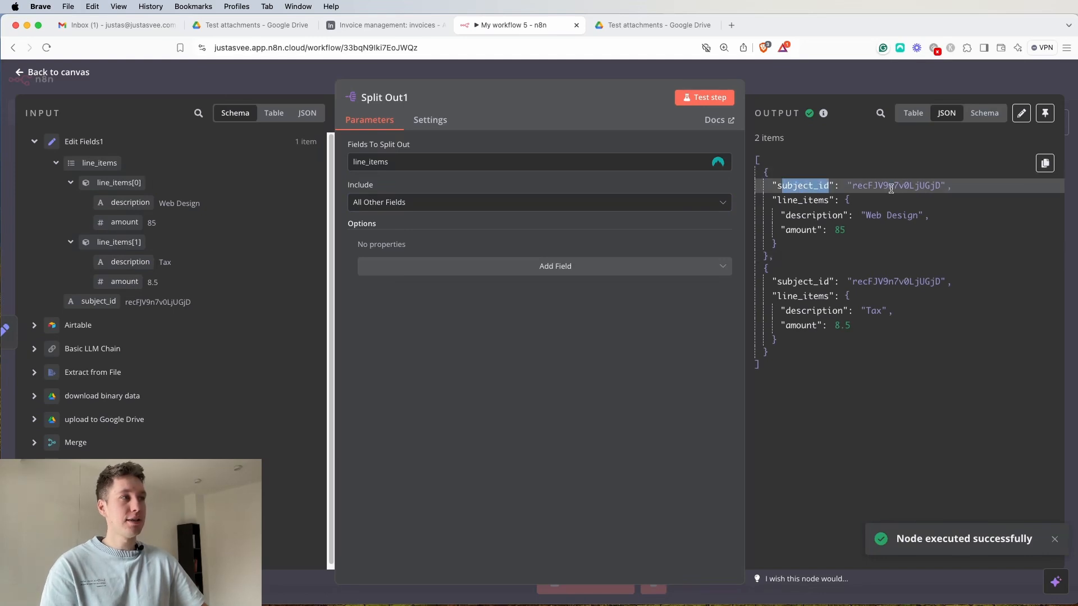
pyautogui.moveTo(855, 185); pyautogui.dragTo(941, 186)
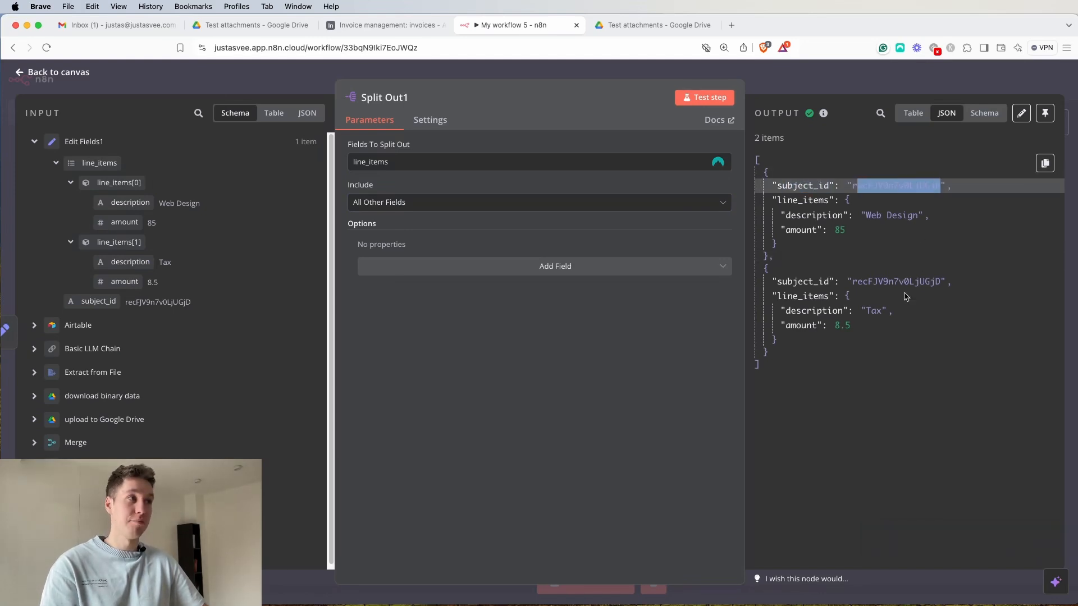
pyautogui.moveTo(778, 294); pyautogui.dragTo(895, 327)
pyautogui.moveTo(777, 200); pyautogui.dragTo(873, 229)
pyautogui.click(878, 235)
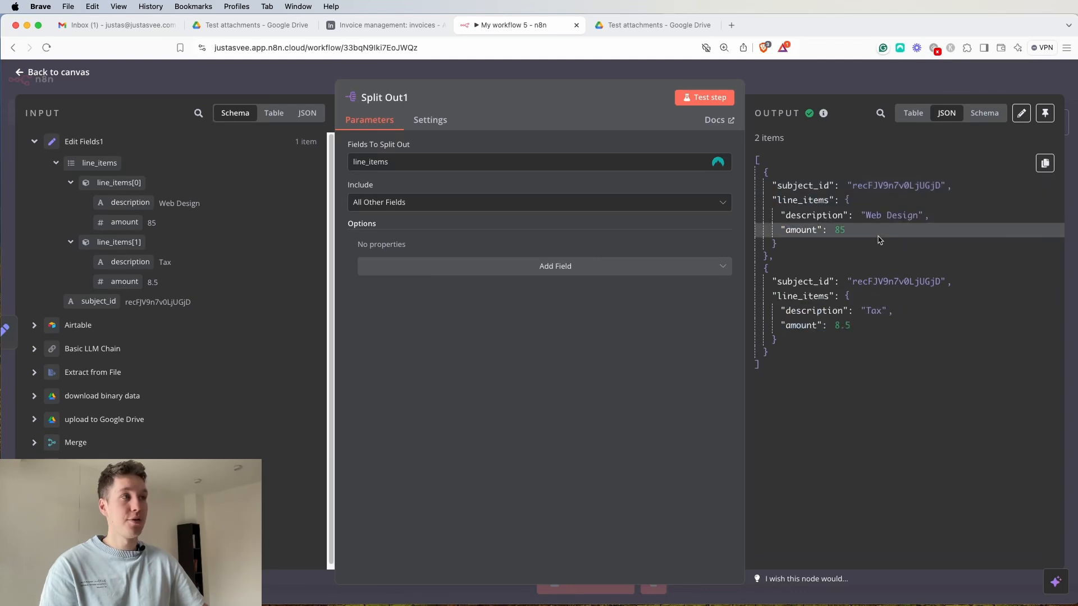
pyautogui.click(808, 78)
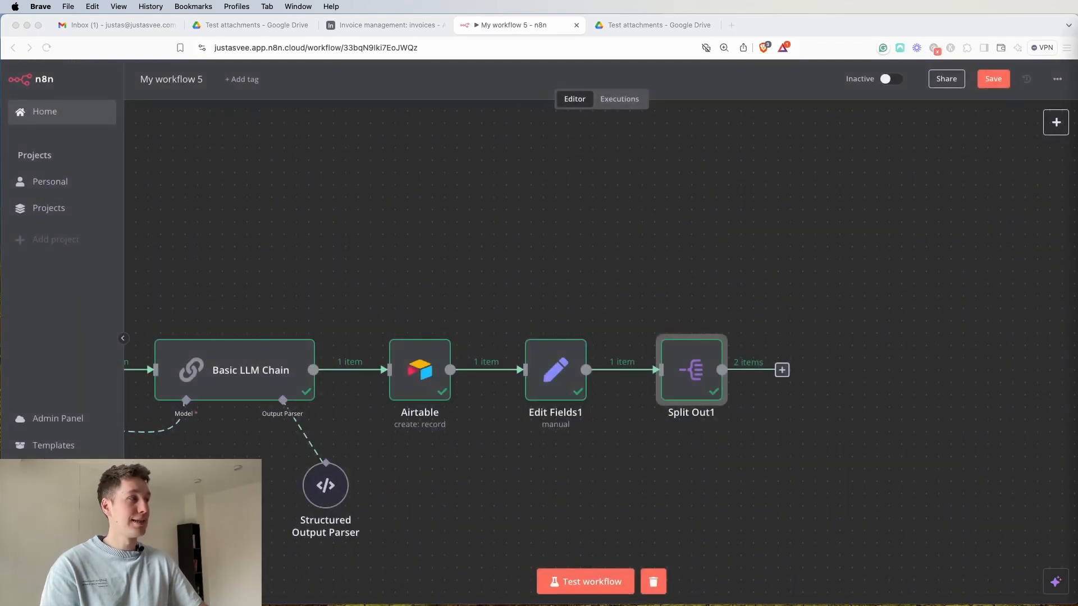
# Add a Loop Over Items node after the Split Out1 node, keeping its default batch size, and return to the canvas.
pyautogui.moveTo(881, 325); pyautogui.dragTo(635, 305)
pyautogui.click(538, 354)
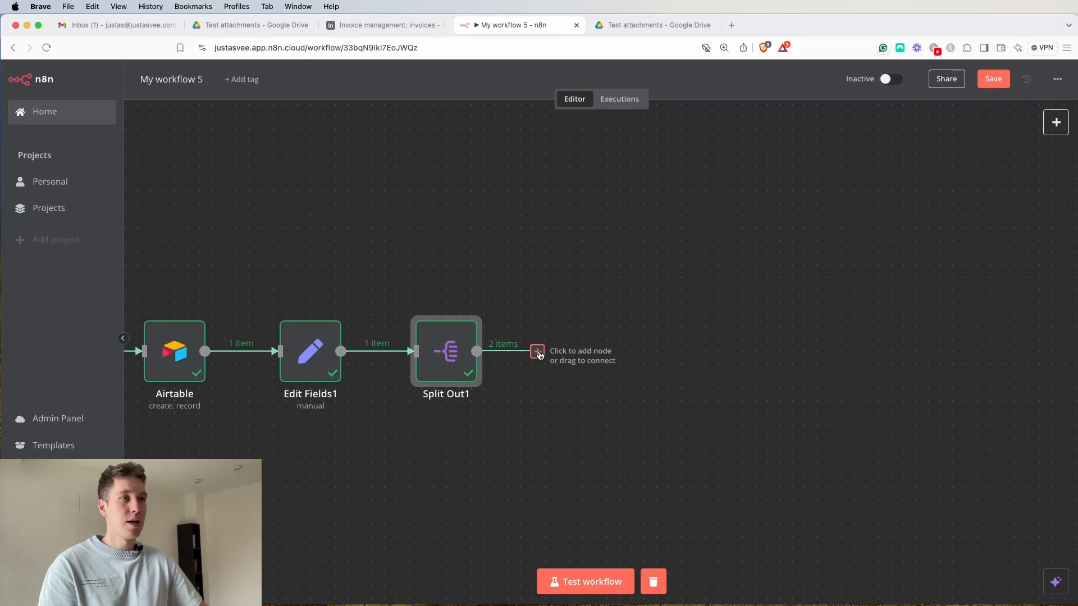
pyautogui.write('lo')
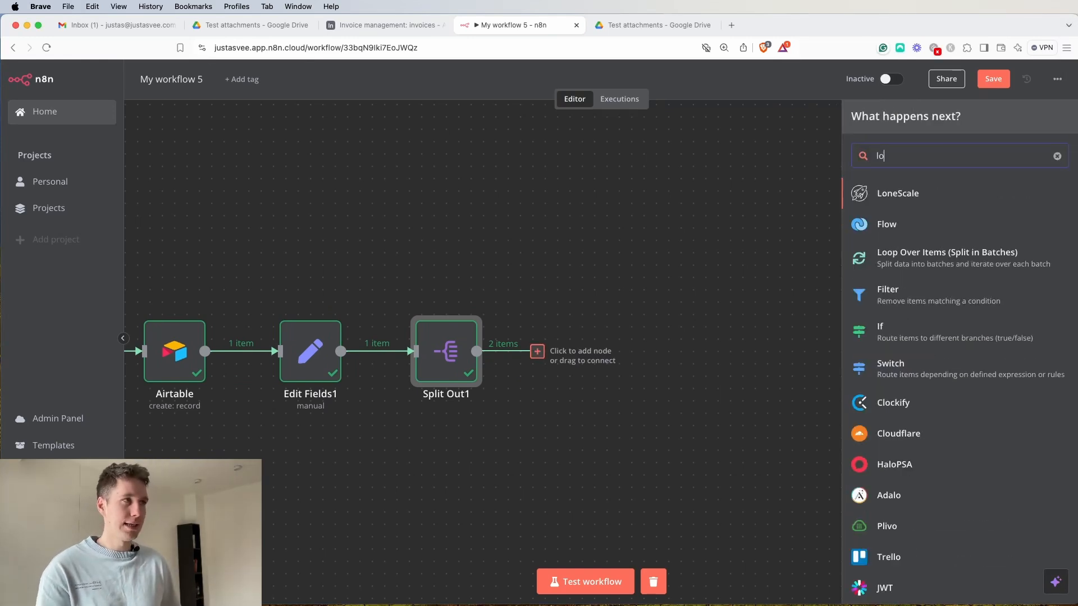
pyautogui.write('op')
pyautogui.click(902, 202)
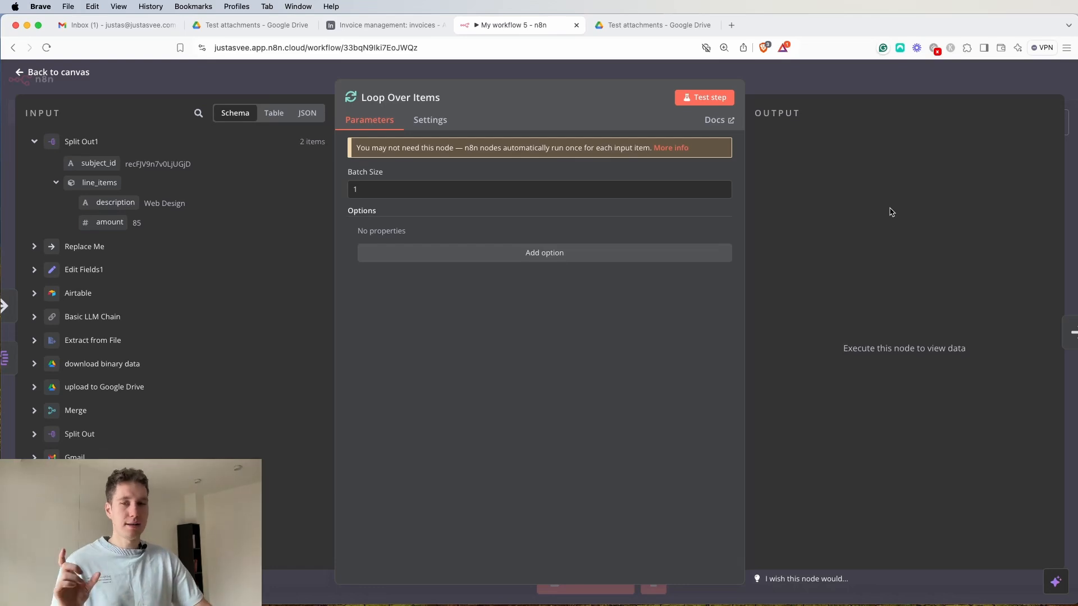
pyautogui.click(779, 92)
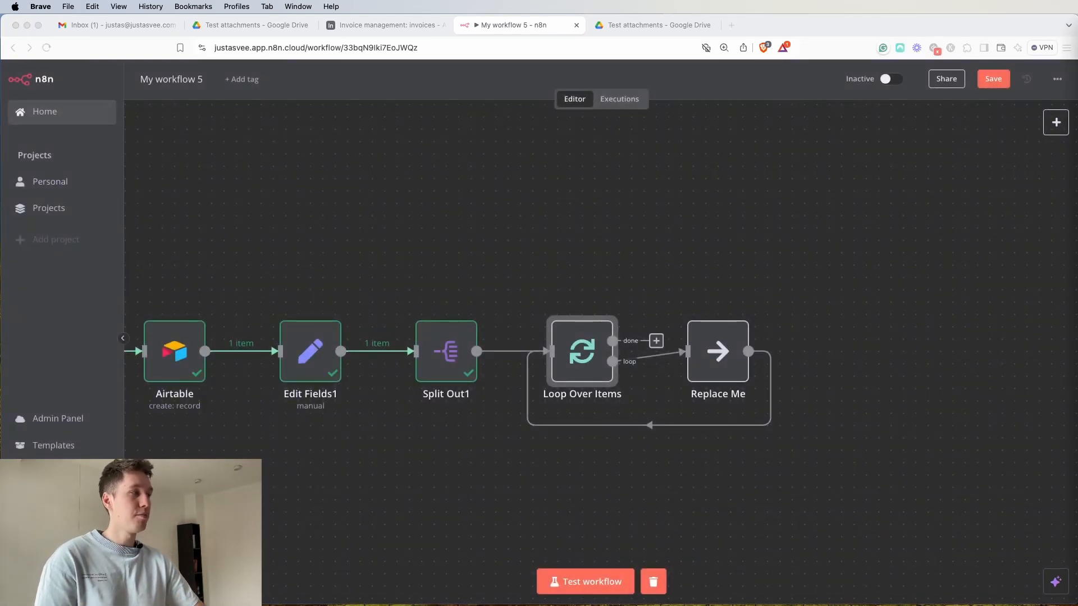
# Replace the Replace Me placeholder in the loop branch with an Airtable node using the Create a record action.
pyautogui.click(724, 307)
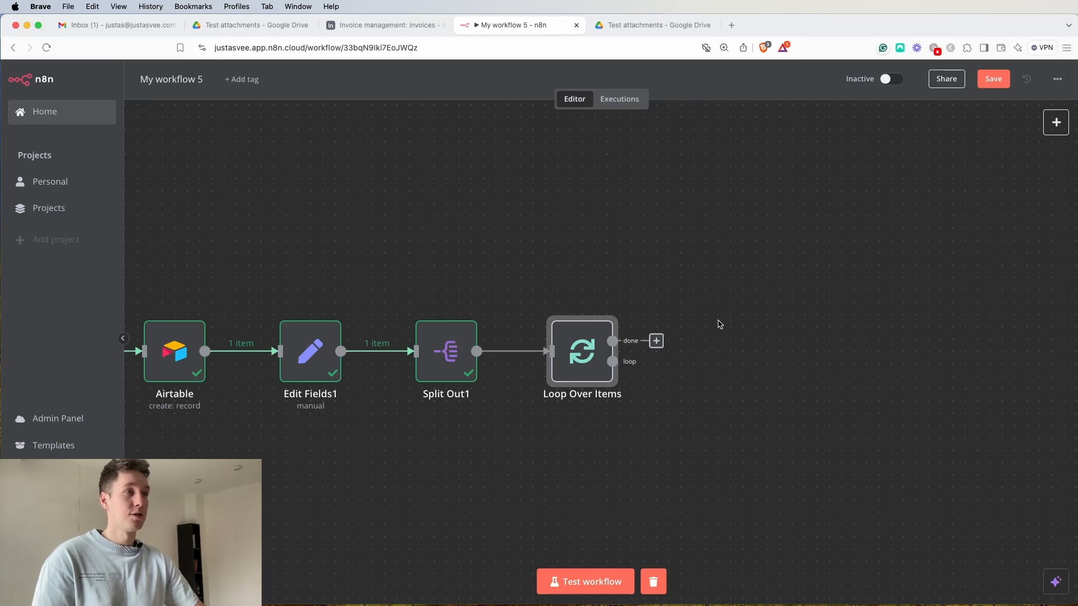
pyautogui.click(572, 436)
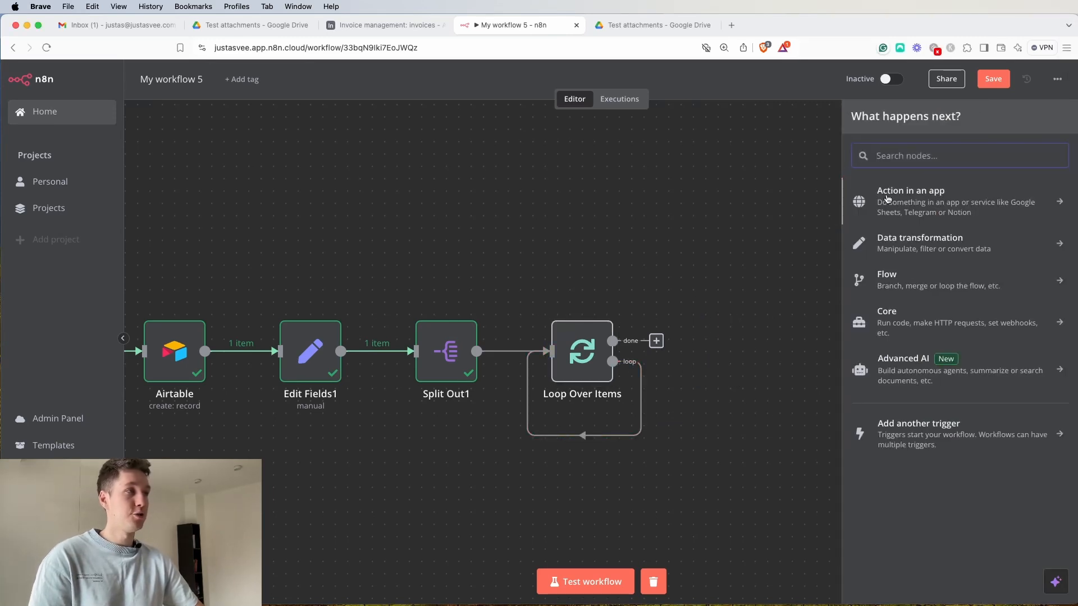
pyautogui.write('airt')
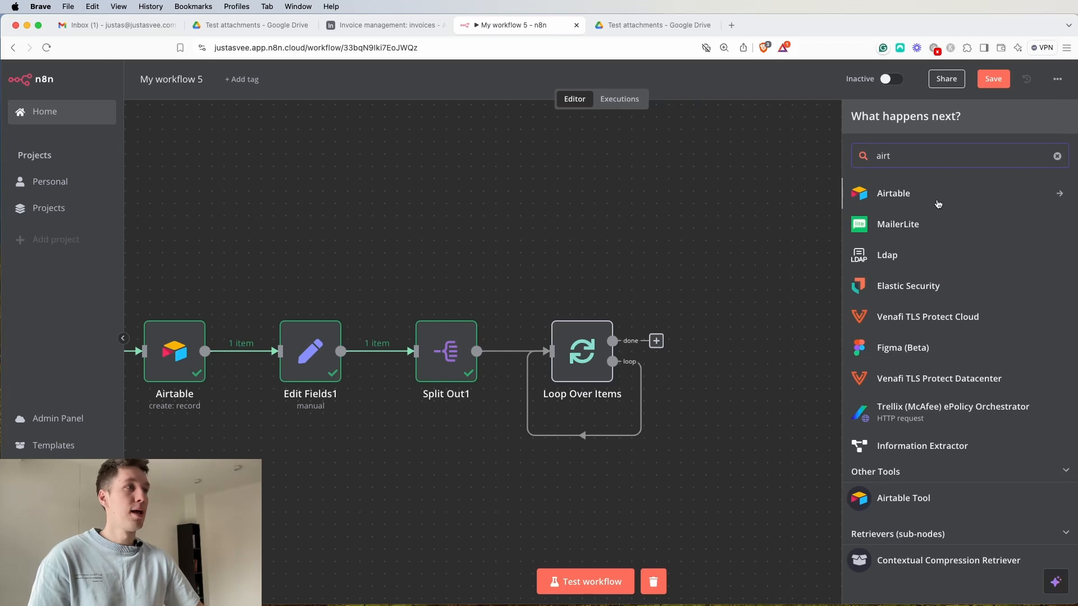
pyautogui.click(937, 200)
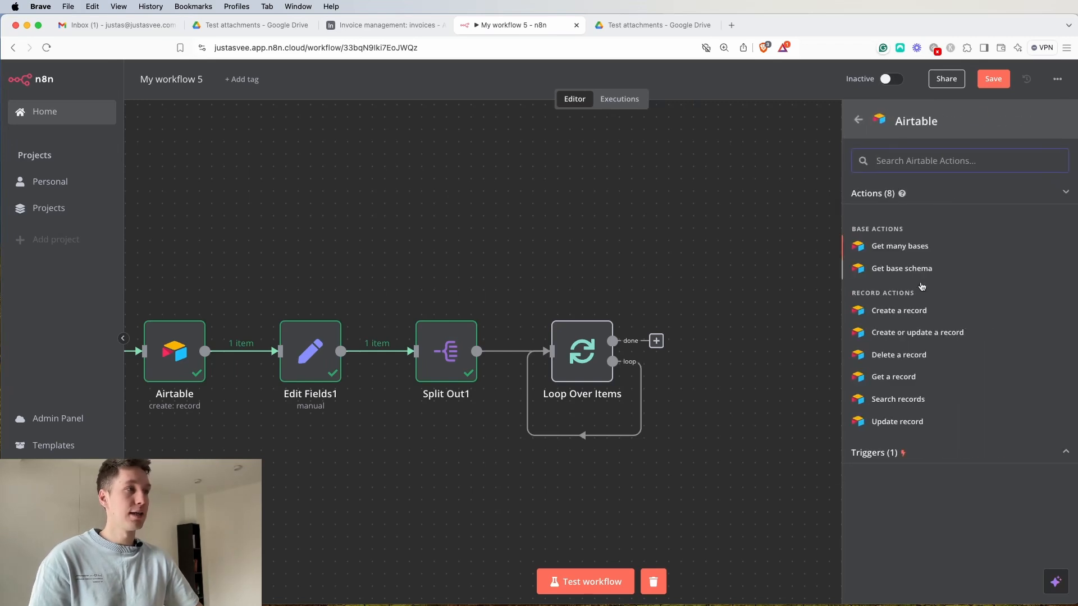
pyautogui.click(909, 312)
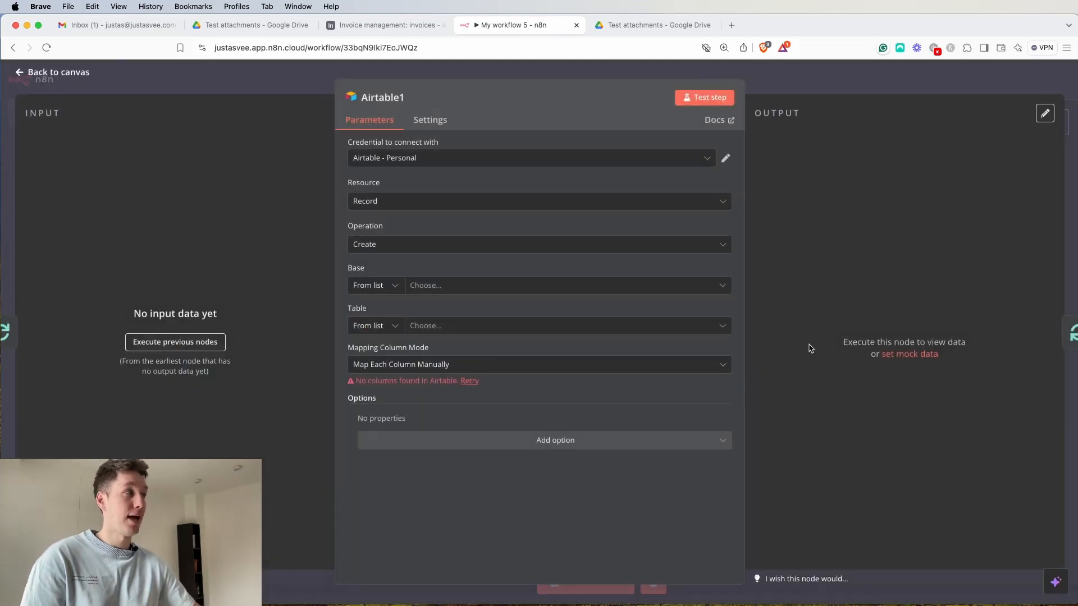
# Set the Airtable1 node's base to Invoice management and its table to invoice_line_items.
pyautogui.click(464, 290)
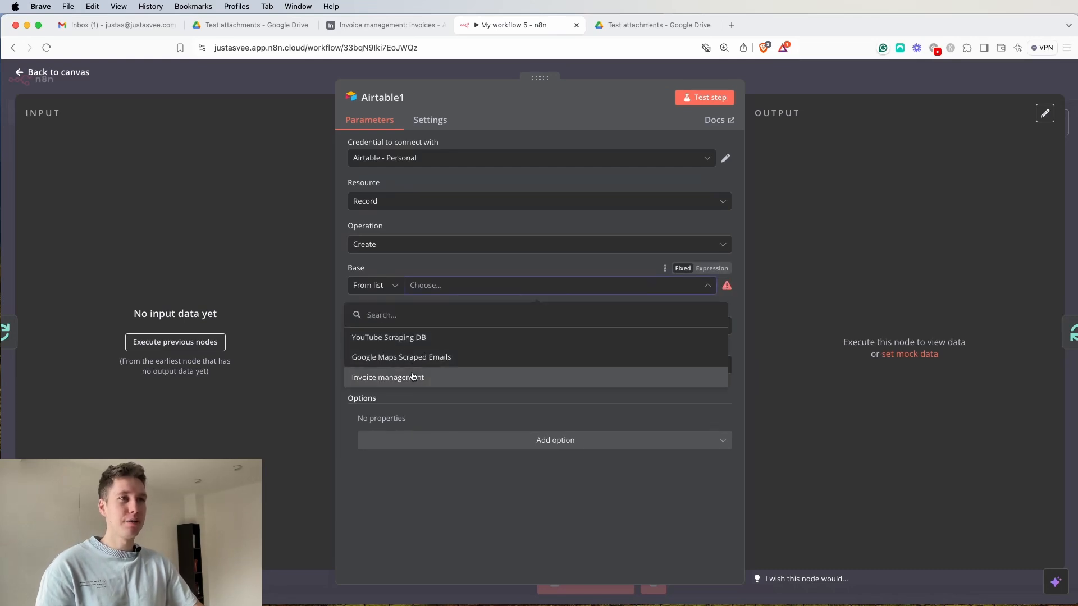
pyautogui.click(412, 379)
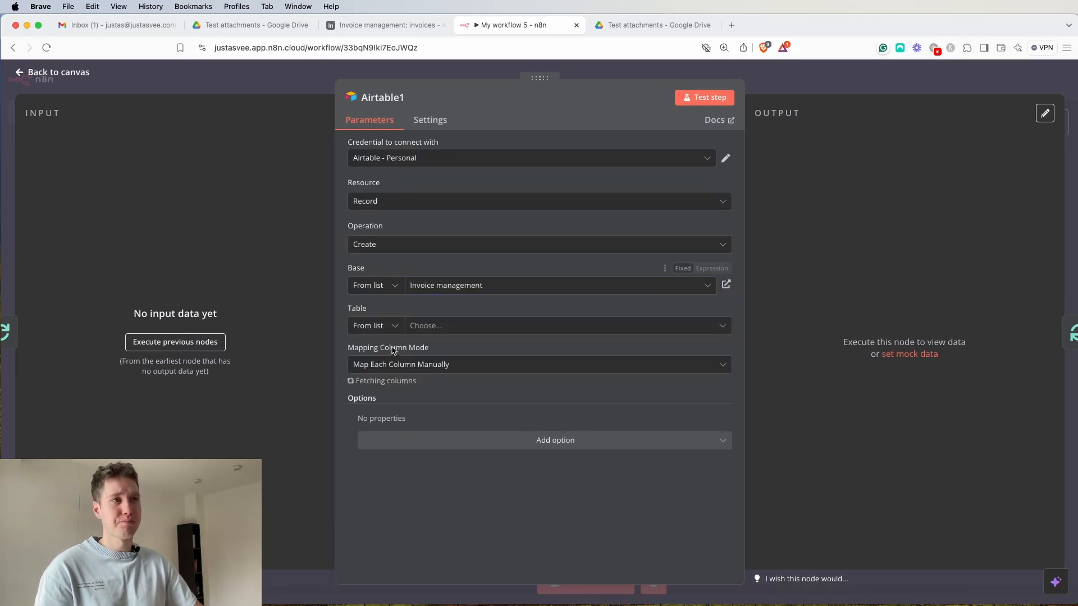
pyautogui.click(465, 332)
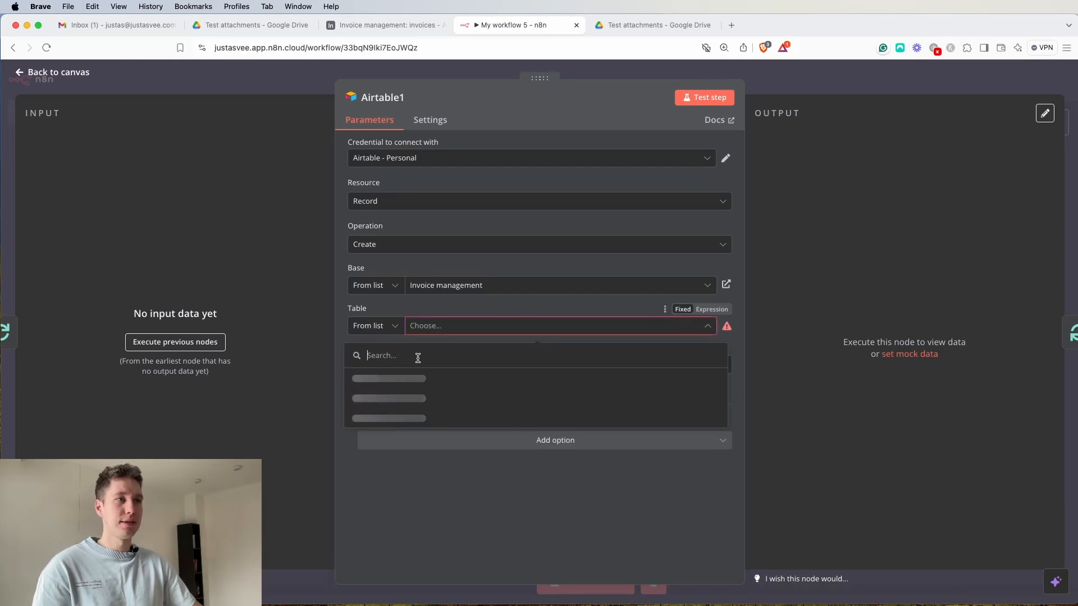
pyautogui.write('lin')
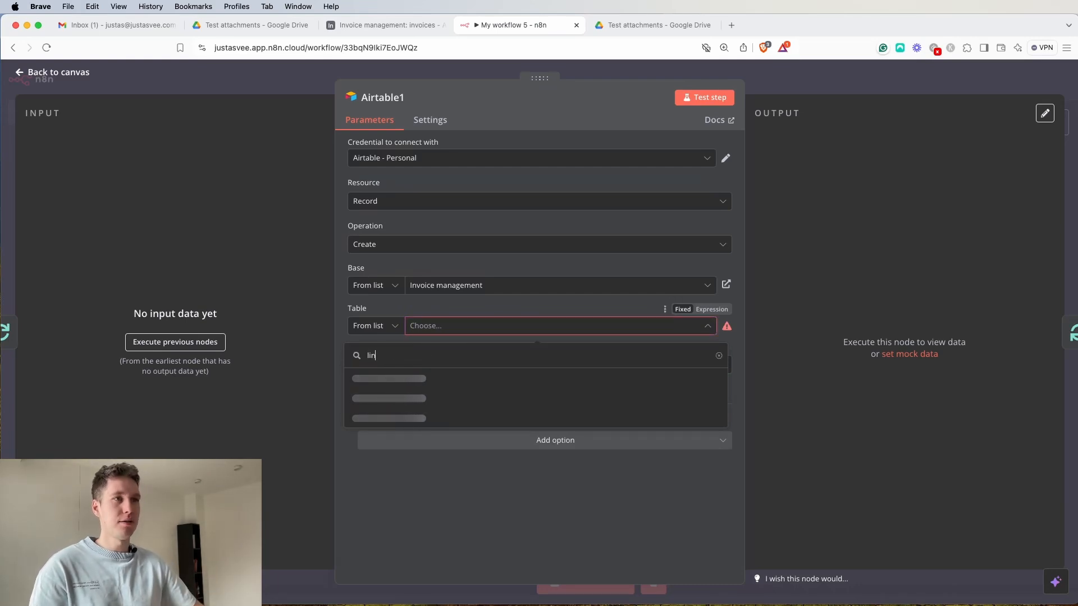
pyautogui.click(364, 379)
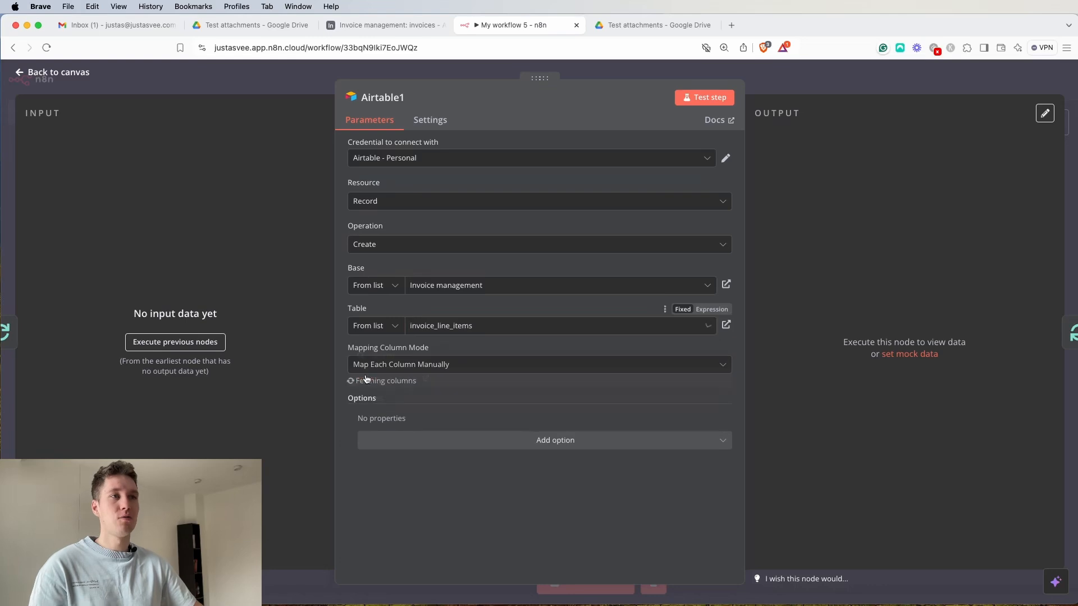
# Switch the line_item column value in the Airtable1 node to an expression.
pyautogui.scroll(-2, 440, 375)
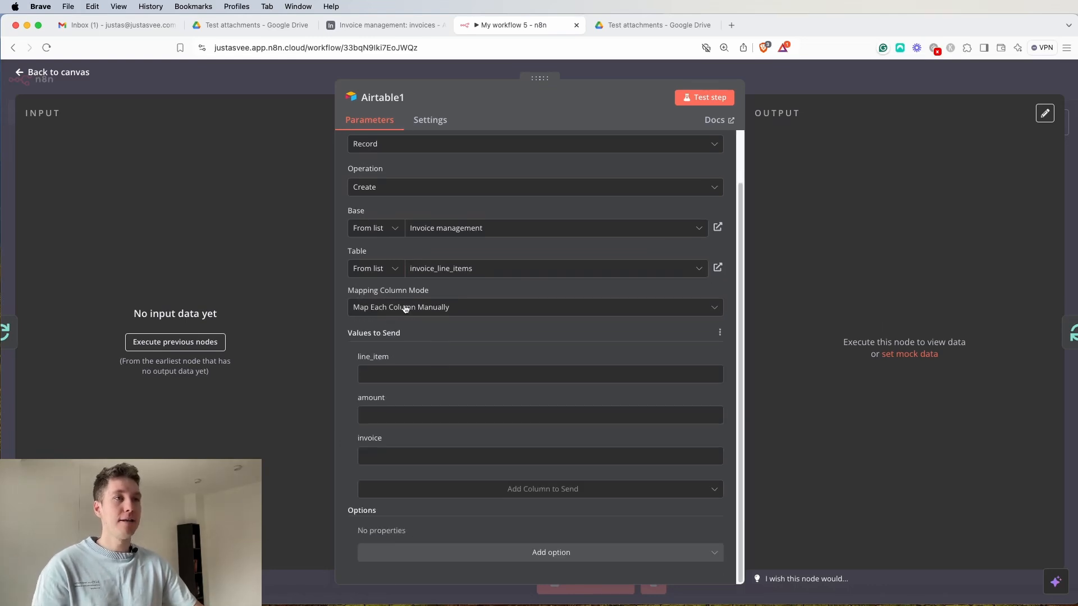
pyautogui.click(515, 370)
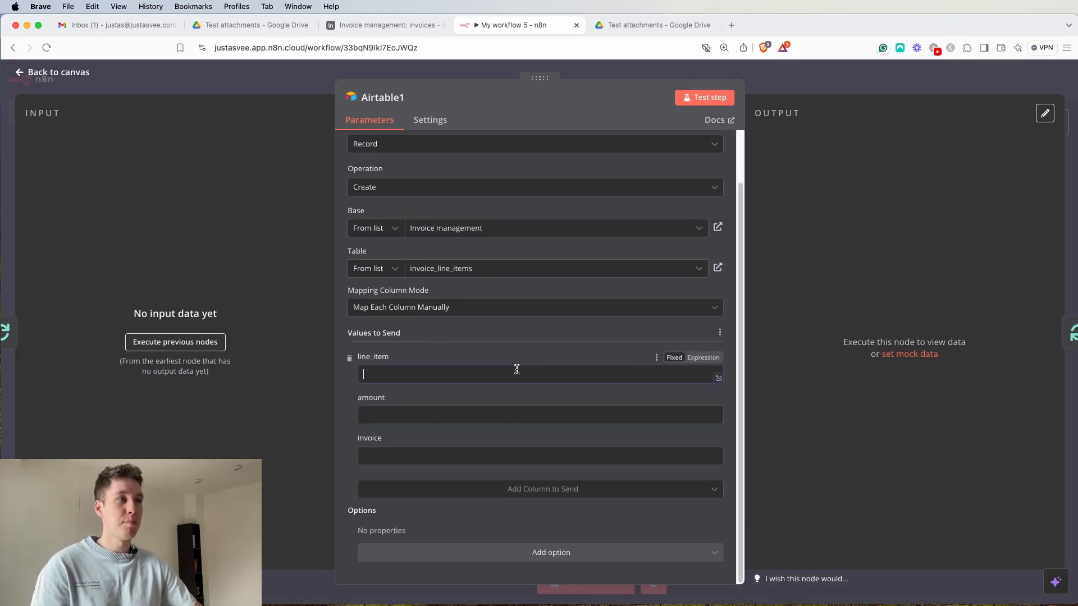
pyautogui.click(692, 360)
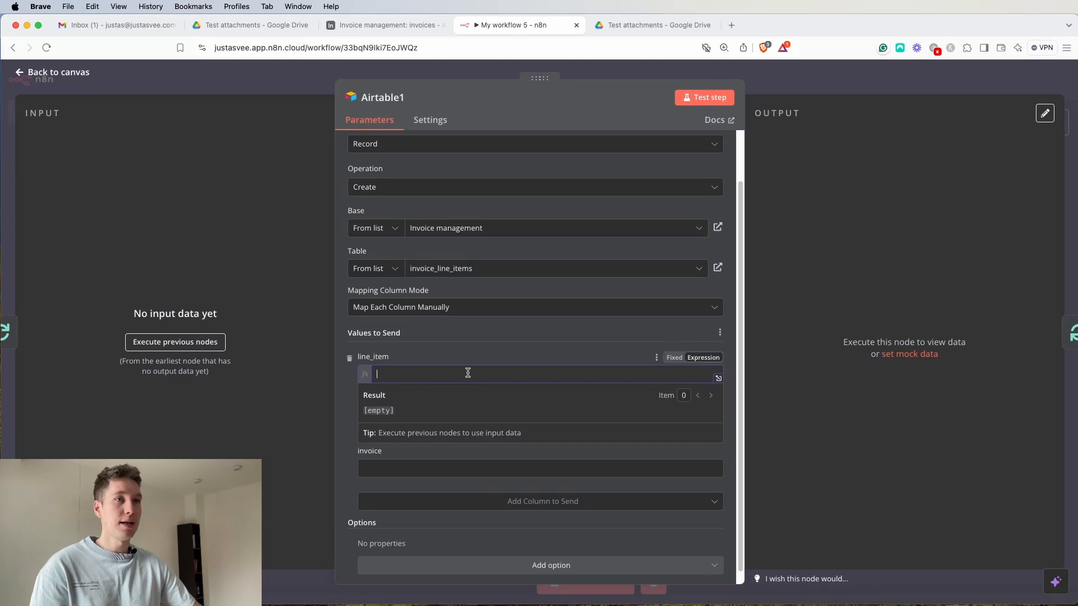
# Execute the Loop Over Items node to supply input data, and reopen the Airtable1 node.
pyautogui.click(303, 84)
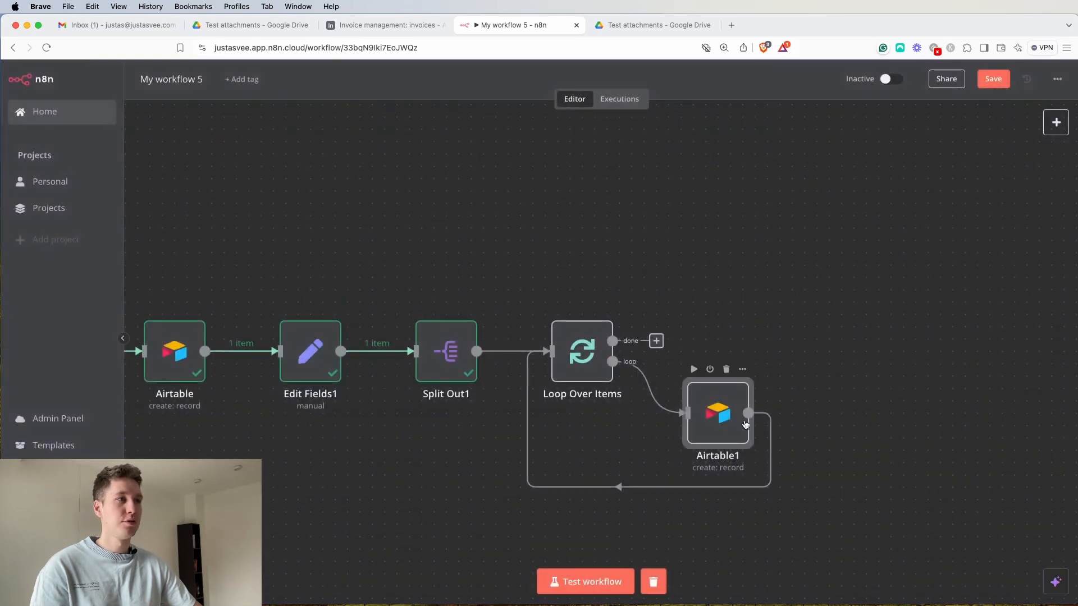
pyautogui.click(558, 307)
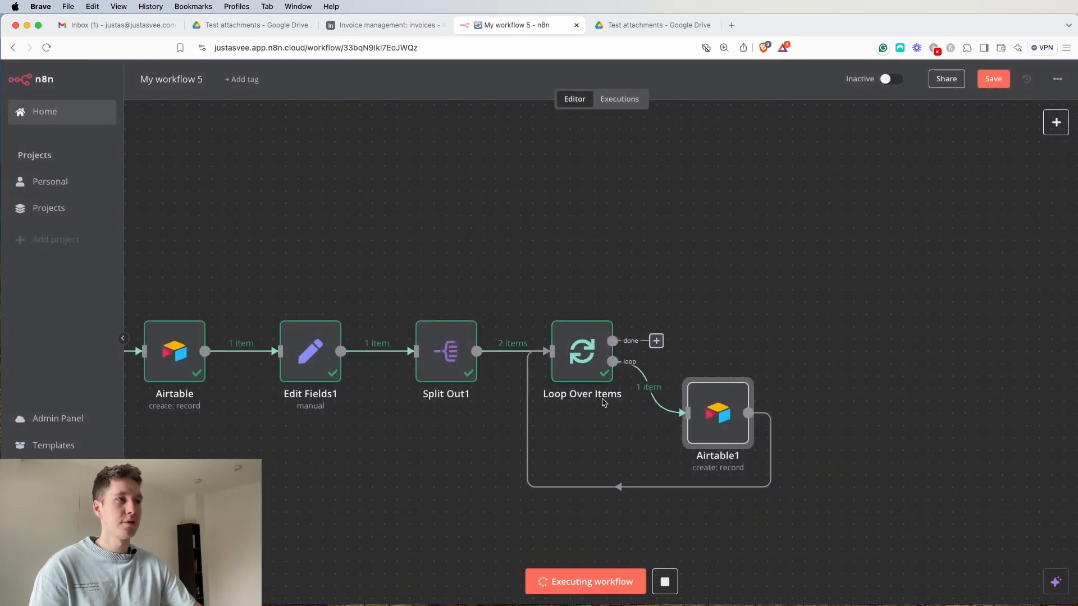
pyautogui.doubleClick(722, 414)
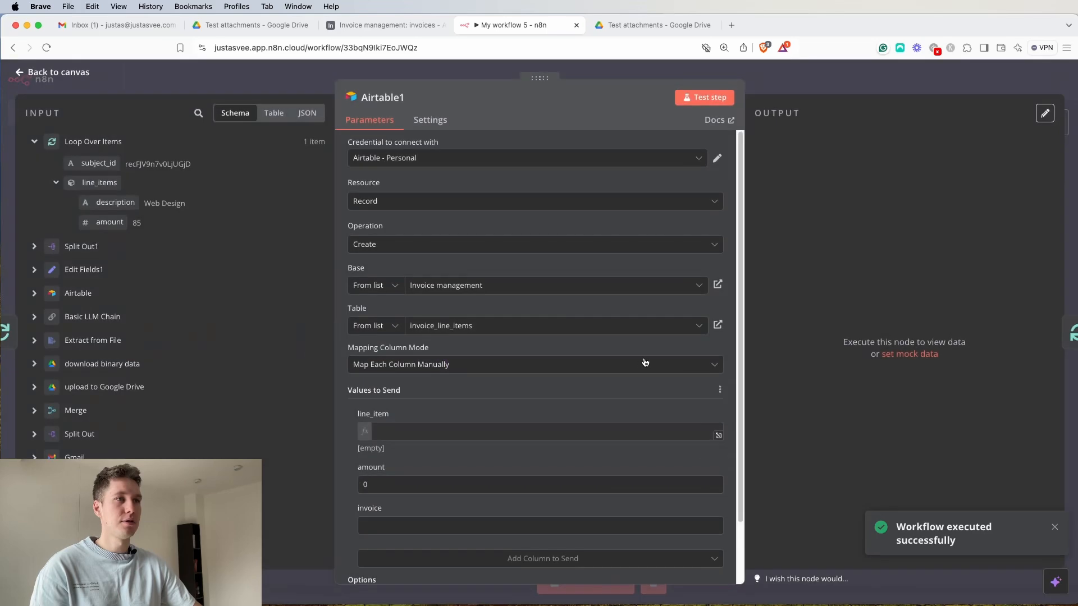
# Map the line_item column to the line item's description with {{ $json.line_items.description }}.
pyautogui.scroll(-3, 402, 414)
pyautogui.click(415, 360)
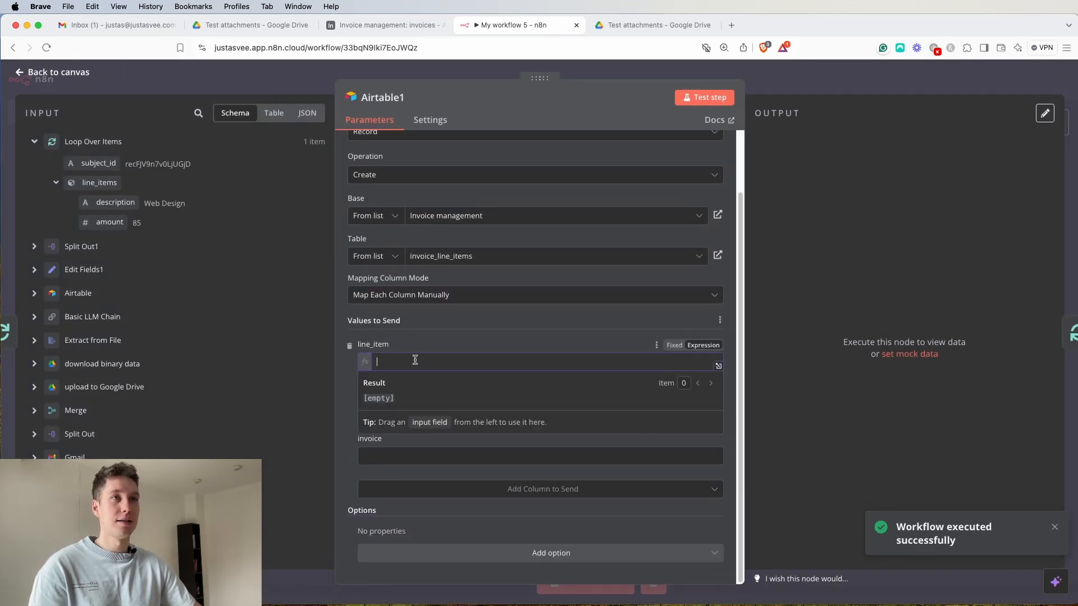
pyautogui.click(441, 343)
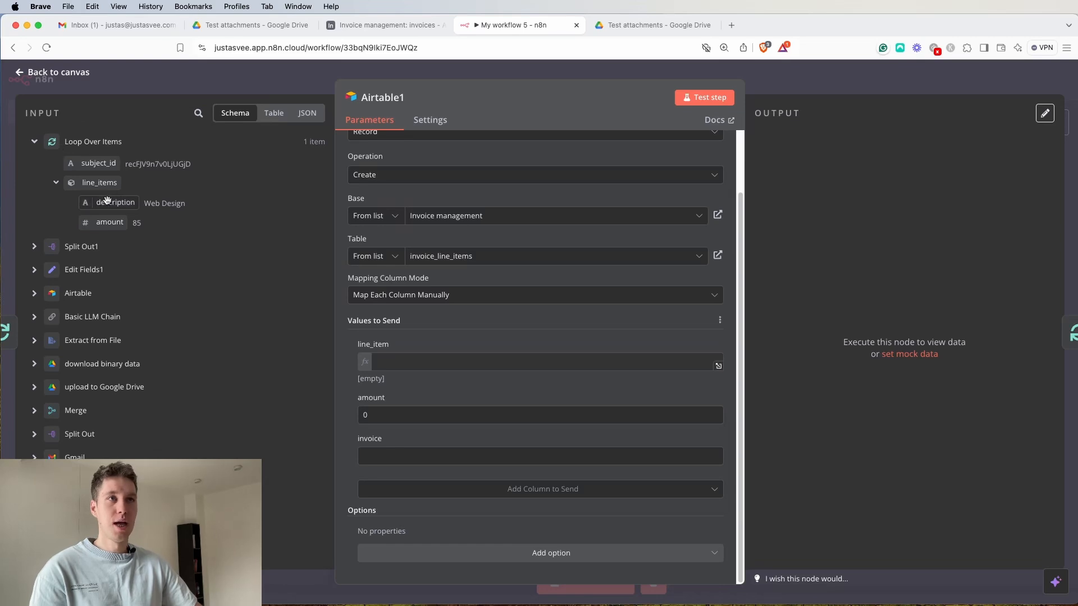
pyautogui.moveTo(108, 202); pyautogui.dragTo(419, 367)
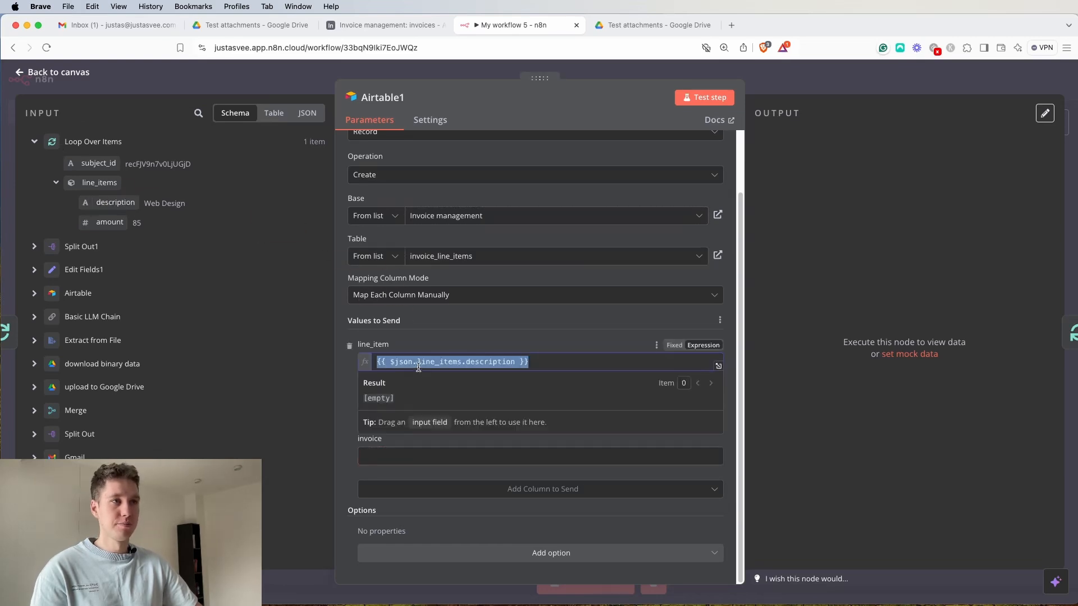
pyautogui.click(470, 331)
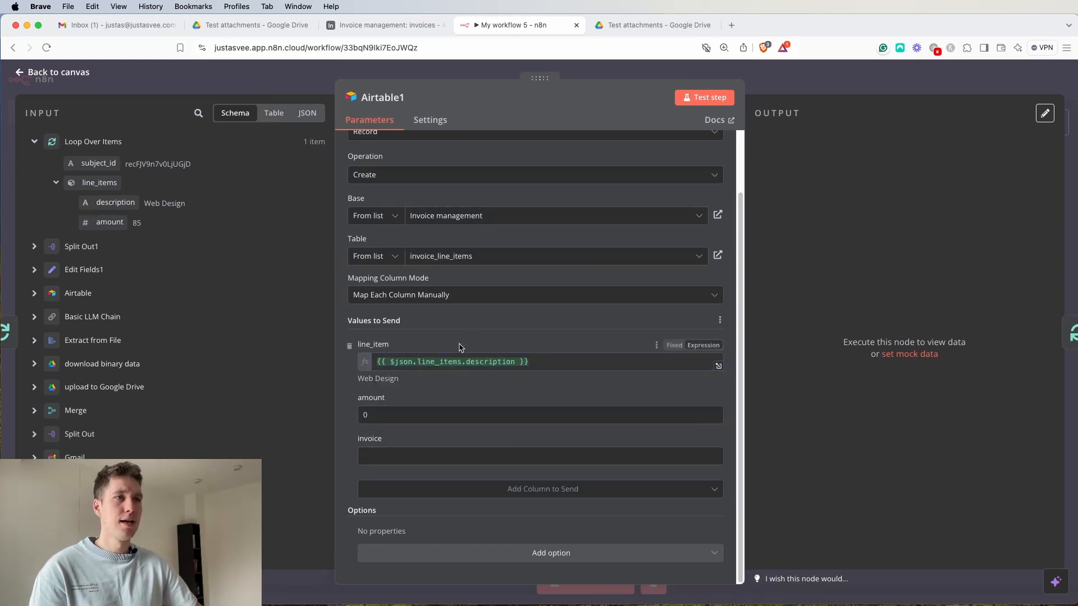
# Switch the amount column to an expression and map it to {{ $json.line_items.amount }}.
pyautogui.click(703, 398)
pyautogui.tripleClick(469, 413)
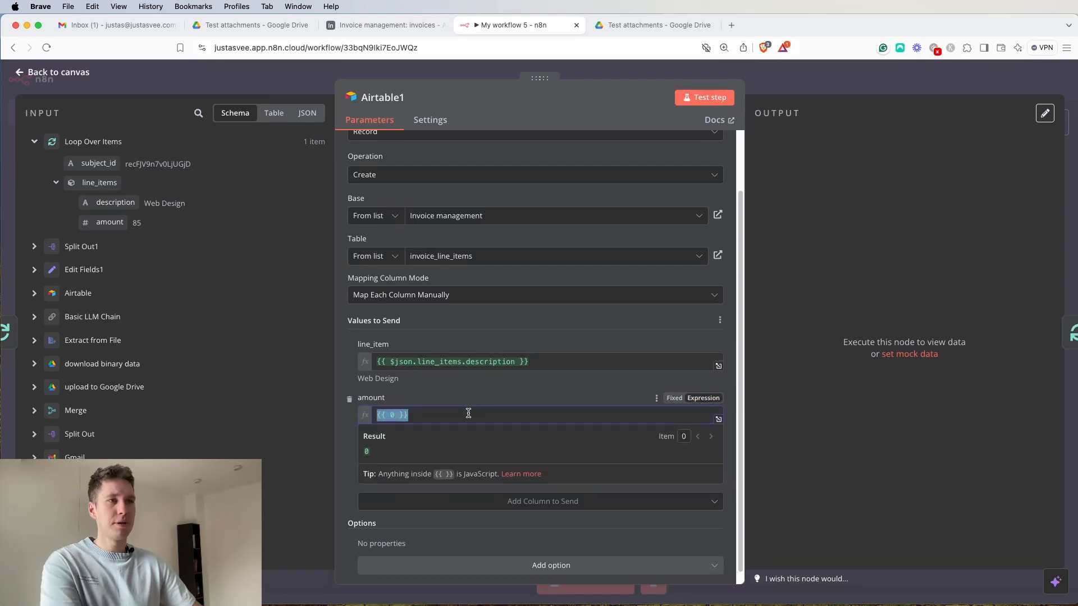
pyautogui.press('BackSpace')
pyautogui.moveTo(102, 222); pyautogui.dragTo(407, 414)
# Switch the invoice column in the Airtable1 node to an expression and map it to {{ $json.subject_id }}.
pyautogui.click(394, 466)
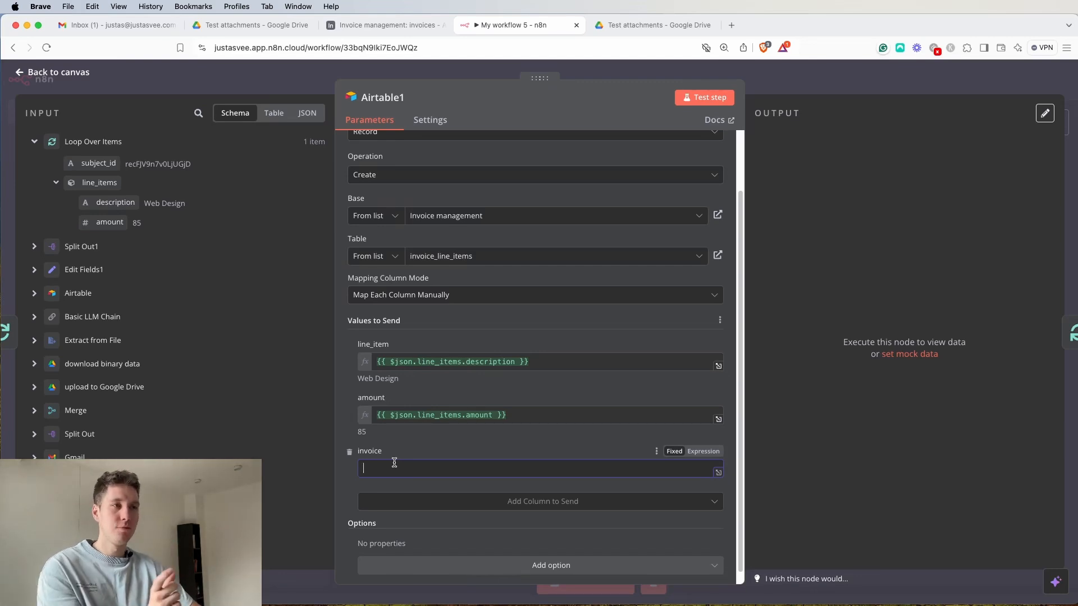
pyautogui.click(706, 453)
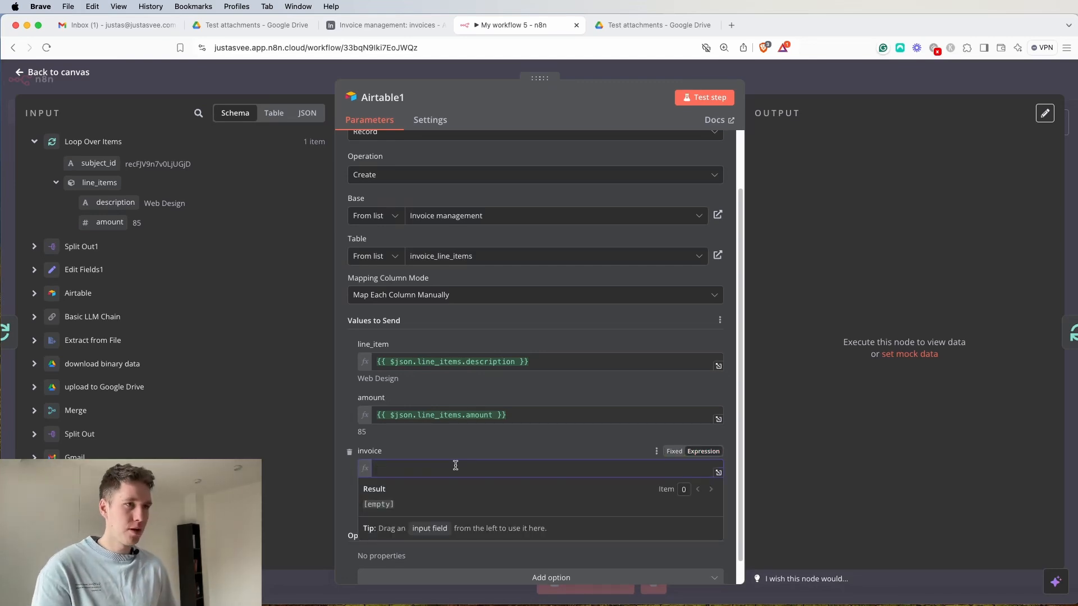
pyautogui.write('{{')
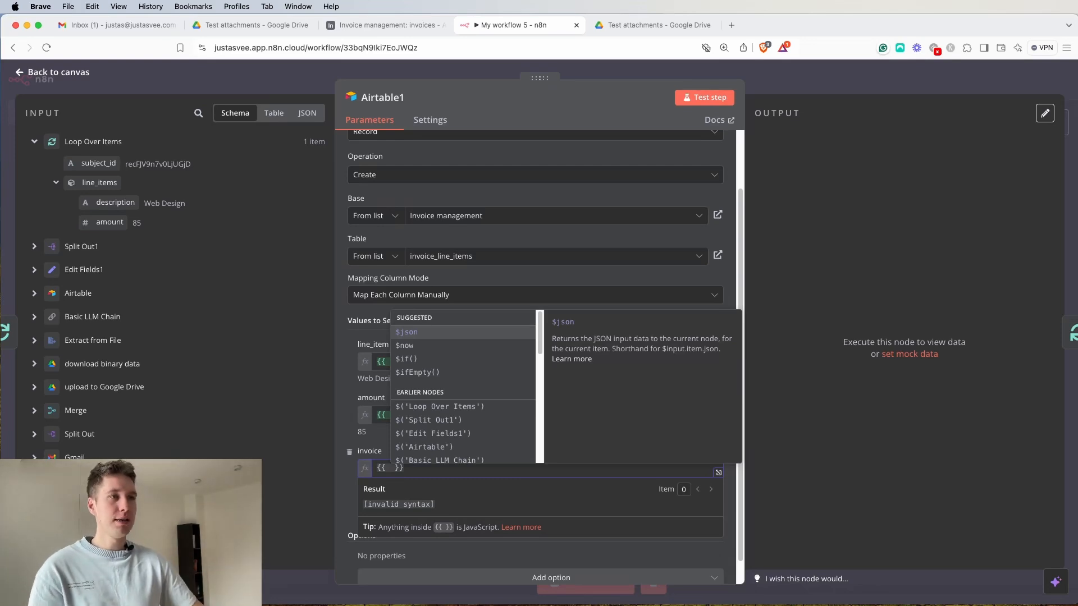
pyautogui.click(413, 334)
pyautogui.write('.subject_id')
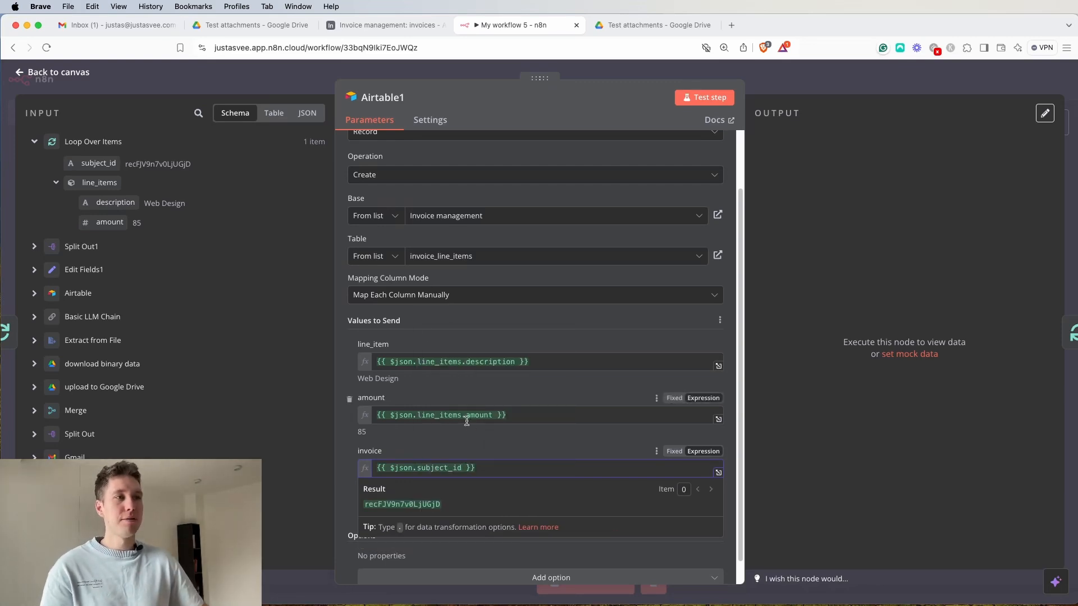
pyautogui.click(468, 438)
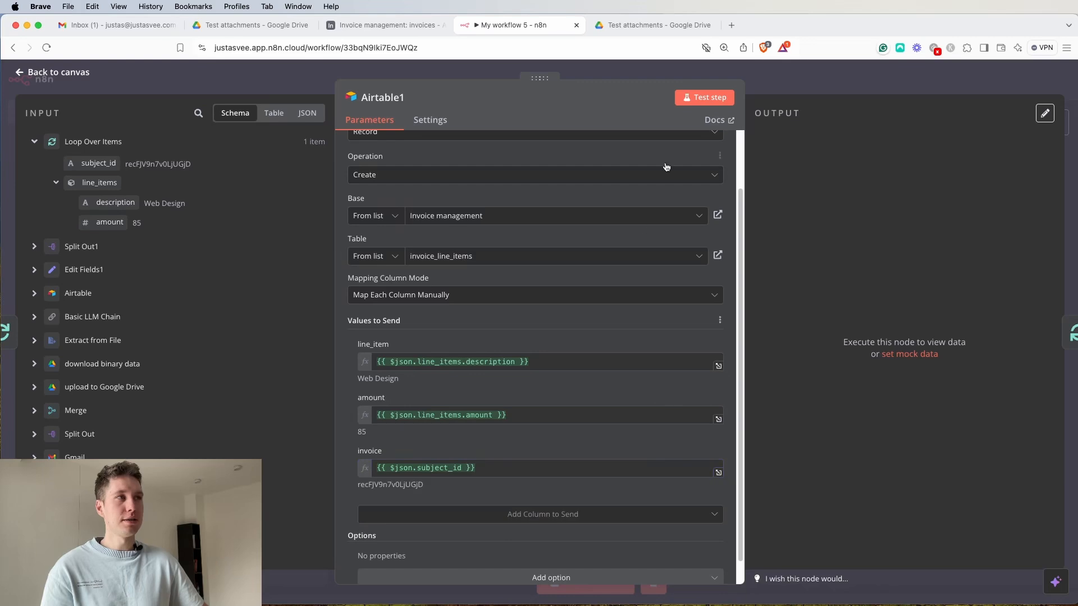
# Test the Airtable1 node and check the invoice_line_items table in Airtable for new records.
pyautogui.click(718, 105)
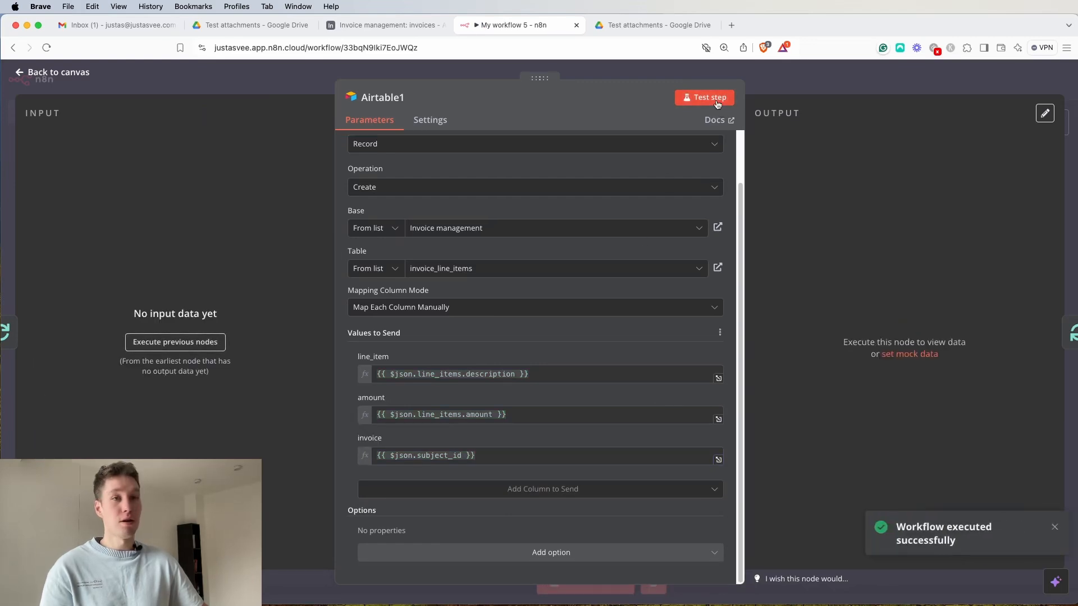
pyautogui.click(338, 26)
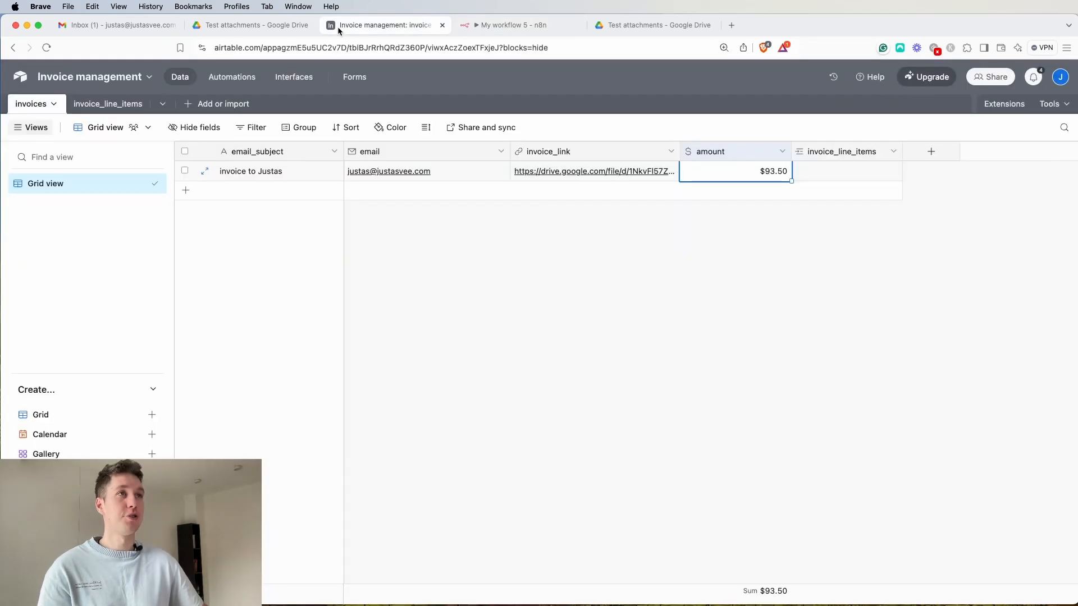
pyautogui.click(104, 107)
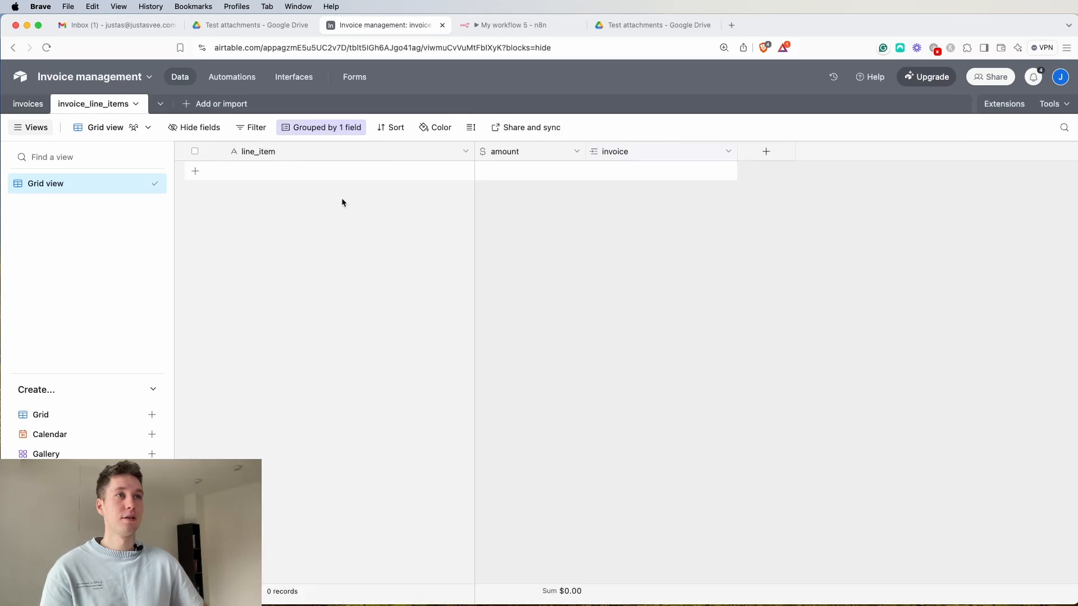
# Switch back to n8n and execute the previous nodes to reload the Airtable1 node's input data.
pyautogui.click(529, 23)
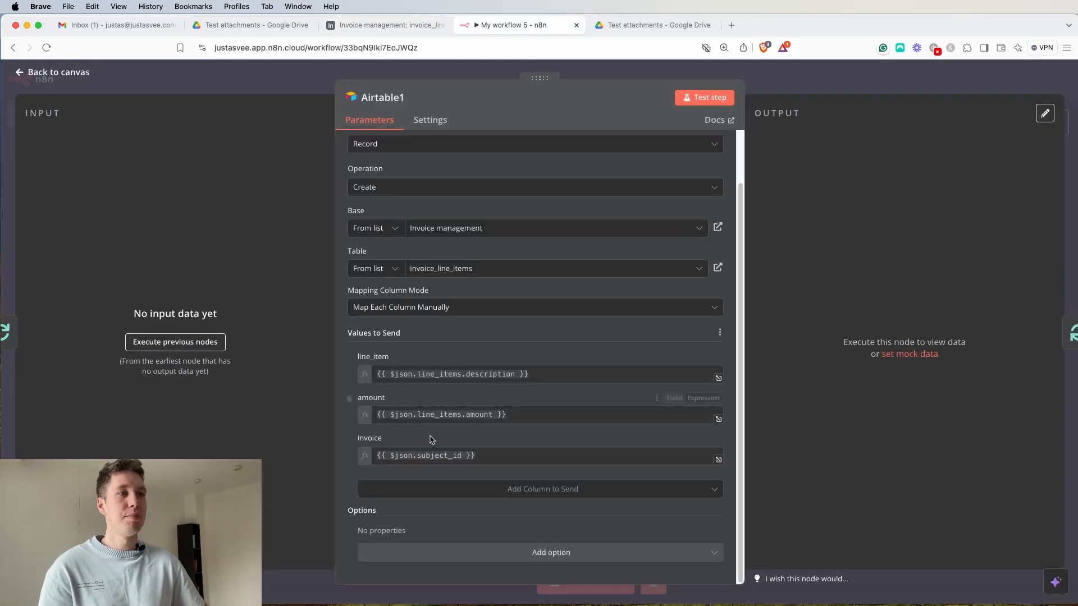
pyautogui.click(410, 458)
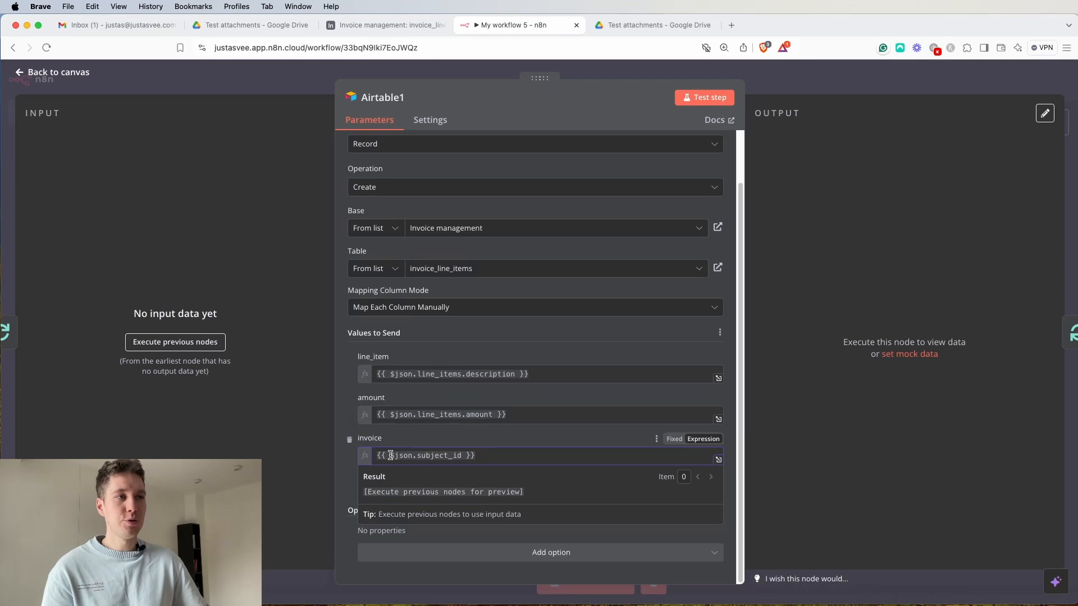
pyautogui.click(195, 347)
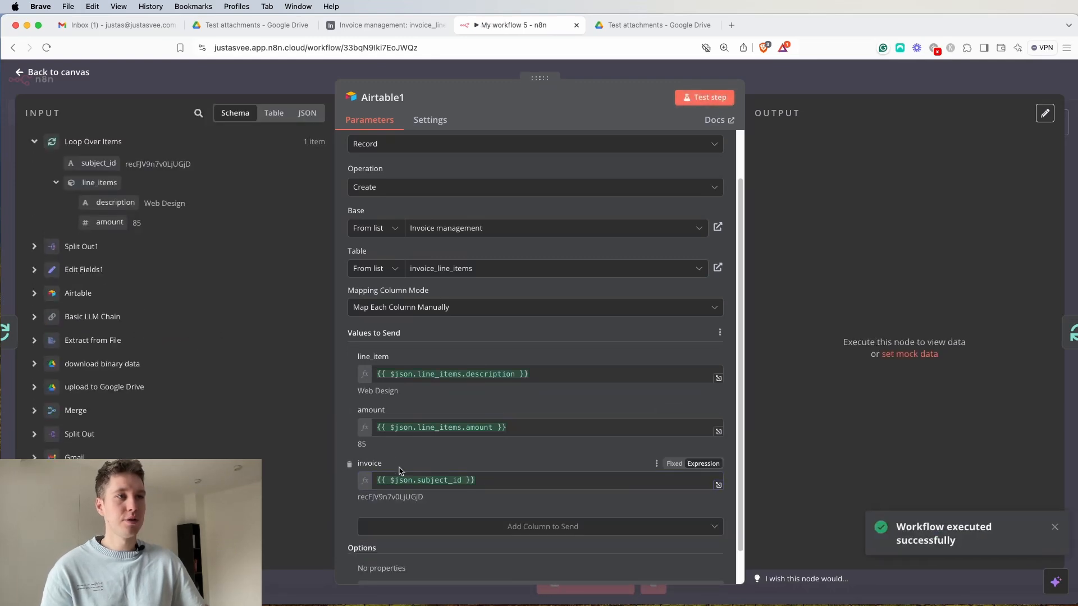
# Wrap the invoice column's expression in an array as {{ [$json.subject_id] }} and return to the canvas.
pyautogui.click(378, 479)
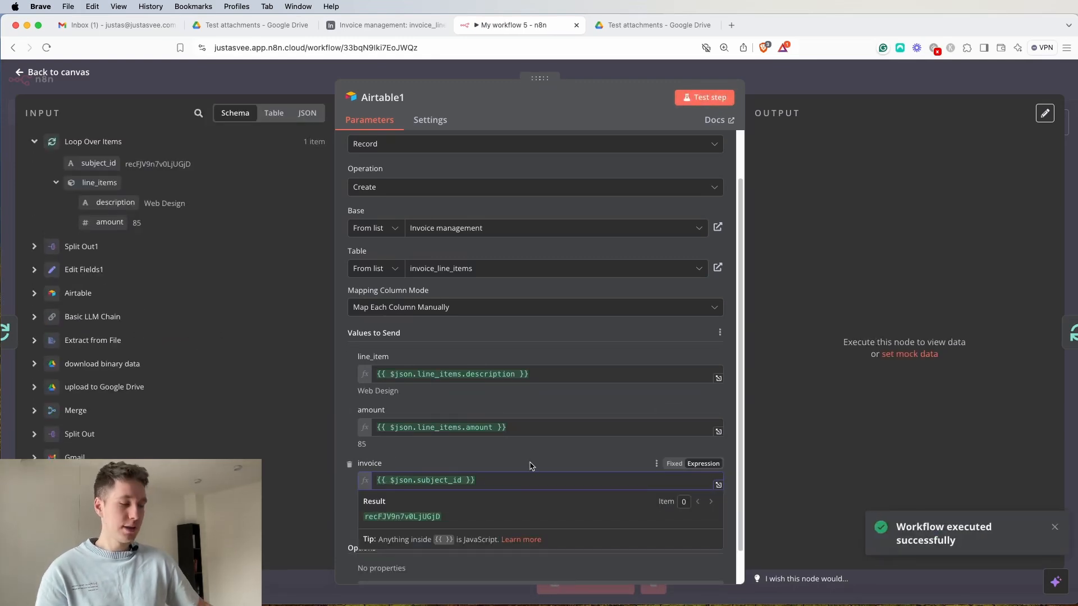
pyautogui.write('[')
pyautogui.press('Right')
pyautogui.press('Right')
pyautogui.press('Right')
pyautogui.press('Right')
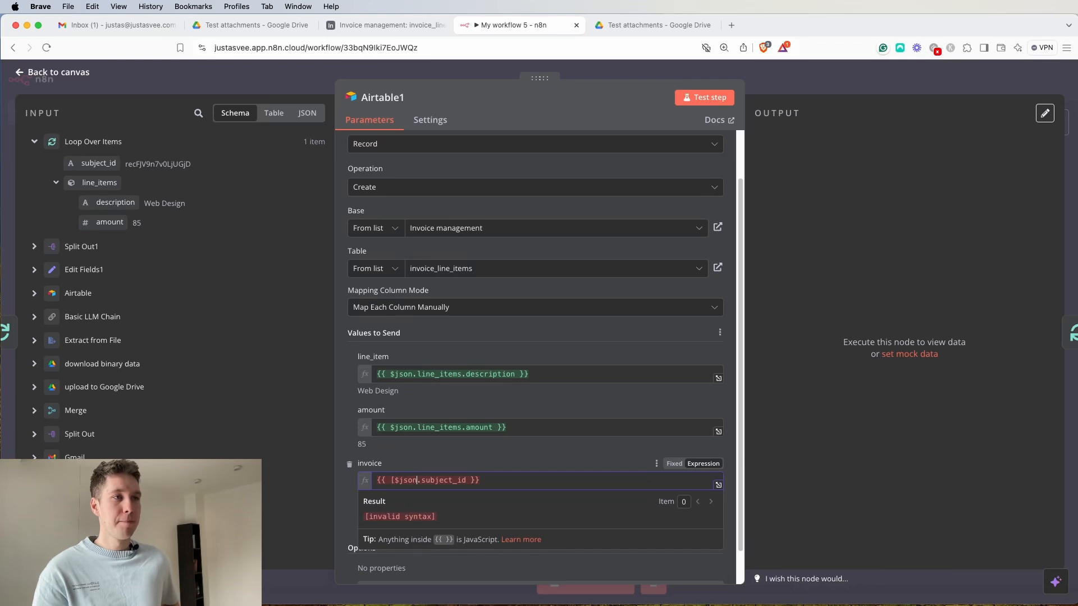
pyautogui.press('Right')
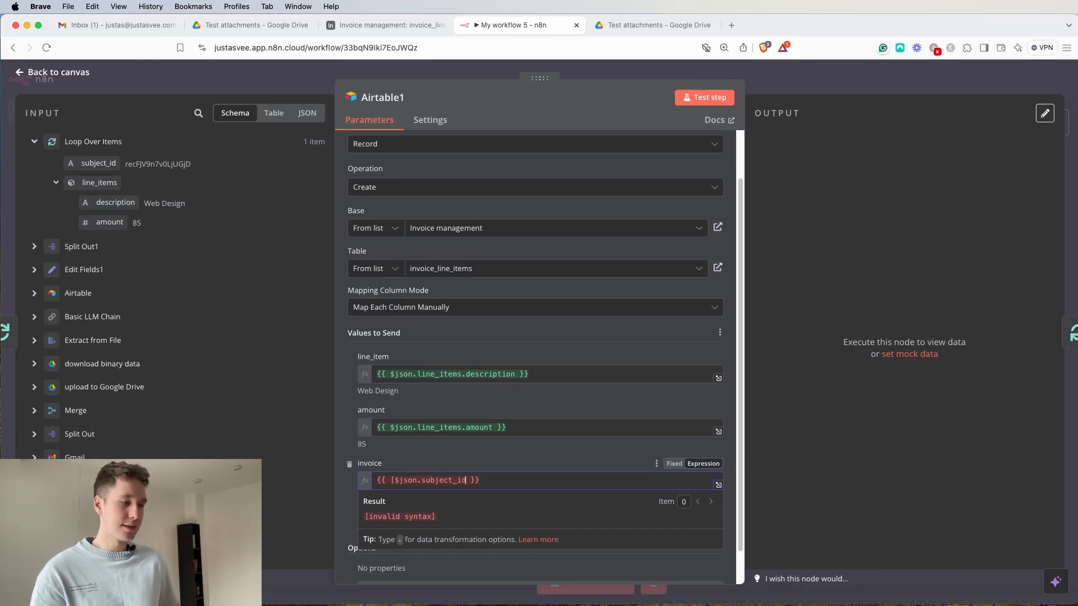
pyautogui.write(']')
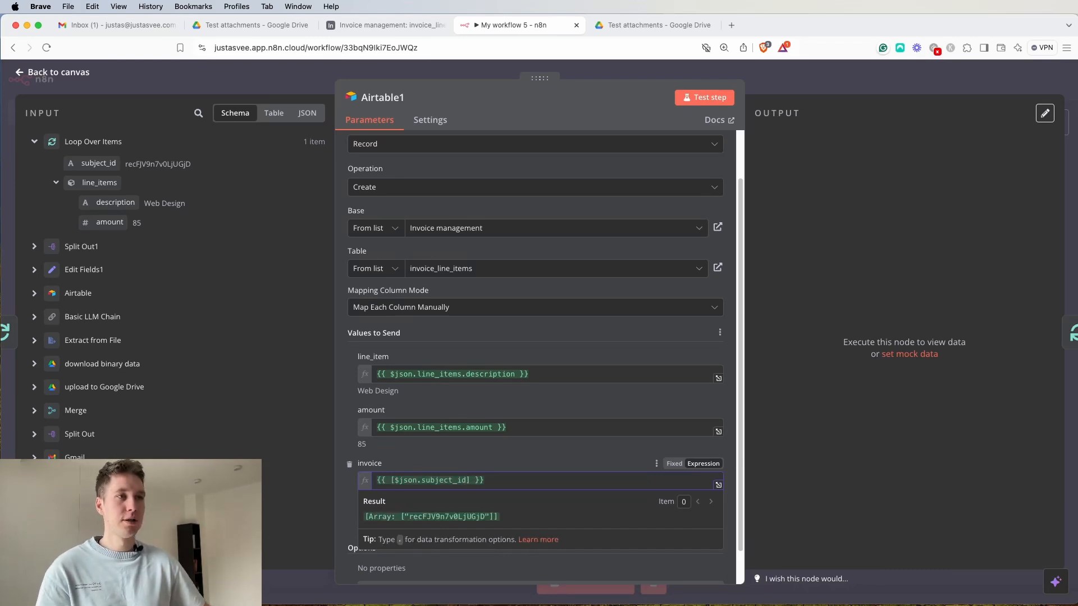
pyautogui.click(536, 452)
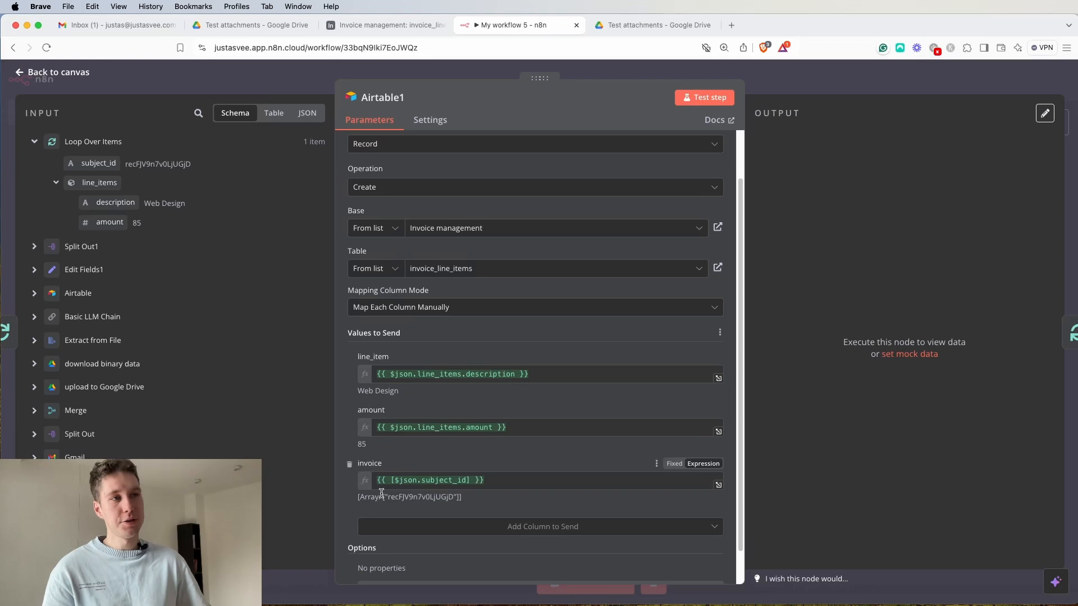
pyautogui.moveTo(361, 498); pyautogui.dragTo(471, 501)
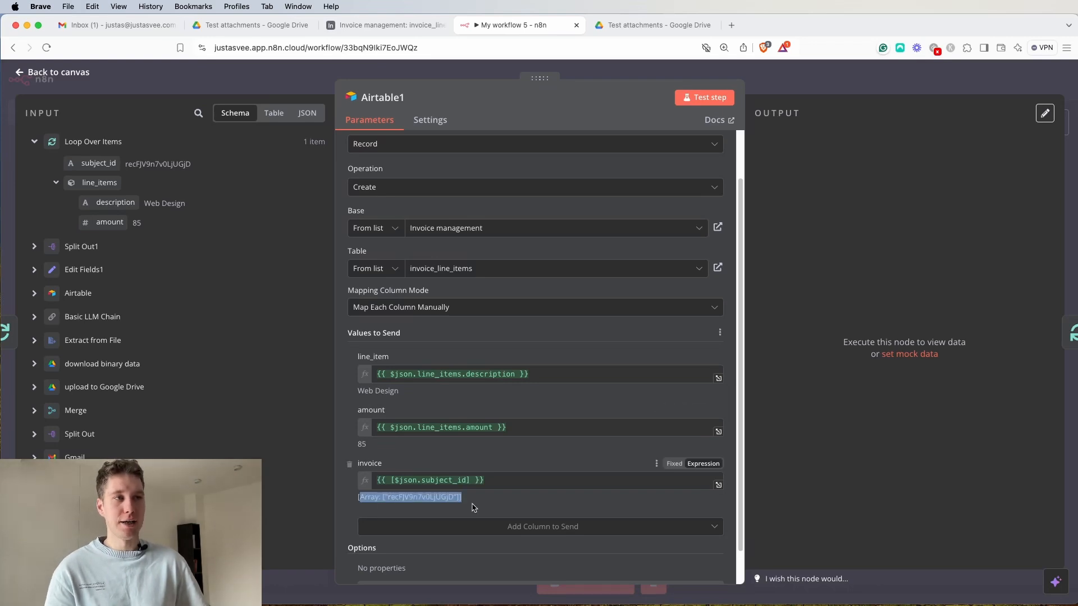
pyautogui.click(476, 501)
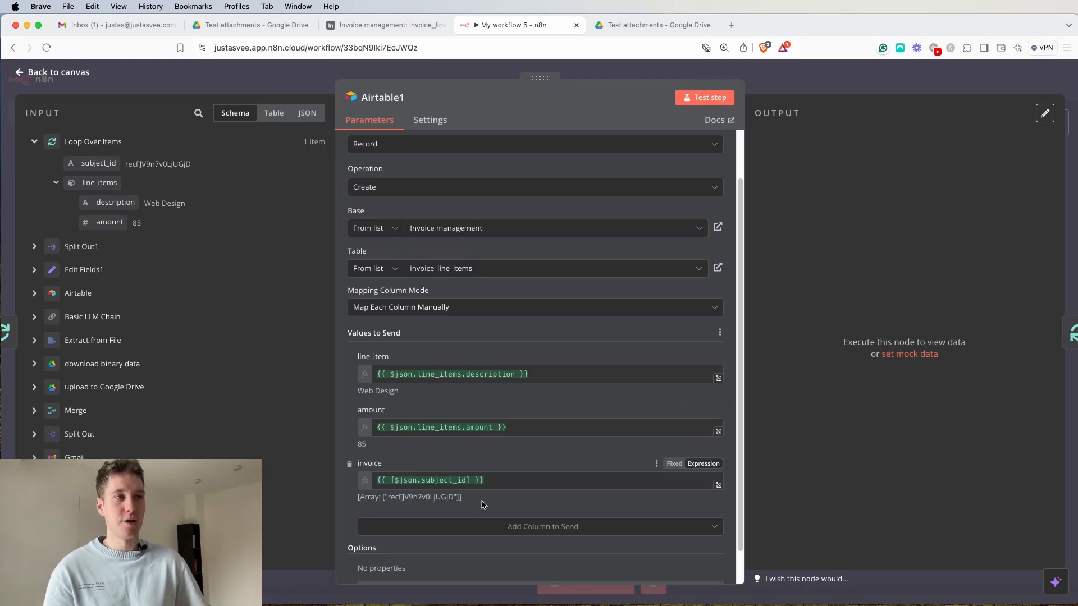
pyautogui.click(790, 83)
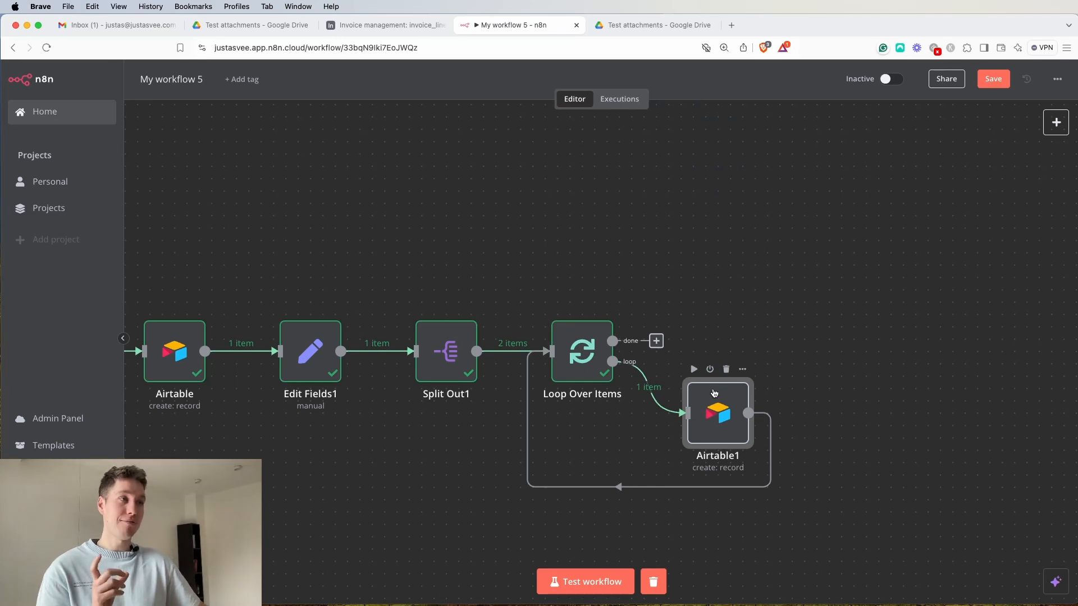
# Add a "No Operation, do nothing" node to the done output of Loop Over Items and place it above Airtable1.
pyautogui.click(656, 341)
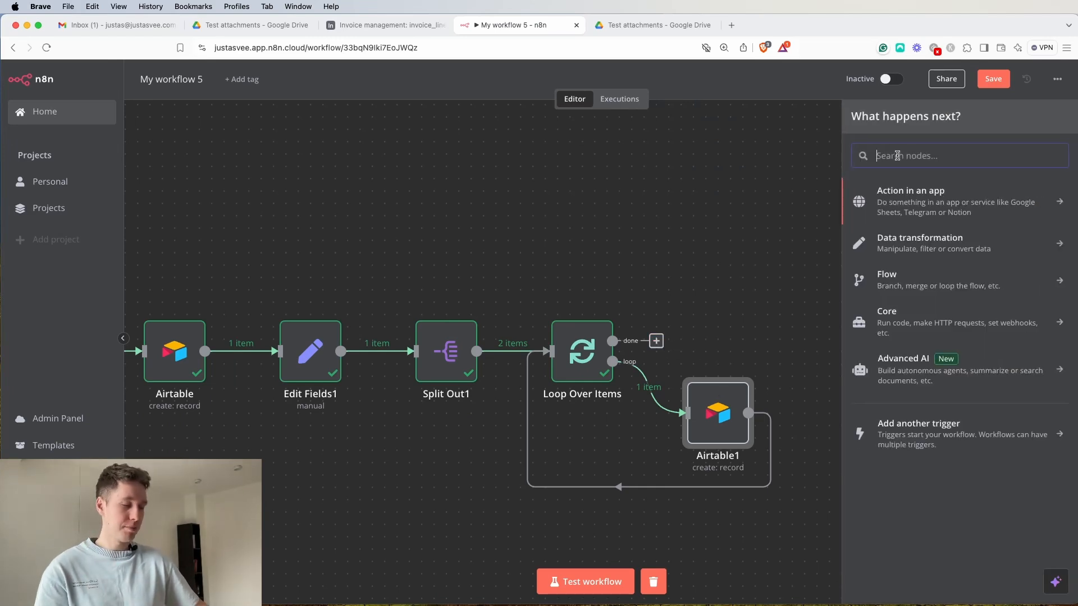
pyautogui.write('do no')
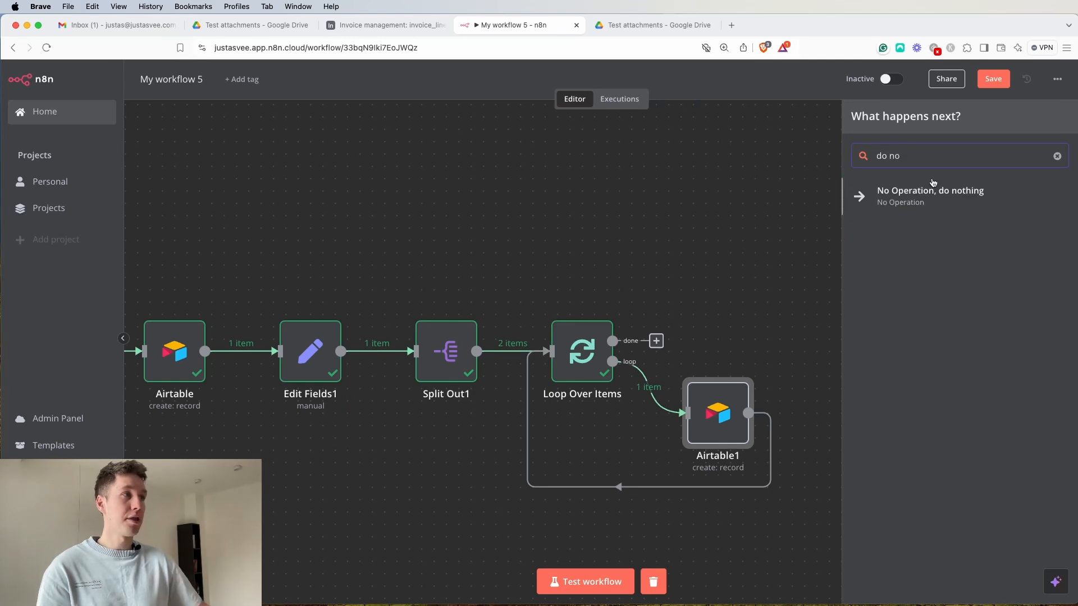
pyautogui.click(918, 197)
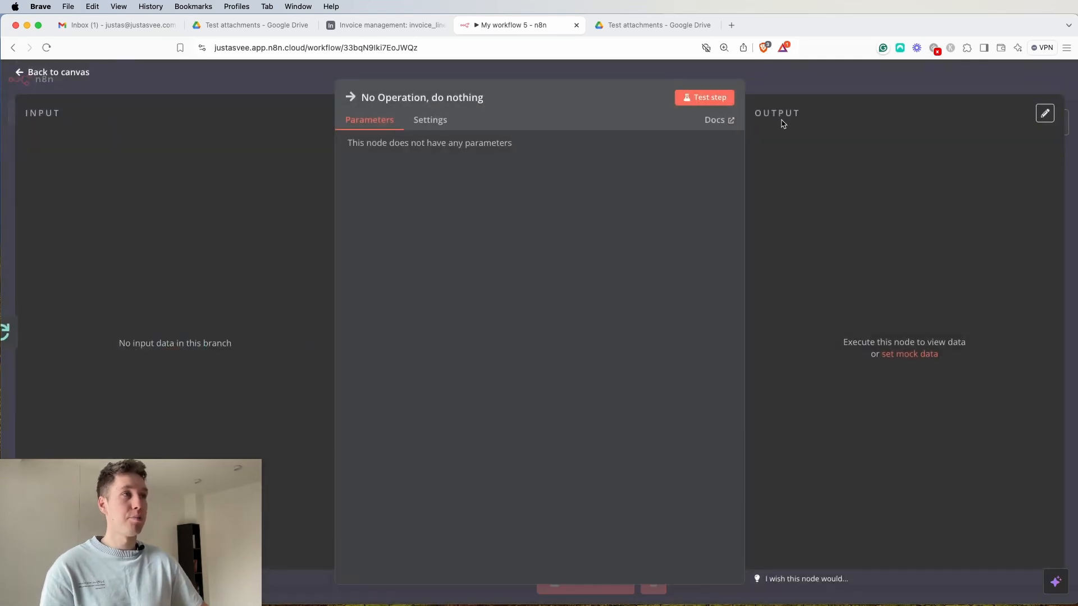
pyautogui.click(801, 80)
pyautogui.moveTo(726, 340); pyautogui.dragTo(752, 279)
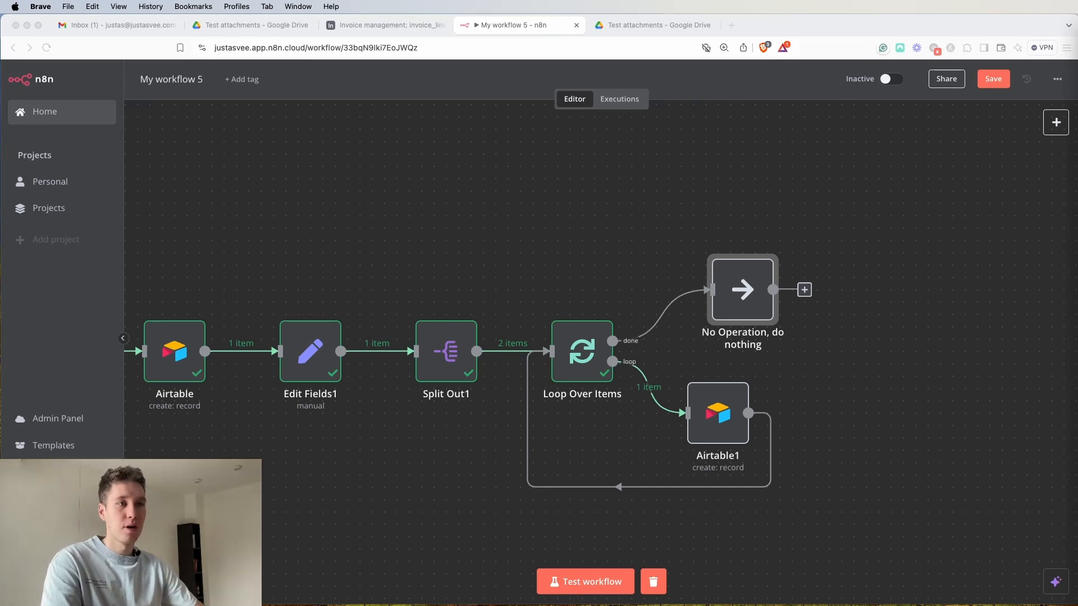
# Review the complete workflow on the canvas, from the Gmail Trigger through to the loop.
pyautogui.click(205, 581)
pyautogui.click(206, 582)
pyautogui.click(205, 581)
pyautogui.click(206, 581)
pyautogui.click(206, 582)
pyautogui.click(205, 581)
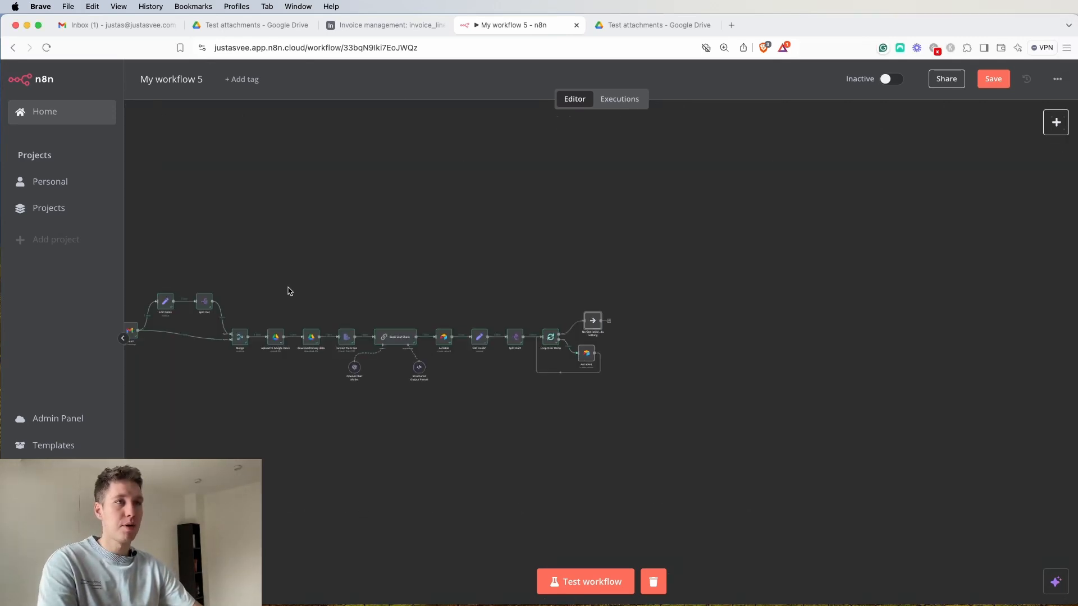
pyautogui.moveTo(288, 291); pyautogui.dragTo(505, 298)
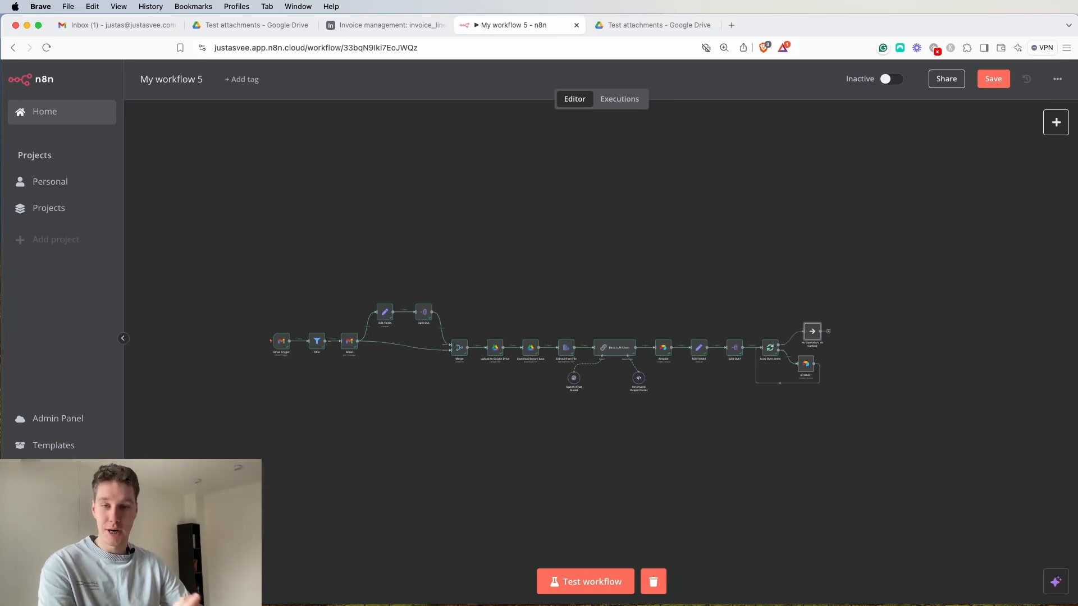
# Reload the Test attachments folder in Google Drive, and delete the existing record from Airtable's invoices table.
pyautogui.click(651, 25)
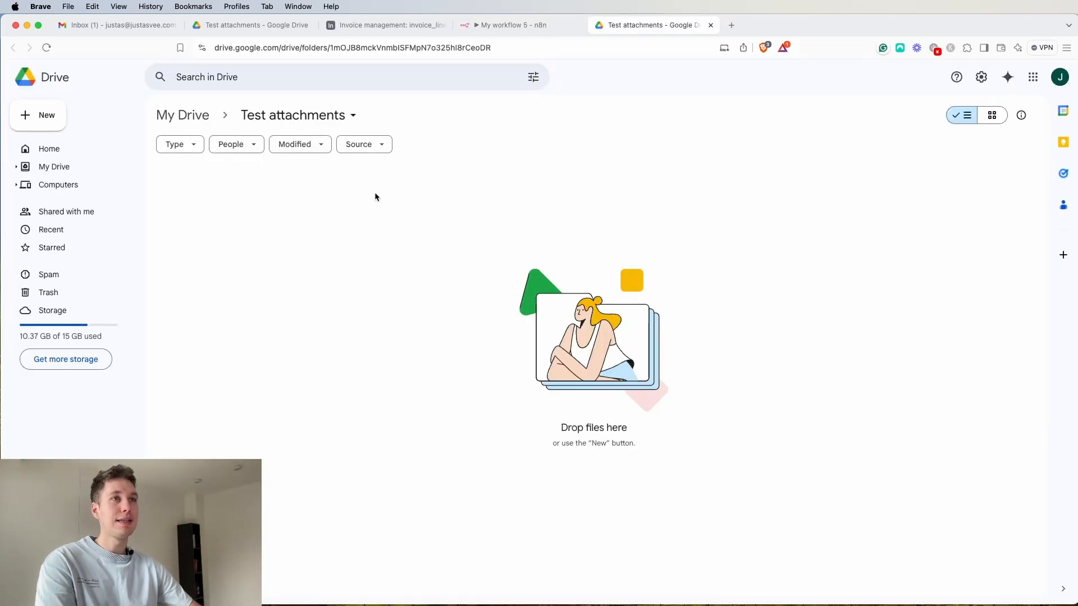
pyautogui.click(47, 47)
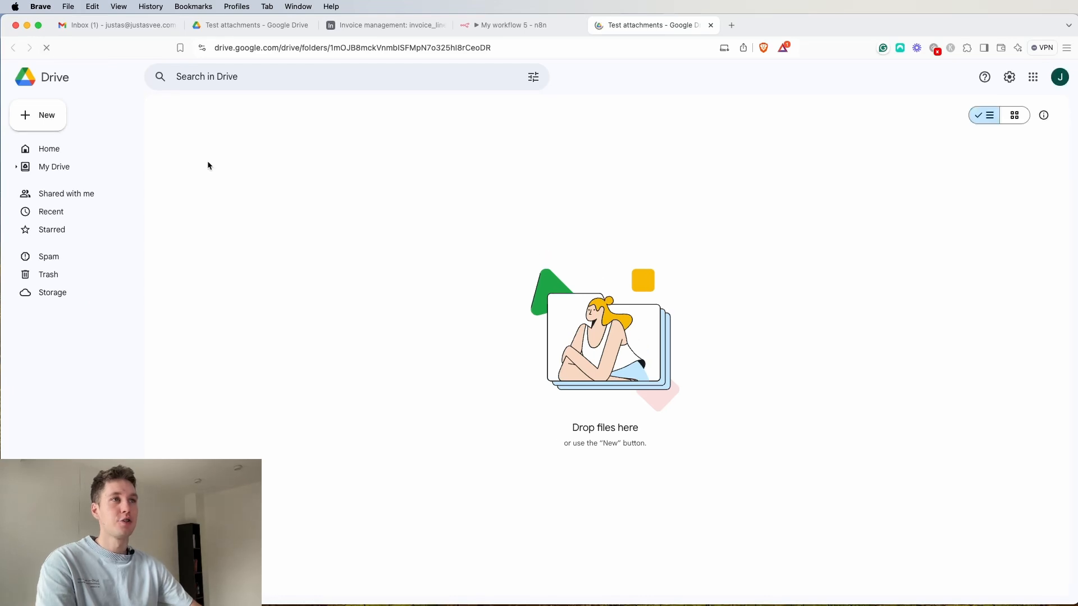
pyautogui.click(361, 25)
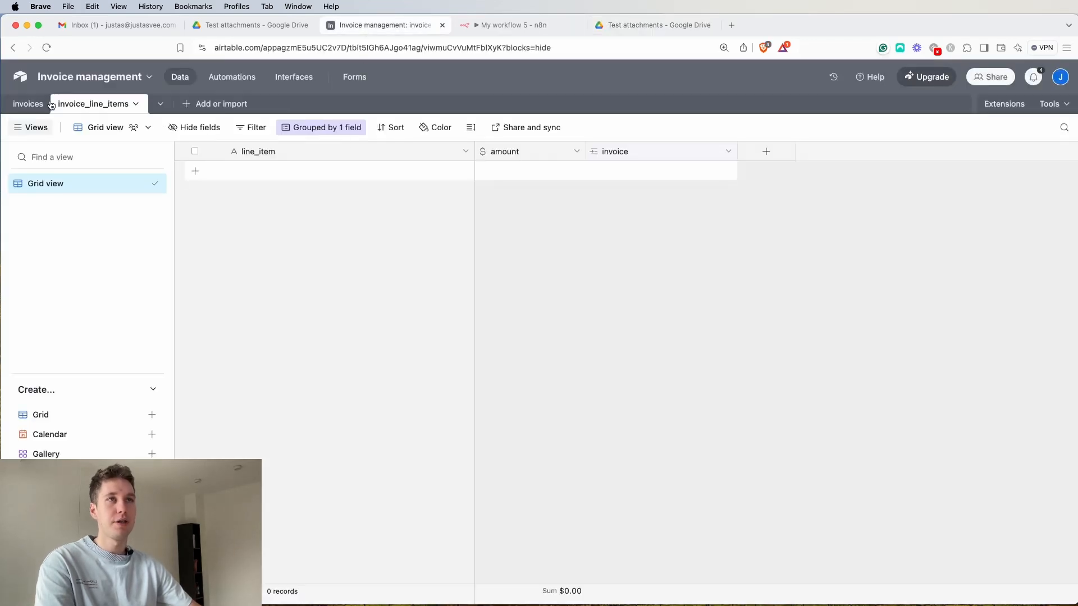
pyautogui.click(33, 104)
pyautogui.click(186, 170)
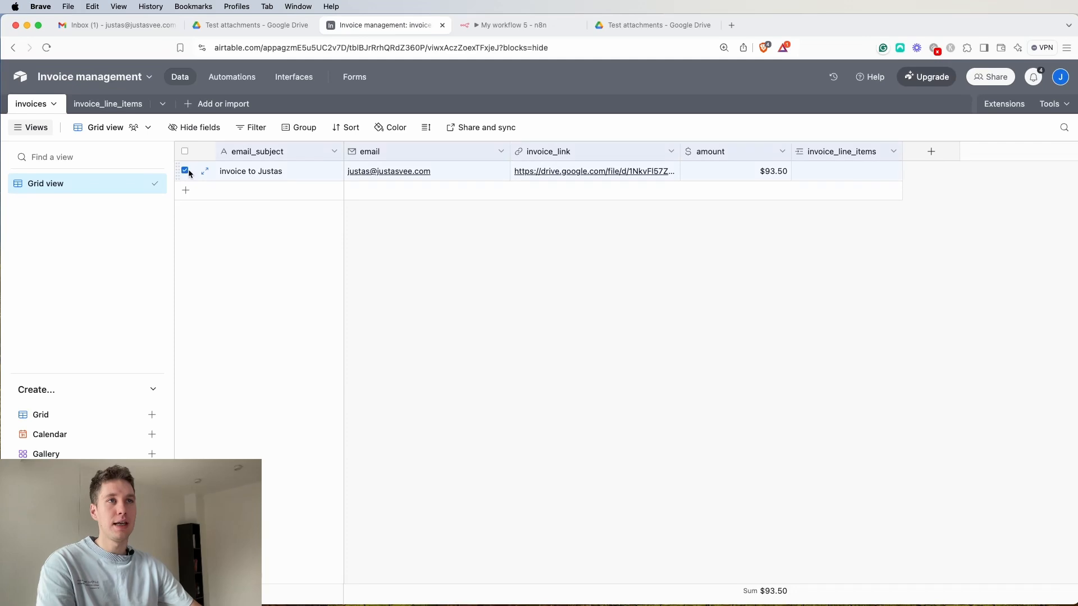
pyautogui.rightClick(189, 173)
pyautogui.click(247, 388)
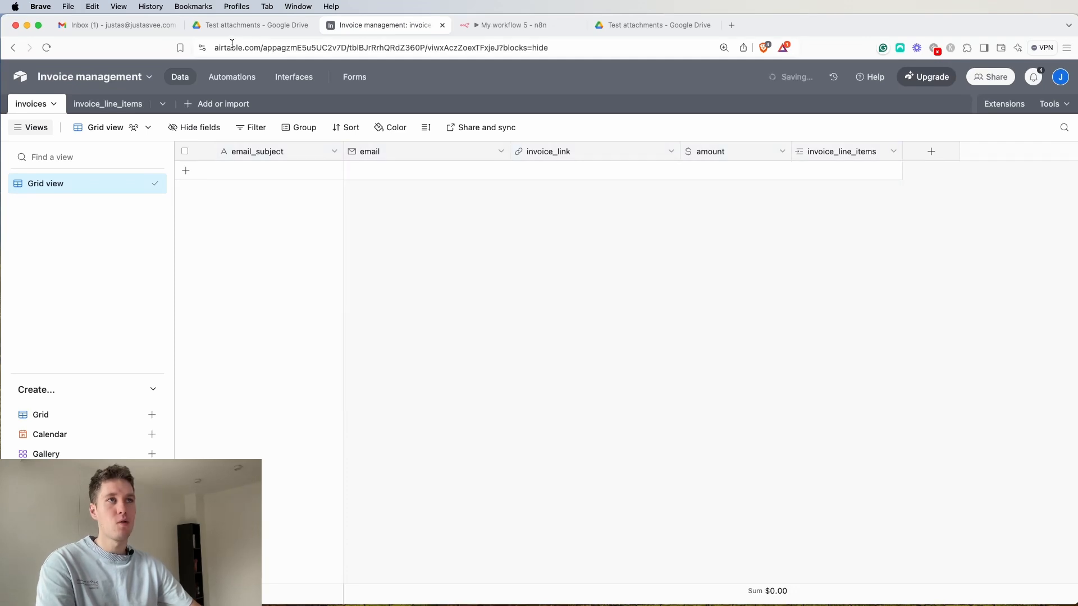
# Check the Gmail inbox for the test invoice email, and run the whole workflow in n8n.
pyautogui.click(119, 25)
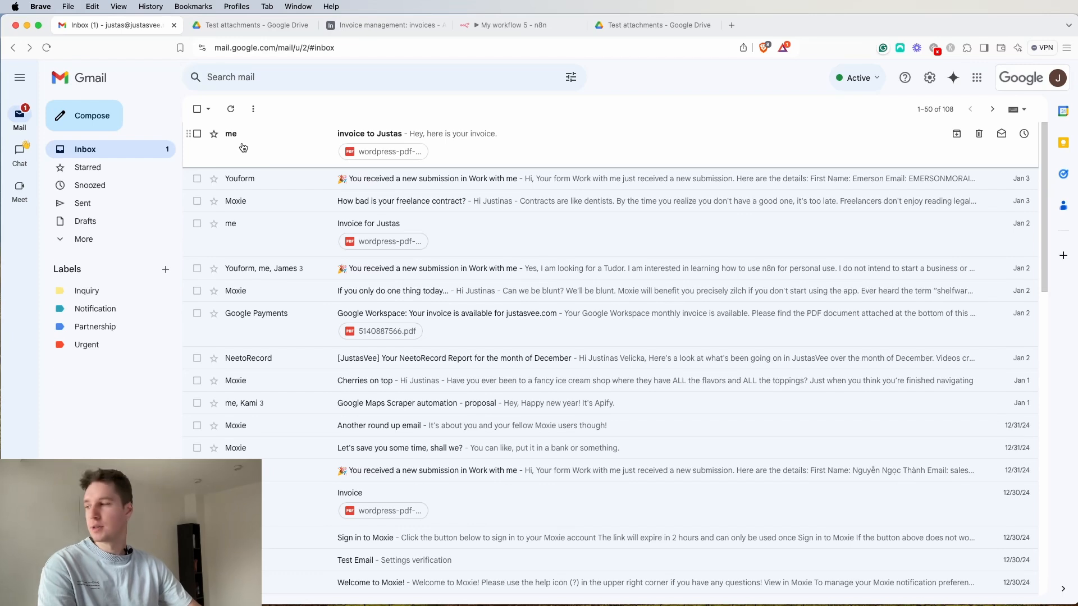
pyautogui.click(504, 28)
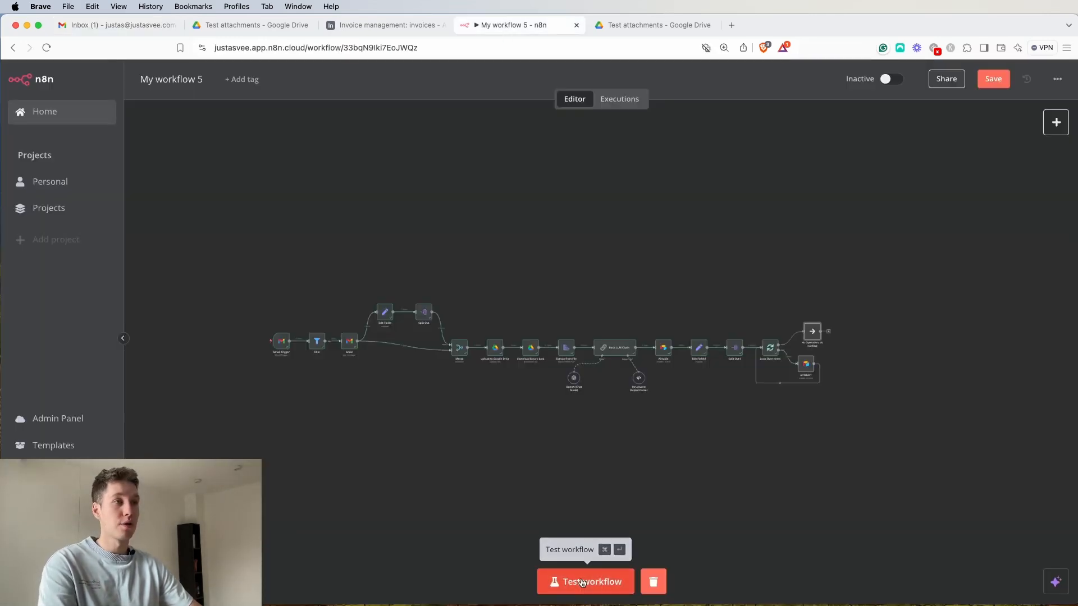
pyautogui.click(582, 583)
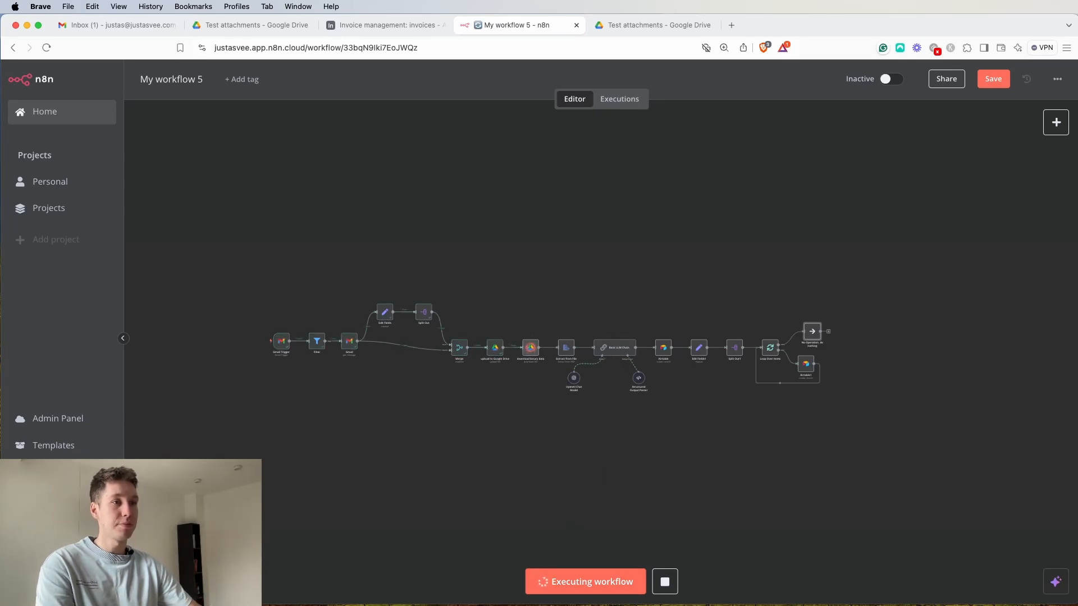
pyautogui.scroll(3, 538, 333)
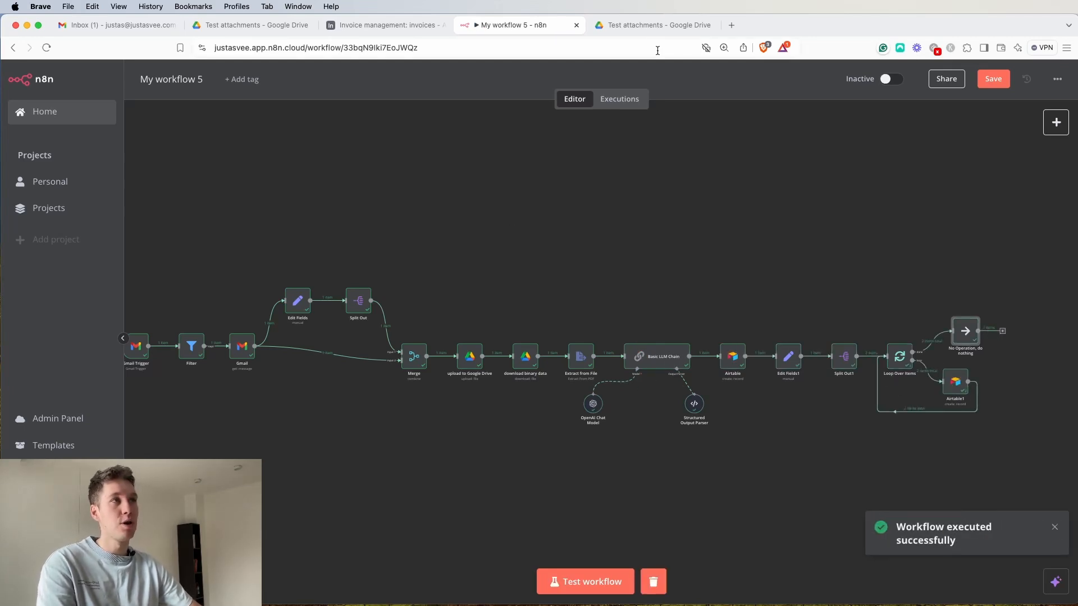
# Switch to Google Drive and reload the Test attachments folder to check for the uploaded invoice PDF.
pyautogui.click(655, 31)
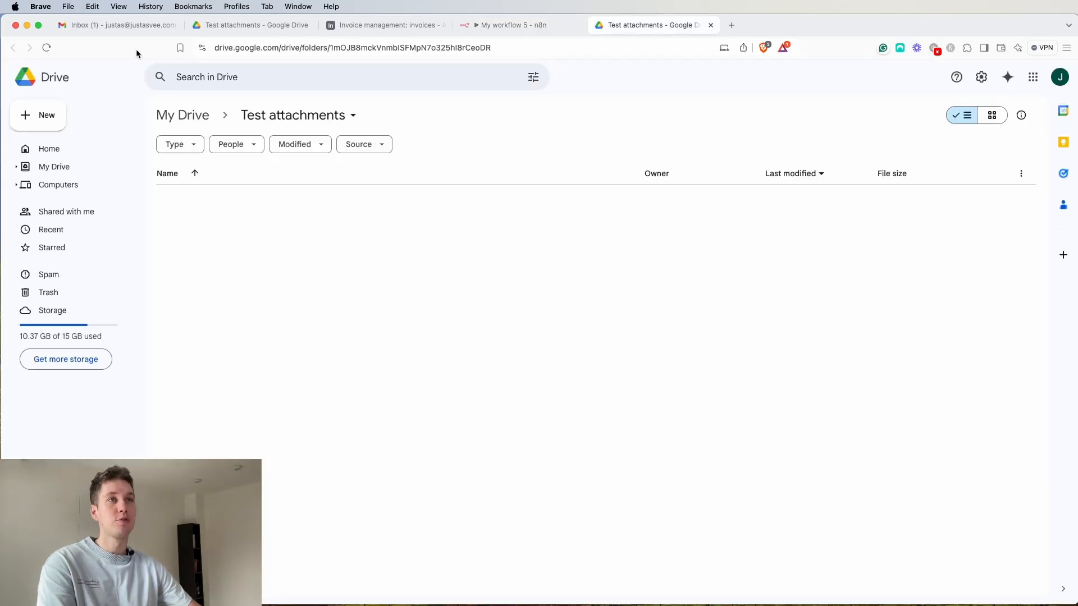
pyautogui.click(46, 48)
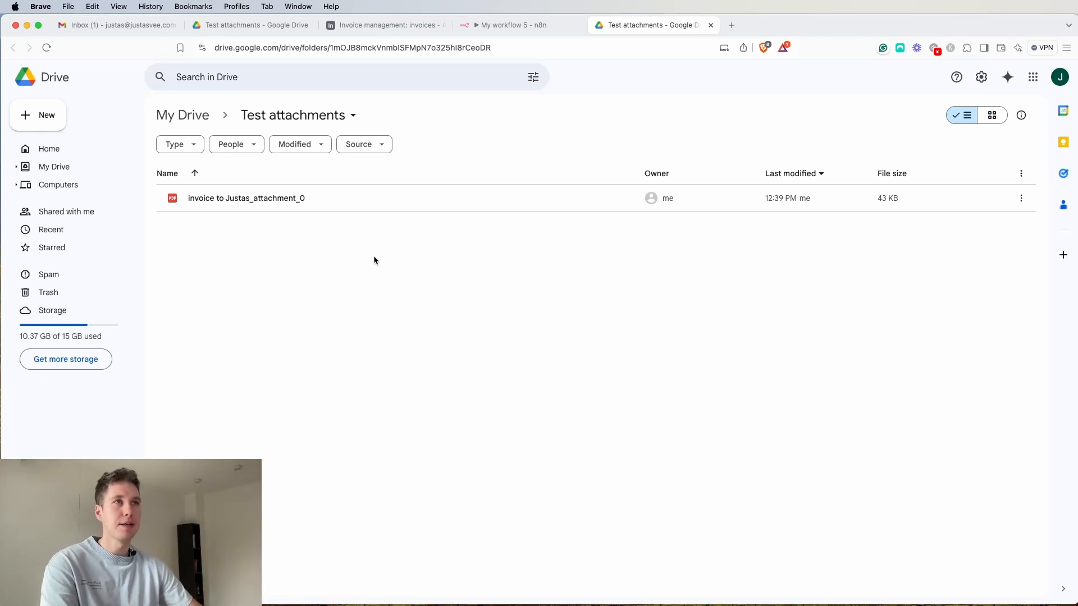
# Inspect the new record and its linked PDF in Airtable's invoices table, and check the invoice_line_items table.
pyautogui.click(386, 24)
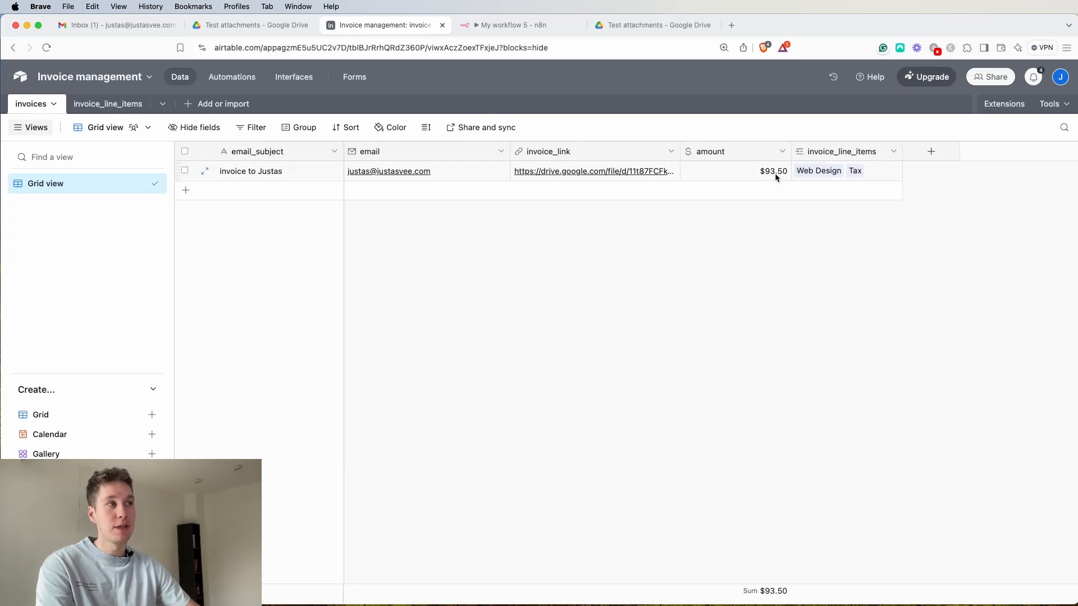
pyautogui.click(591, 178)
pyautogui.click(577, 172)
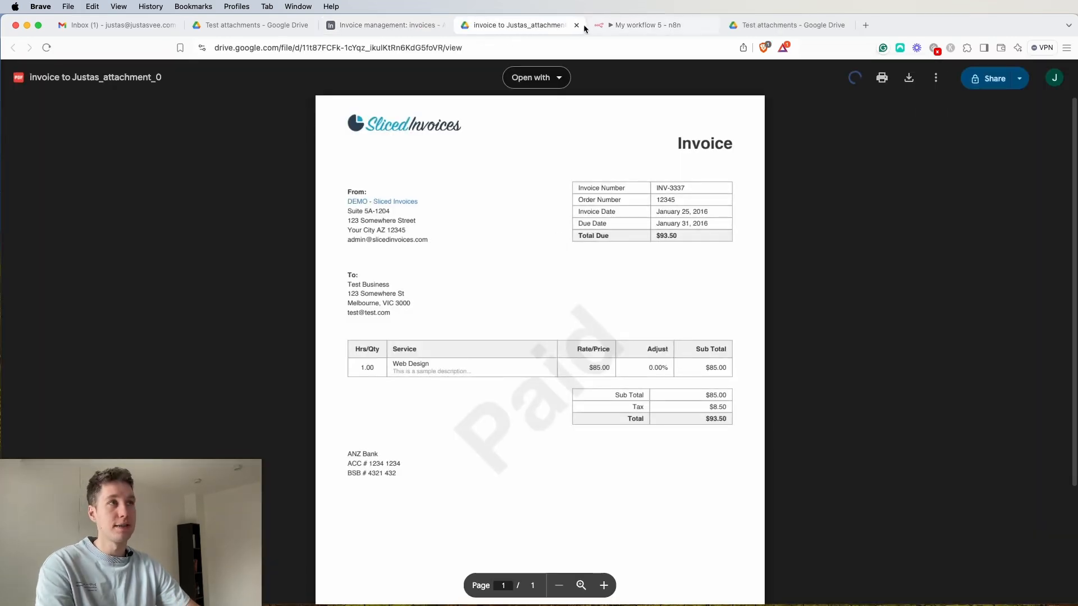
pyautogui.click(576, 25)
pyautogui.click(69, 106)
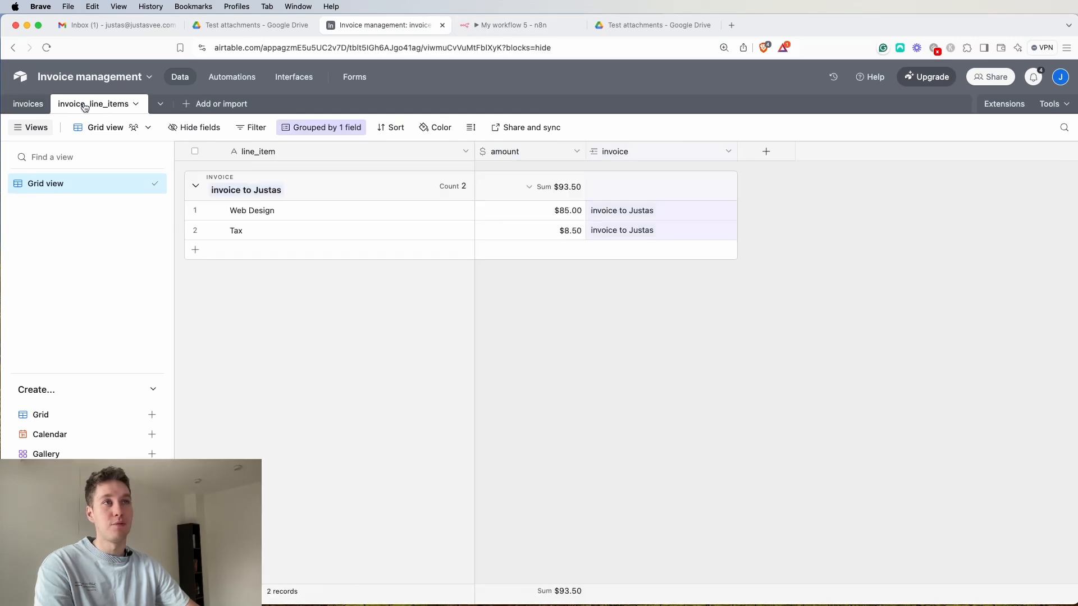